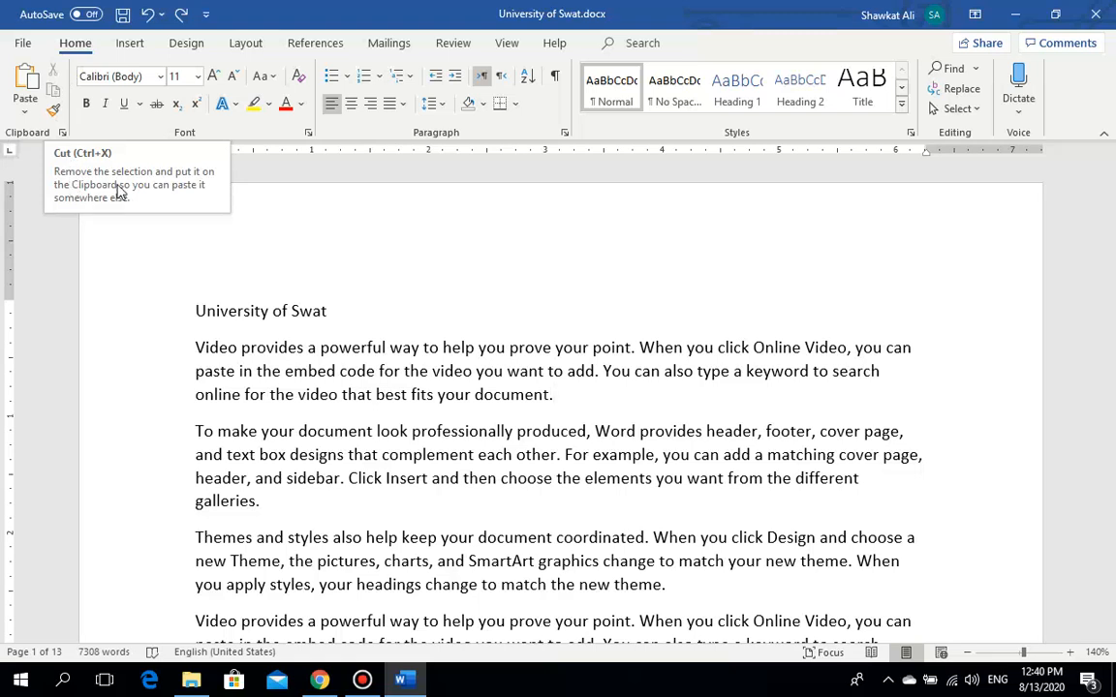
Step: Copy the 'University of Swat' title line and start a new empty line after 'document.'
{"action": "left_click", "coordinate": [380, 369]}
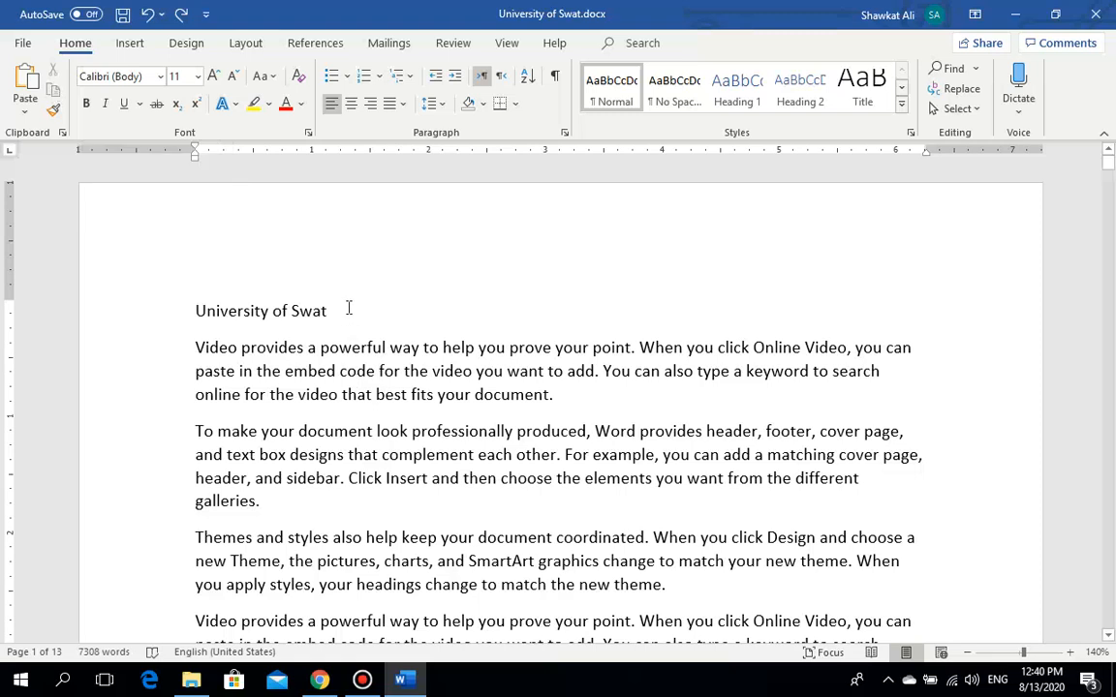
{"action": "triple_click", "coordinate": [232, 306]}
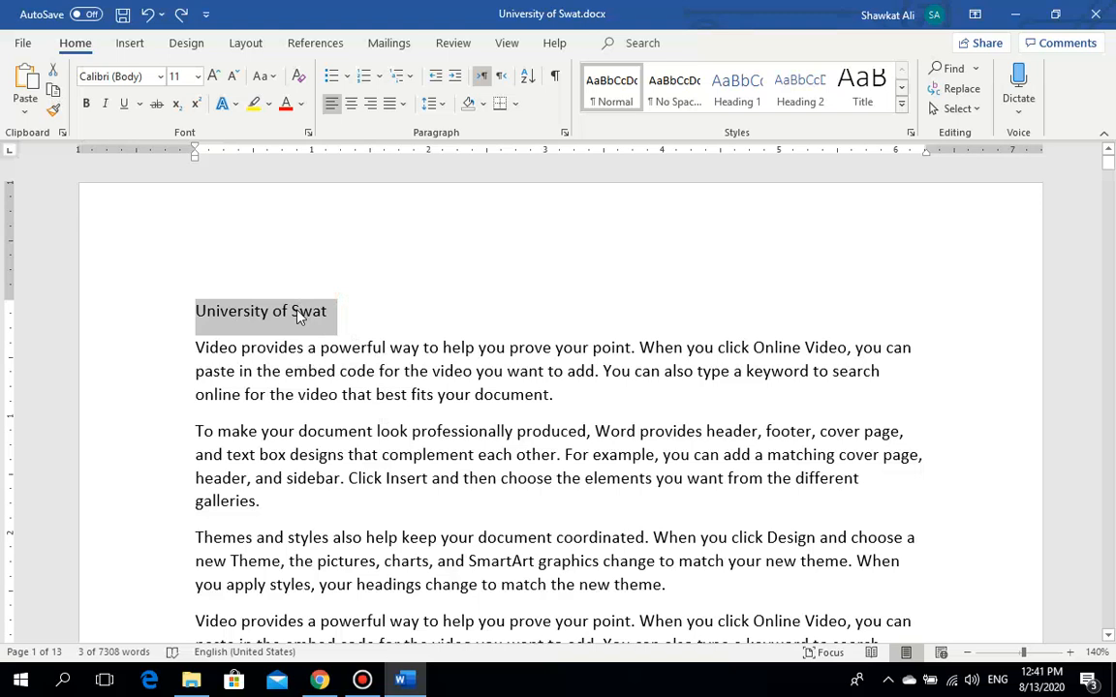
{"action": "left_click", "coordinate": [54, 91]}
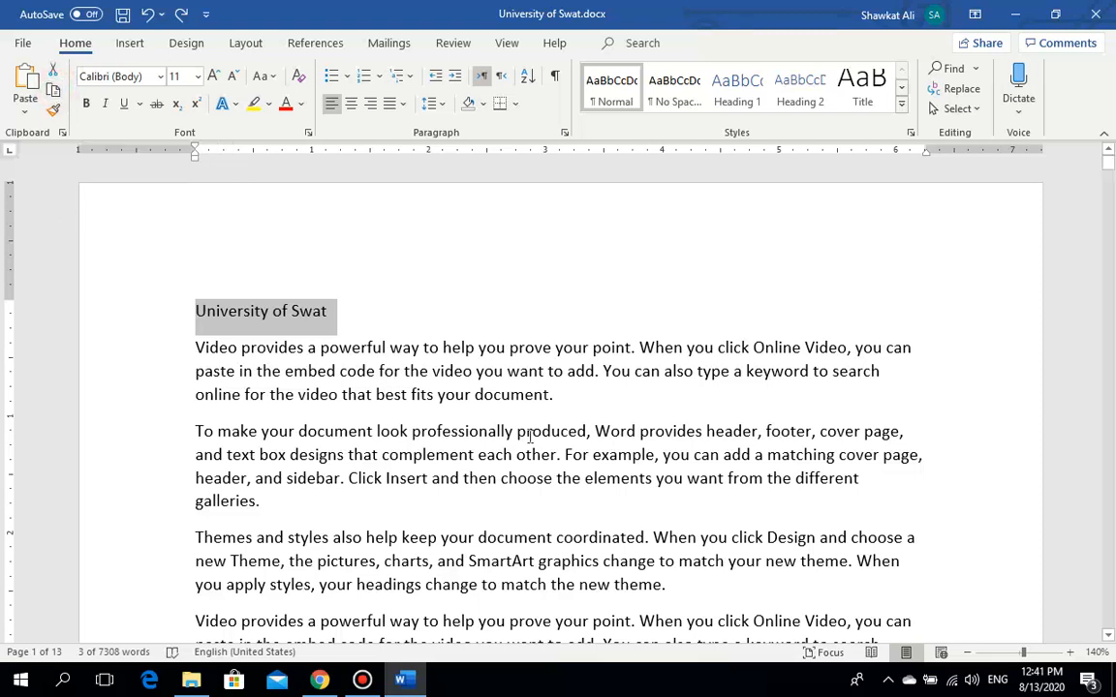
{"action": "left_click", "coordinate": [589, 399]}
{"action": "key", "text": "Return"}
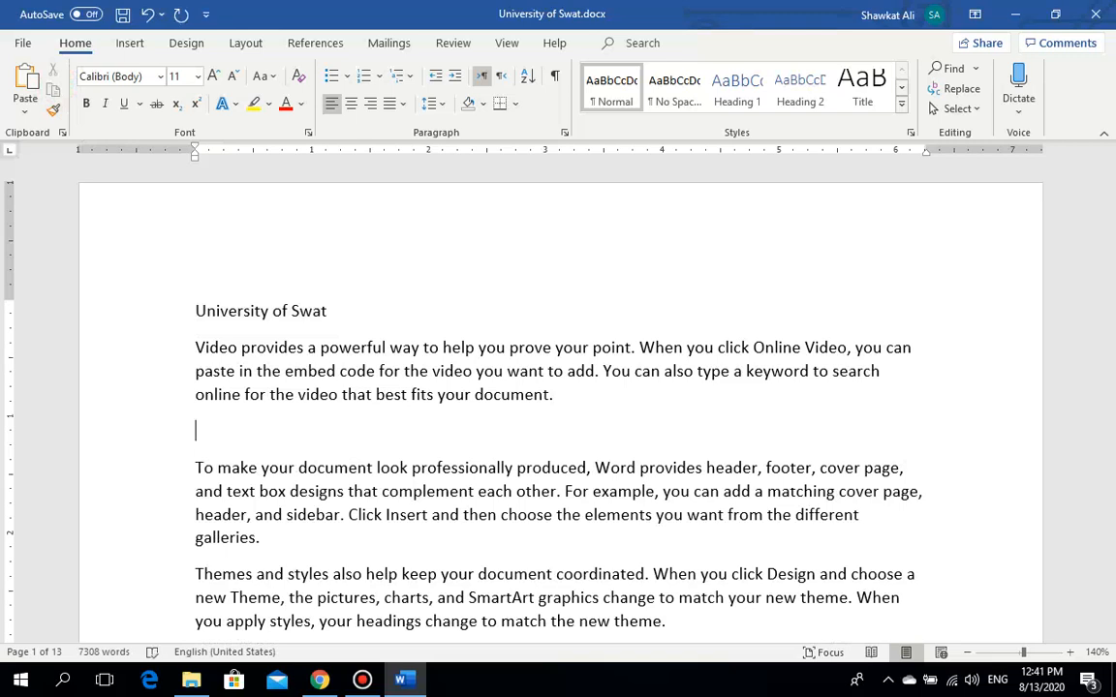
Step: Paste copies of the 'University of Swat' title below the first paragraph, then select the original title
{"action": "left_click", "coordinate": [26, 85]}
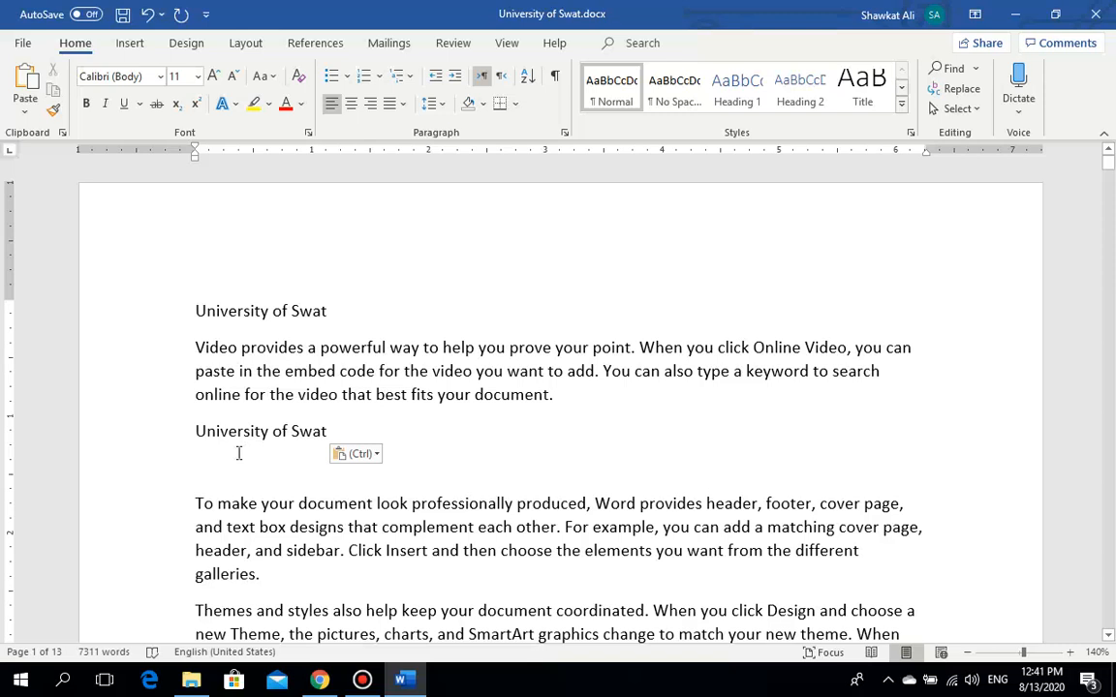
{"action": "key", "text": "ctrl+v"}
{"action": "key", "text": "ctrl+v"}
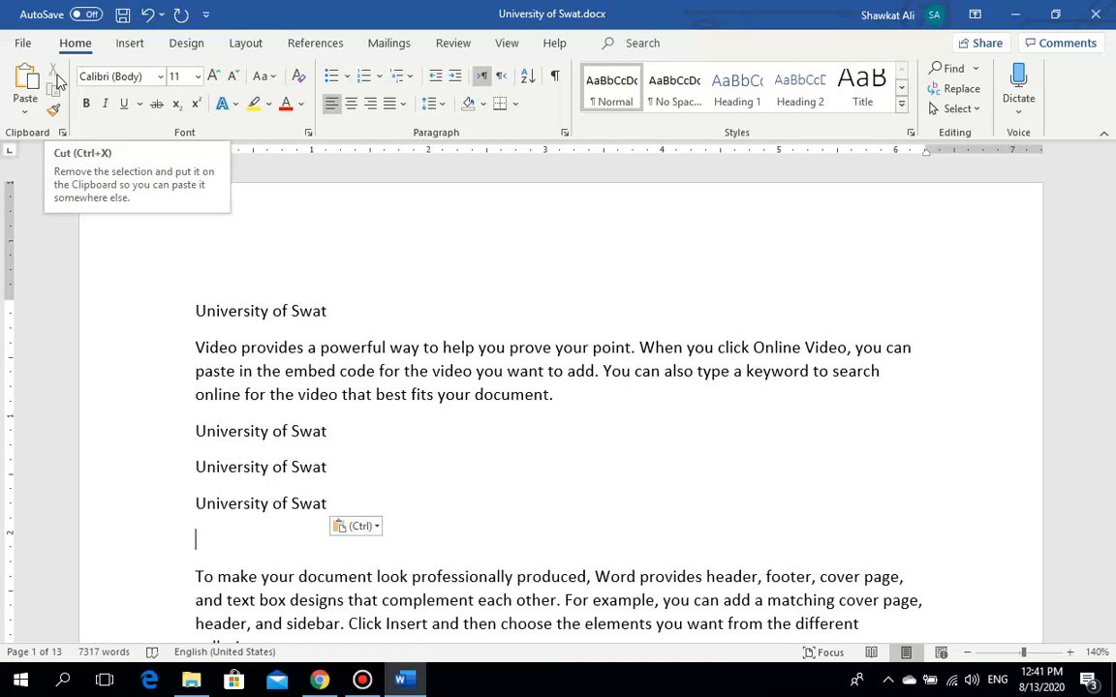
{"action": "left_click_drag", "start_coordinate": [314, 311], "coordinate": [269, 311]}
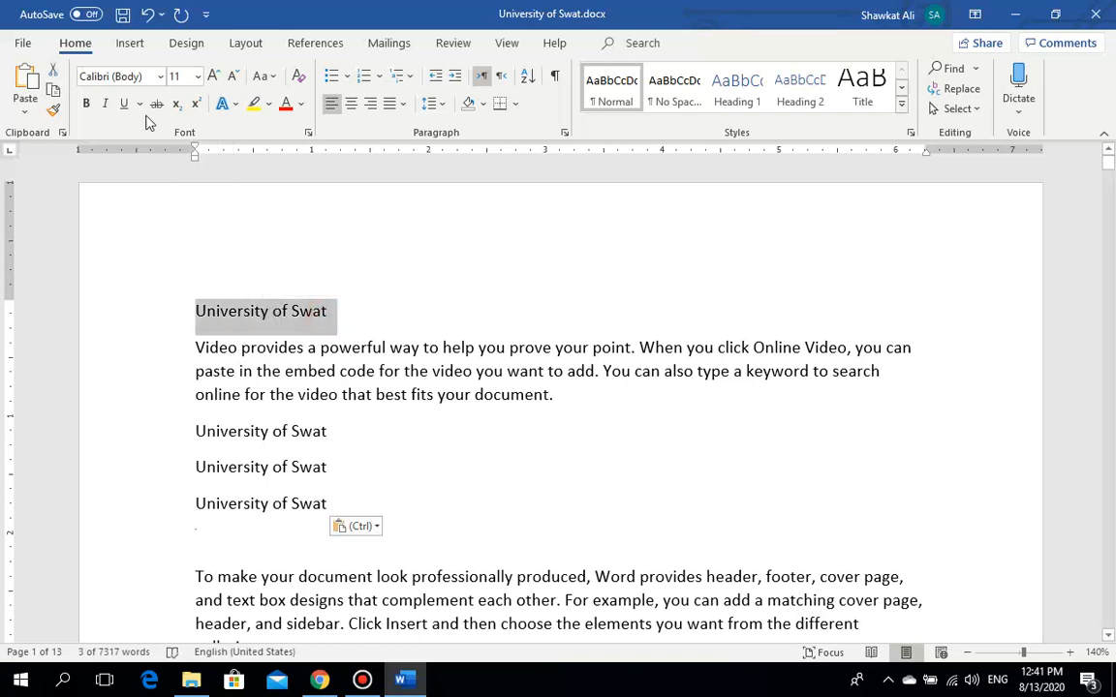
Step: Cut the original top title and paste it as the fourth 'University of Swat' line
{"action": "left_click", "coordinate": [55, 74]}
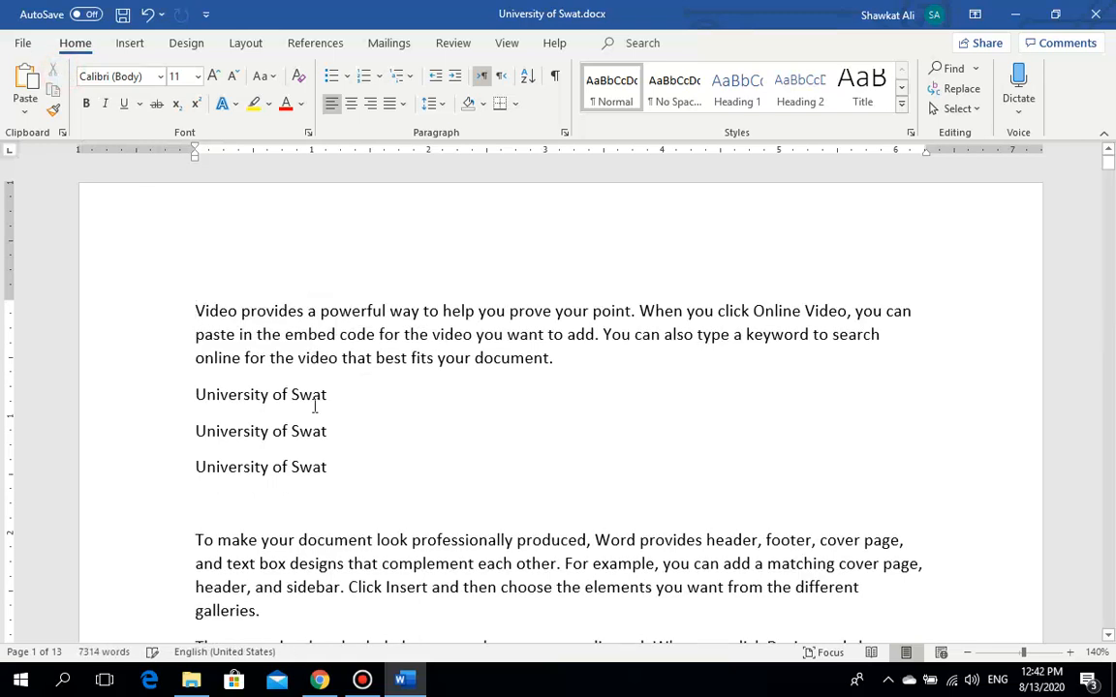
{"action": "left_click", "coordinate": [343, 472]}
{"action": "key", "text": "Return"}
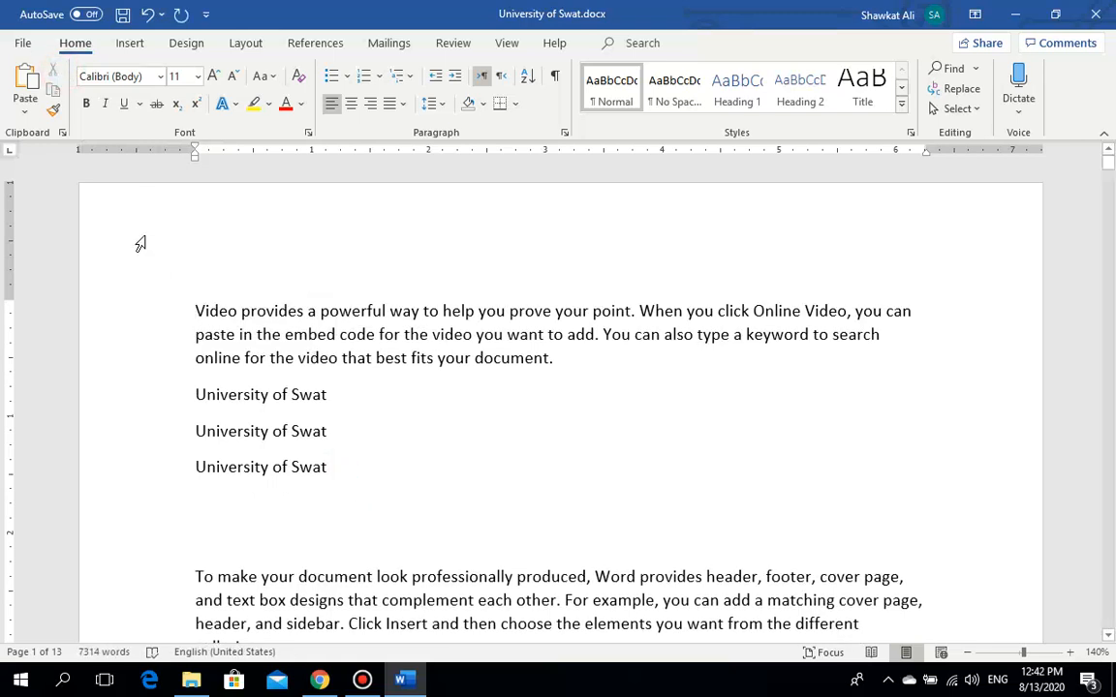
{"action": "left_click", "coordinate": [25, 78]}
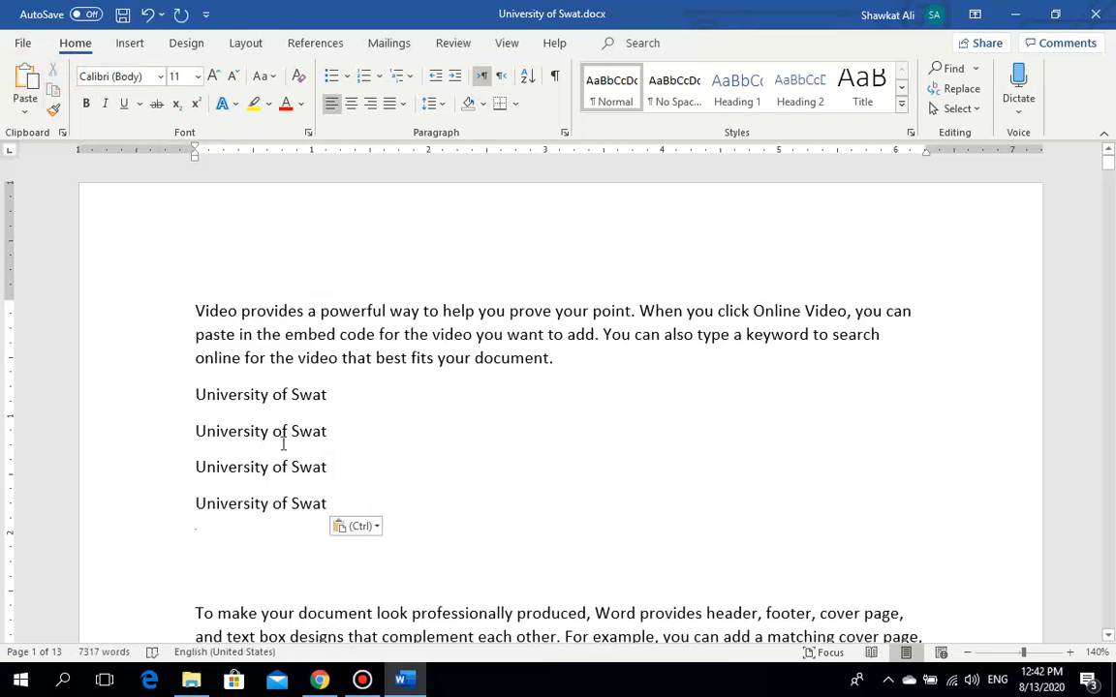
{"action": "left_click", "coordinate": [274, 284]}
Step: Look through the Paste options menu, then insert an empty line before the 'Video' paragraph
{"action": "left_click", "coordinate": [32, 116]}
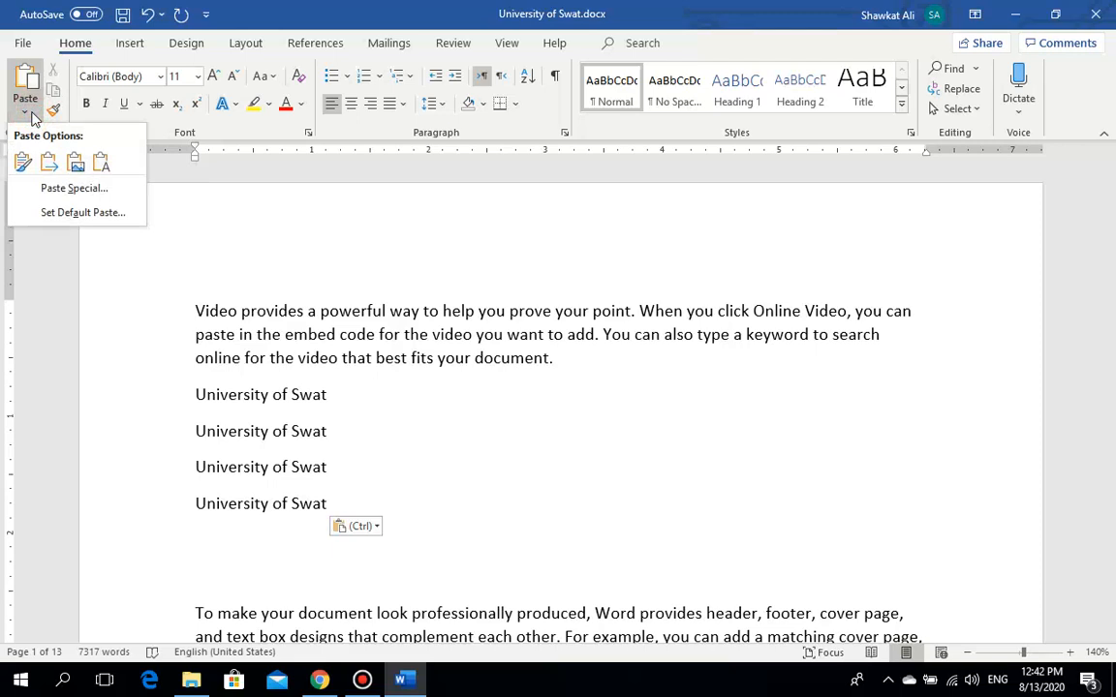
{"action": "left_click", "coordinate": [246, 292]}
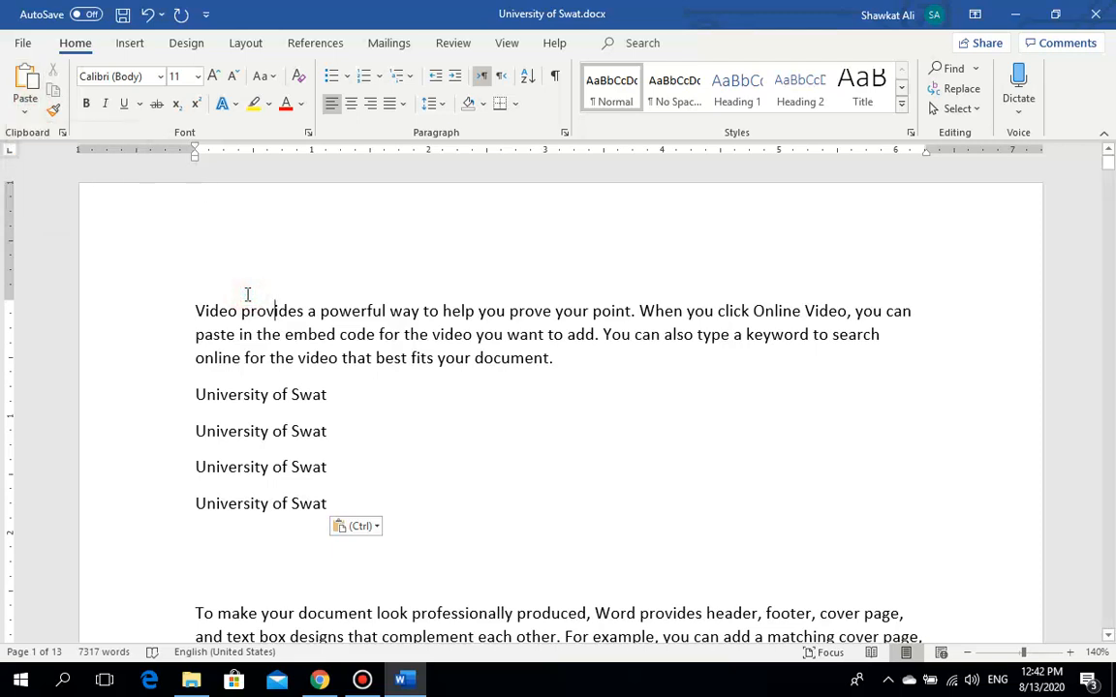
{"action": "left_click", "coordinate": [27, 114]}
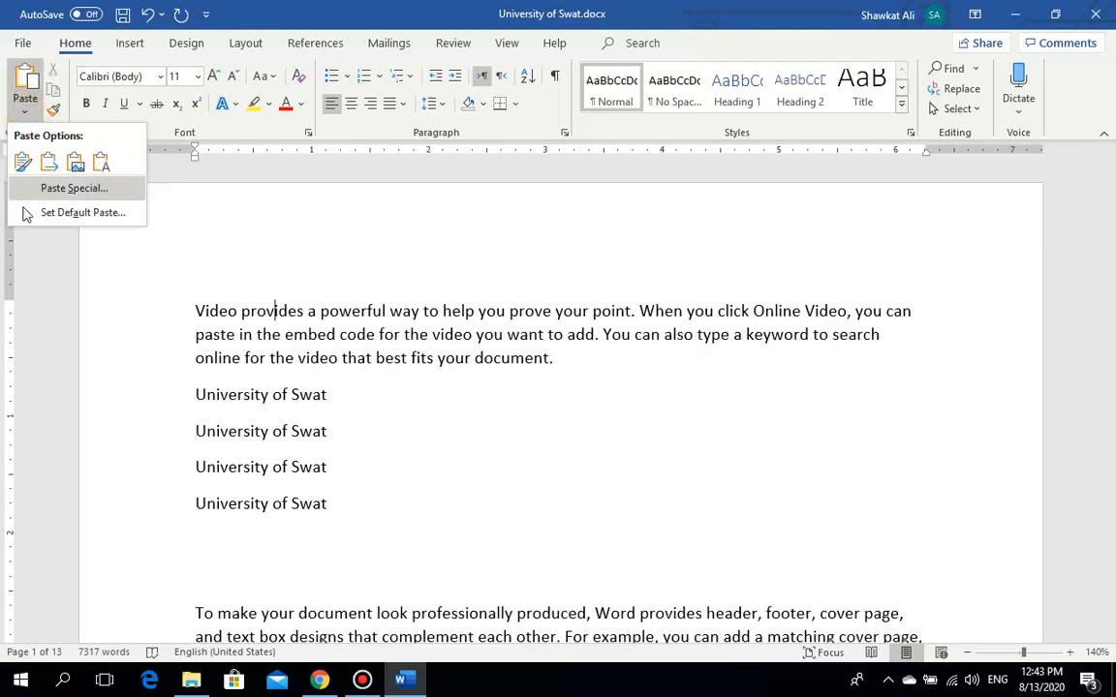
{"action": "left_click", "coordinate": [339, 378]}
{"action": "left_click", "coordinate": [414, 429]}
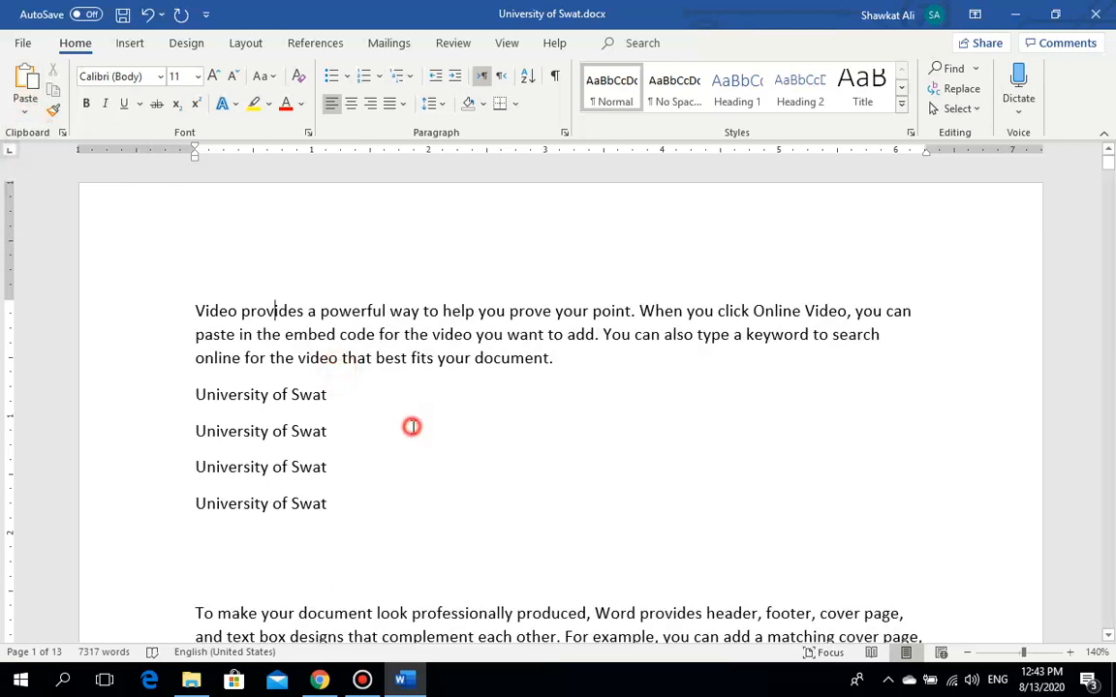
{"action": "left_click", "coordinate": [197, 311]}
{"action": "key", "text": "Return"}
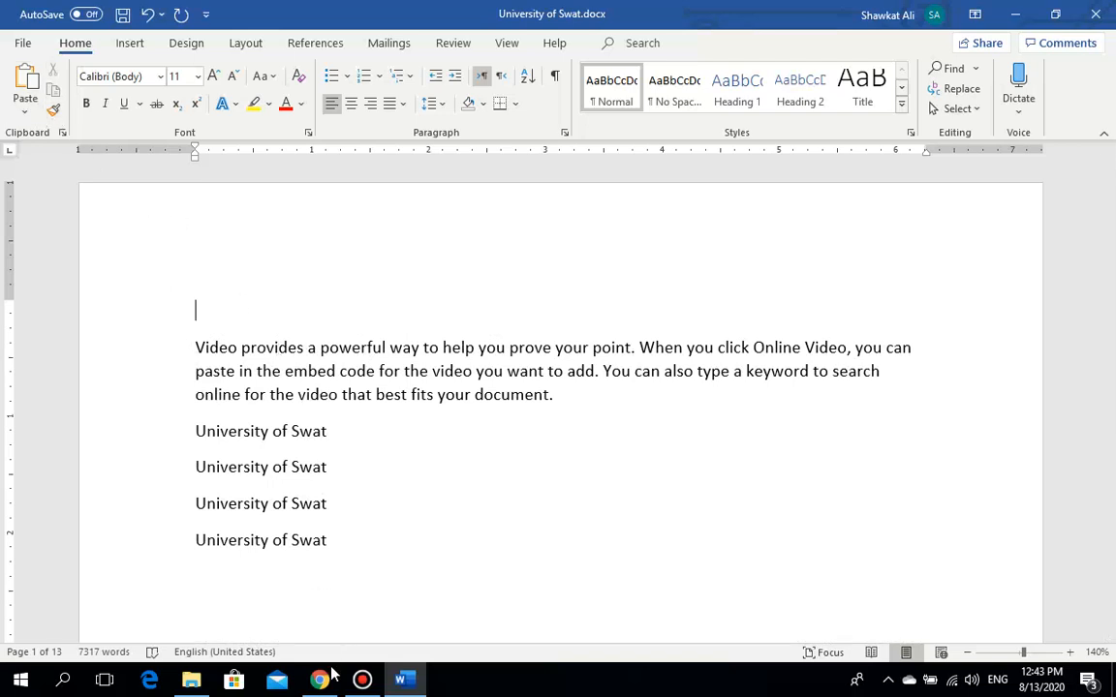
Step: On the uswatexam.com page, select the Dues List through Latest Results links, then return to Word
{"action": "left_click", "coordinate": [329, 681]}
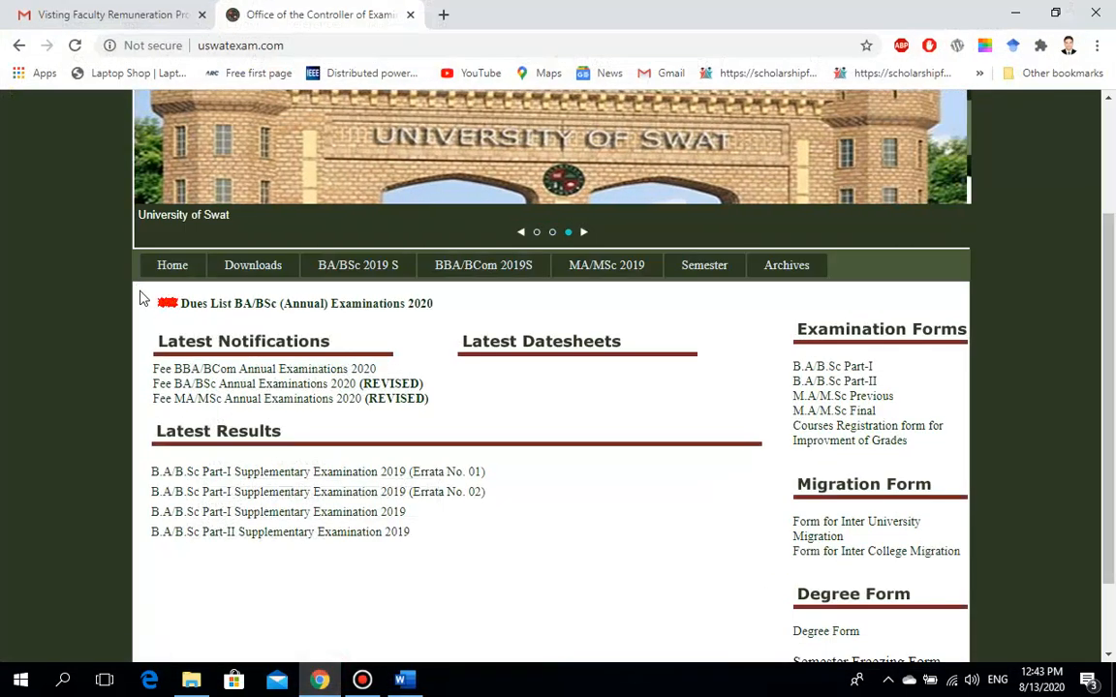
{"action": "left_click_drag", "start_coordinate": [162, 314], "coordinate": [463, 544]}
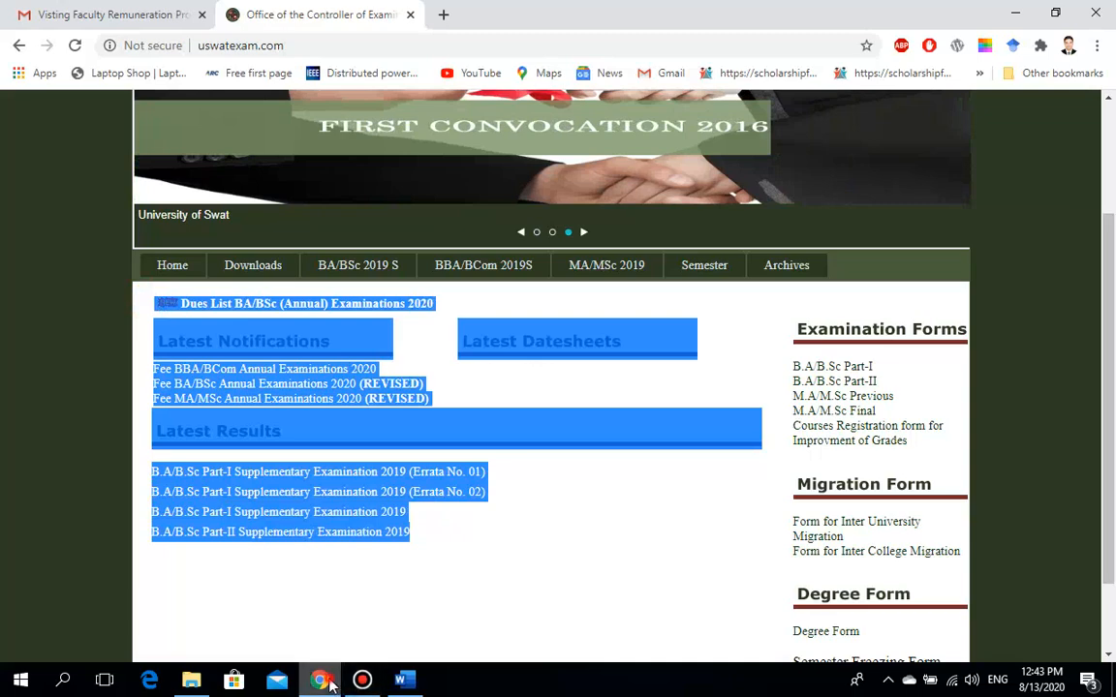
{"action": "left_click", "coordinate": [404, 681]}
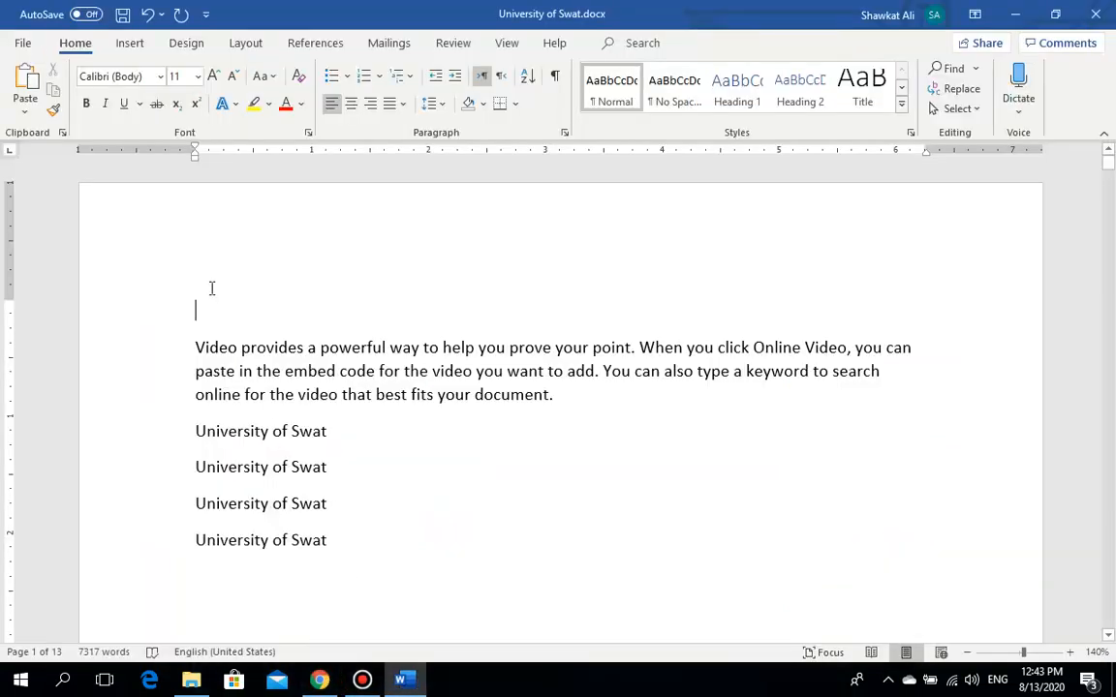
Step: Paste the web block above the Video paragraph, then switch back to the exam office page in Chrome
{"action": "key", "text": "ctrl+v"}
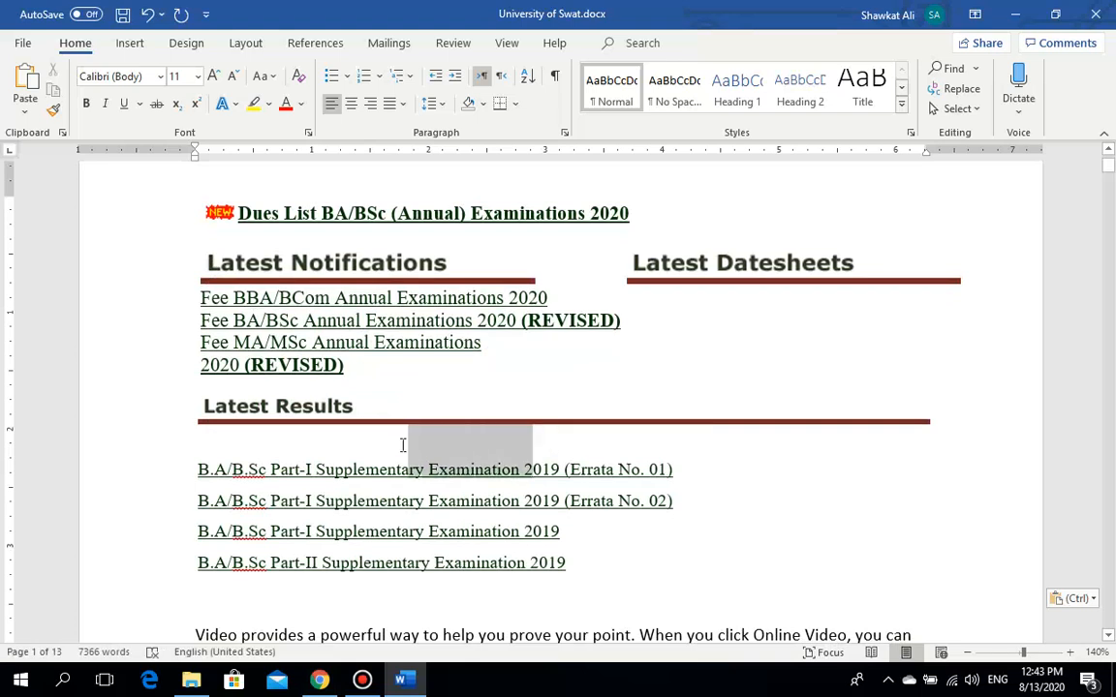
{"action": "left_click", "coordinate": [435, 455]}
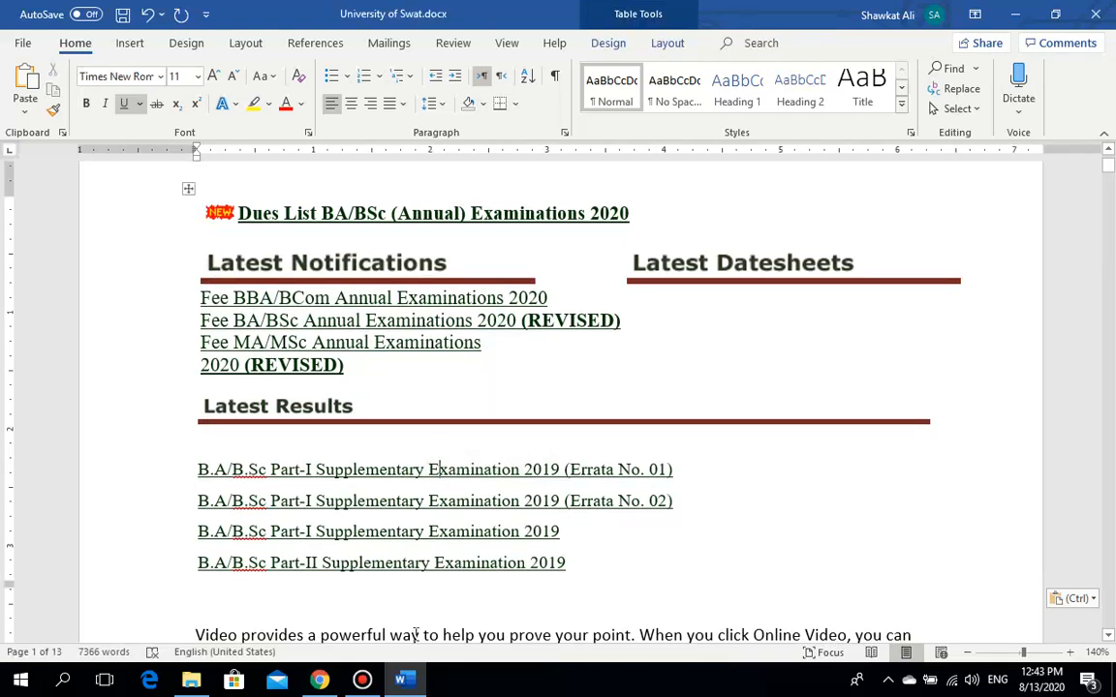
{"action": "left_click", "coordinate": [400, 681]}
{"action": "left_click", "coordinate": [400, 681]}
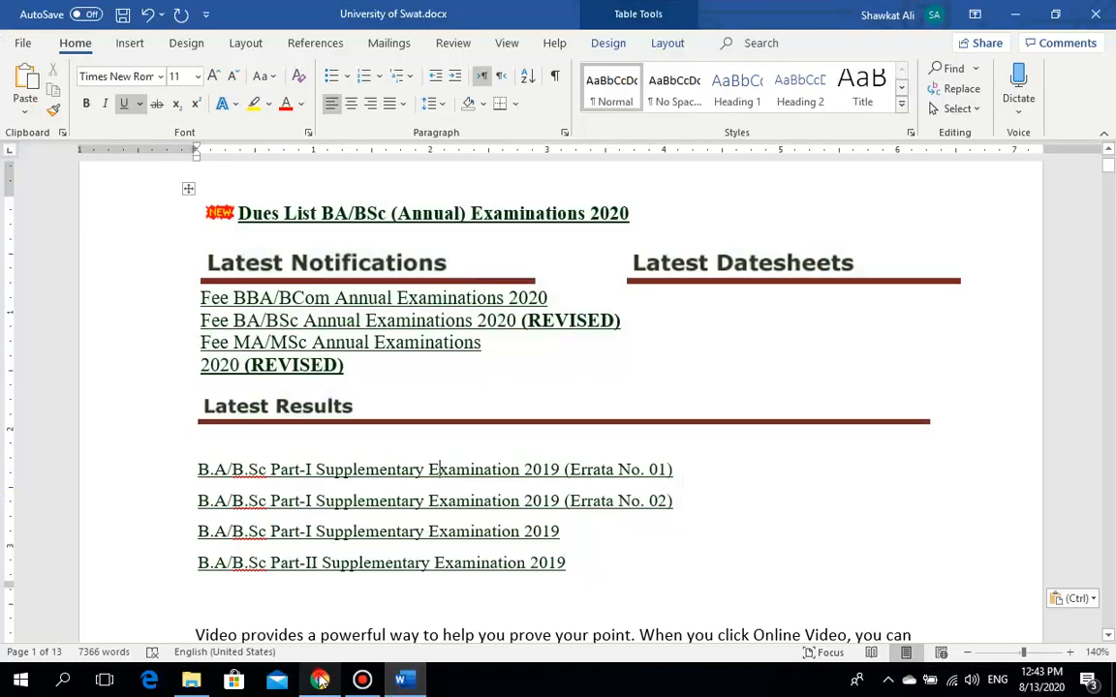
{"action": "left_click", "coordinate": [320, 681]}
{"action": "left_click", "coordinate": [468, 568]}
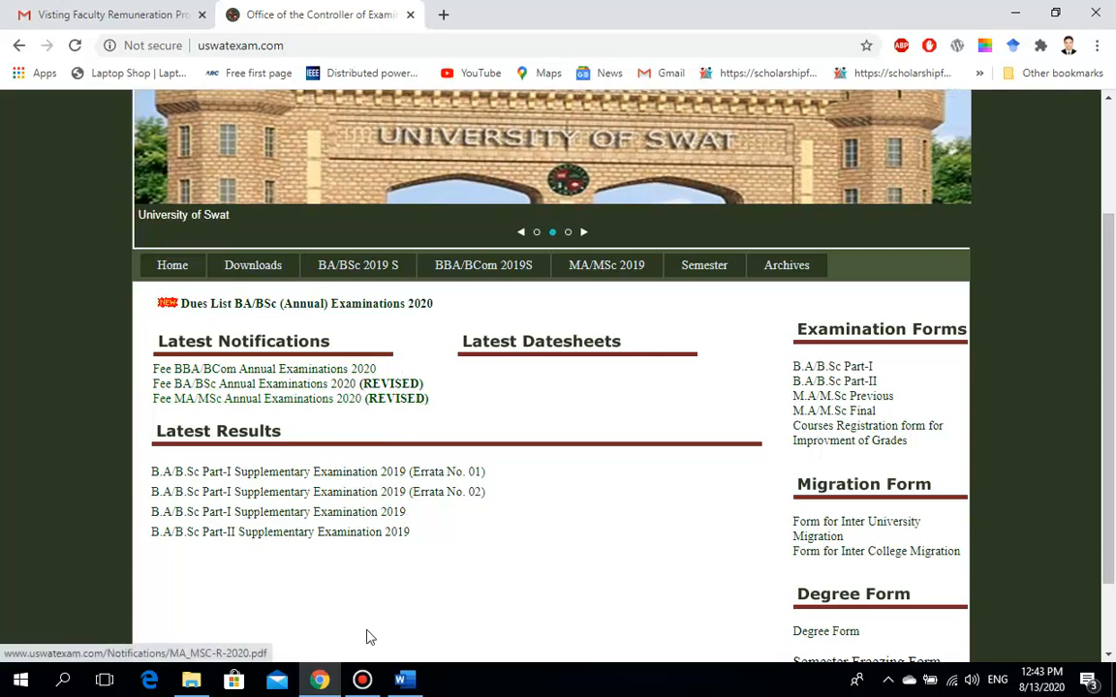
{"action": "left_click", "coordinate": [407, 684]}
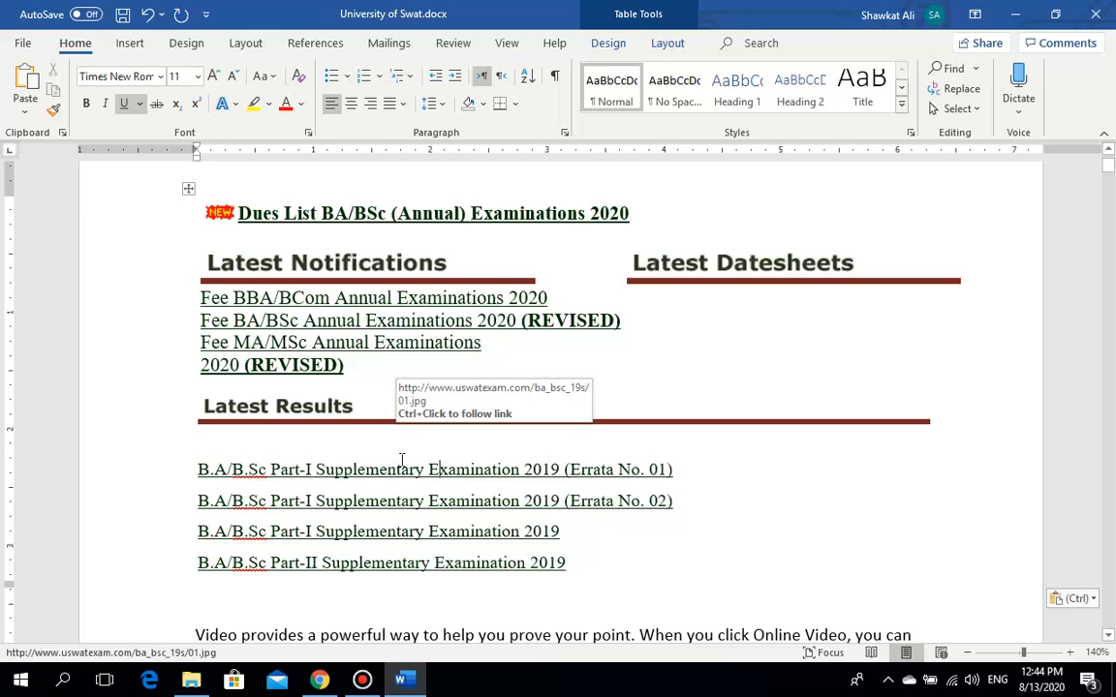
Step: After the Part-II results line, paste the web block again merged as a table
{"action": "left_click", "coordinate": [610, 582]}
{"action": "key", "text": "Return"}
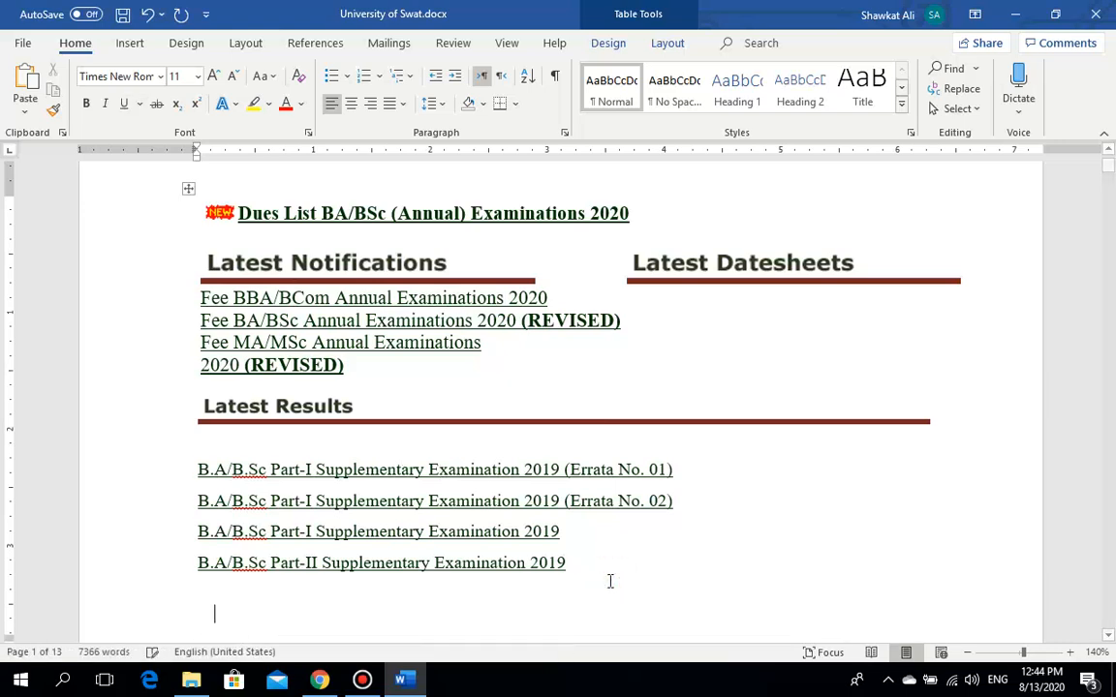
{"action": "left_click_drag", "start_coordinate": [1111, 174], "coordinate": [1110, 174]}
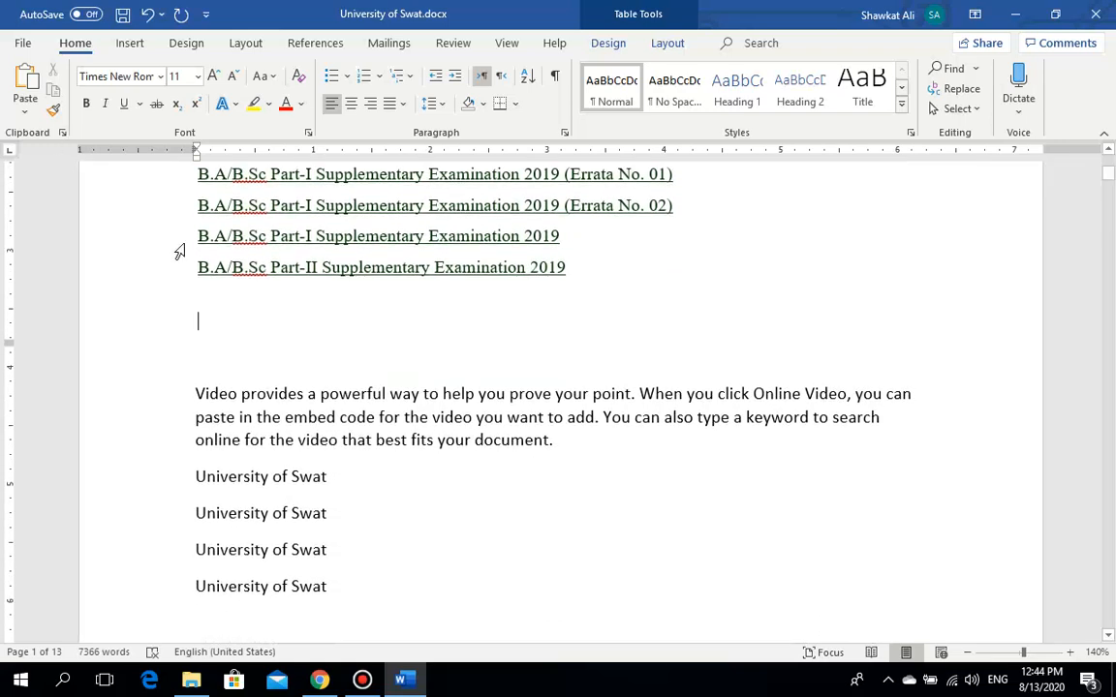
{"action": "left_click", "coordinate": [26, 115]}
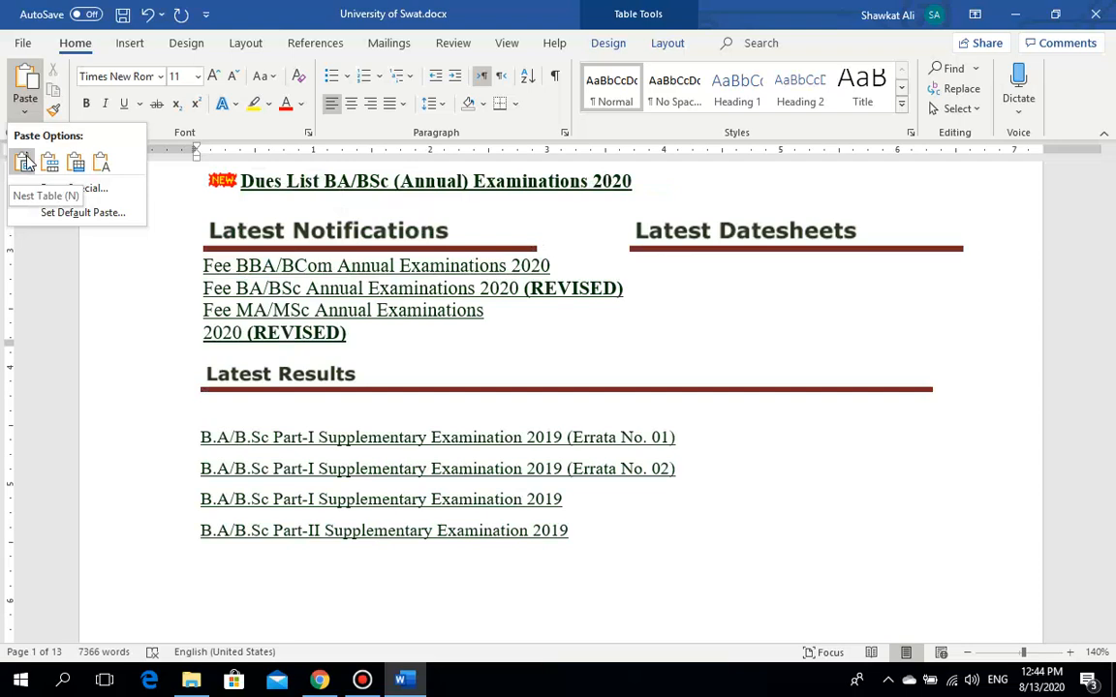
{"action": "scroll", "coordinate": [308, 397], "scroll_direction": "down", "scroll_amount": 5}
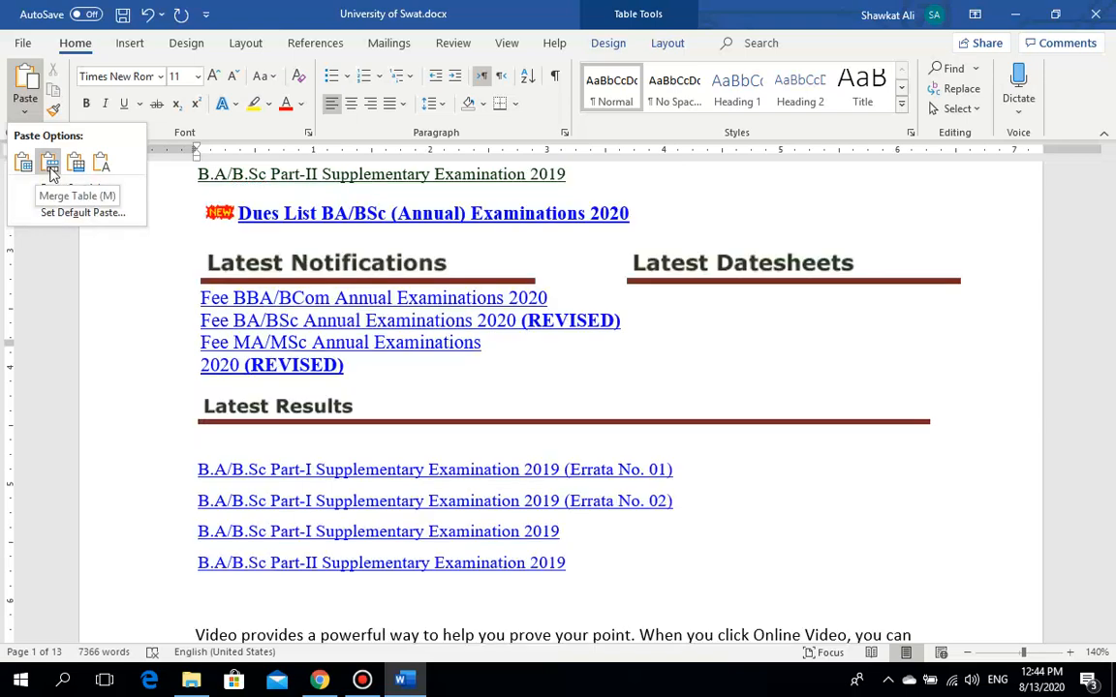
{"action": "left_click", "coordinate": [51, 165]}
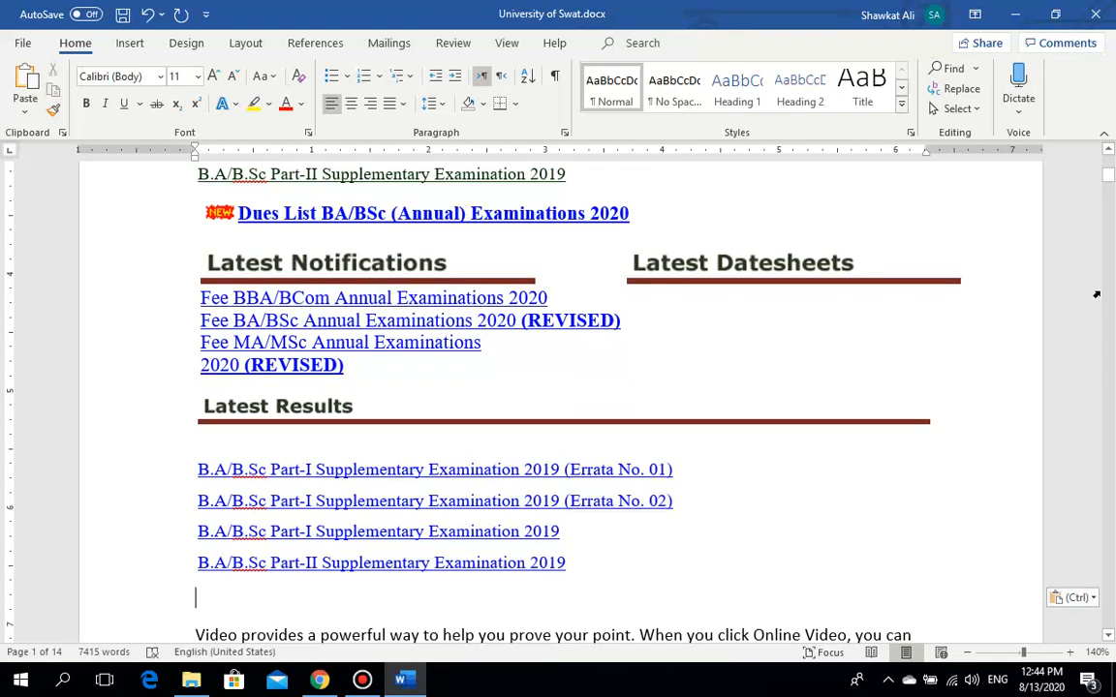
{"action": "mouse_move", "coordinate": [1110, 165]}
{"action": "left_mouse_down"}
{"action": "mouse_move", "coordinate": [1111, 181]}
{"action": "mouse_move", "coordinate": [1112, 168]}
{"action": "left_mouse_up"}
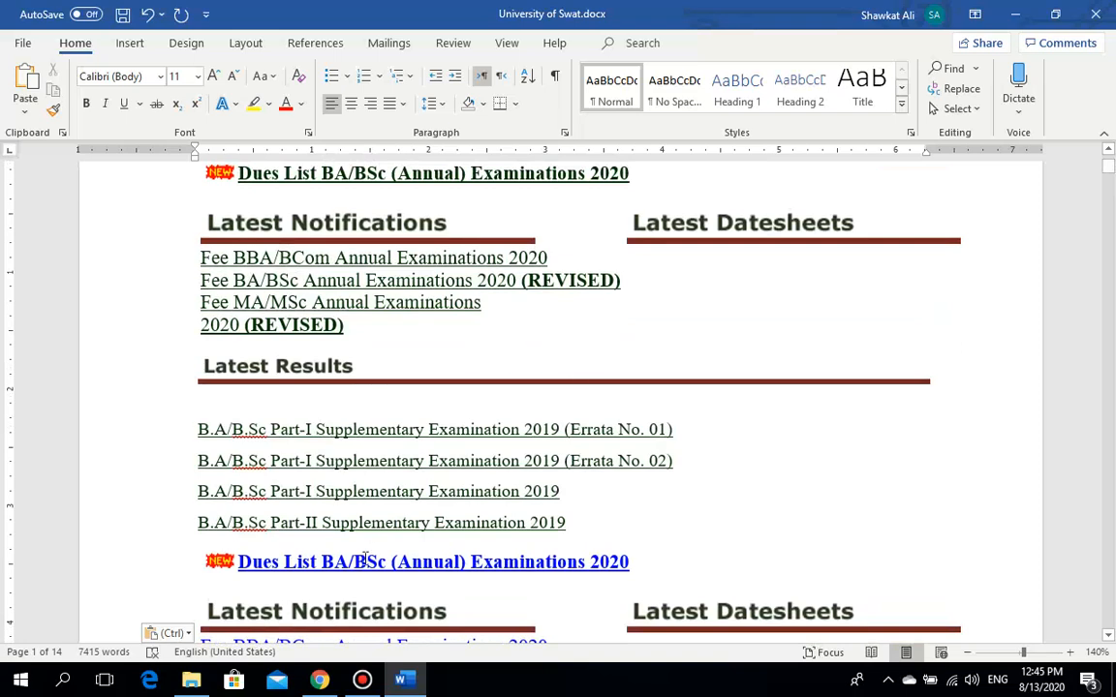
{"action": "left_click", "coordinate": [320, 682]}
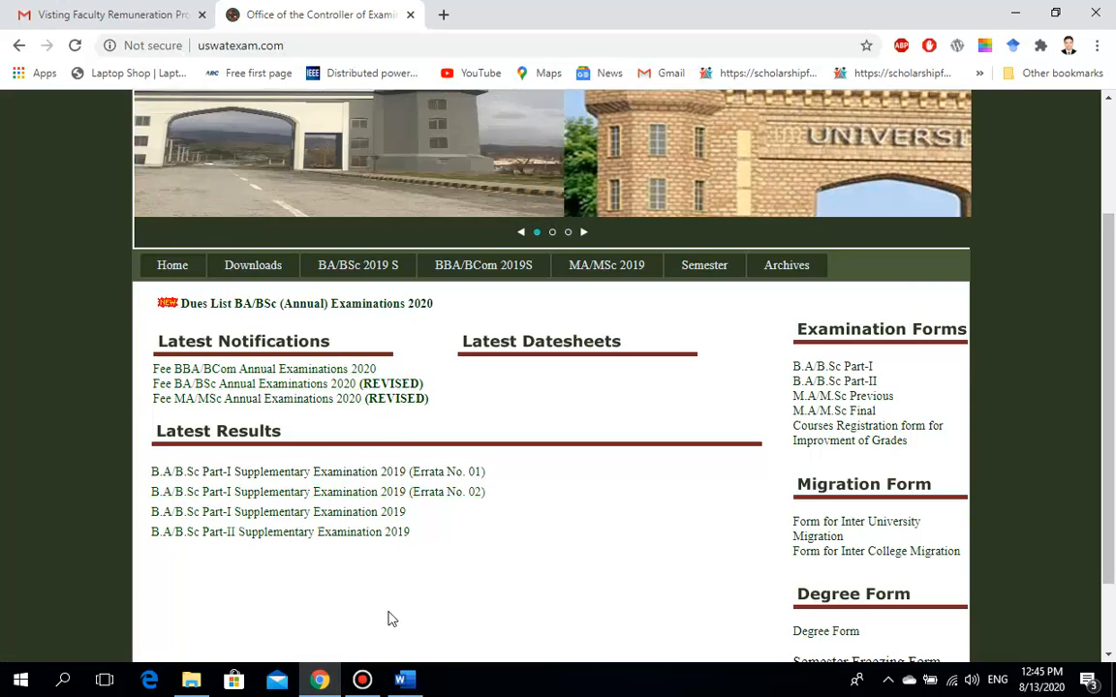
{"action": "left_click", "coordinate": [404, 680]}
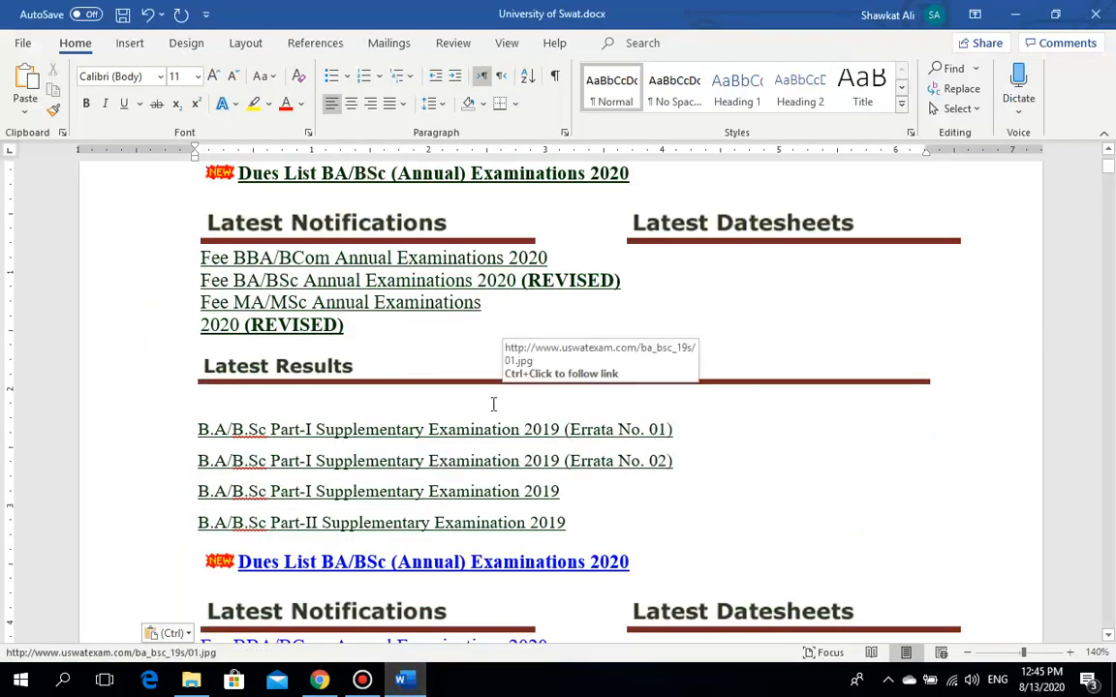
Step: Paste another copy of the Dues List, fee and results lines using Keep Text Only
{"action": "left_click", "coordinate": [25, 112]}
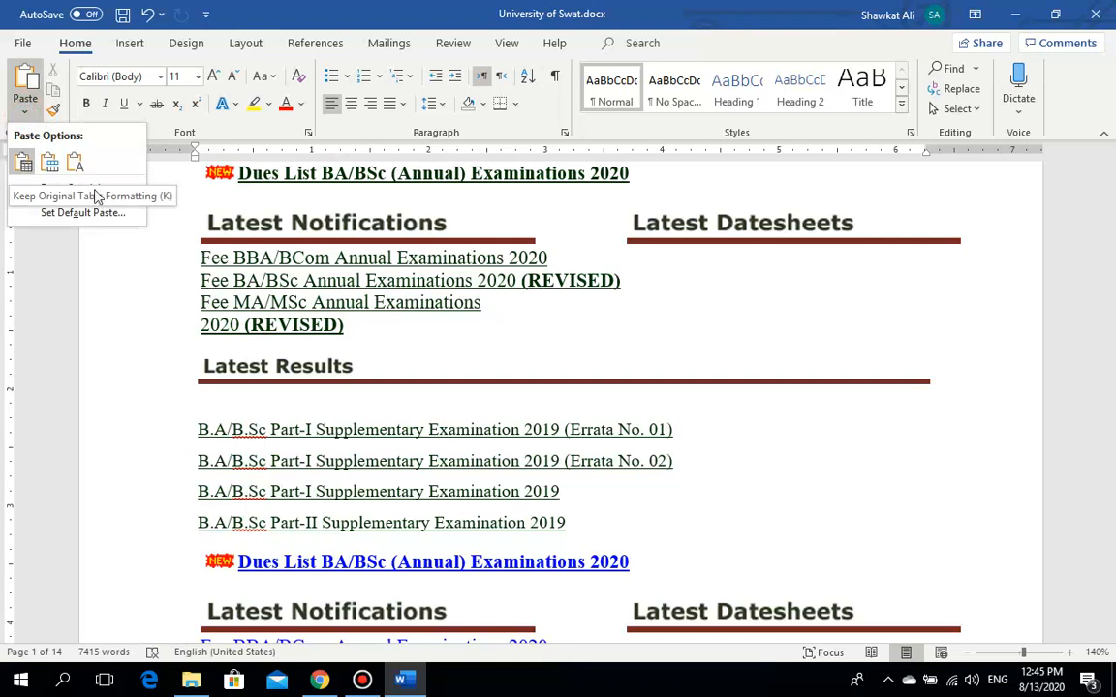
{"action": "left_click", "coordinate": [724, 533]}
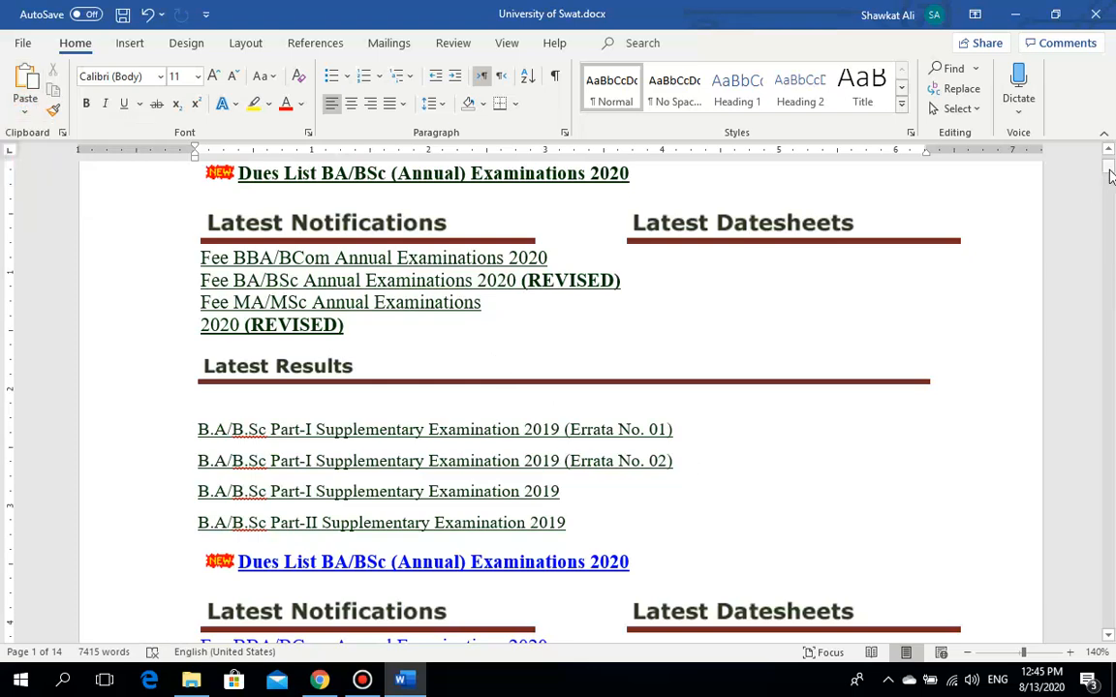
{"action": "left_click_drag", "start_coordinate": [1111, 174], "coordinate": [1111, 180]}
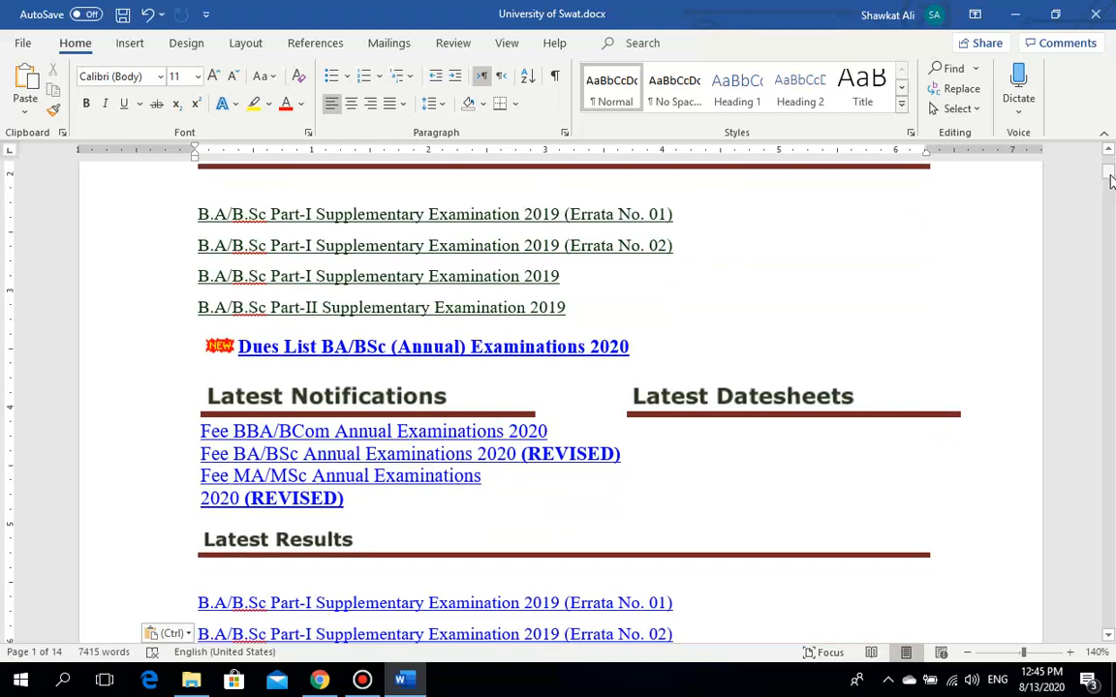
{"action": "left_click_drag", "start_coordinate": [1112, 181], "coordinate": [1111, 188]}
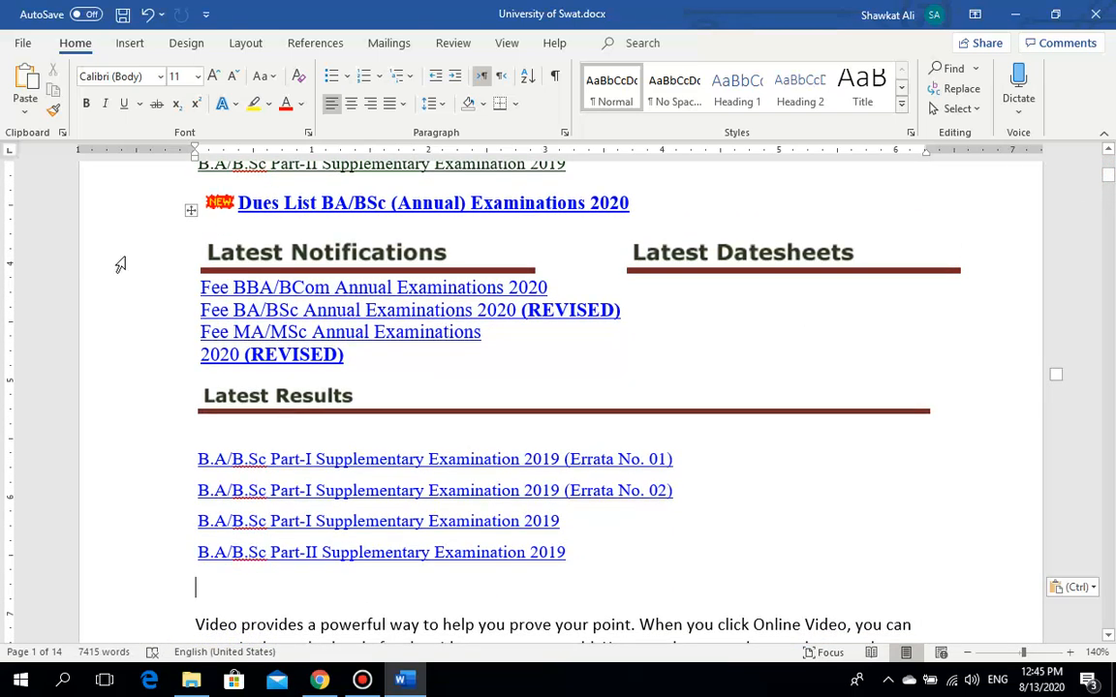
{"action": "left_click", "coordinate": [25, 106]}
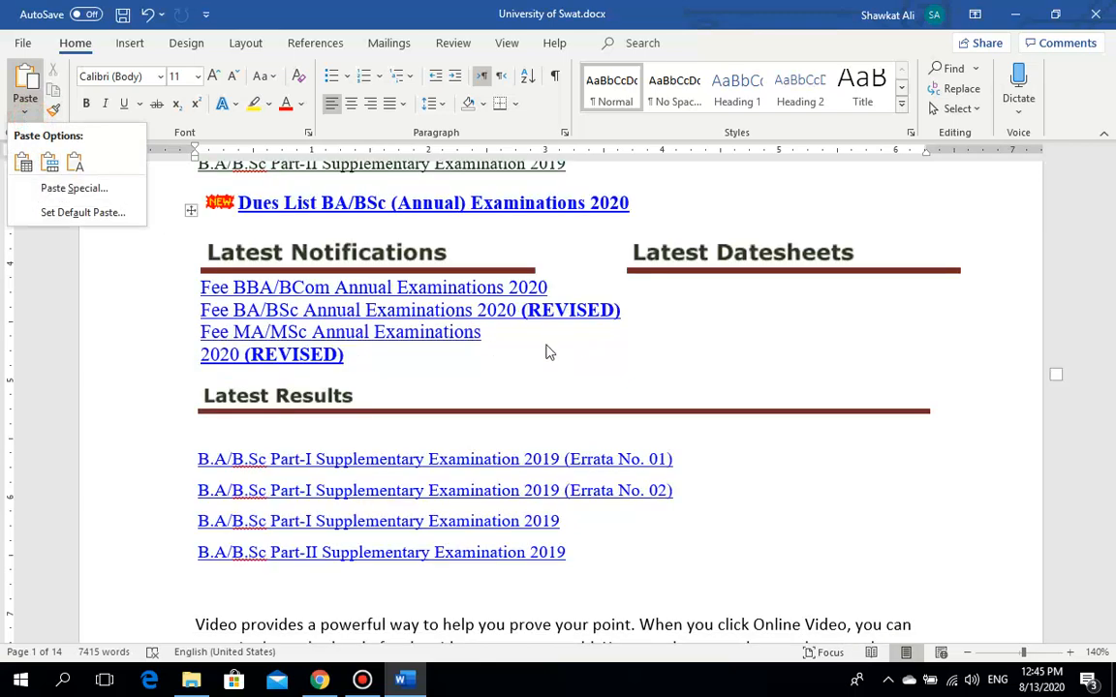
{"action": "left_click", "coordinate": [602, 300]}
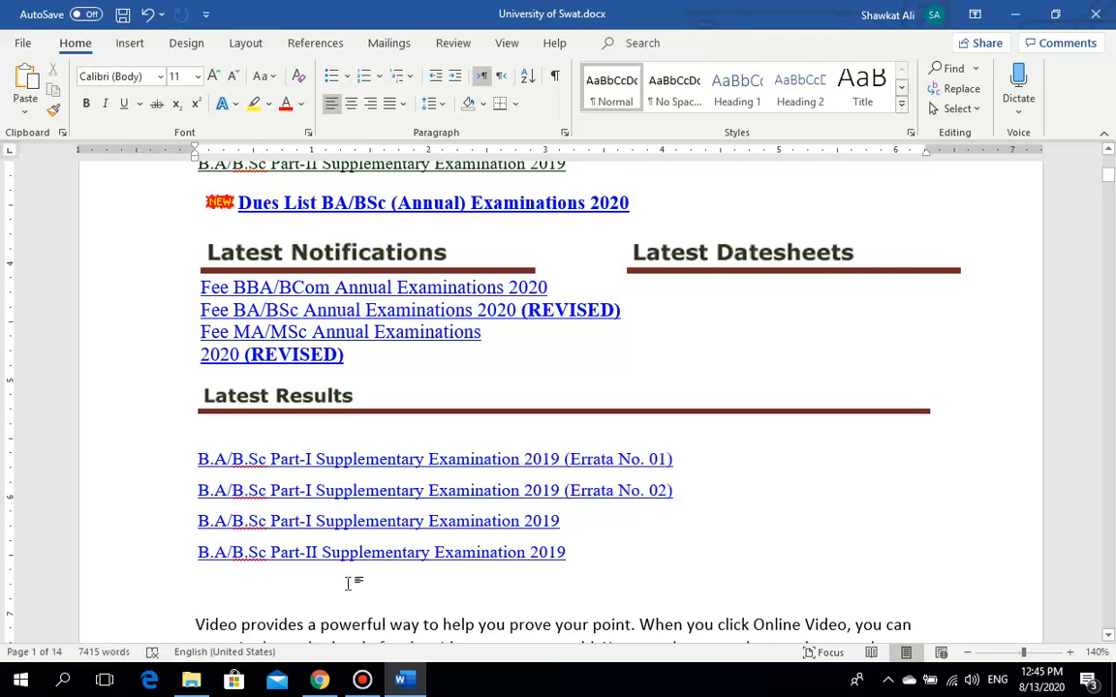
{"action": "left_click", "coordinate": [25, 109]}
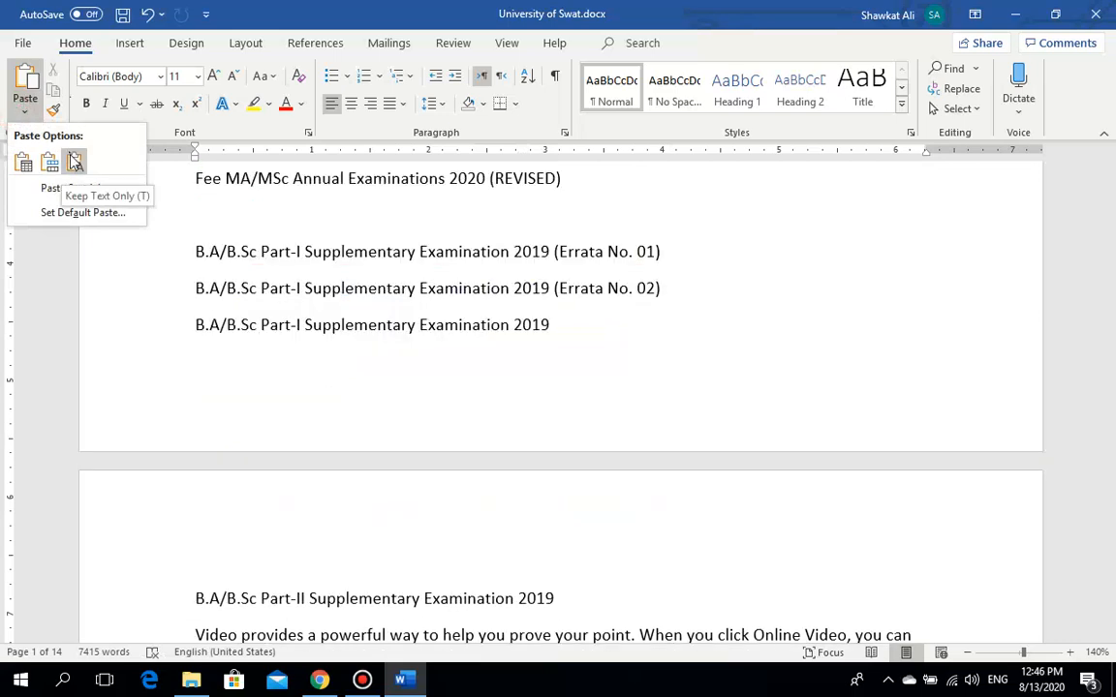
{"action": "left_click", "coordinate": [74, 162]}
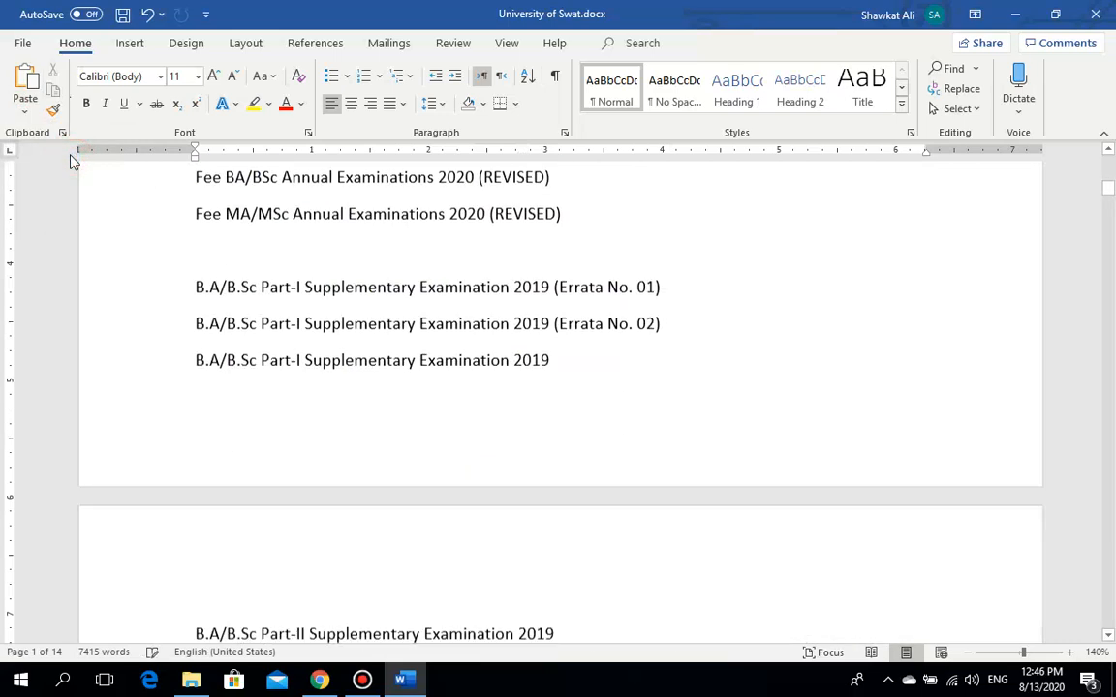
{"action": "mouse_move", "coordinate": [1108, 190]}
{"action": "left_mouse_down"}
{"action": "mouse_move", "coordinate": [1109, 180]}
{"action": "mouse_move", "coordinate": [1109, 193]}
{"action": "left_mouse_up"}
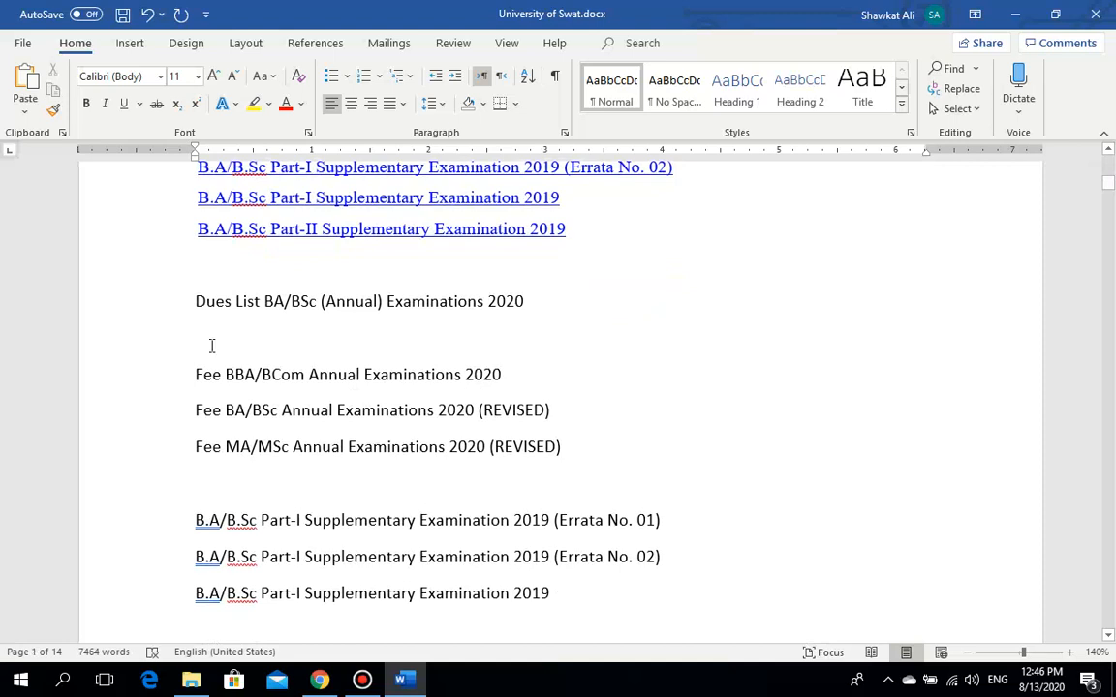
{"action": "left_click_drag", "start_coordinate": [191, 301], "coordinate": [360, 383]}
{"action": "left_click", "coordinate": [418, 410]}
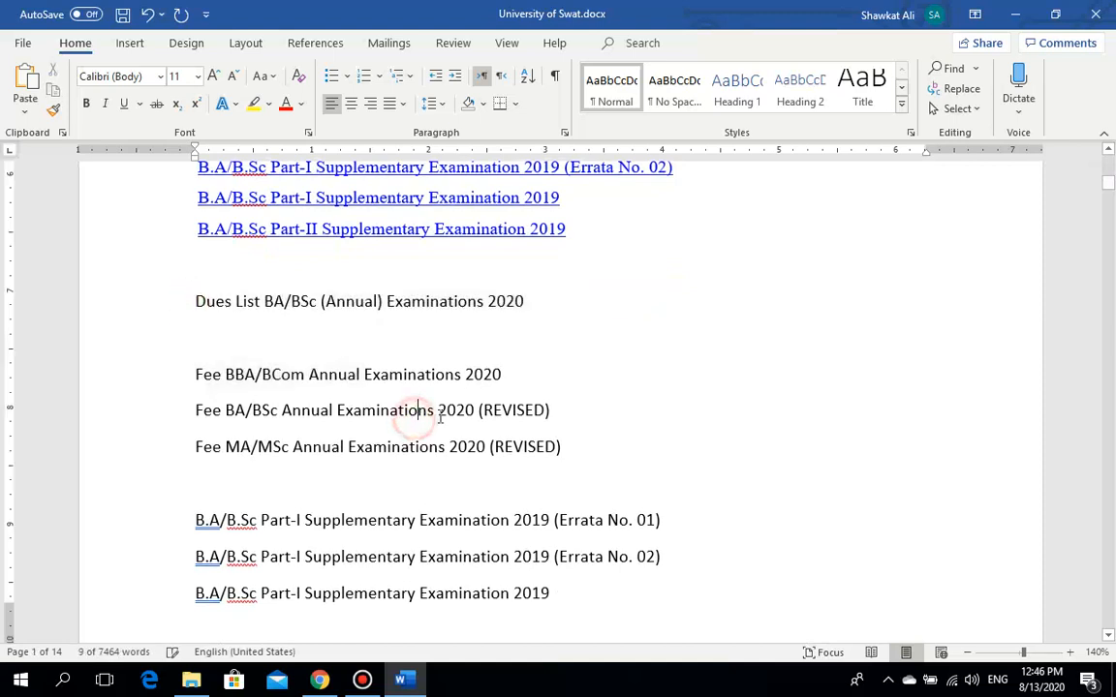
{"action": "left_click", "coordinate": [441, 302]}
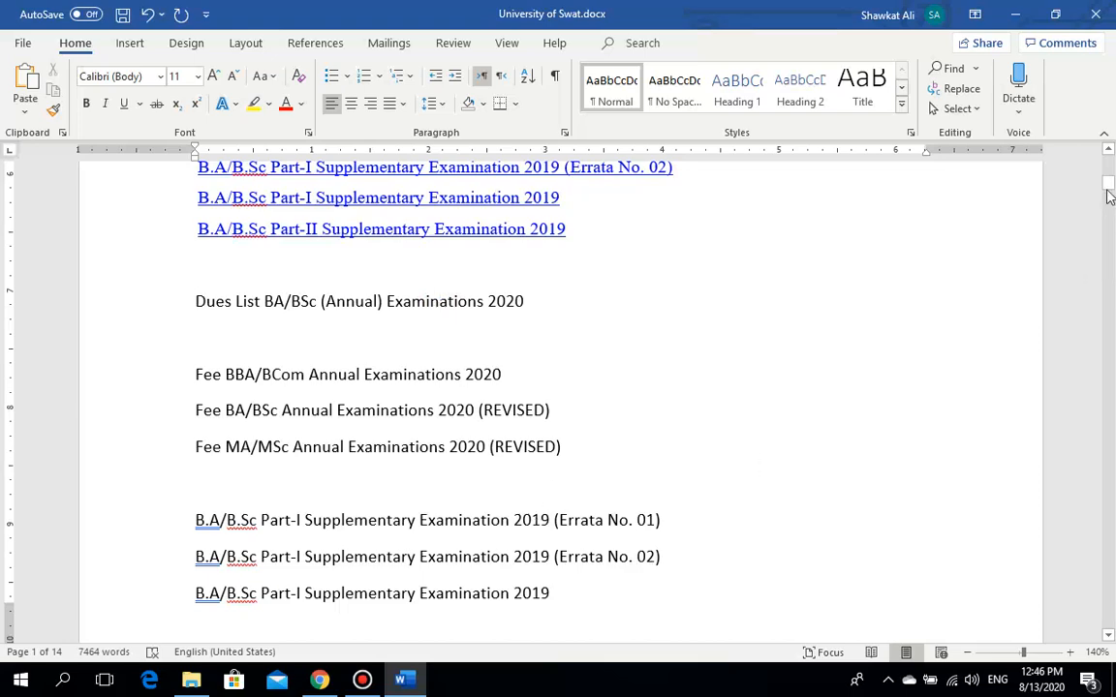
{"action": "mouse_move", "coordinate": [1109, 189]}
{"action": "left_mouse_down"}
{"action": "mouse_move", "coordinate": [1111, 180]}
{"action": "mouse_move", "coordinate": [1113, 196]}
{"action": "left_mouse_up"}
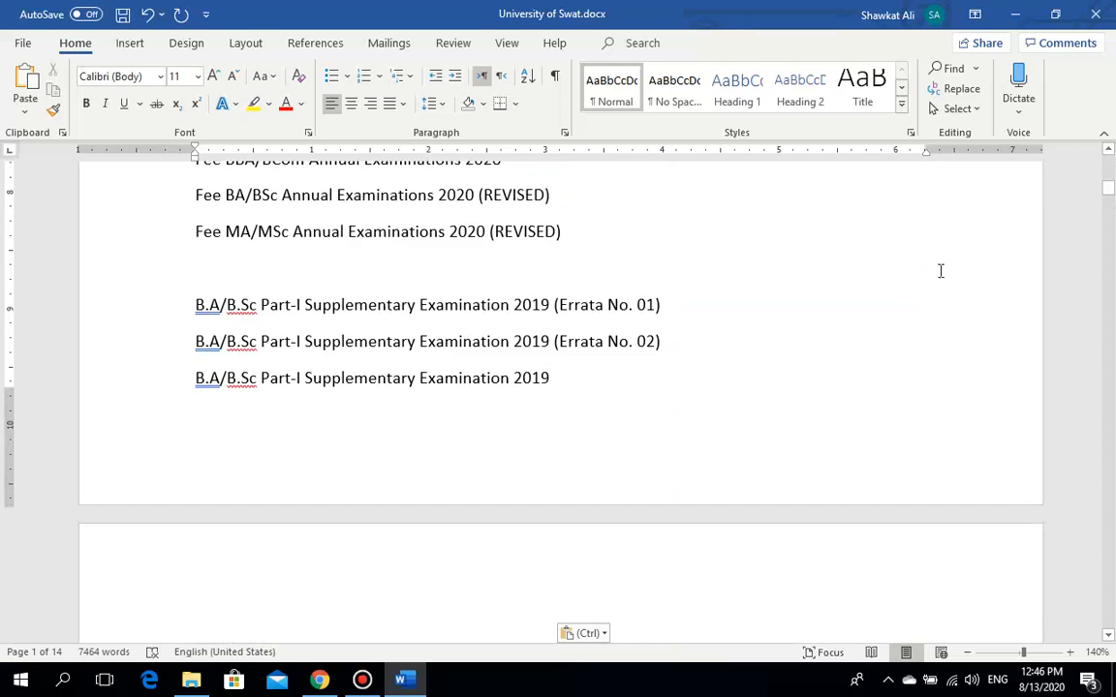
{"action": "left_click_drag", "start_coordinate": [1112, 197], "coordinate": [1109, 176]}
{"action": "key", "text": "ctrl+v"}
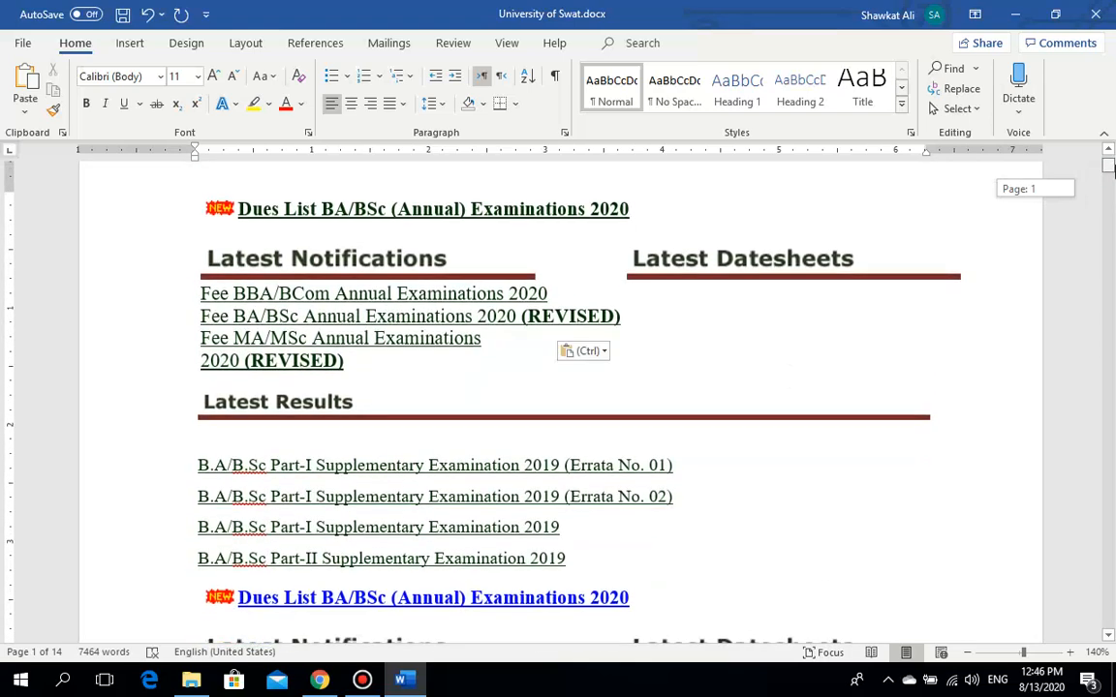
{"action": "left_click_drag", "start_coordinate": [1112, 167], "coordinate": [1109, 175]}
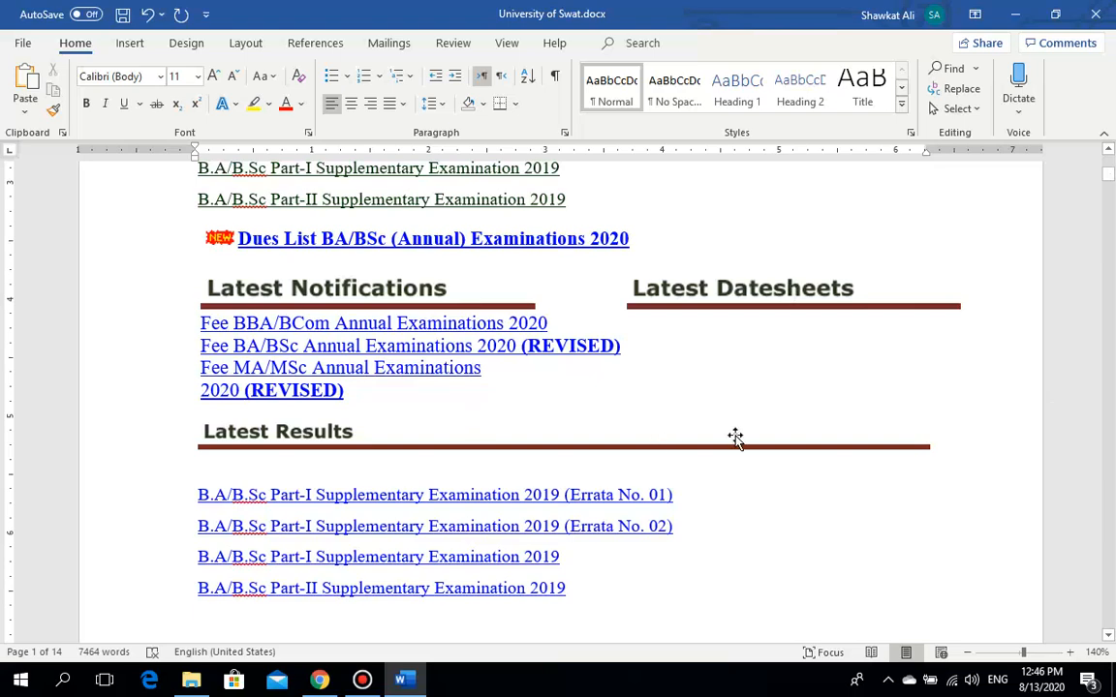
{"action": "left_click_drag", "start_coordinate": [1112, 182], "coordinate": [1109, 189]}
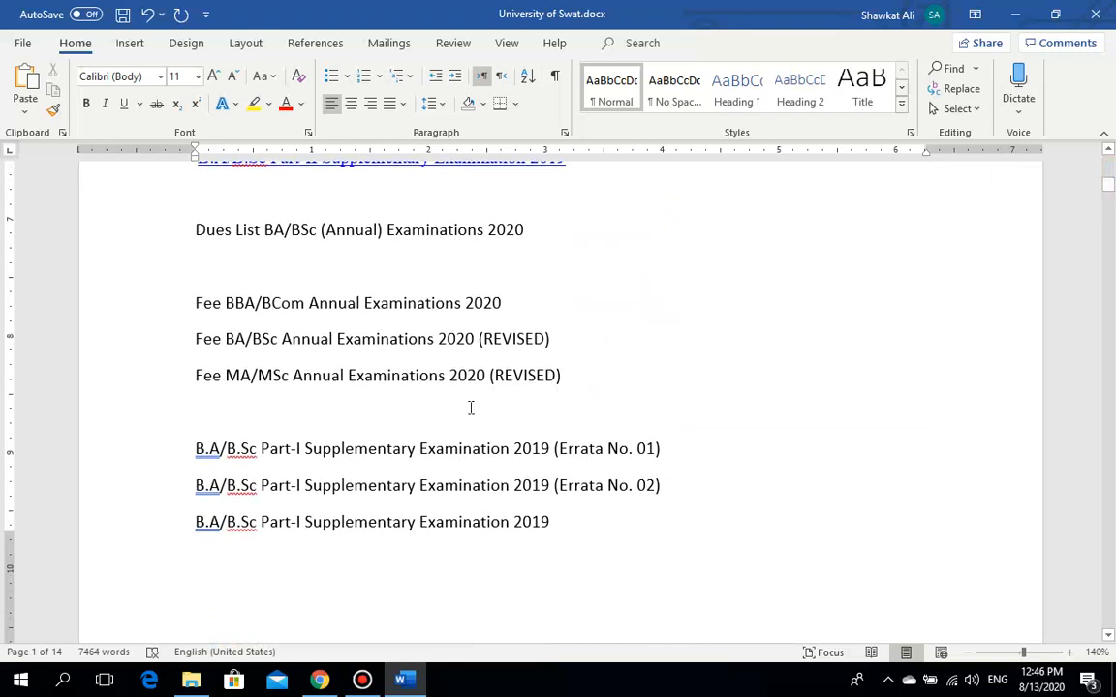
{"action": "left_click", "coordinate": [379, 366]}
{"action": "left_click_drag", "start_coordinate": [1109, 191], "coordinate": [1111, 184]}
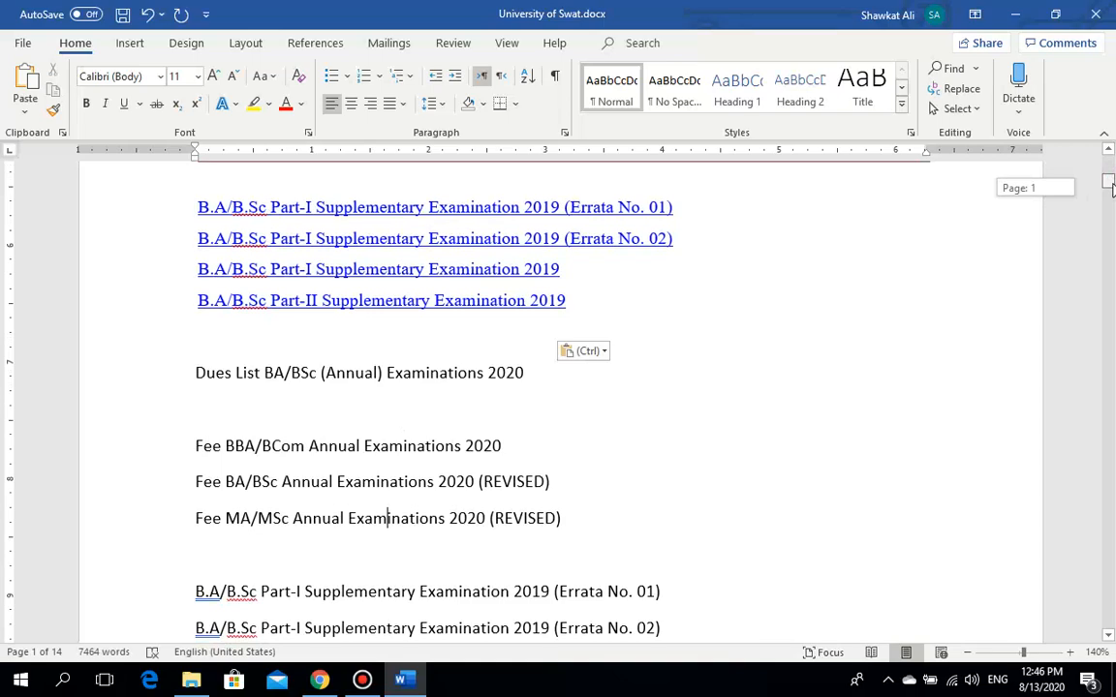
{"action": "left_click_drag", "start_coordinate": [1111, 186], "coordinate": [889, 181]}
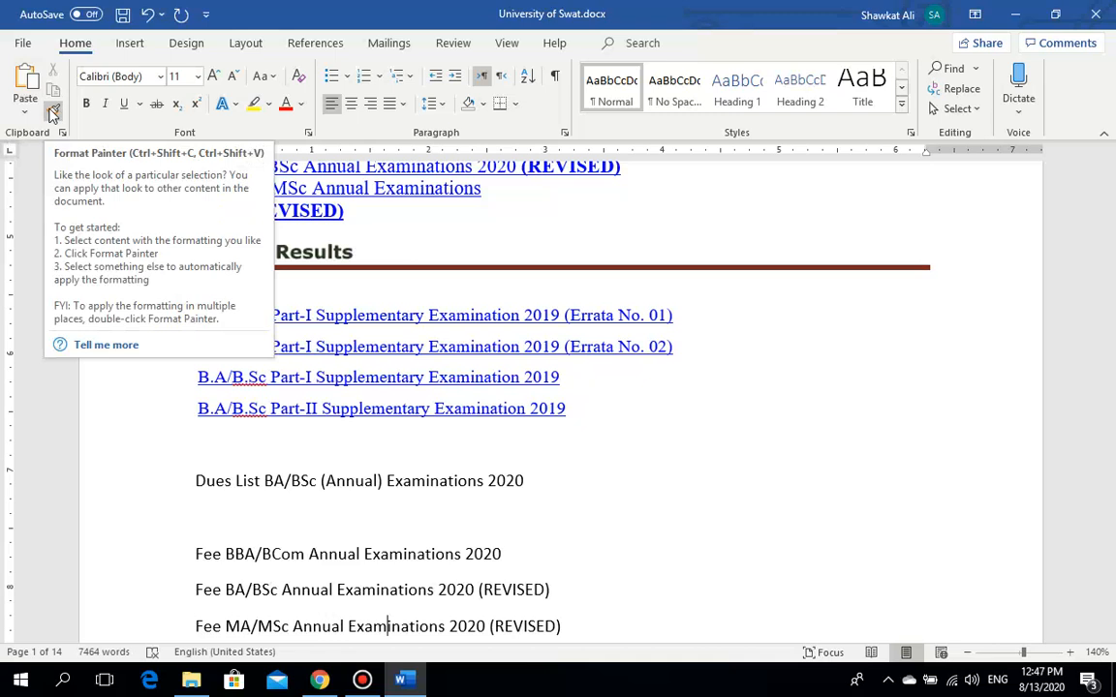
{"action": "left_click", "coordinate": [477, 479]}
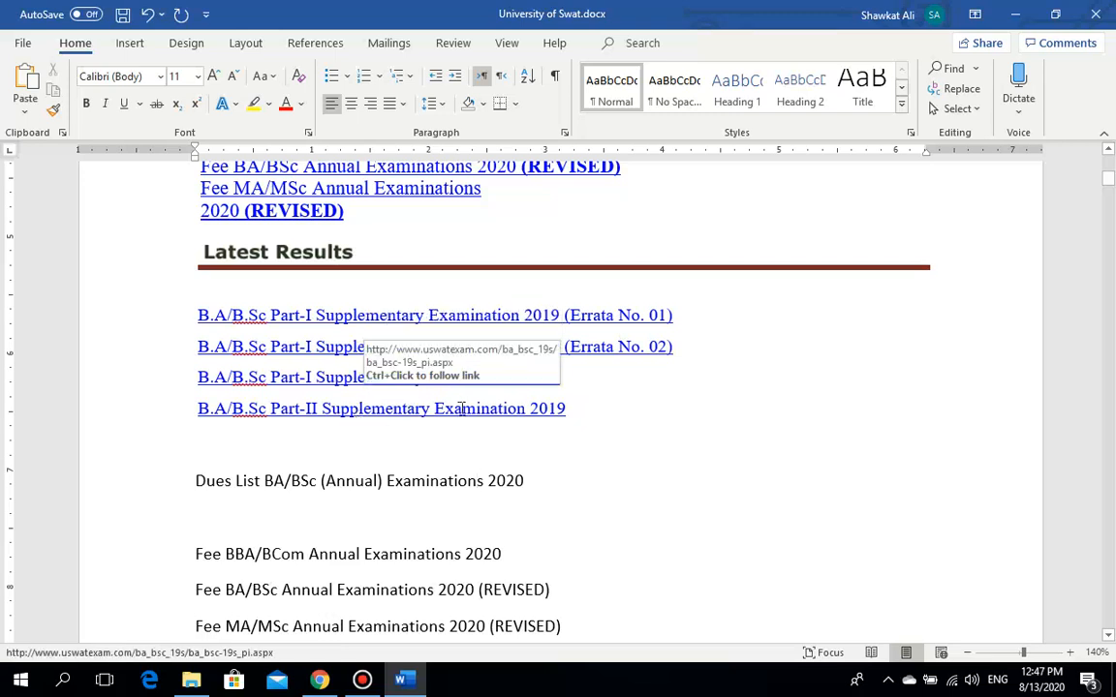
{"action": "left_click", "coordinate": [571, 409]}
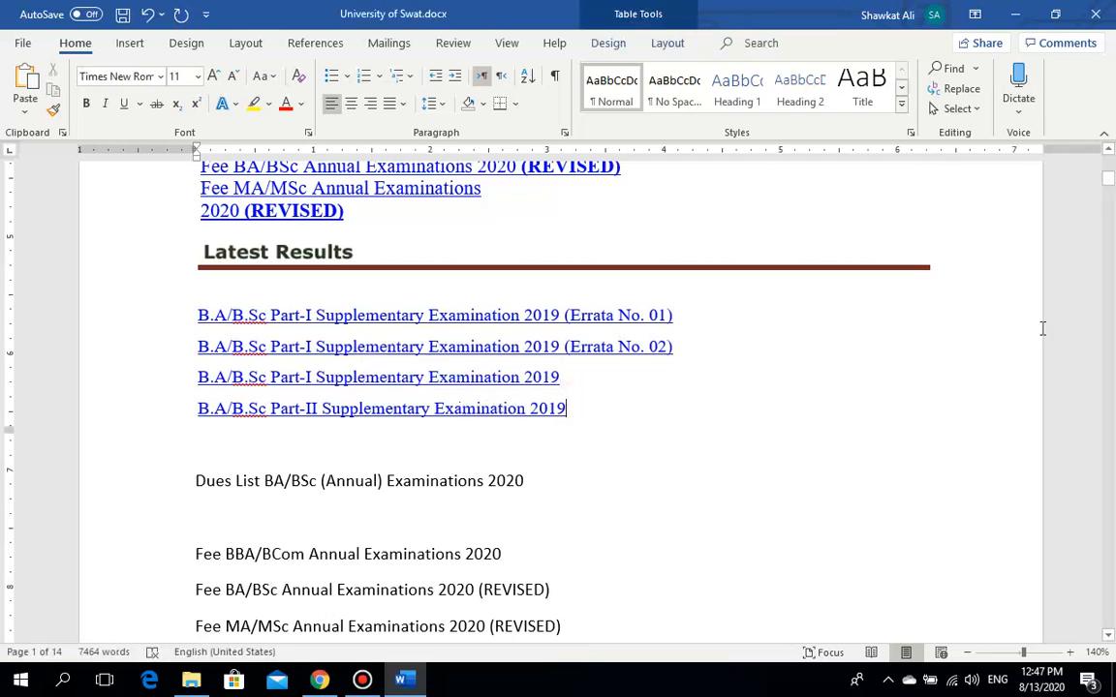
{"action": "left_click_drag", "start_coordinate": [1109, 177], "coordinate": [1109, 200]}
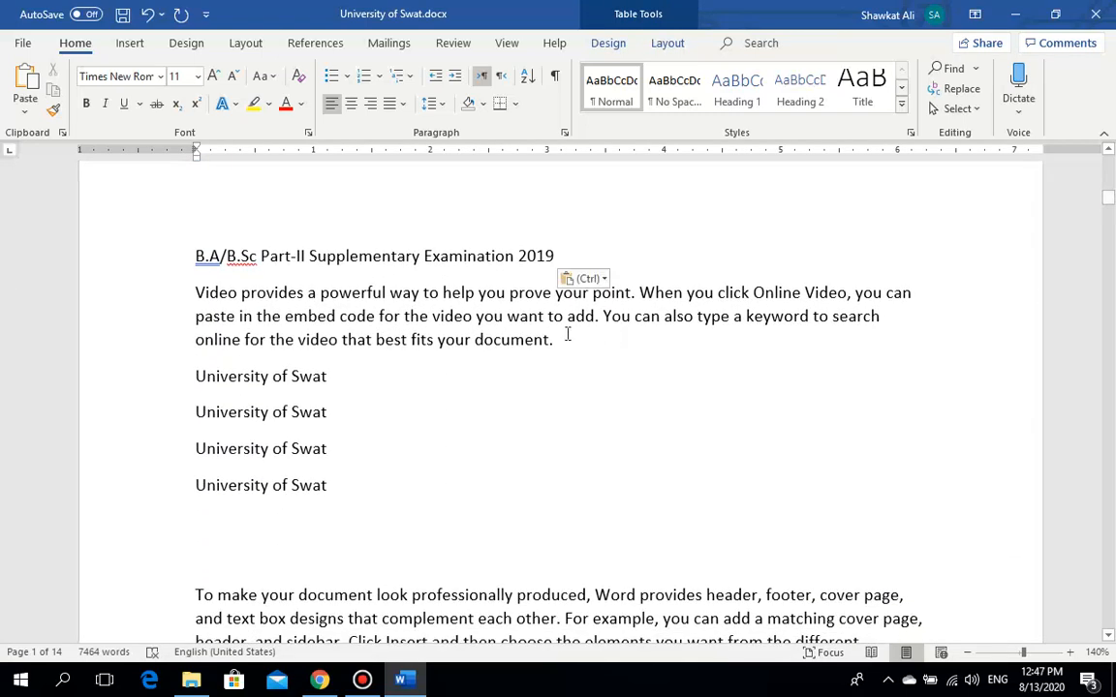
Step: Set the Video paragraph to Times New Roman, 16 pt
{"action": "left_click_drag", "start_coordinate": [562, 337], "coordinate": [165, 305]}
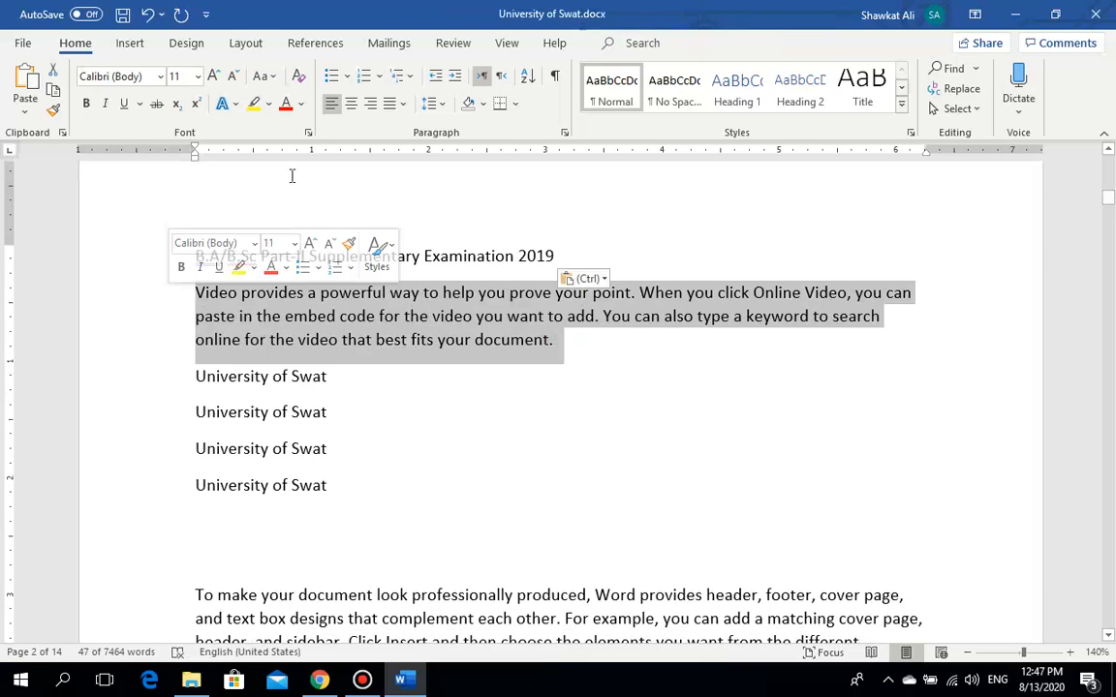
{"action": "left_click", "coordinate": [199, 78]}
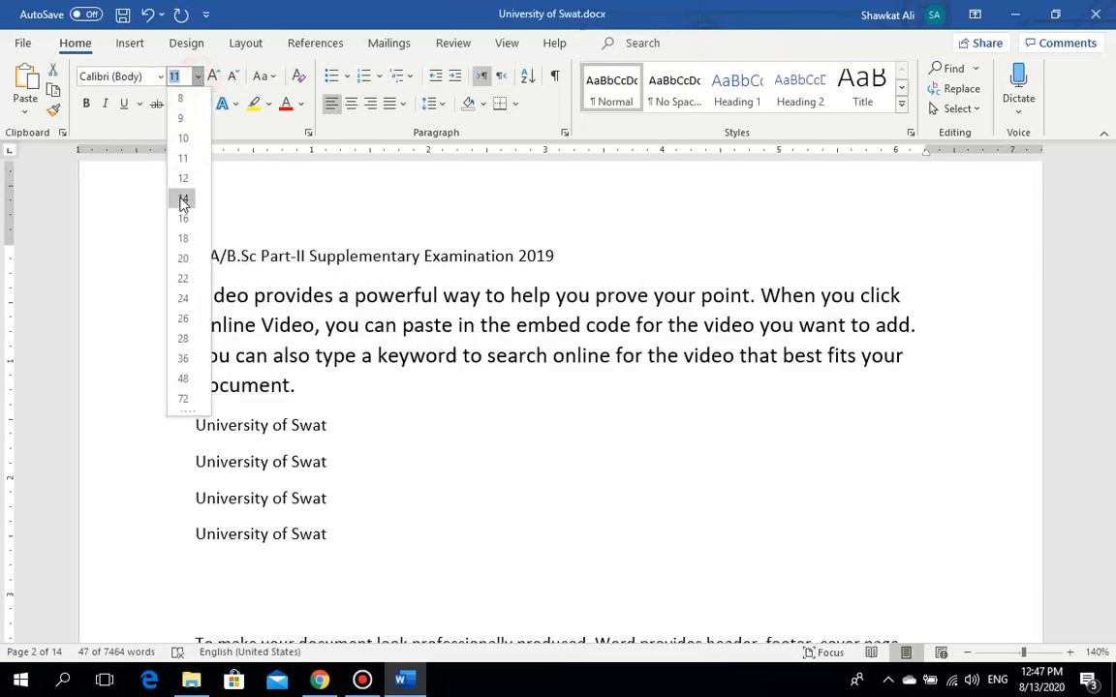
{"action": "left_click", "coordinate": [183, 219]}
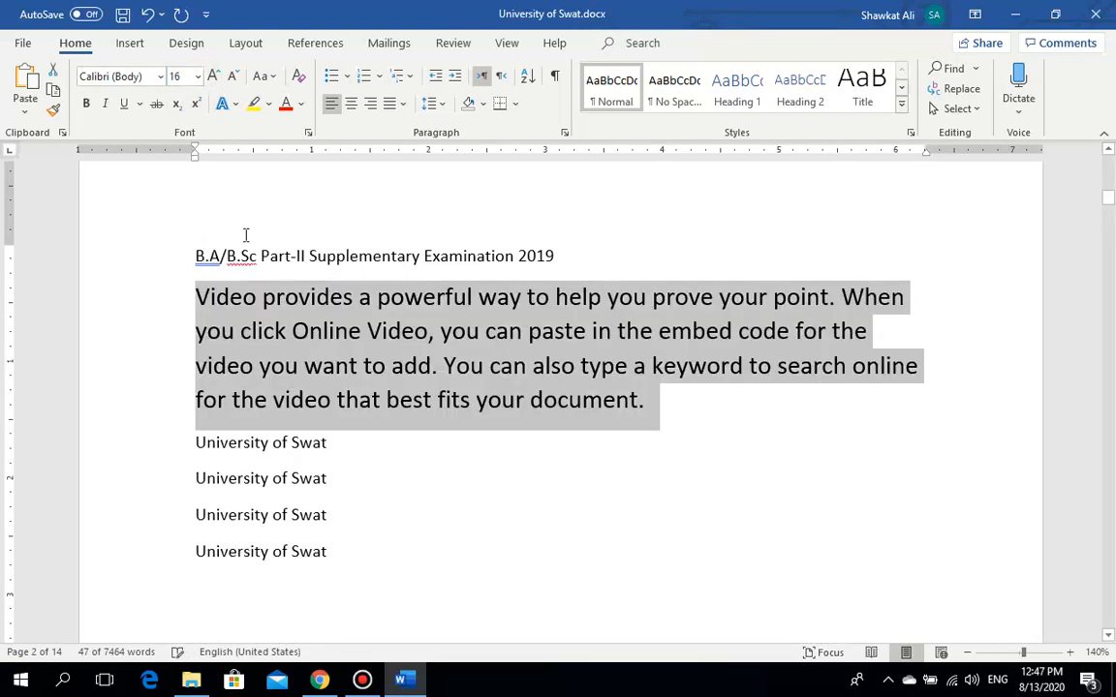
{"action": "left_click", "coordinate": [131, 77]}
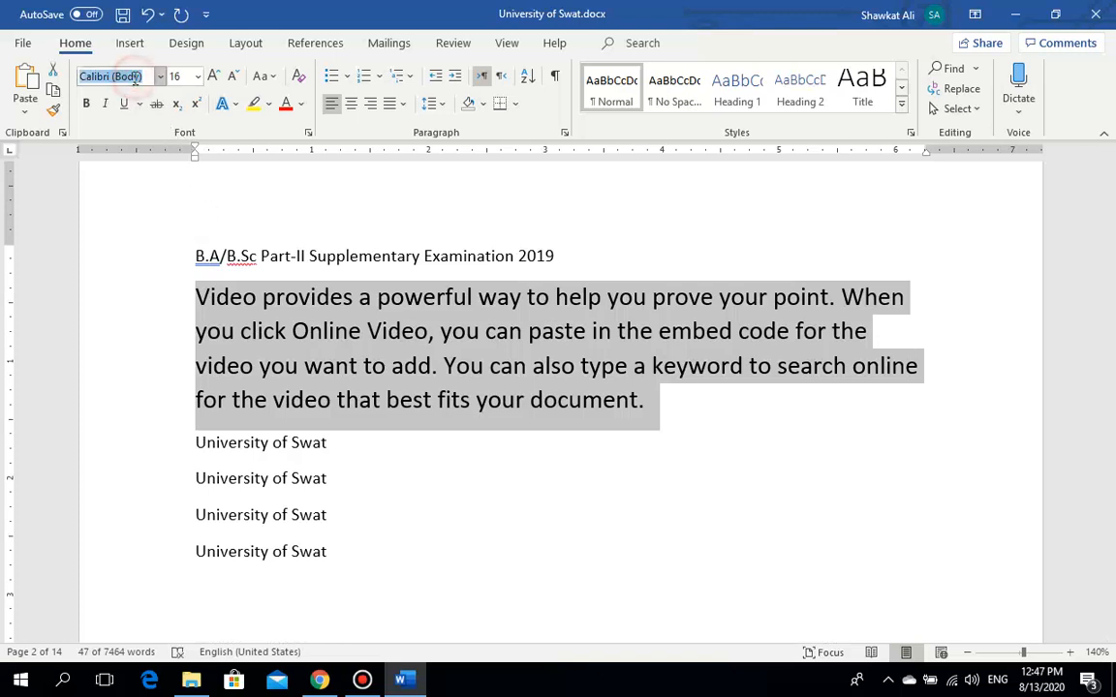
{"action": "type", "text": "Times New Roman"}
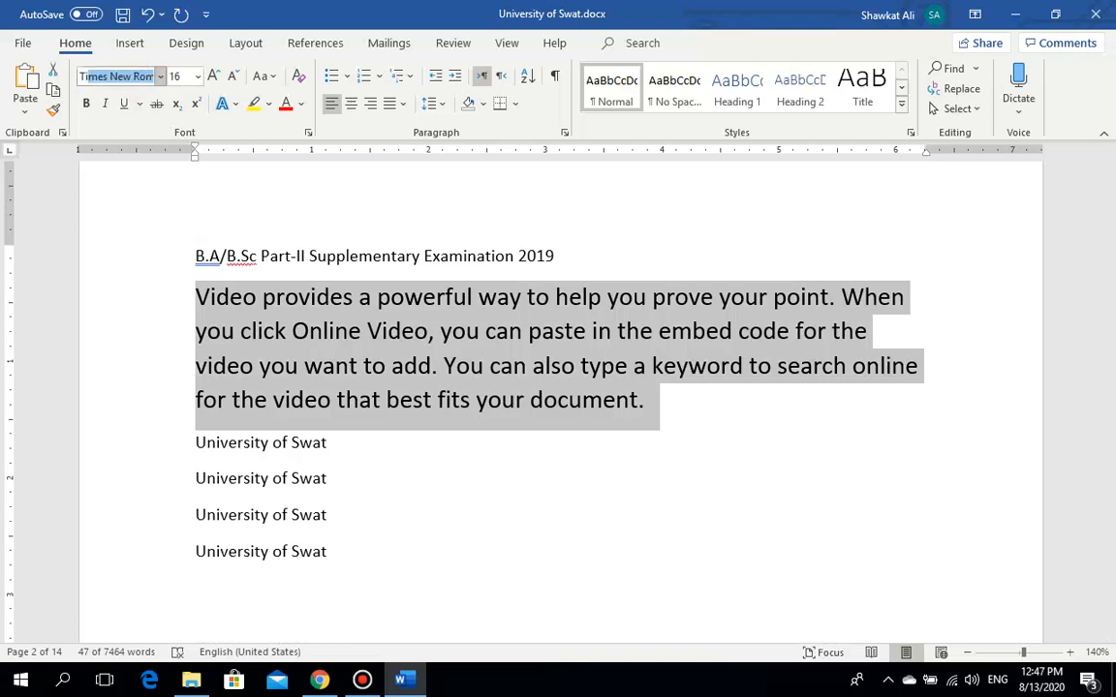
{"action": "key", "text": "Return"}
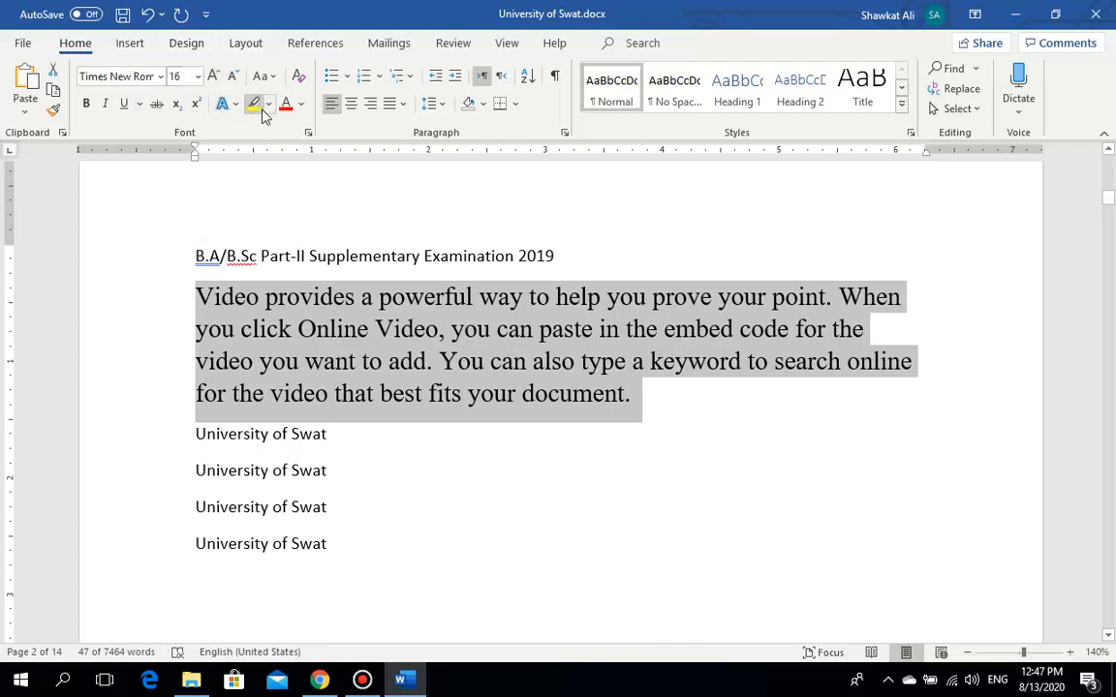
Step: Make the Video paragraph blue, bold, italic and underlined
{"action": "left_click", "coordinate": [302, 105]}
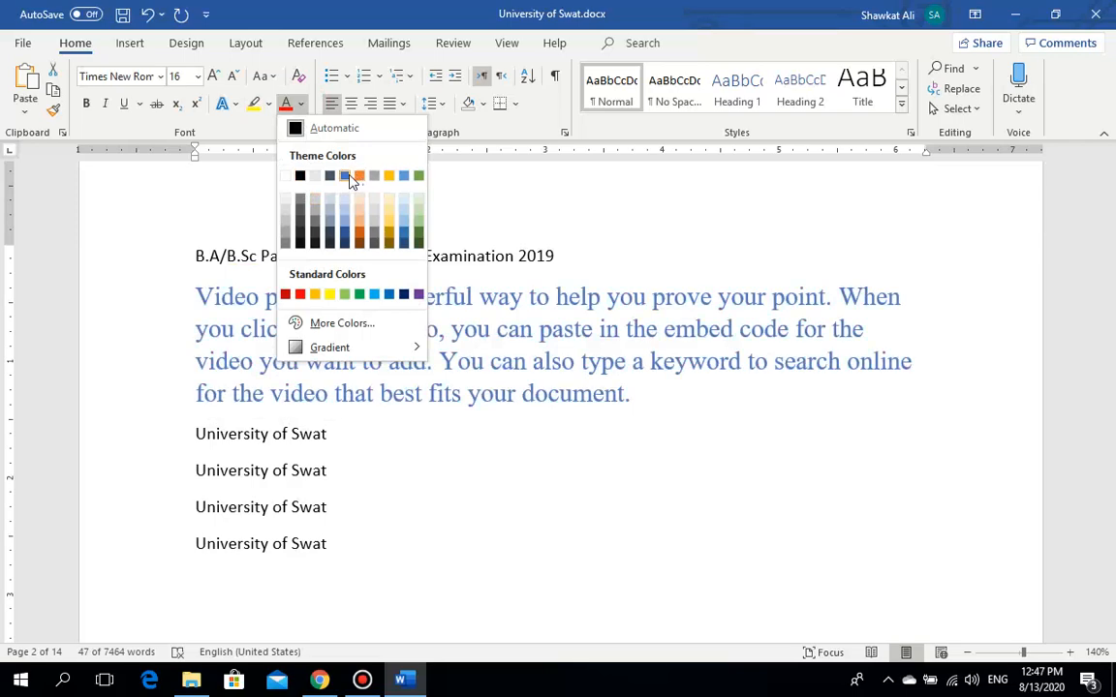
{"action": "left_click", "coordinate": [351, 180]}
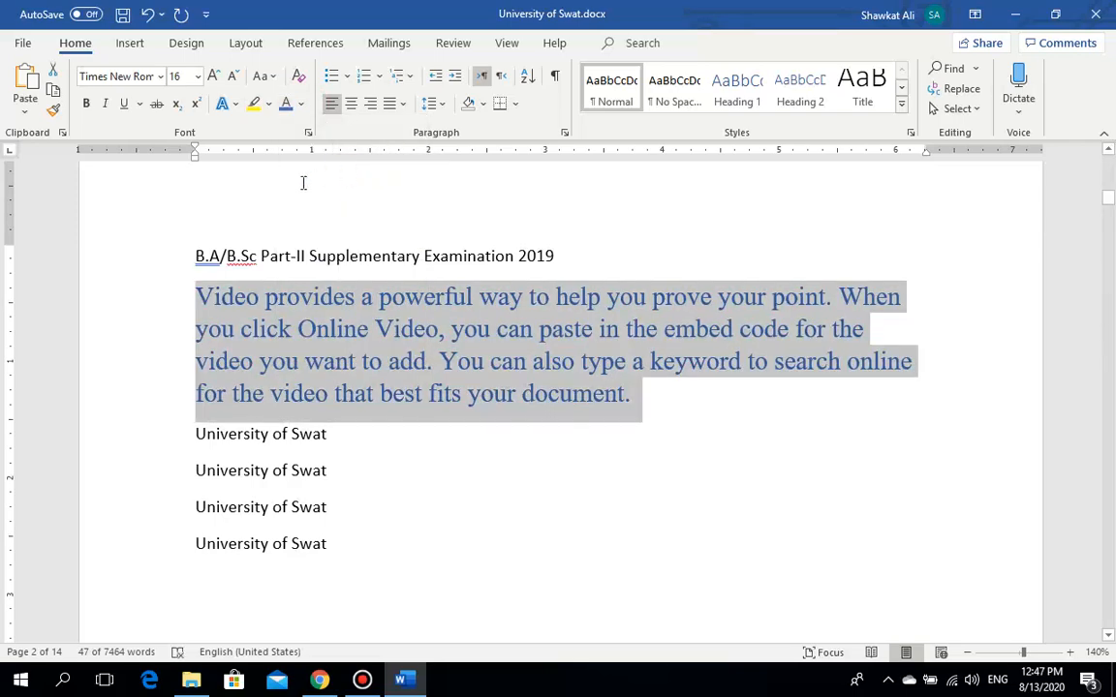
{"action": "left_click", "coordinate": [87, 104]}
{"action": "left_click", "coordinate": [104, 104]}
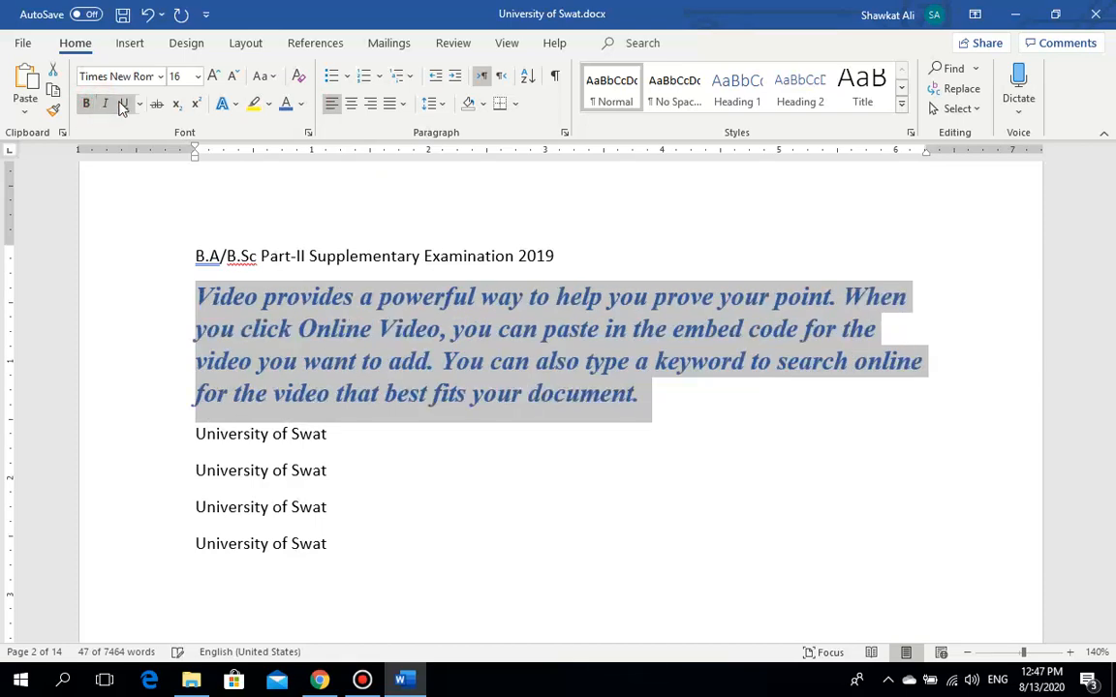
{"action": "left_click", "coordinate": [122, 104]}
{"action": "left_click", "coordinate": [368, 416]}
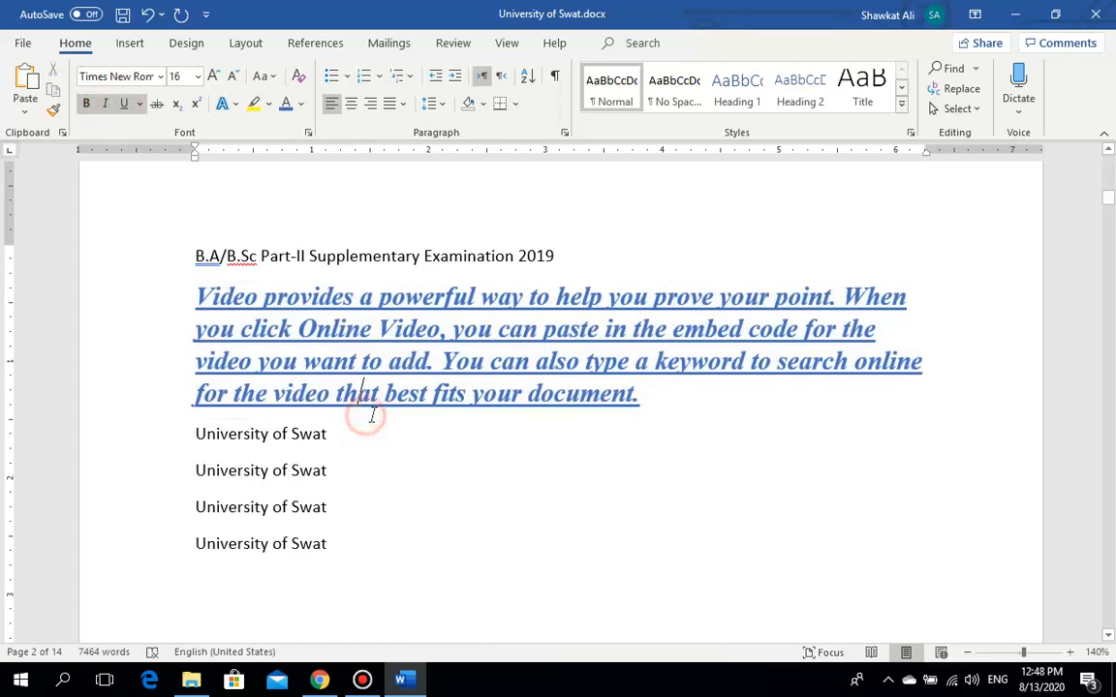
{"action": "left_click", "coordinate": [1110, 200]}
{"action": "left_click_drag", "start_coordinate": [1112, 205], "coordinate": [1112, 208]}
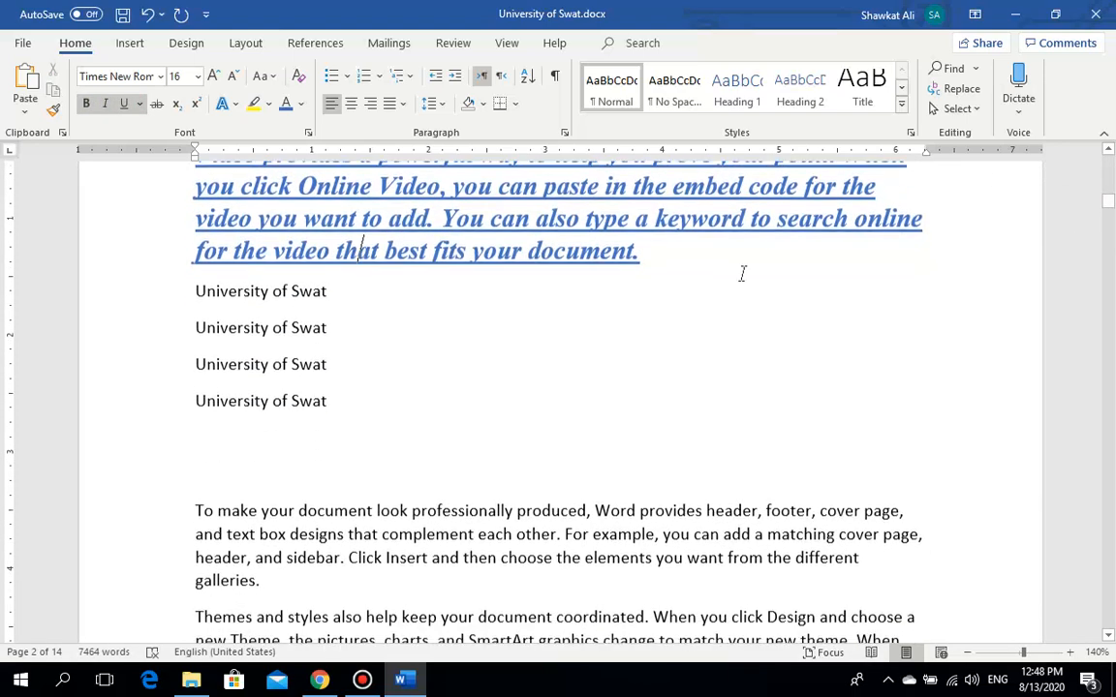
{"action": "scroll", "coordinate": [711, 317], "scroll_direction": "up", "scroll_amount": 1}
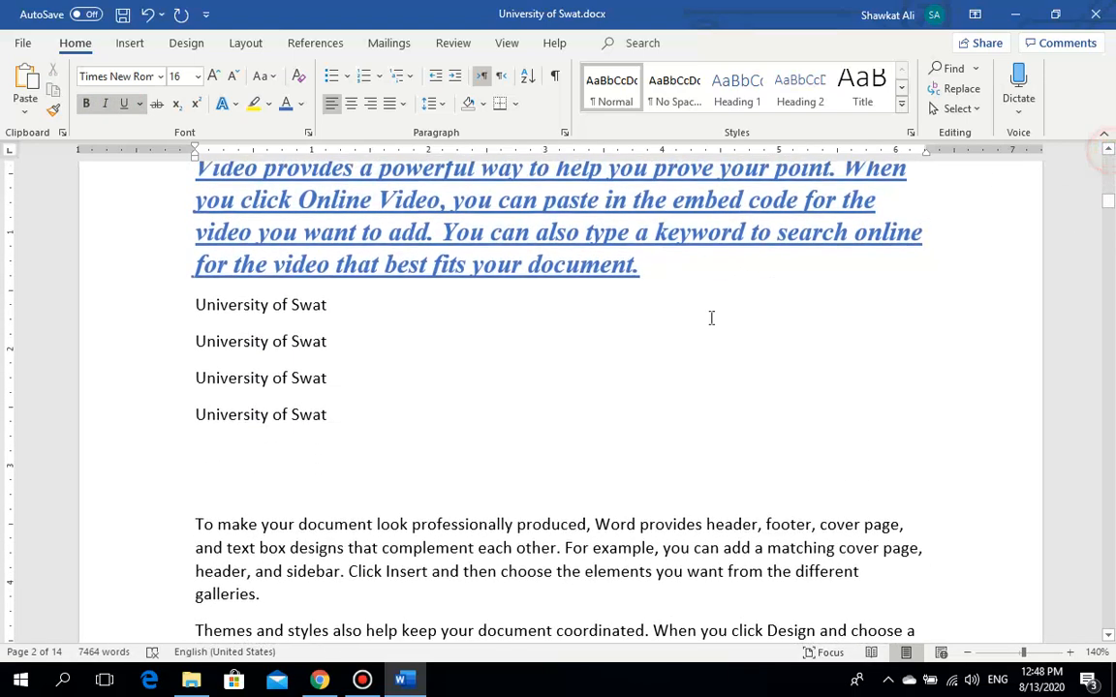
{"action": "scroll", "coordinate": [364, 261], "scroll_direction": "up", "scroll_amount": 1}
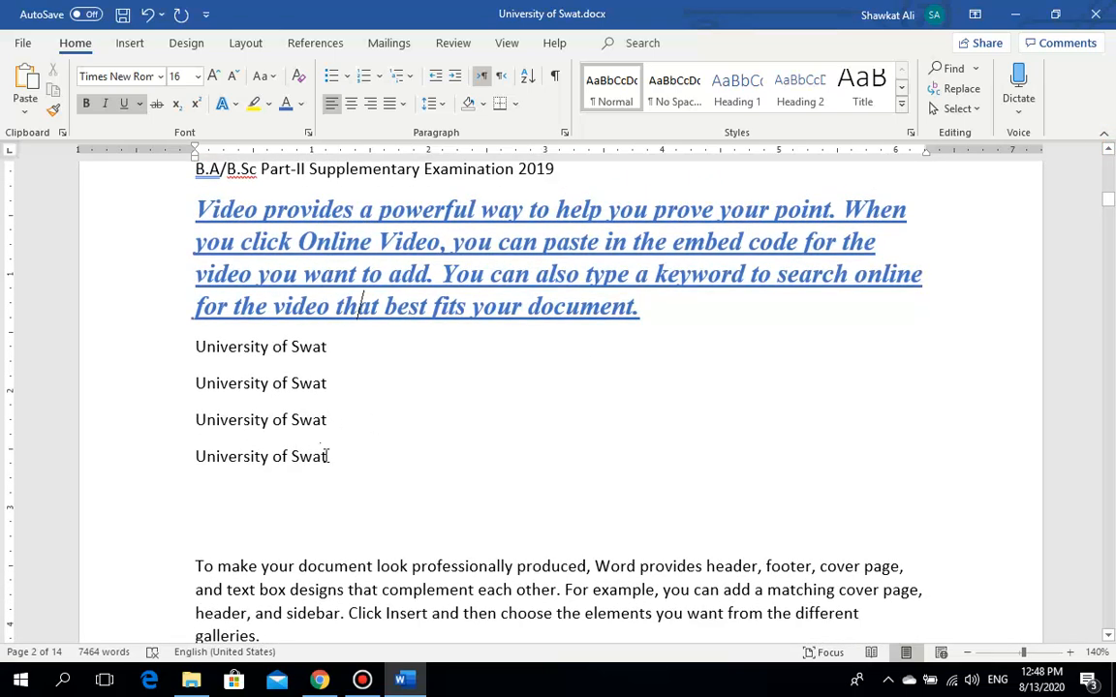
Step: Select and deselect the four University of Swat lines and a word in the third line
{"action": "left_click", "coordinate": [335, 455]}
{"action": "left_click_drag", "start_coordinate": [232, 429], "coordinate": [174, 357]}
{"action": "left_click", "coordinate": [352, 273]}
{"action": "double_click", "coordinate": [263, 438]}
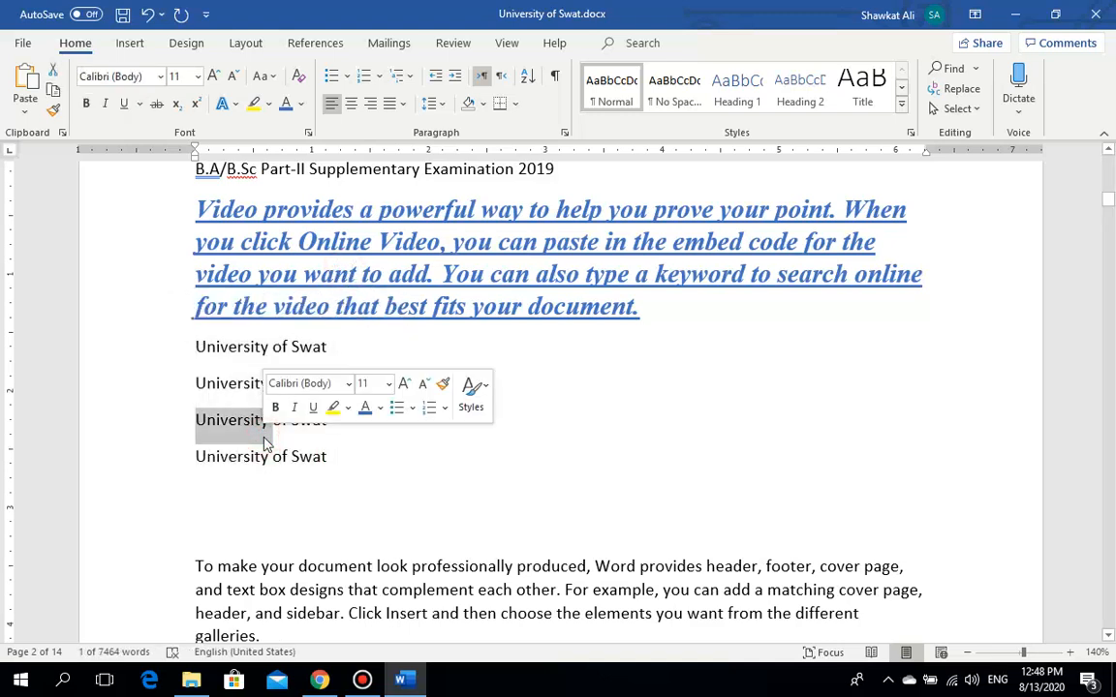
{"action": "left_click", "coordinate": [274, 437]}
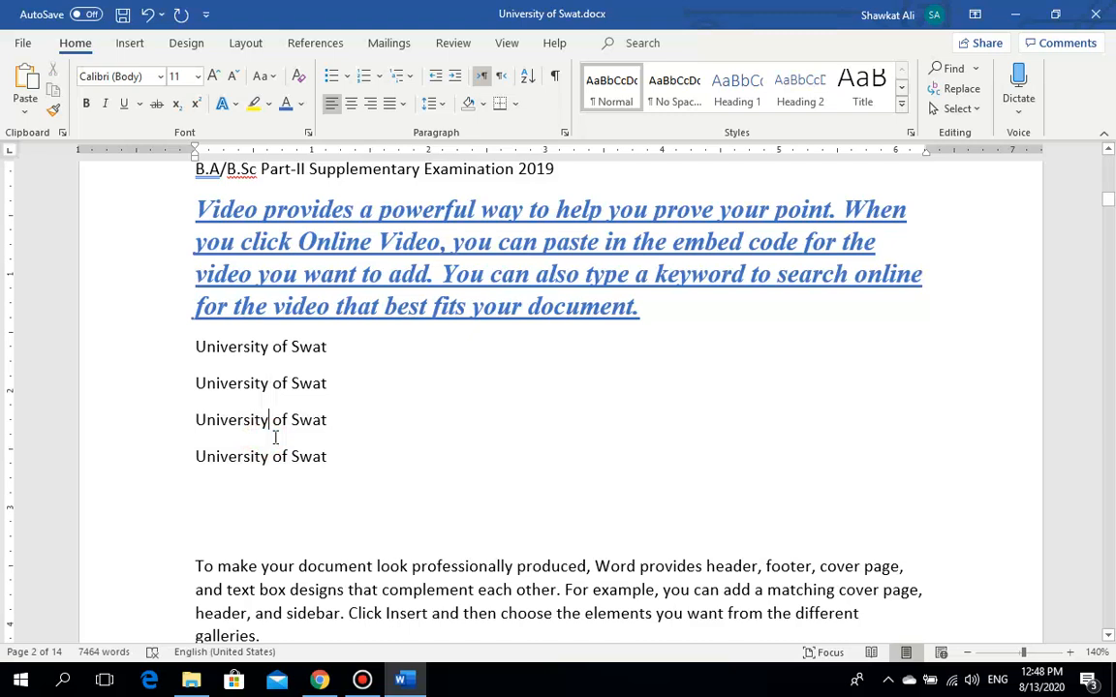
Step: Use Format Painter to copy the formatting of 'document.' onto all four University of Swat lines
{"action": "left_click", "coordinate": [635, 308]}
{"action": "left_click_drag", "start_coordinate": [634, 308], "coordinate": [588, 310]}
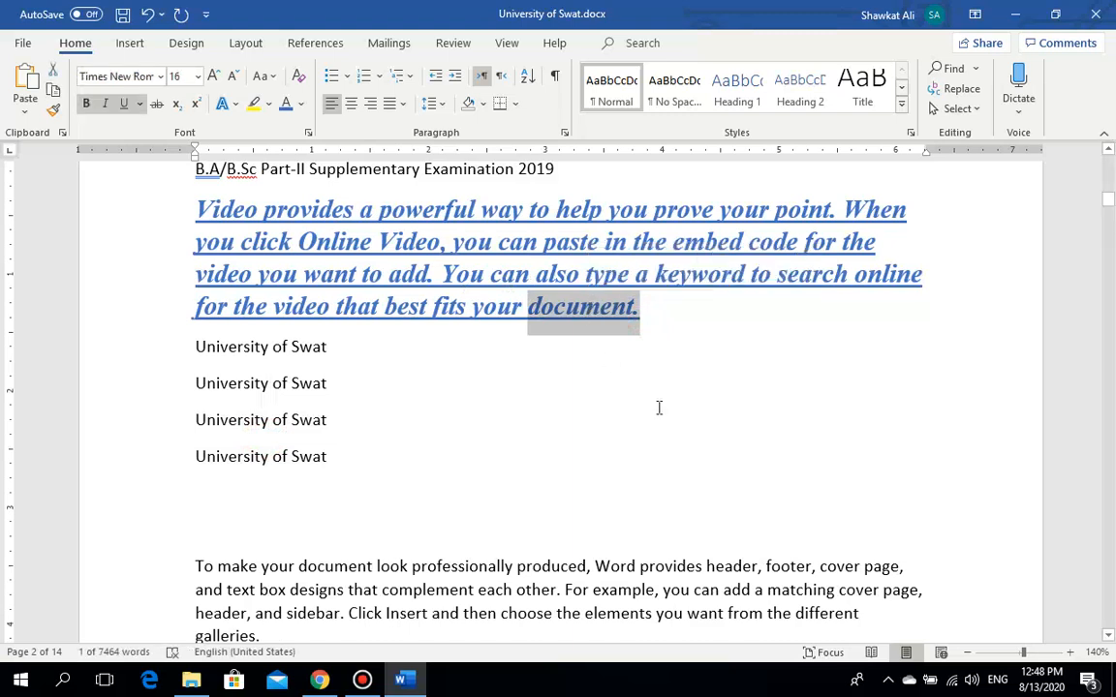
{"action": "left_click", "coordinate": [55, 113]}
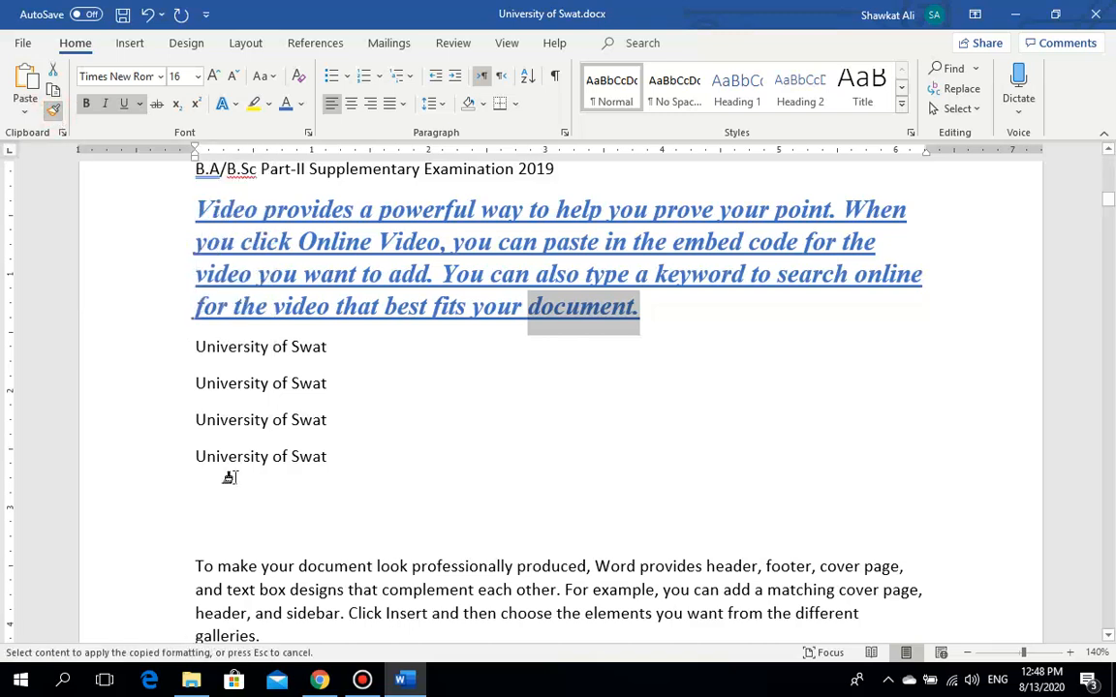
{"action": "left_click", "coordinate": [327, 456]}
{"action": "mouse_move", "coordinate": [328, 456]}
{"action": "left_mouse_down"}
{"action": "mouse_move", "coordinate": [202, 388]}
{"action": "mouse_move", "coordinate": [190, 353]}
{"action": "left_mouse_up"}
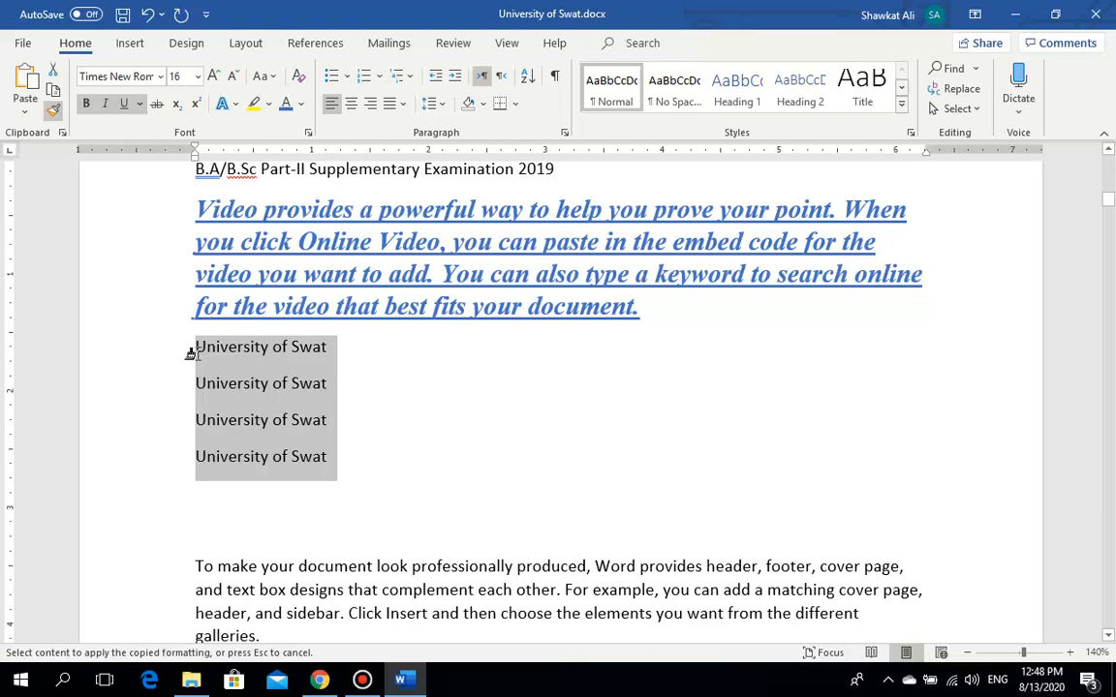
{"action": "left_click_drag", "start_coordinate": [191, 354], "coordinate": [191, 354]}
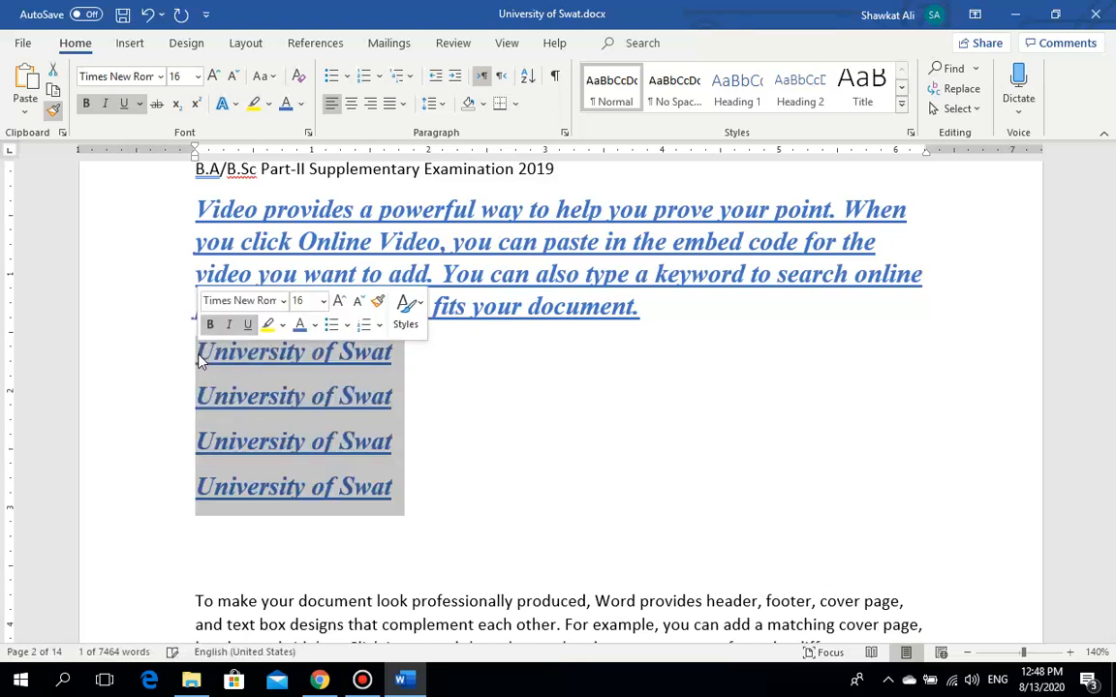
{"action": "left_click", "coordinate": [525, 387]}
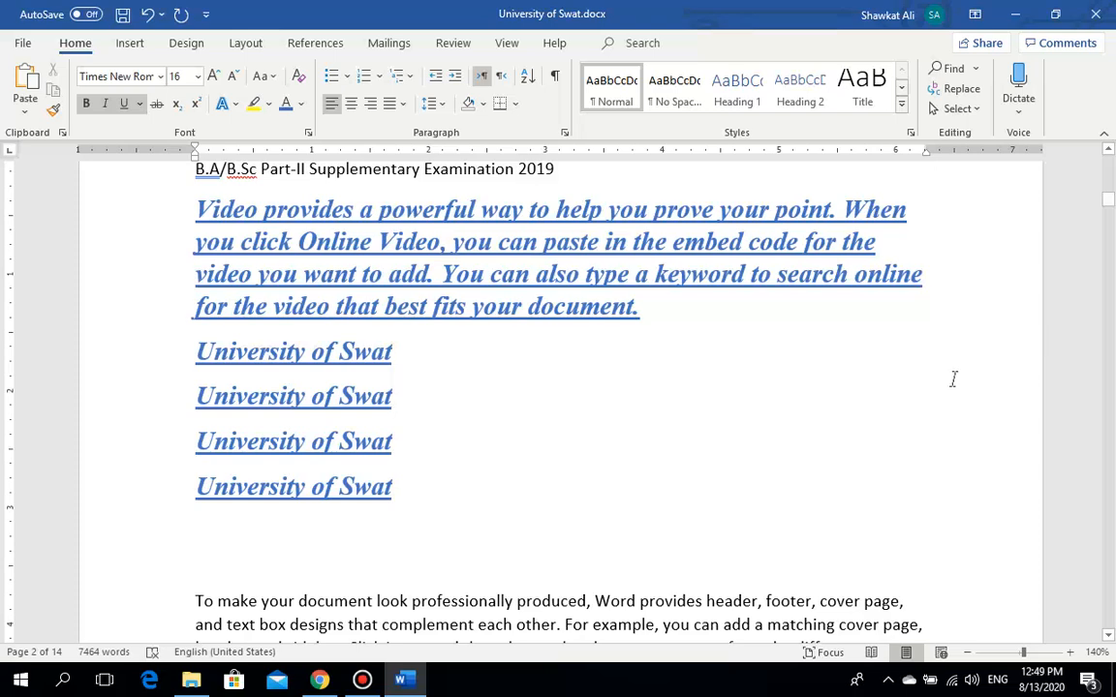
{"action": "left_click_drag", "start_coordinate": [1109, 203], "coordinate": [1110, 204]}
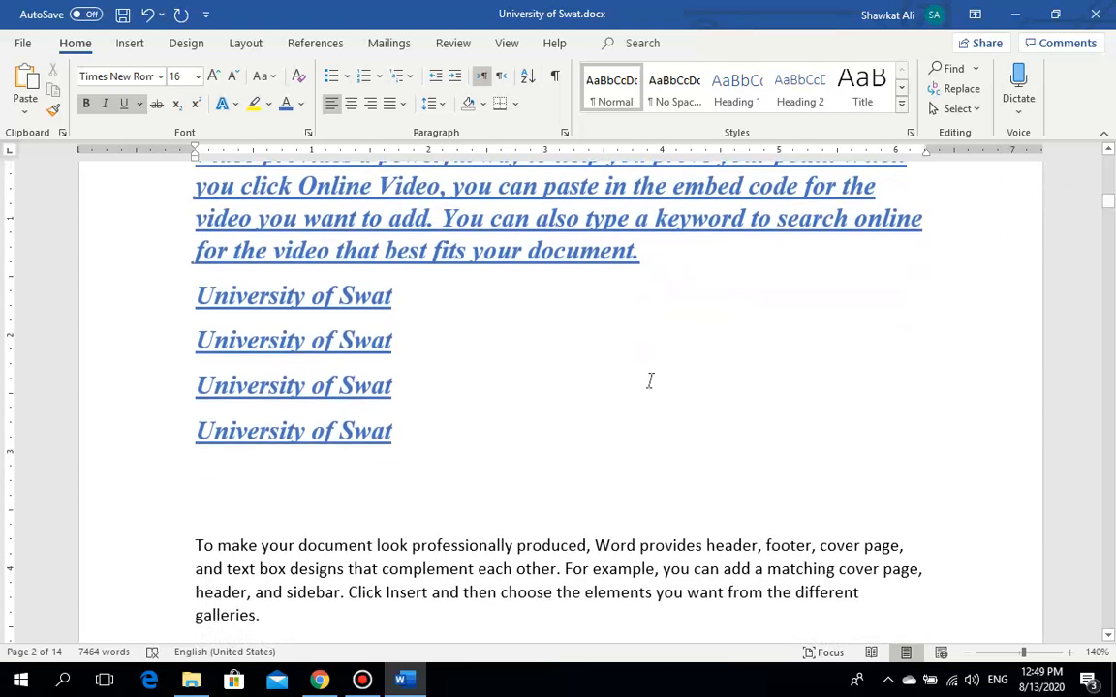
{"action": "left_click", "coordinate": [501, 545]}
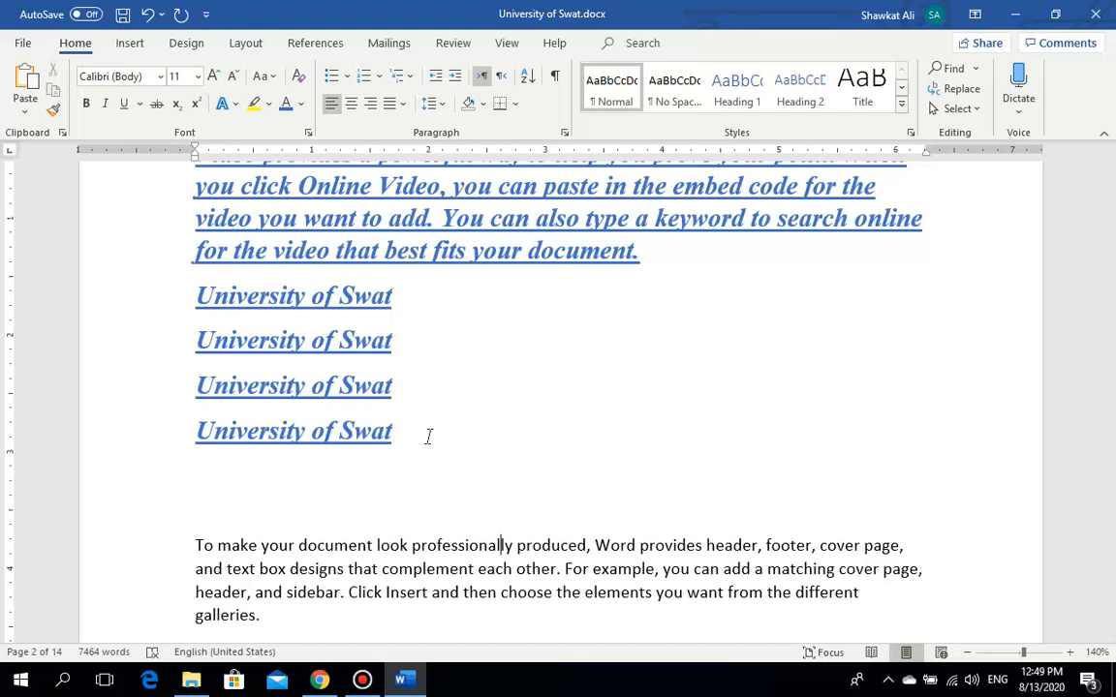
{"action": "left_click", "coordinate": [450, 546]}
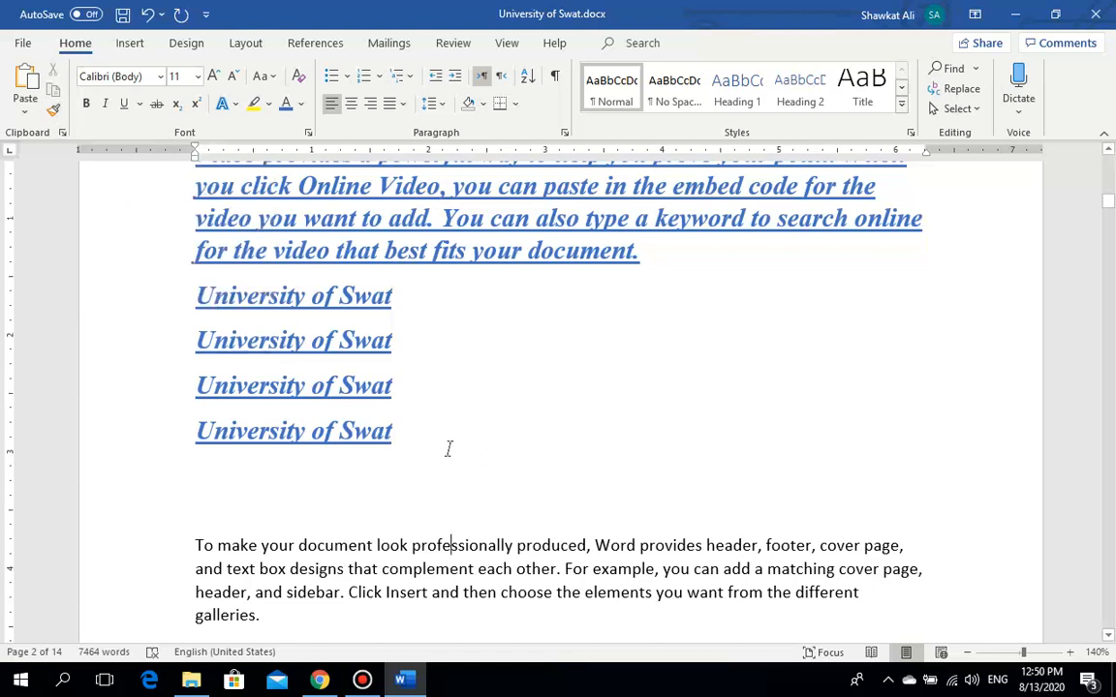
{"action": "left_click_drag", "start_coordinate": [392, 432], "coordinate": [332, 434]}
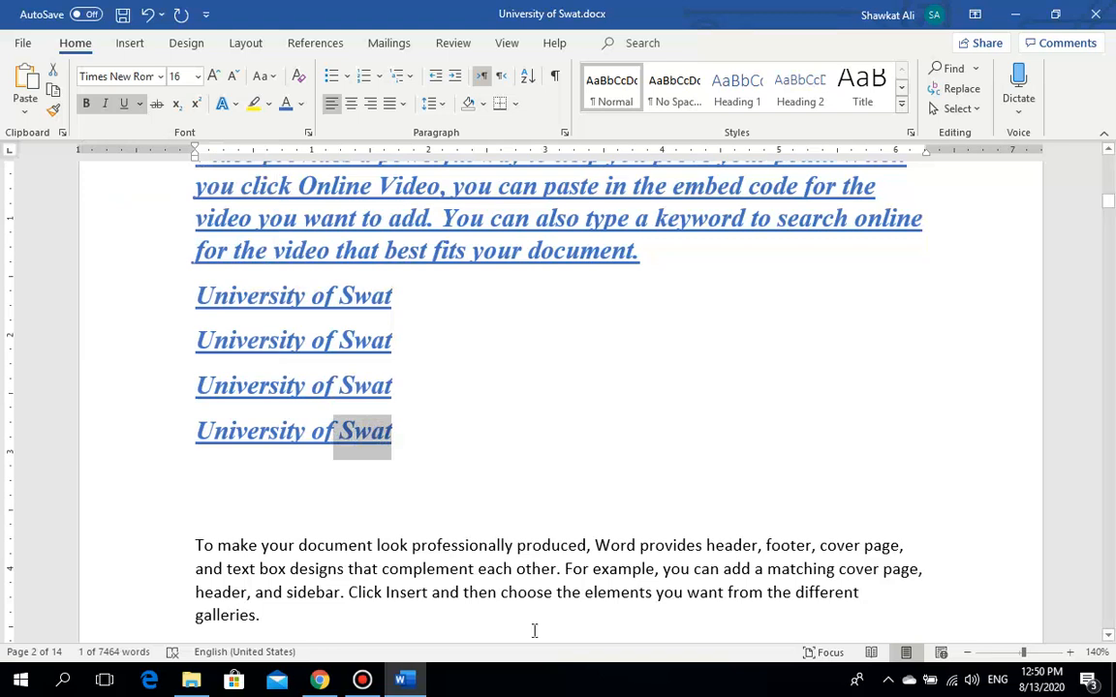
Step: Paint blue onto the opening phrase, then paint plain 'Click Insert' formatting over the video paragraph and University lines
{"action": "mouse_move", "coordinate": [589, 542]}
{"action": "left_mouse_down"}
{"action": "mouse_move", "coordinate": [418, 547]}
{"action": "mouse_move", "coordinate": [298, 528]}
{"action": "mouse_move", "coordinate": [195, 548]}
{"action": "left_mouse_up"}
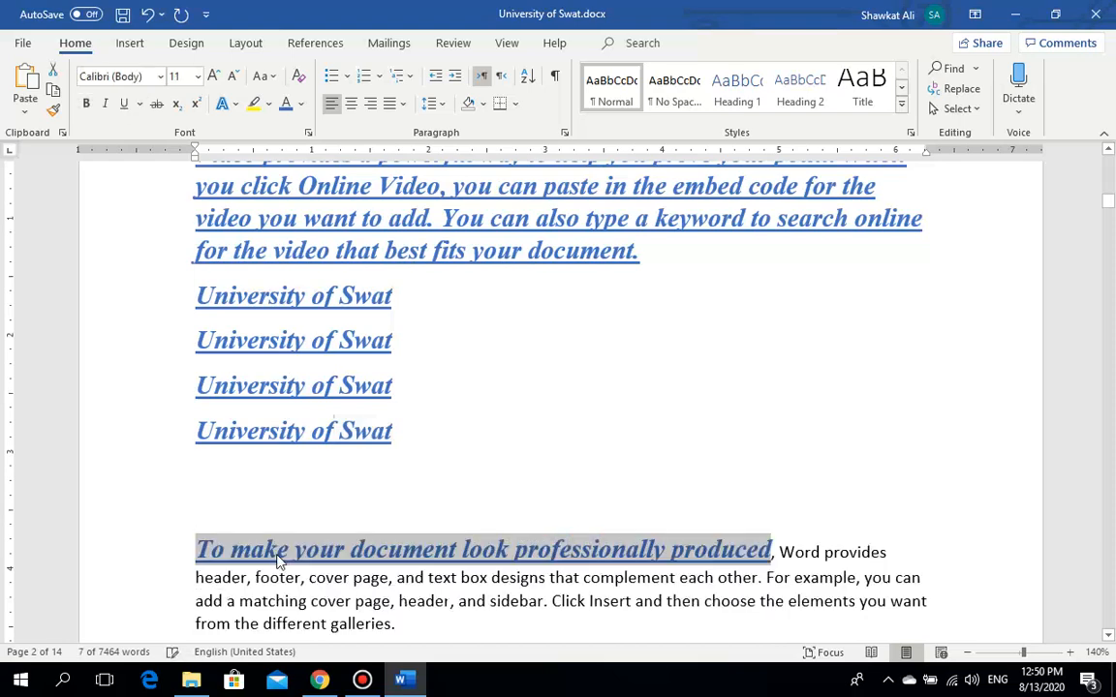
{"action": "left_click", "coordinate": [387, 577]}
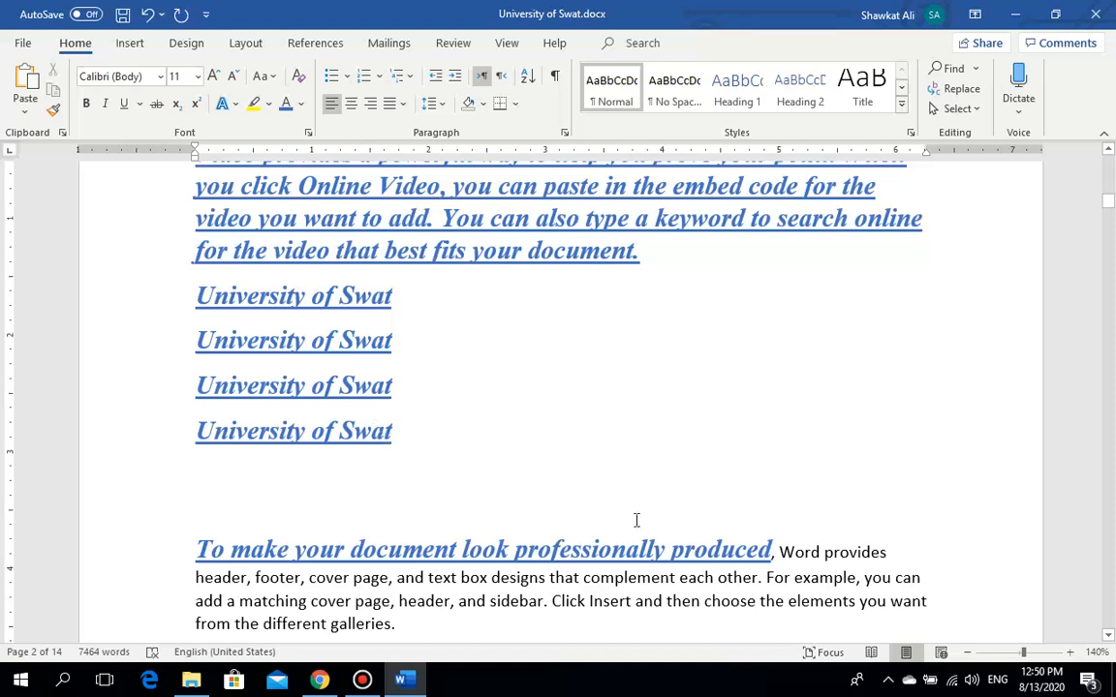
{"action": "left_click_drag", "start_coordinate": [618, 601], "coordinate": [576, 594]}
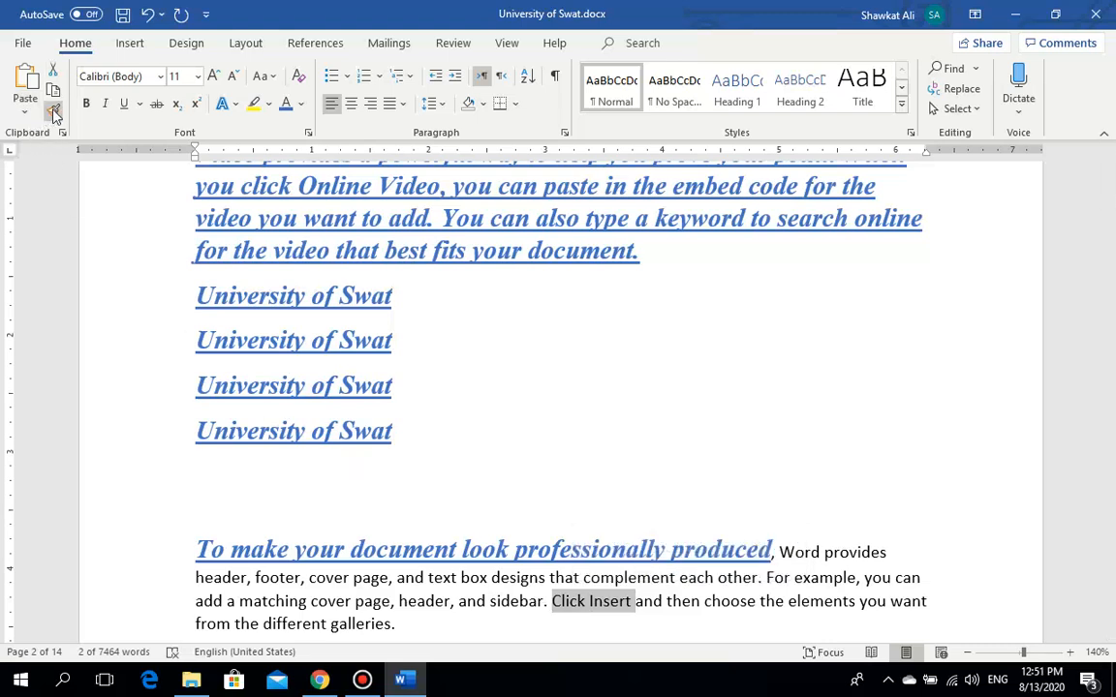
{"action": "left_click", "coordinate": [53, 109]}
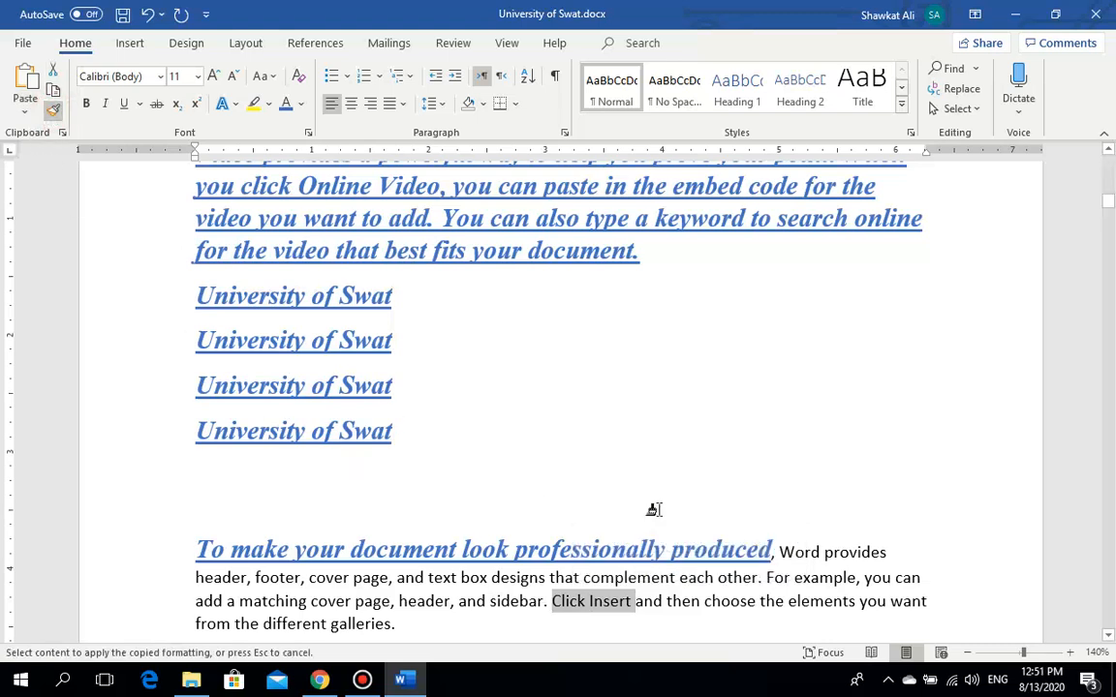
{"action": "left_click", "coordinate": [777, 548]}
{"action": "mouse_move", "coordinate": [704, 531]}
{"action": "left_mouse_down"}
{"action": "mouse_move", "coordinate": [642, 501]}
{"action": "mouse_move", "coordinate": [318, 248]}
{"action": "mouse_move", "coordinate": [261, 157]}
{"action": "mouse_move", "coordinate": [229, 155]}
{"action": "mouse_move", "coordinate": [193, 514]}
{"action": "mouse_move", "coordinate": [199, 581]}
{"action": "mouse_move", "coordinate": [194, 519]}
{"action": "left_mouse_up"}
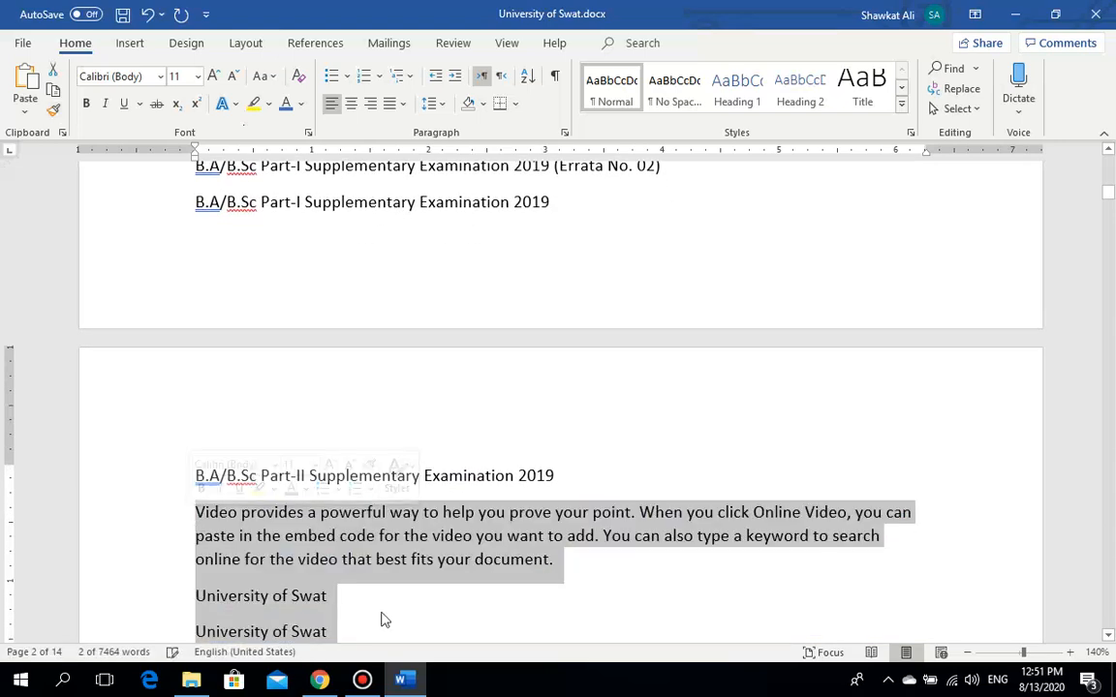
{"action": "left_click", "coordinate": [441, 536]}
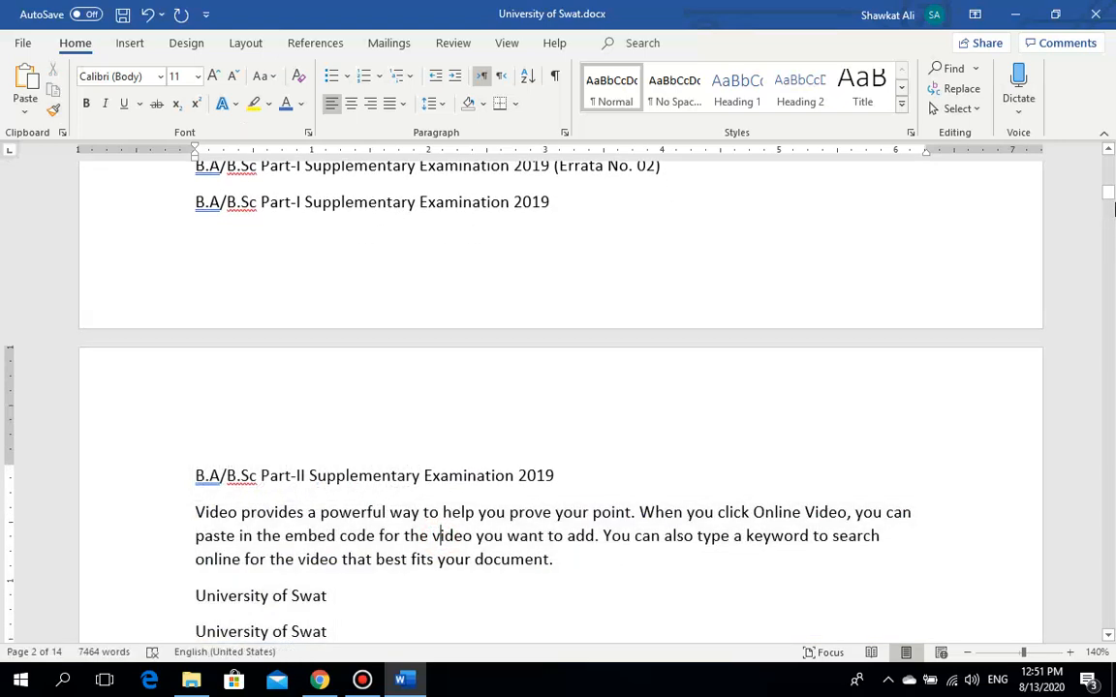
{"action": "left_click_drag", "start_coordinate": [1108, 191], "coordinate": [1110, 199]}
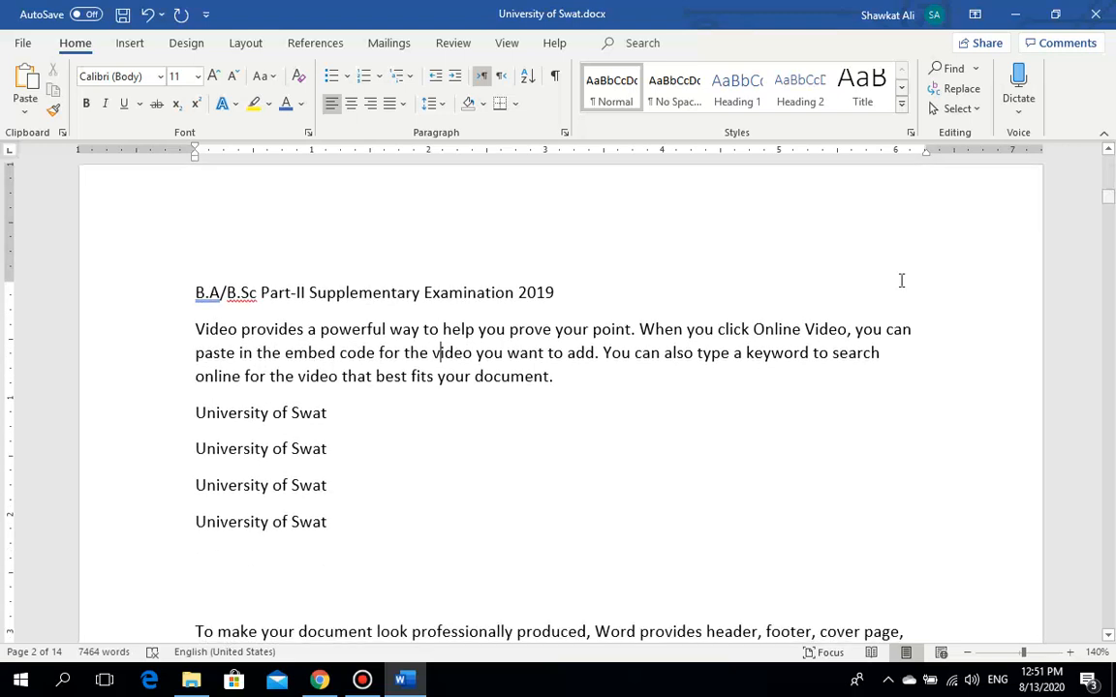
{"action": "left_click", "coordinate": [505, 477]}
{"action": "left_click_drag", "start_coordinate": [1108, 197], "coordinate": [1110, 205]}
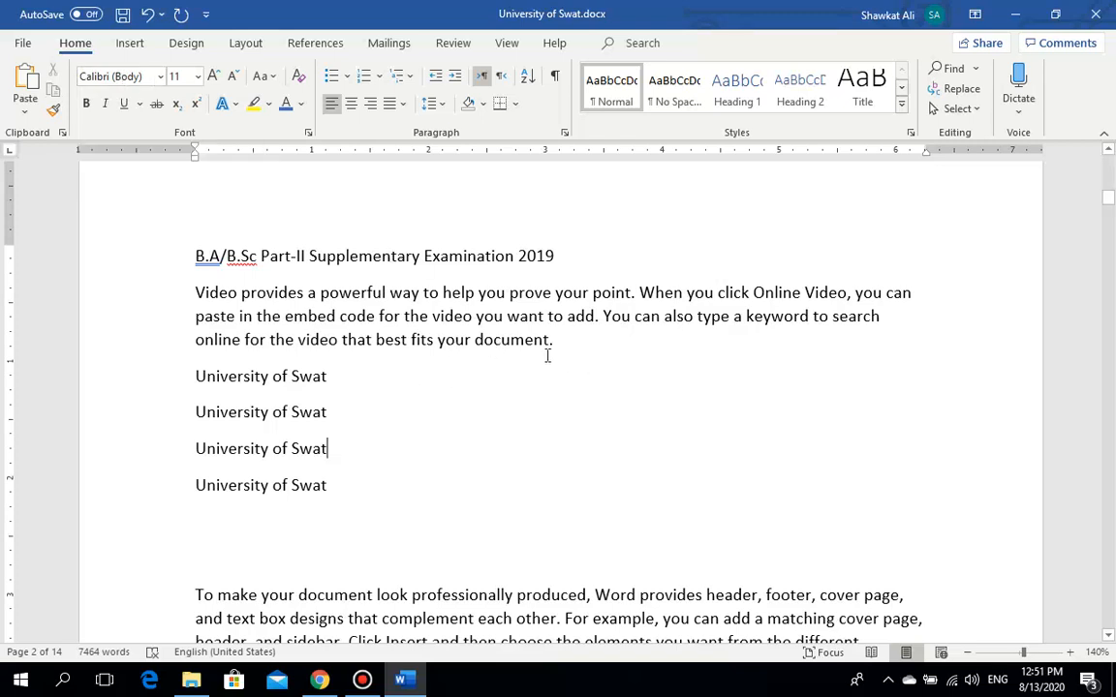
{"action": "left_click_drag", "start_coordinate": [563, 341], "coordinate": [198, 294]}
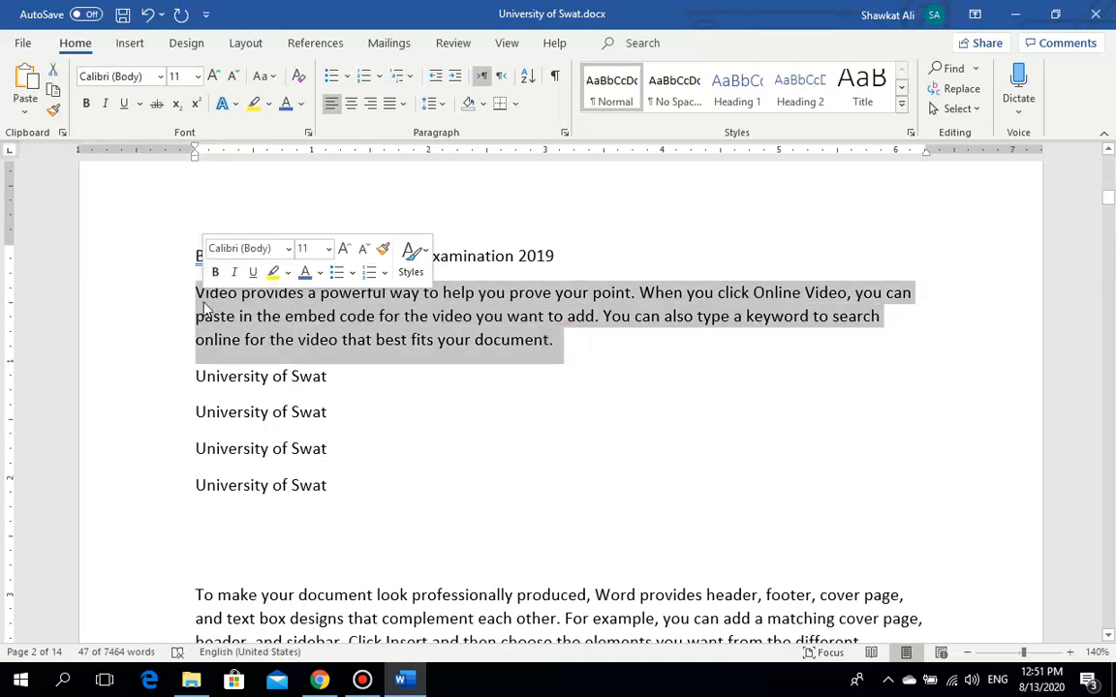
Step: Set the selected 'Video provides…' paragraph in the Old English Text font
{"action": "left_click", "coordinate": [162, 78]}
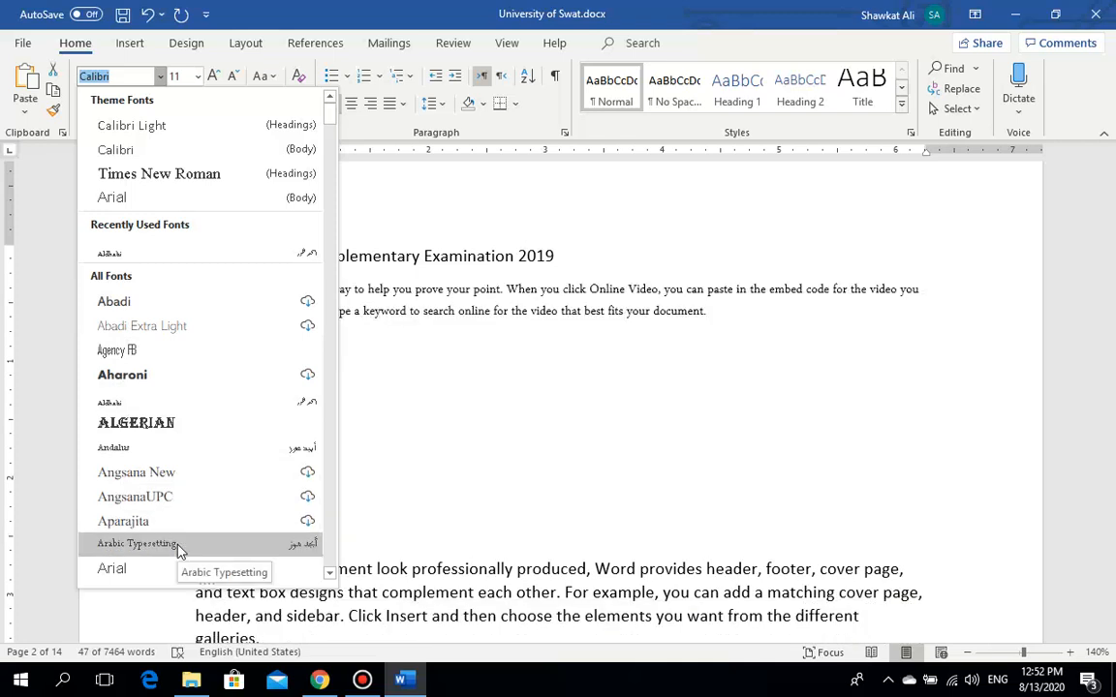
{"action": "left_click", "coordinate": [333, 468]}
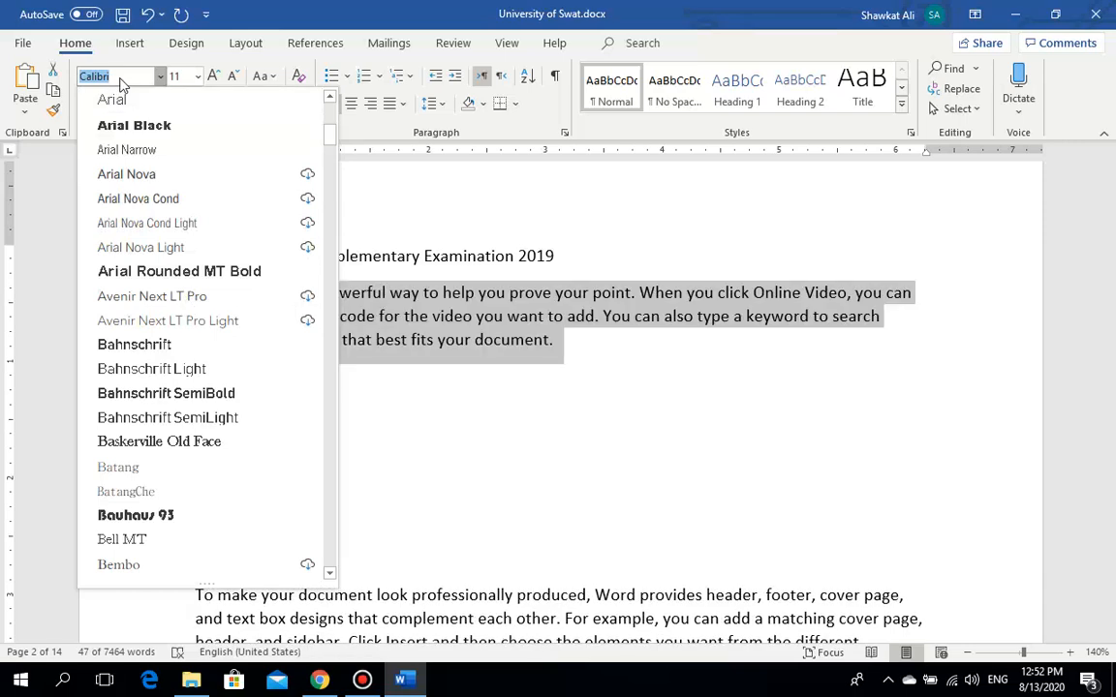
{"action": "type", "text": "old English Text"}
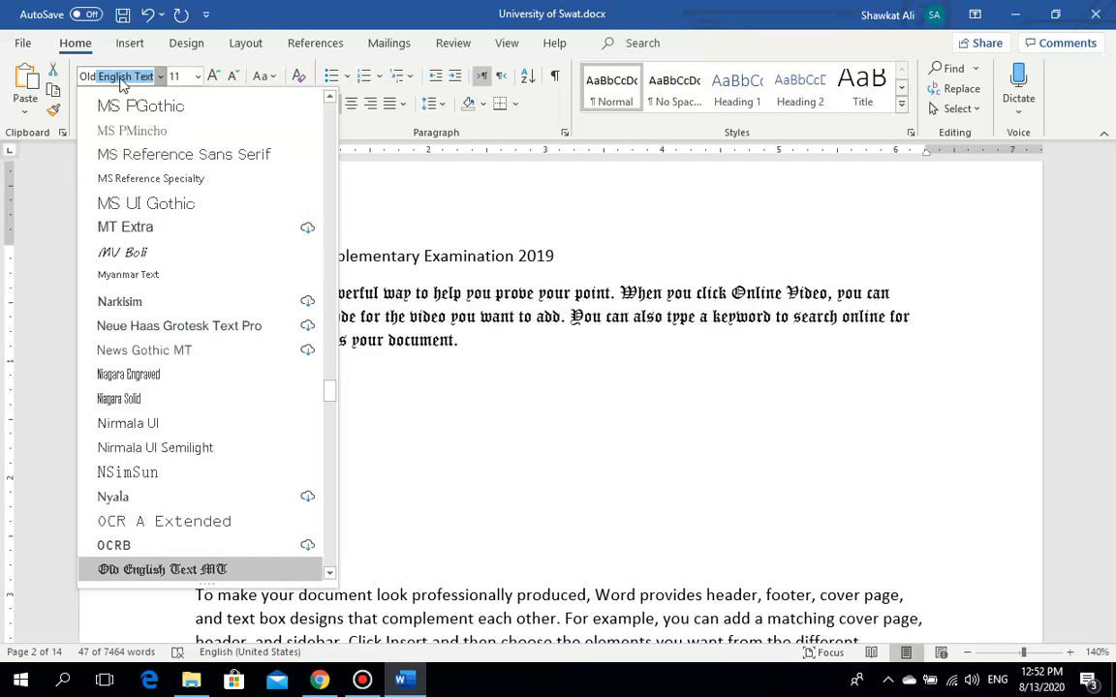
{"action": "key", "text": "Return"}
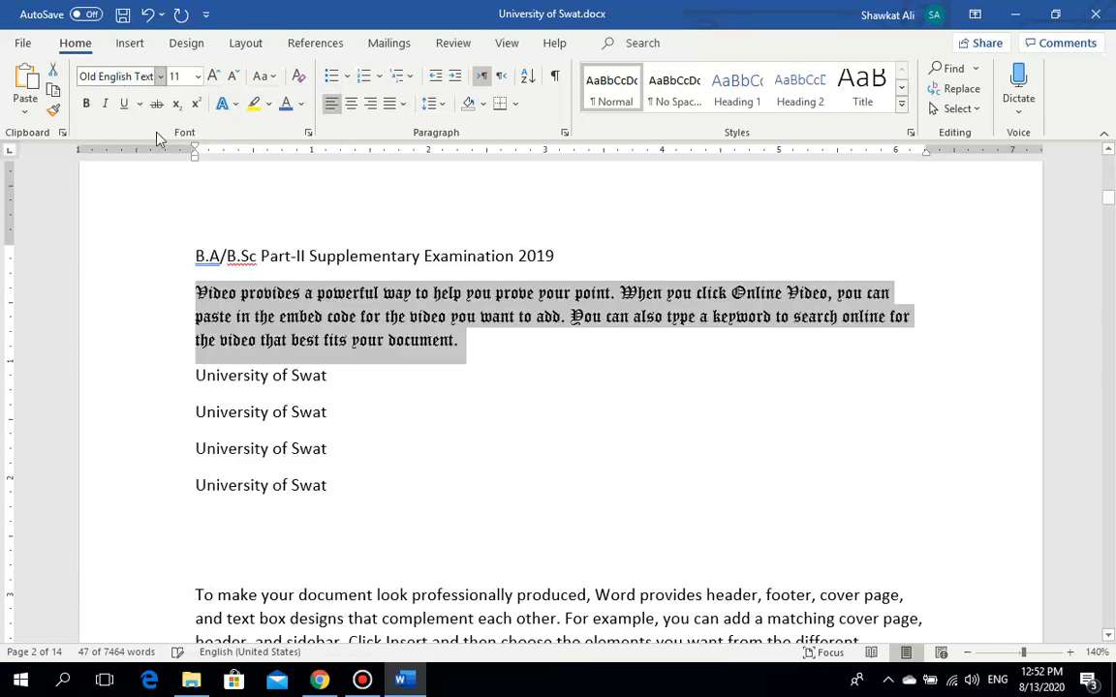
{"action": "left_click", "coordinate": [327, 316]}
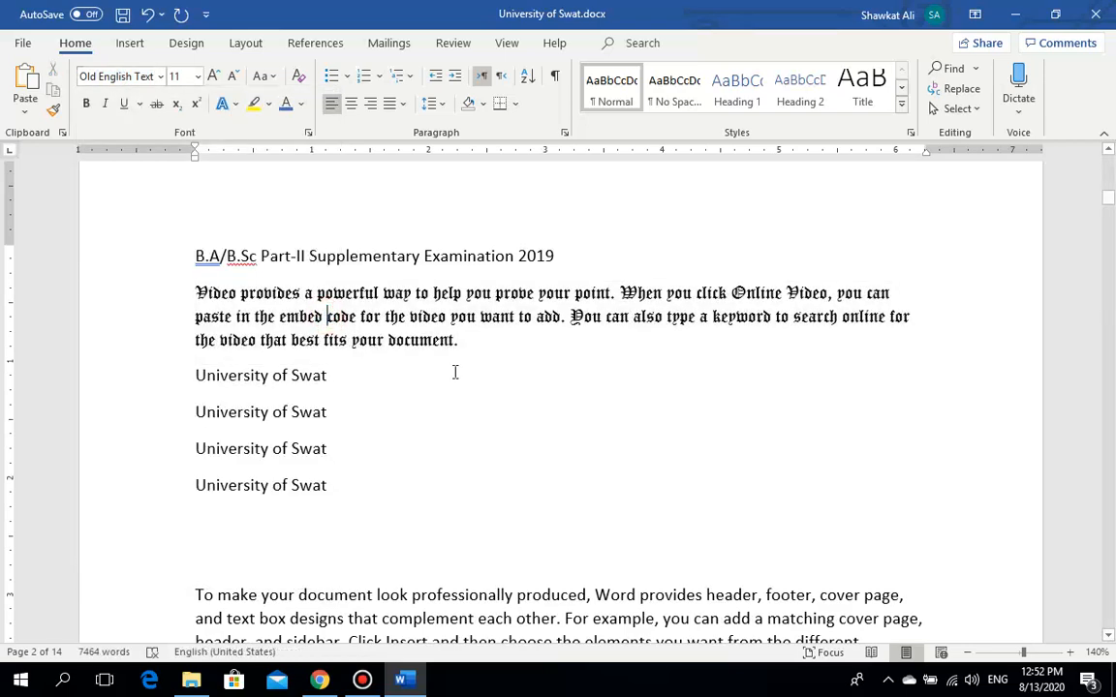
Step: Apply Old English Text to the first University of Swat line, then select the whole sample block
{"action": "triple_click", "coordinate": [345, 376]}
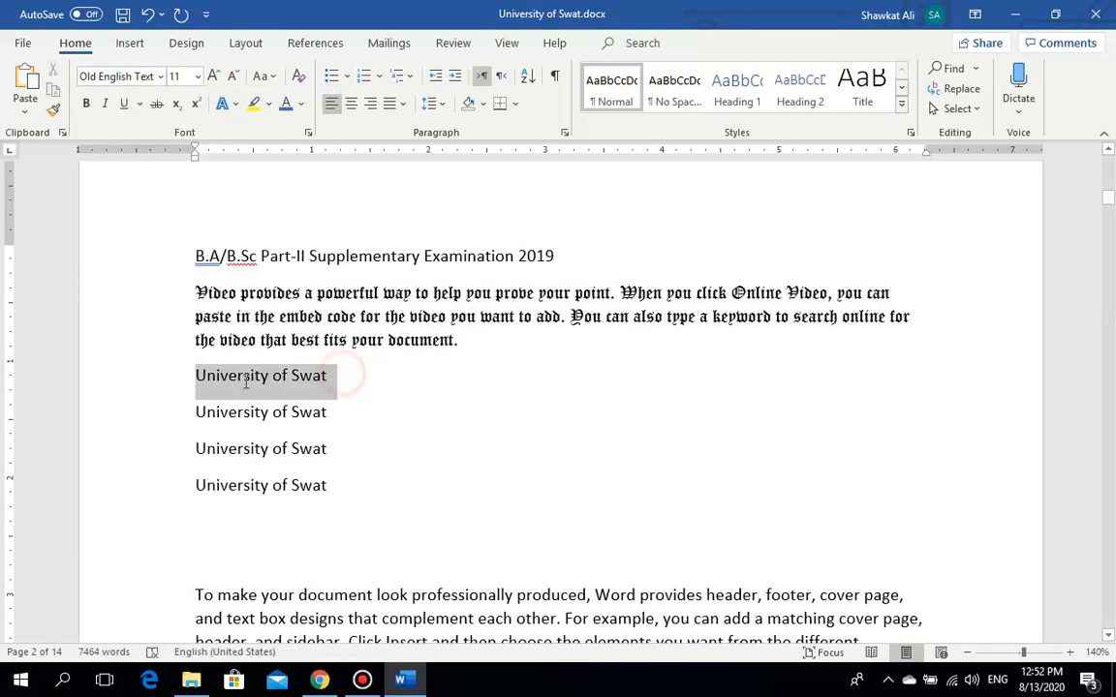
{"action": "left_click", "coordinate": [141, 76]}
{"action": "type", "text": "Old English Text"}
{"action": "key", "text": "Return"}
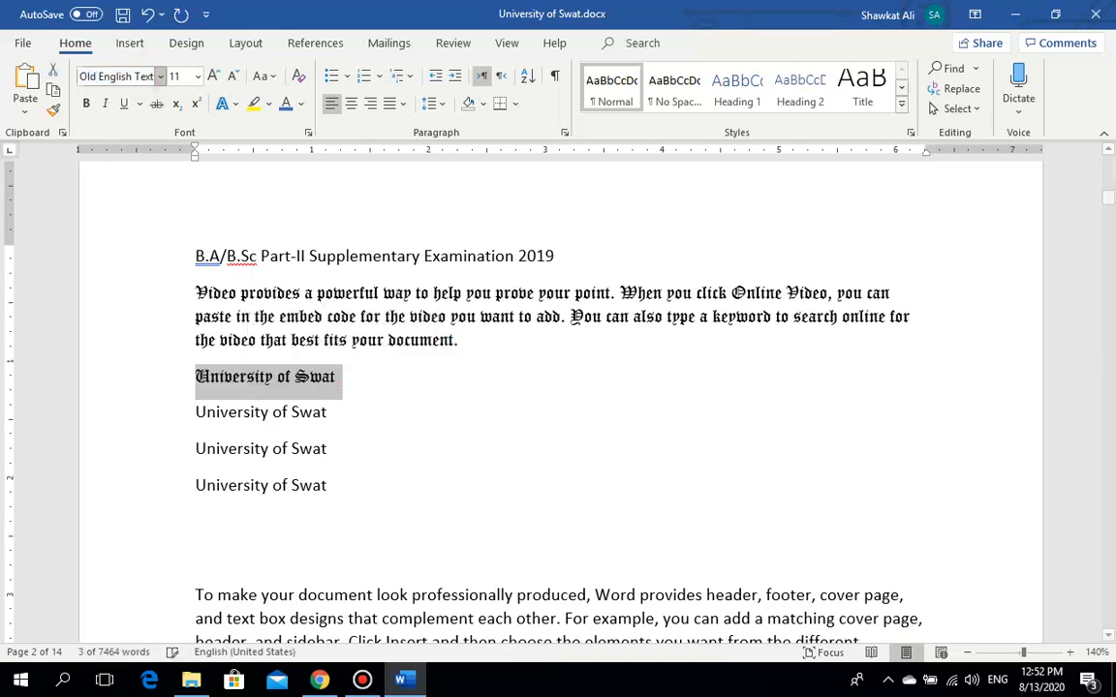
{"action": "left_click", "coordinate": [391, 374]}
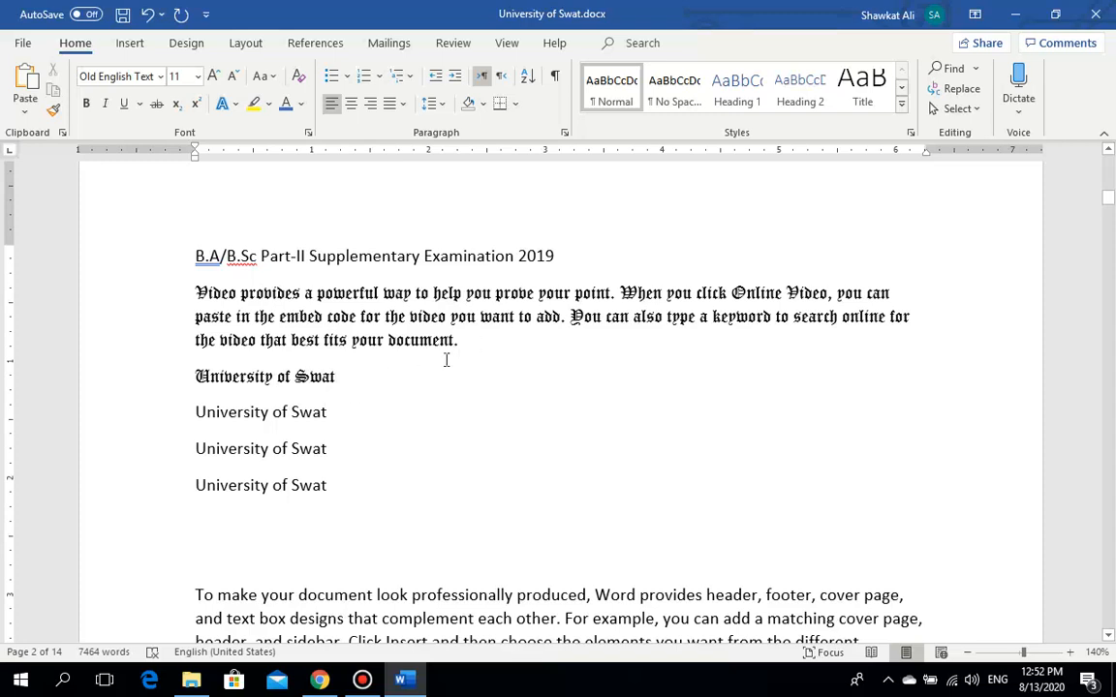
{"action": "mouse_move", "coordinate": [467, 345]}
{"action": "left_mouse_down"}
{"action": "mouse_move", "coordinate": [352, 331]}
{"action": "mouse_move", "coordinate": [324, 340]}
{"action": "left_mouse_up"}
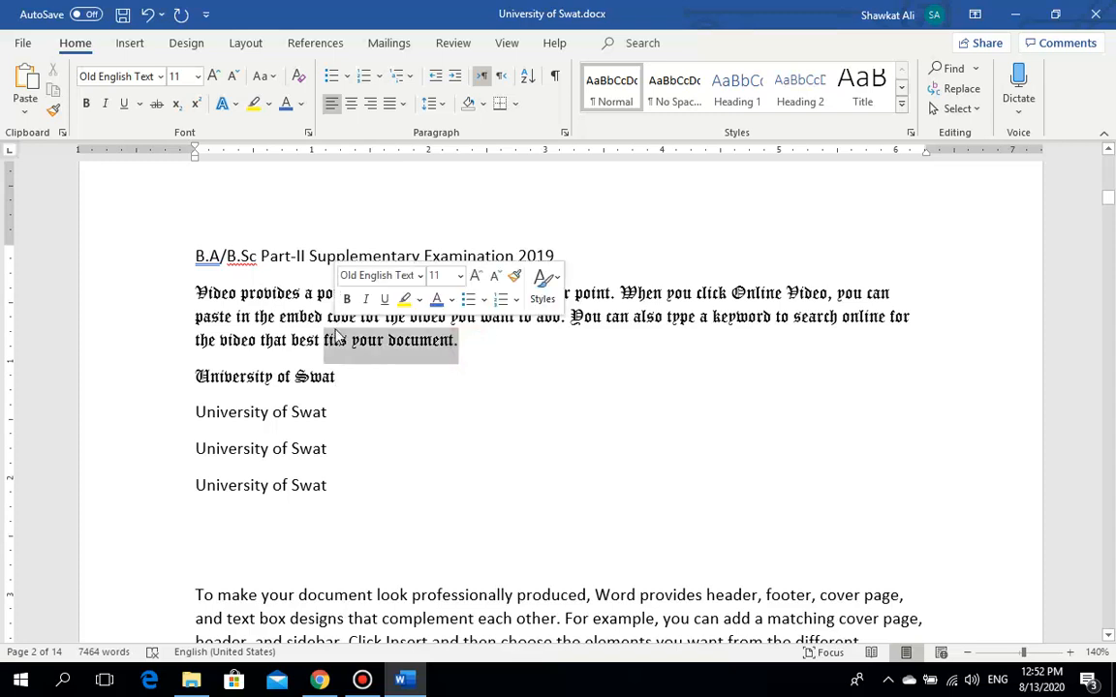
{"action": "left_click_drag", "start_coordinate": [351, 486], "coordinate": [184, 260]}
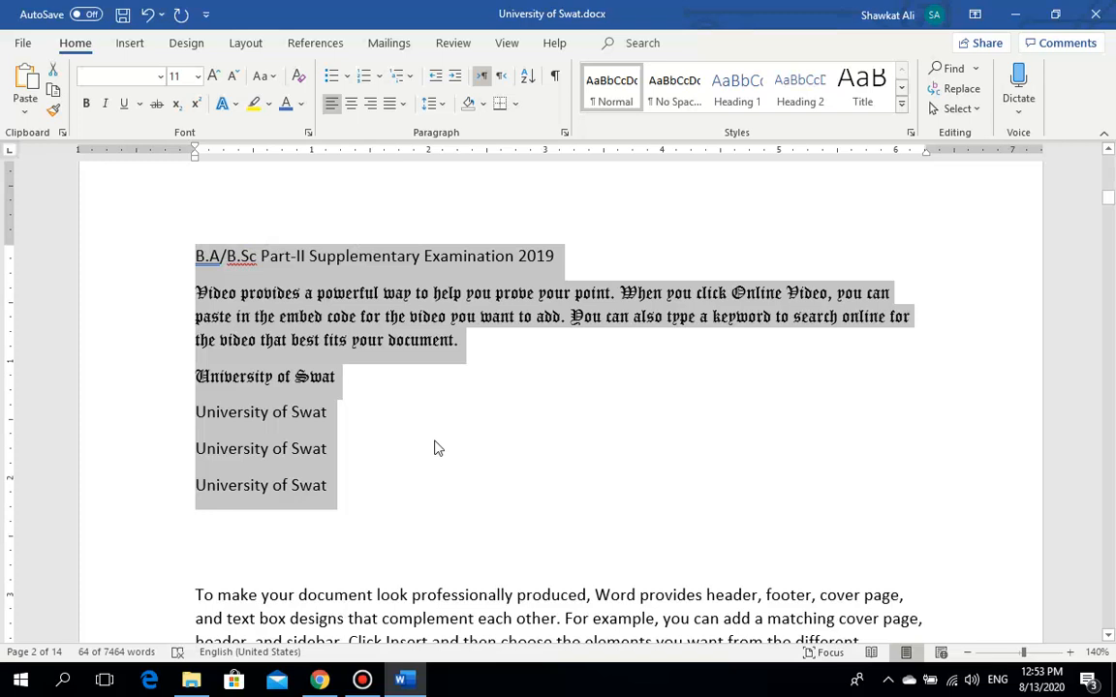
Step: Change the heading, Video paragraph and four University of Swat lines to Times New Roman
{"action": "left_click", "coordinate": [137, 75]}
{"action": "type", "text": "Times New Rom"}
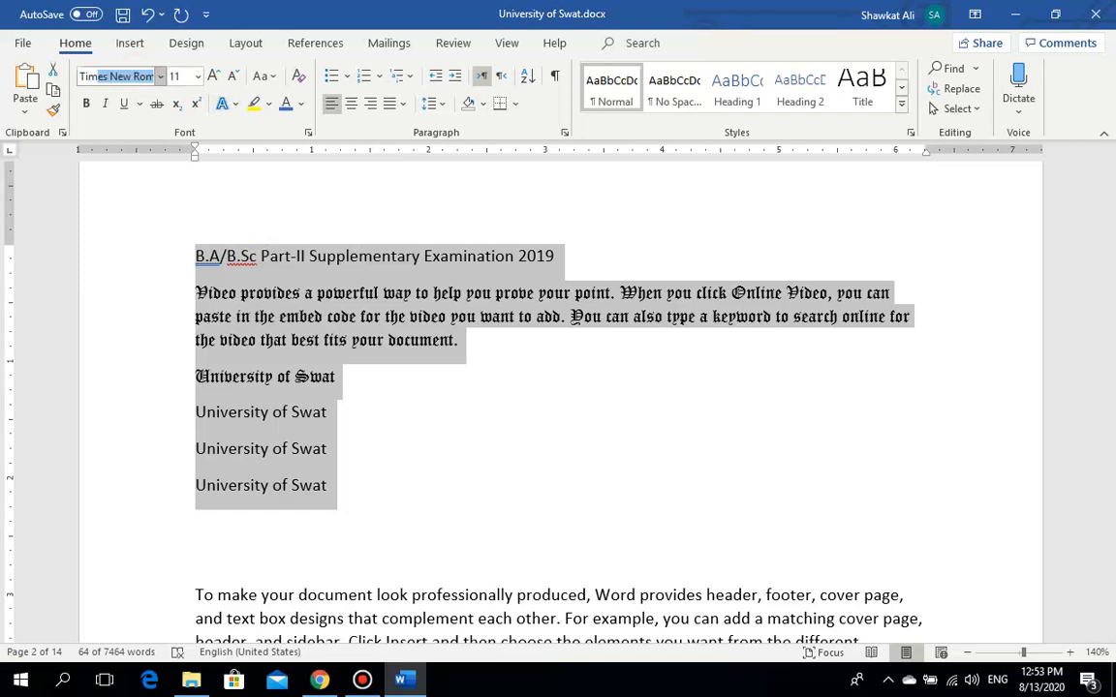
{"action": "key", "text": "Return"}
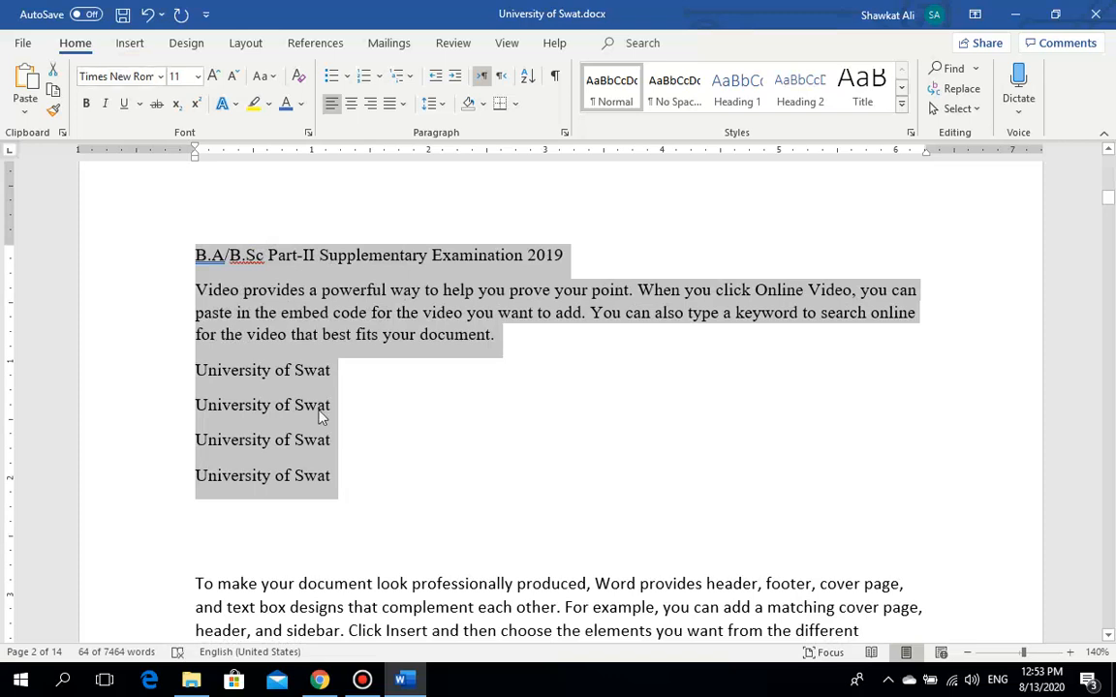
{"action": "left_click", "coordinate": [365, 470]}
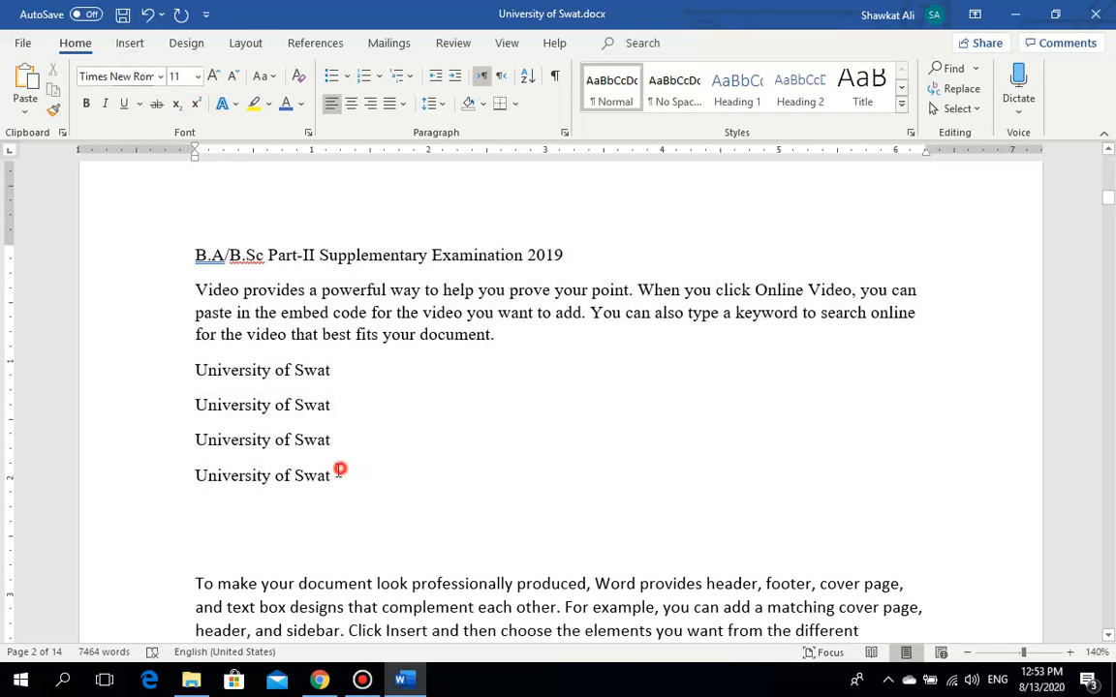
{"action": "left_click_drag", "start_coordinate": [339, 473], "coordinate": [161, 274]}
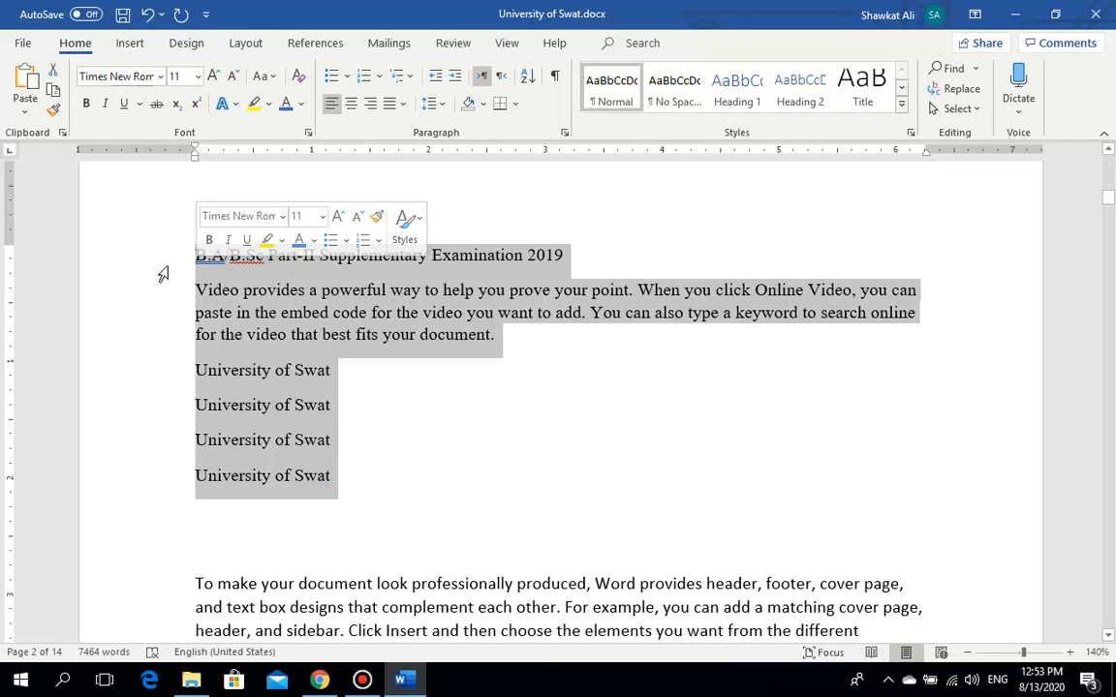
{"action": "left_click", "coordinate": [131, 77]}
{"action": "type", "text": "Times New Roman"}
{"action": "key", "text": "Return"}
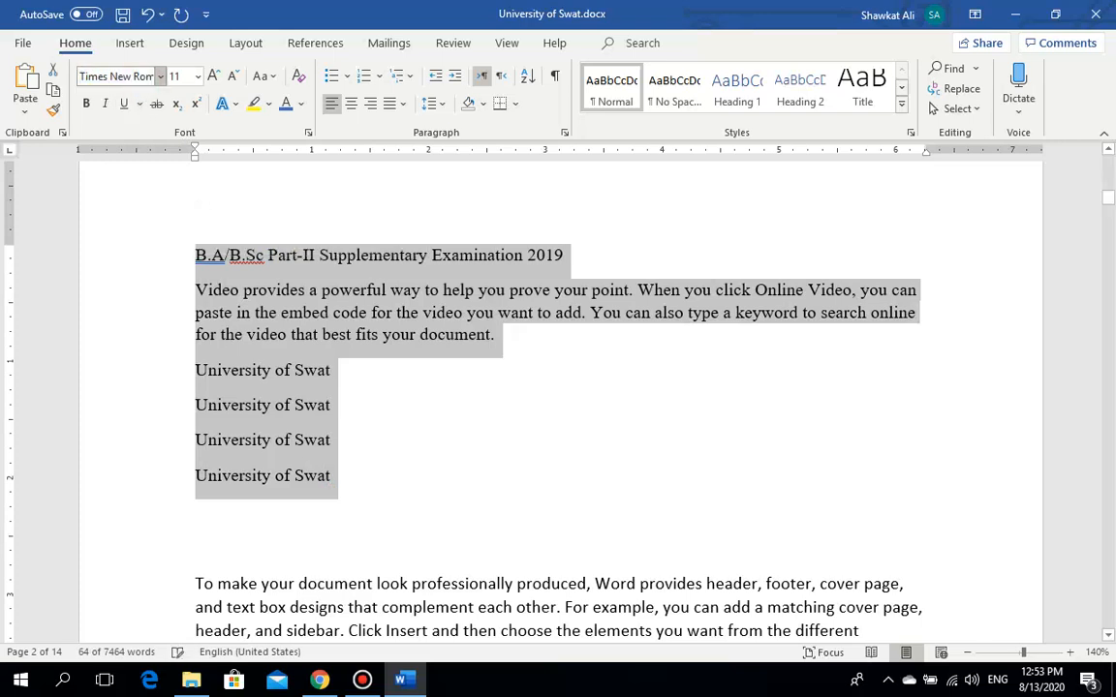
{"action": "left_click", "coordinate": [364, 413]}
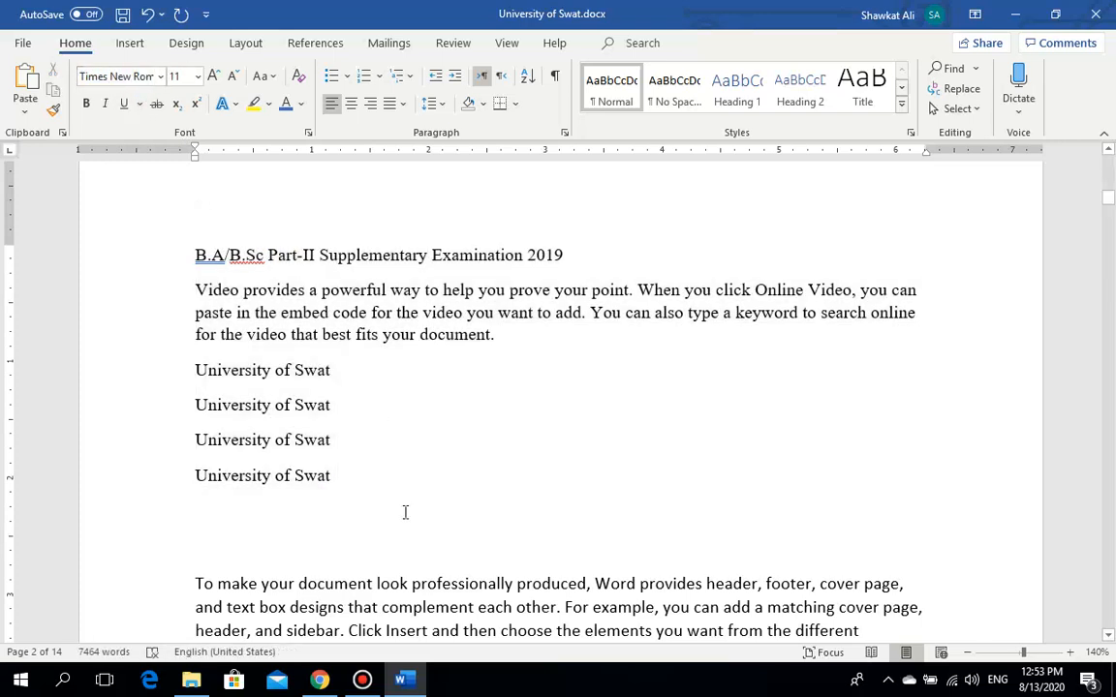
{"action": "left_click_drag", "start_coordinate": [347, 475], "coordinate": [158, 248]}
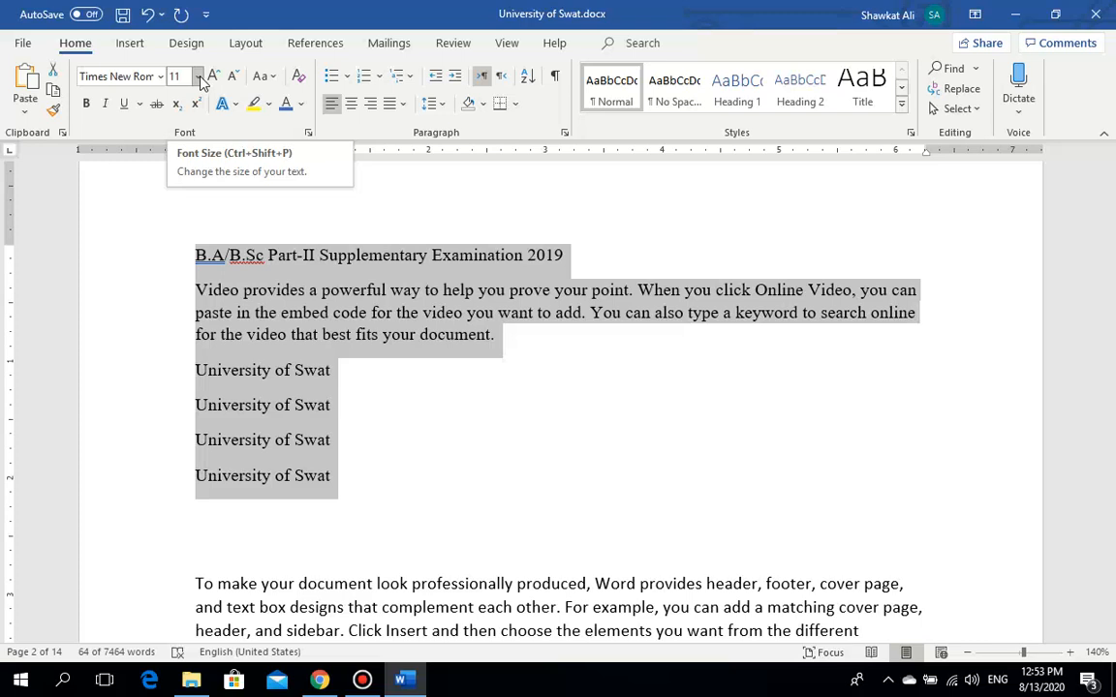
Step: Size the selected sample block at 72 pt, then change it to 12 pt
{"action": "left_click", "coordinate": [197, 77]}
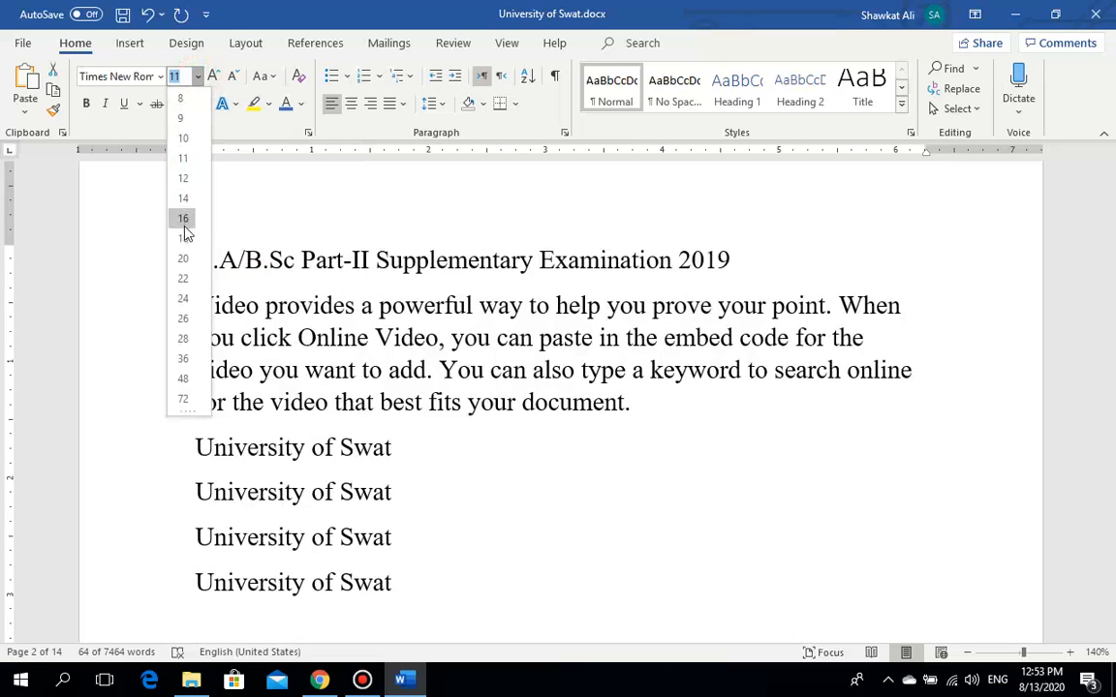
{"action": "left_click", "coordinate": [189, 399]}
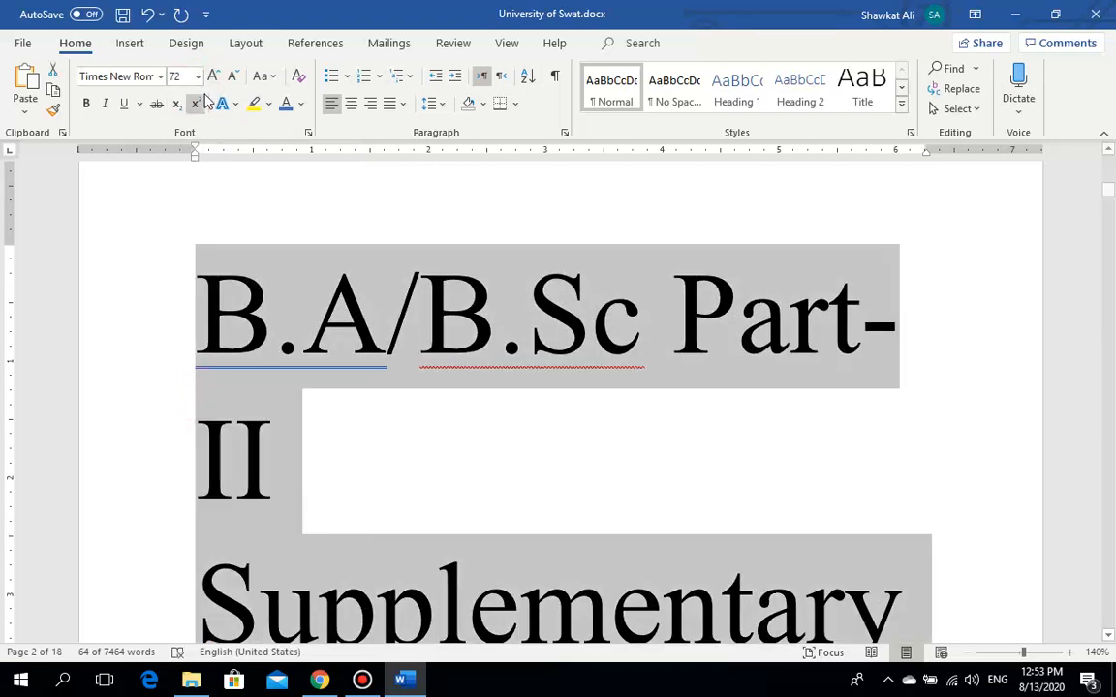
{"action": "left_click", "coordinate": [198, 76]}
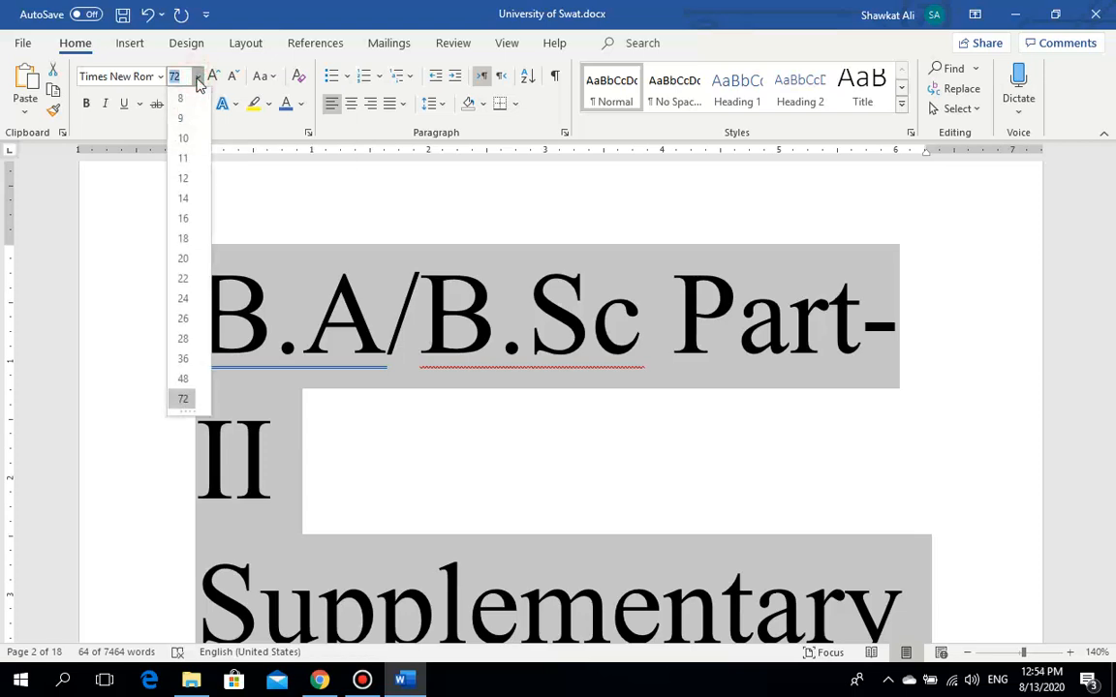
{"action": "left_click", "coordinate": [184, 178]}
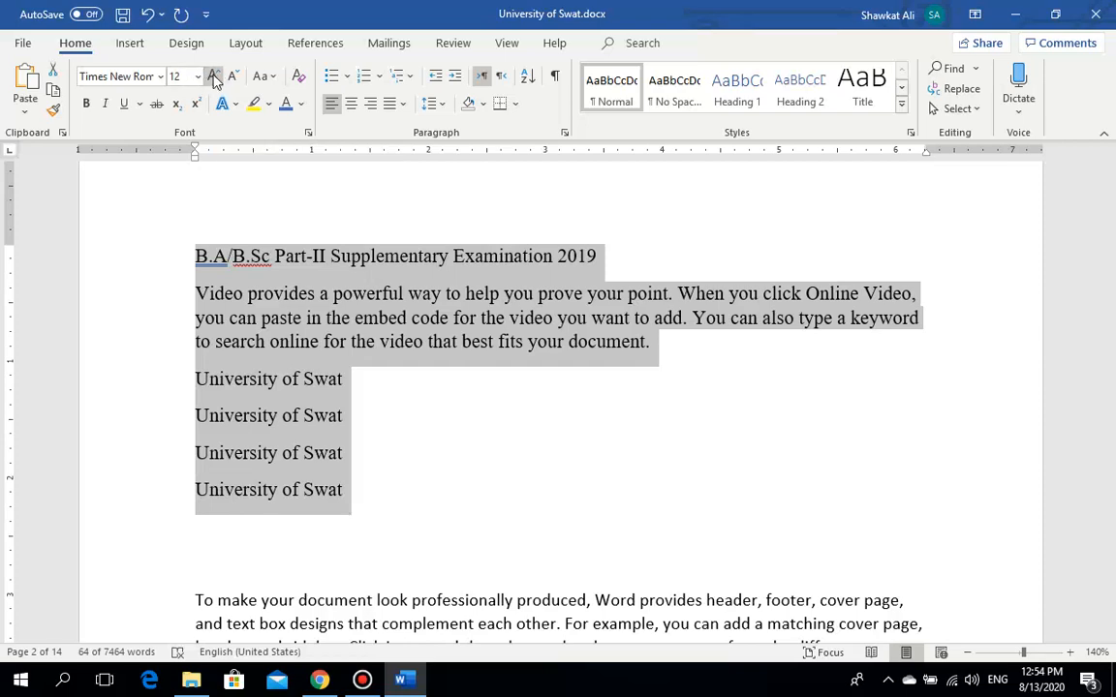
{"action": "left_click", "coordinate": [215, 77]}
{"action": "left_click", "coordinate": [215, 78]}
{"action": "left_click", "coordinate": [215, 78]}
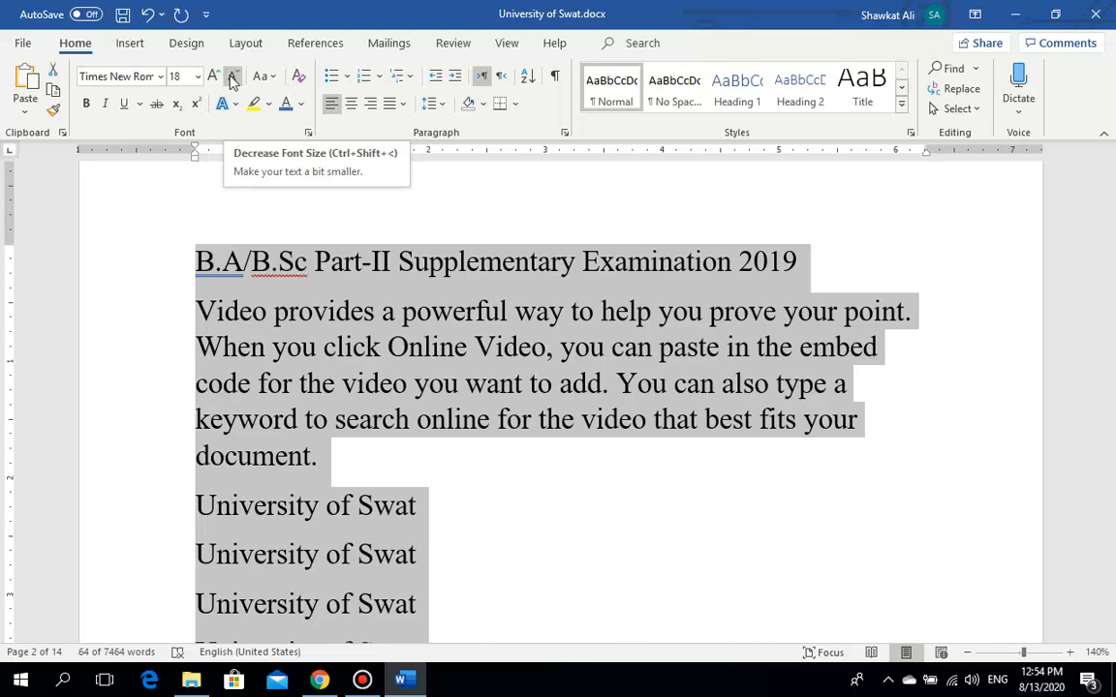
{"action": "left_click", "coordinate": [230, 79]}
{"action": "left_click", "coordinate": [231, 79]}
{"action": "left_click", "coordinate": [230, 79]}
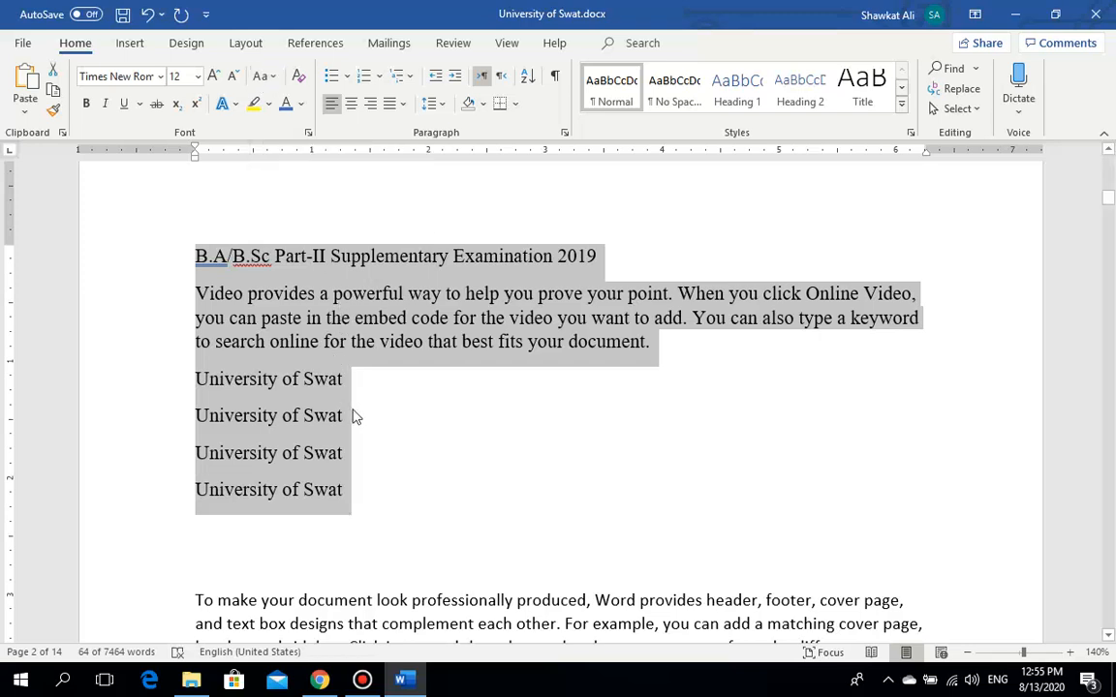
{"action": "left_click", "coordinate": [366, 493]}
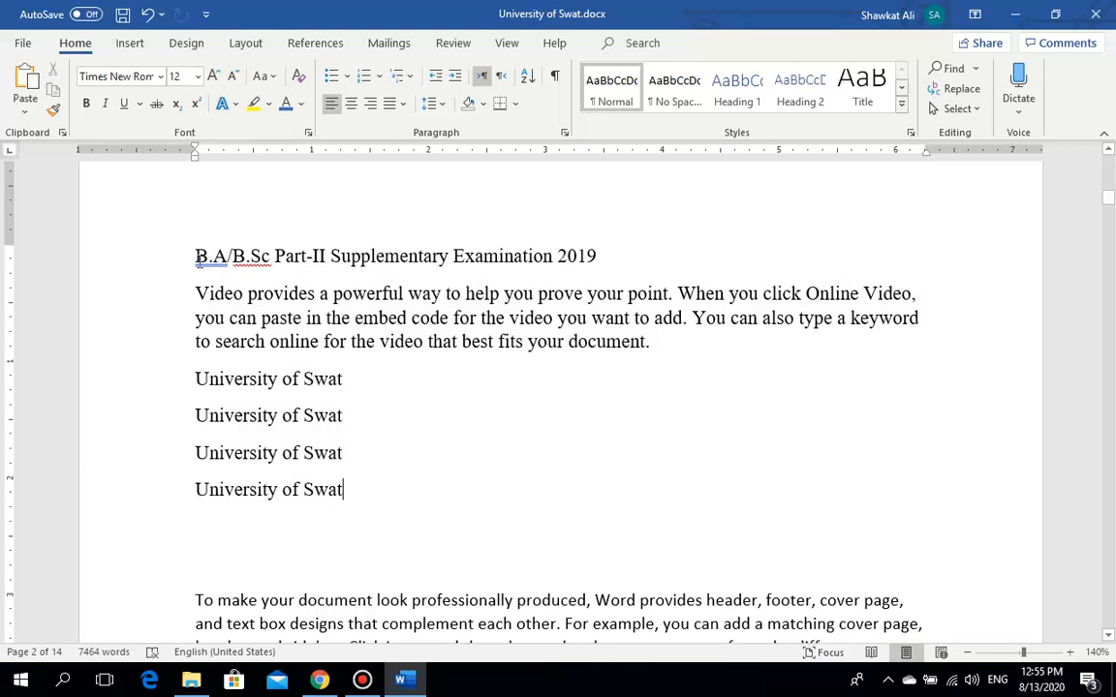
{"action": "left_click_drag", "start_coordinate": [197, 258], "coordinate": [366, 497]}
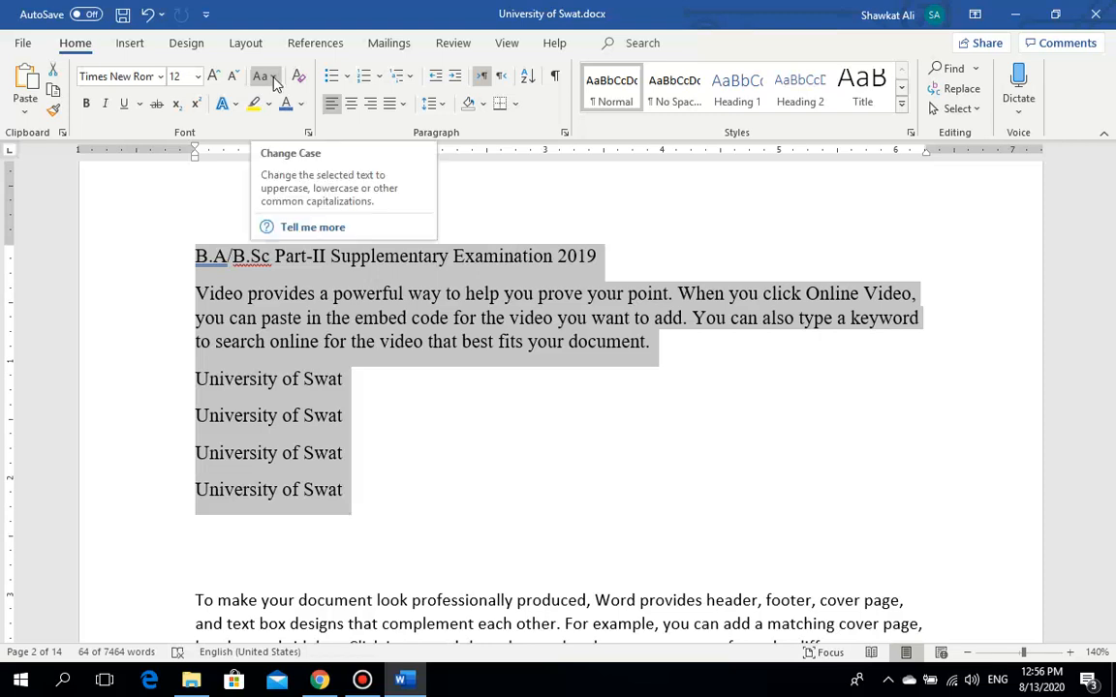
Step: Convert the selected block to Sentence case
{"action": "left_click", "coordinate": [274, 77]}
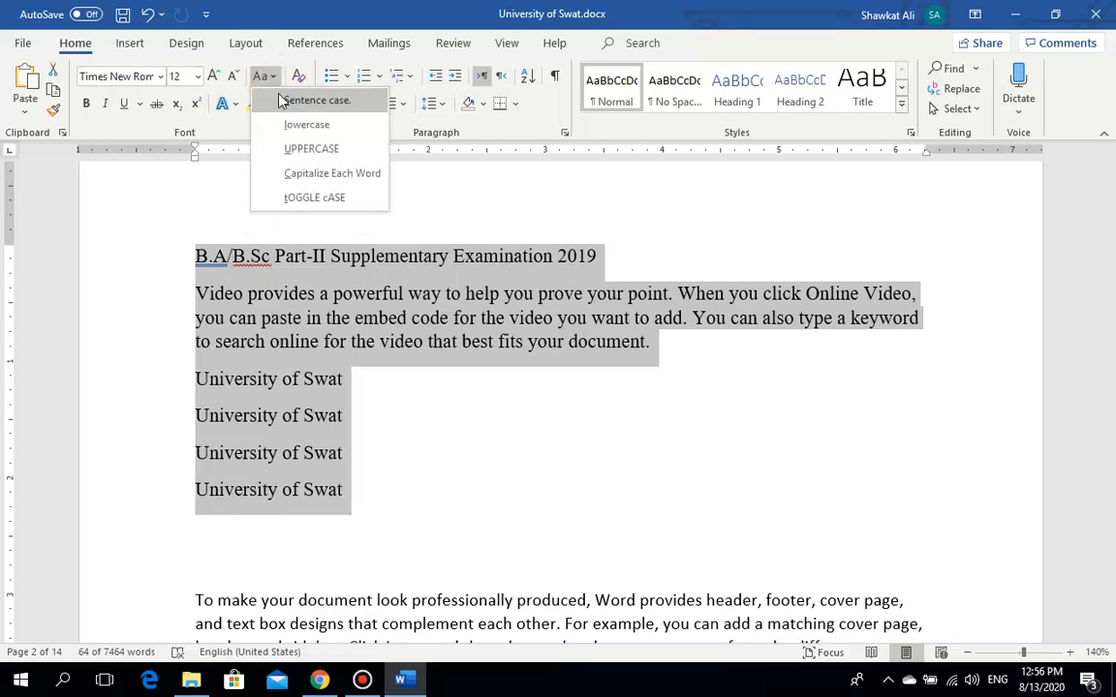
{"action": "left_click", "coordinate": [295, 100]}
{"action": "left_click", "coordinate": [223, 290]}
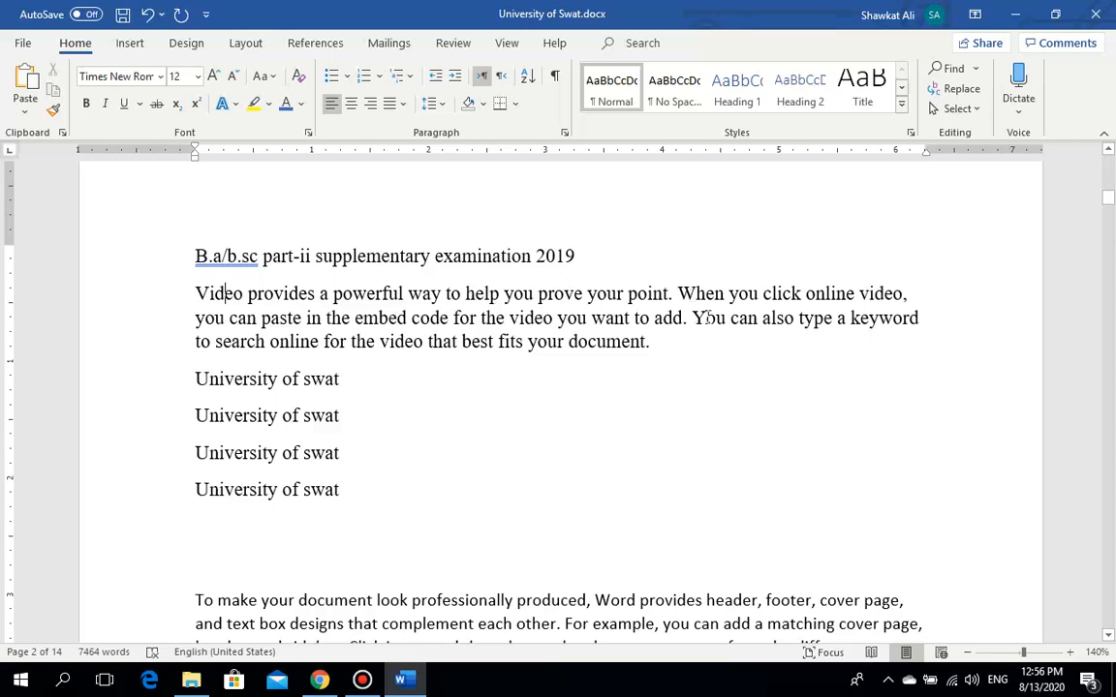
Step: Reselect from the last line up to the title and change it to lowercase
{"action": "left_click", "coordinate": [341, 493]}
{"action": "left_click_drag", "start_coordinate": [341, 494], "coordinate": [179, 250]}
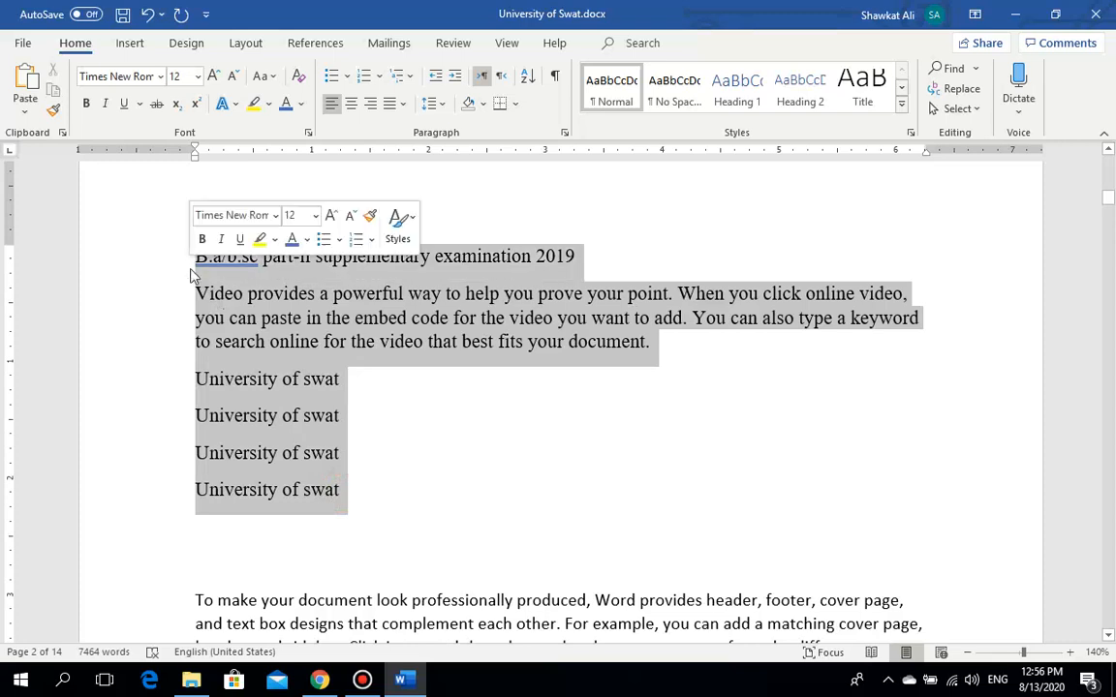
{"action": "left_click", "coordinate": [264, 77]}
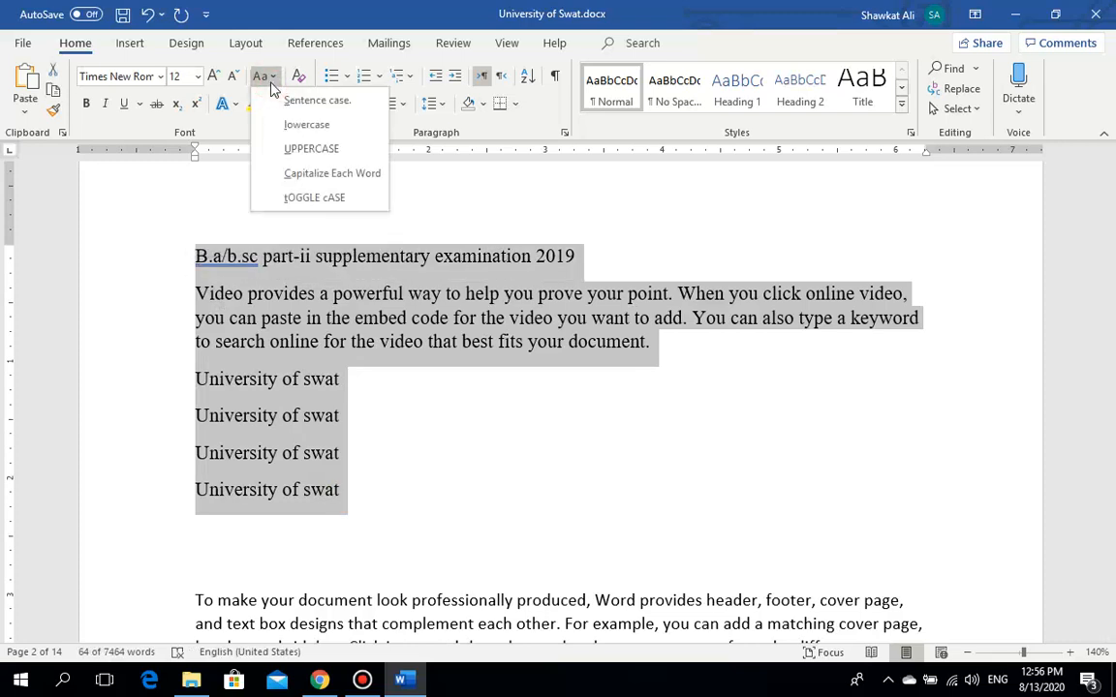
{"action": "left_click", "coordinate": [305, 124]}
{"action": "left_click", "coordinate": [335, 414]}
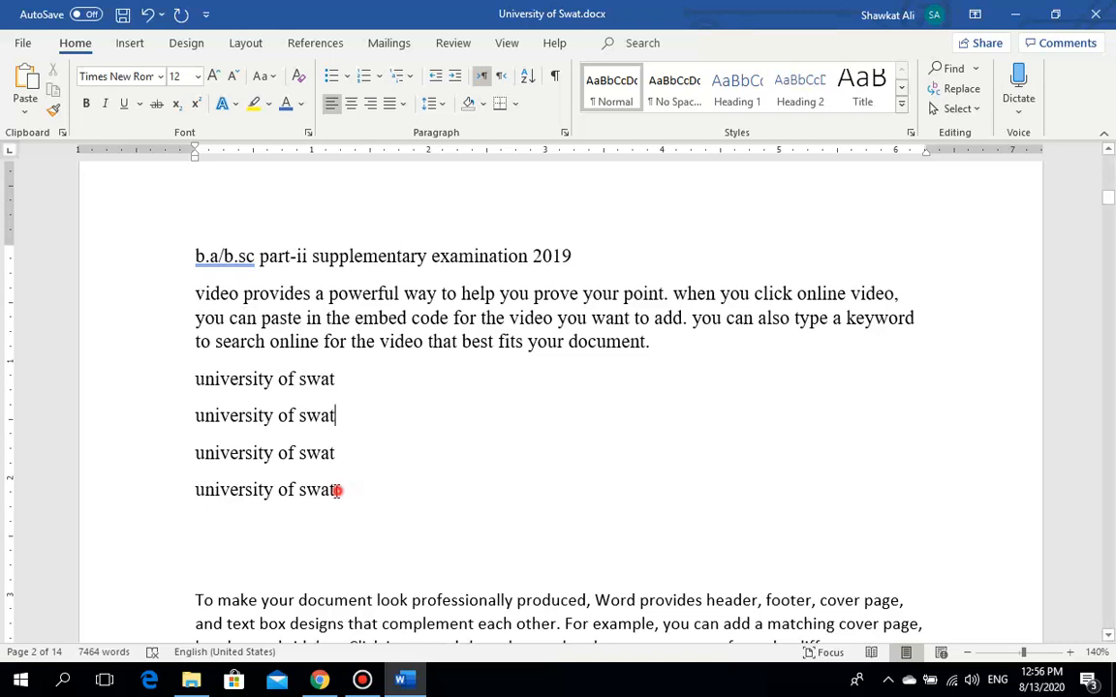
Step: Apply UPPERCASE, then Capitalize Each Word, then tOGGLE cASE to the sample lines
{"action": "left_click_drag", "start_coordinate": [336, 490], "coordinate": [194, 250]}
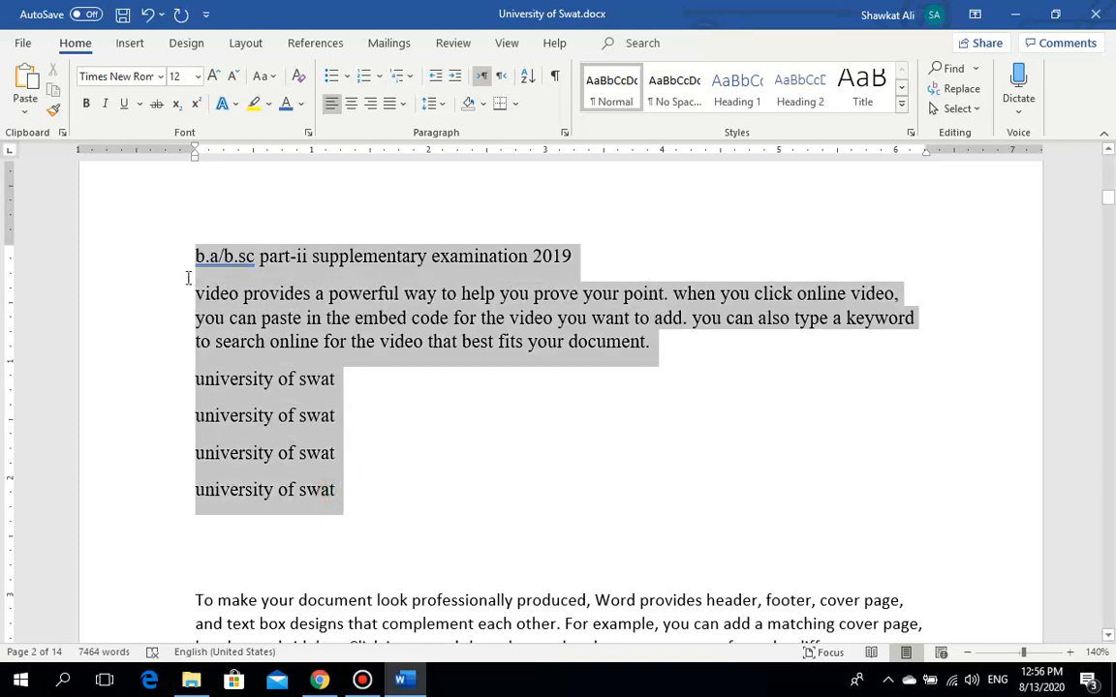
{"action": "left_click", "coordinate": [259, 86]}
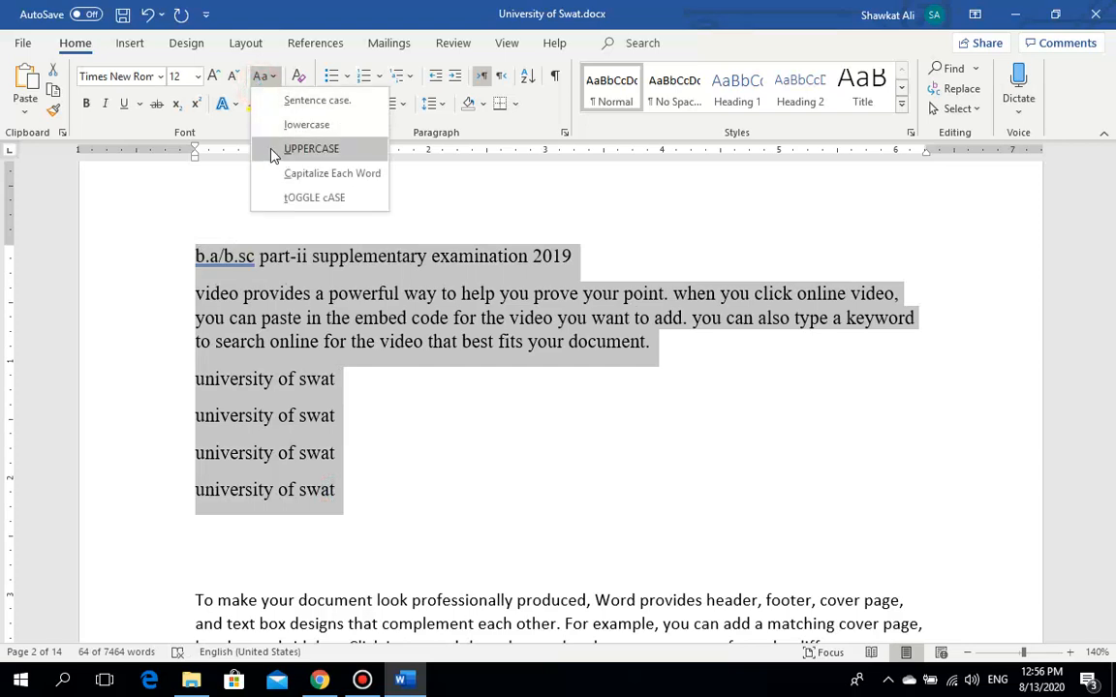
{"action": "left_click", "coordinate": [272, 153]}
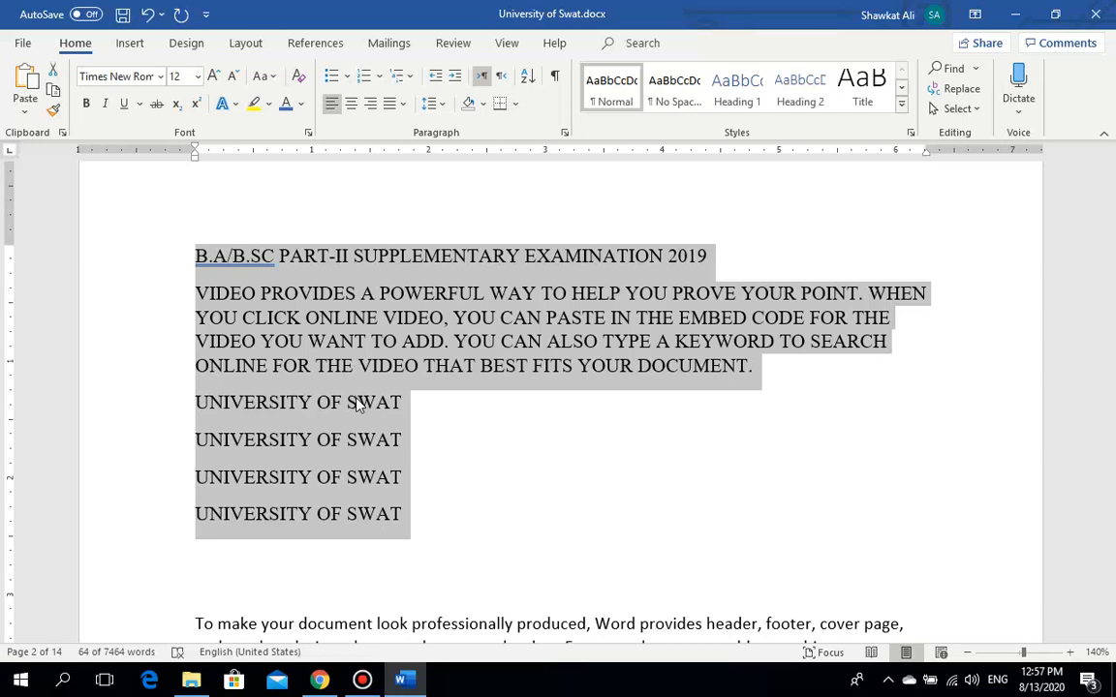
{"action": "left_click", "coordinate": [271, 82]}
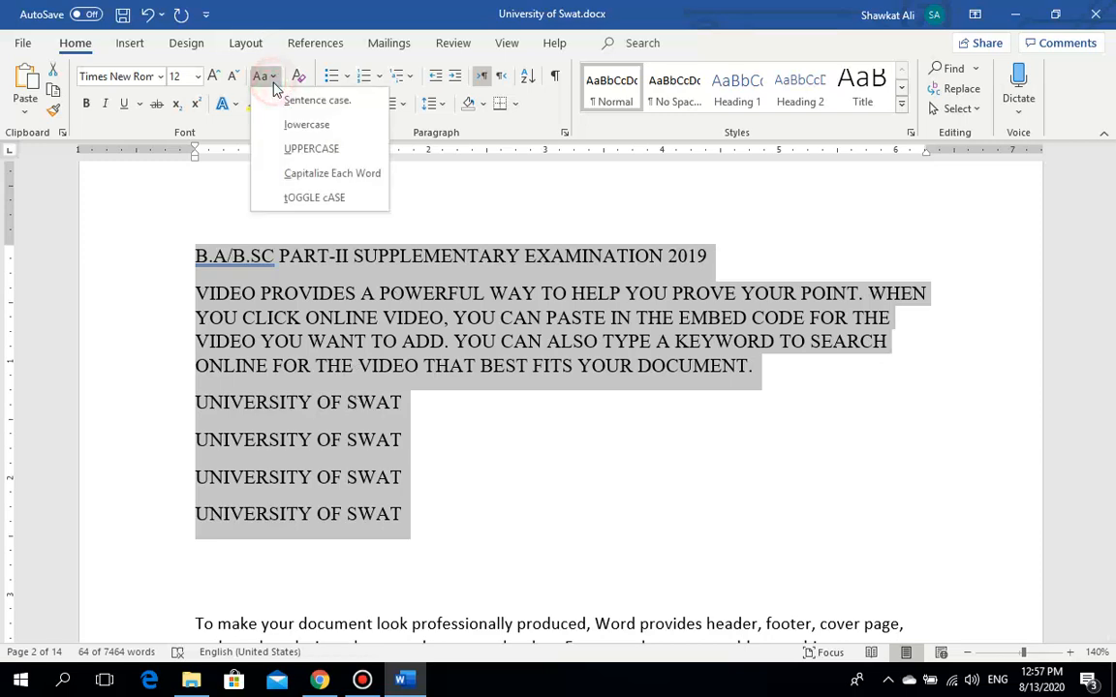
{"action": "left_click", "coordinate": [308, 174]}
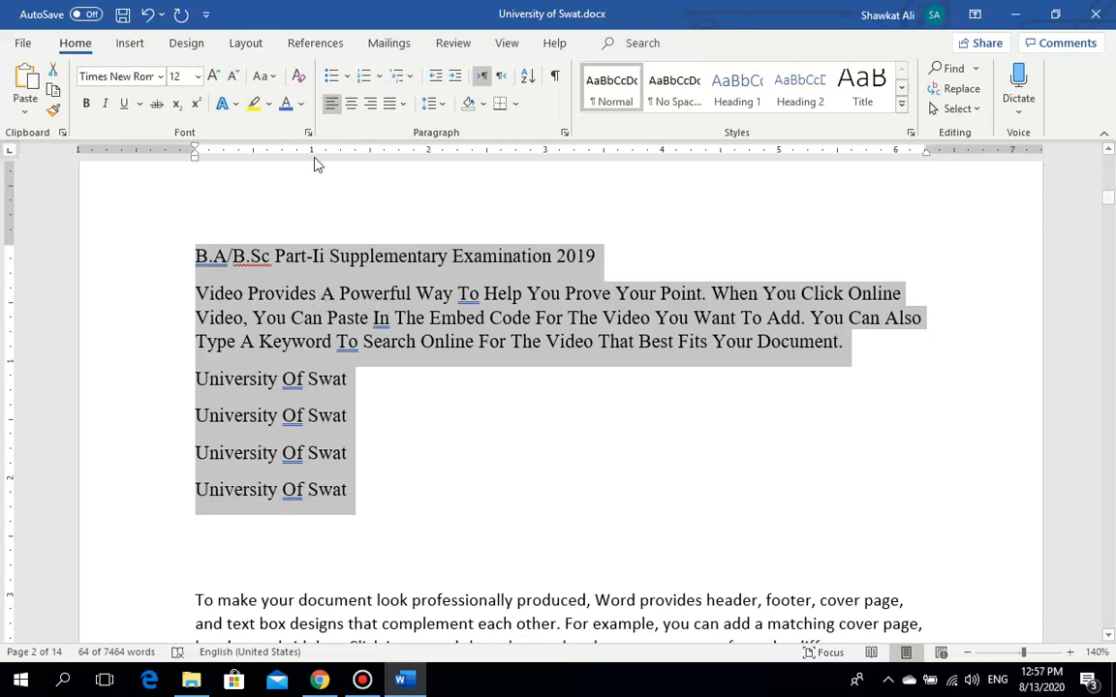
{"action": "left_click", "coordinate": [262, 76]}
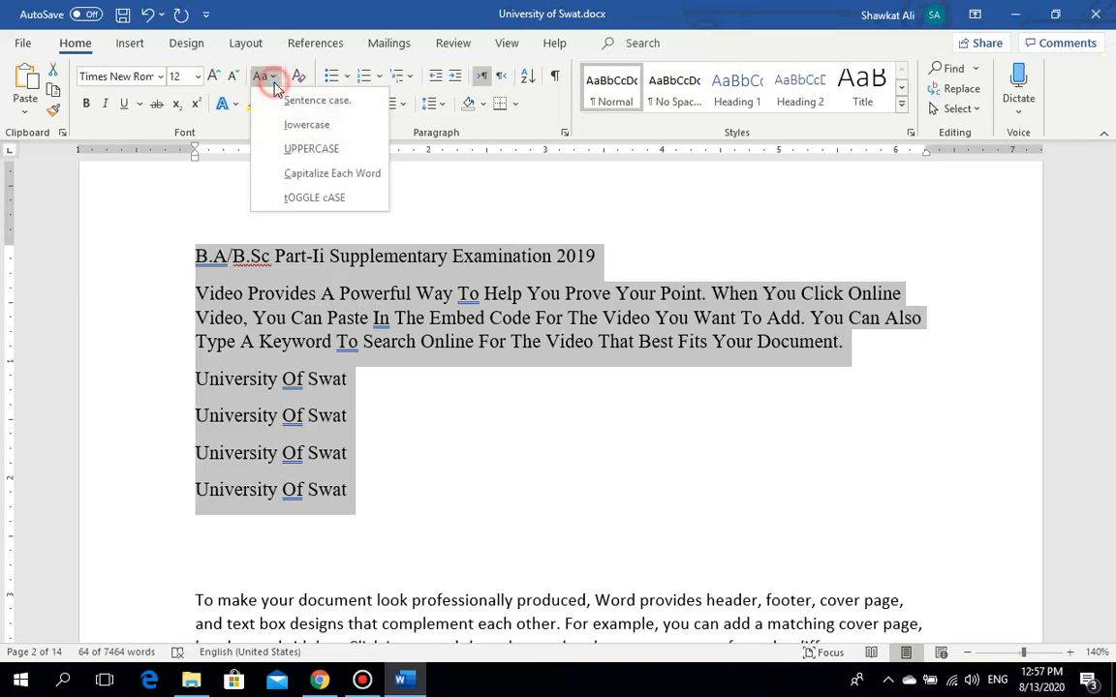
{"action": "left_click", "coordinate": [293, 196]}
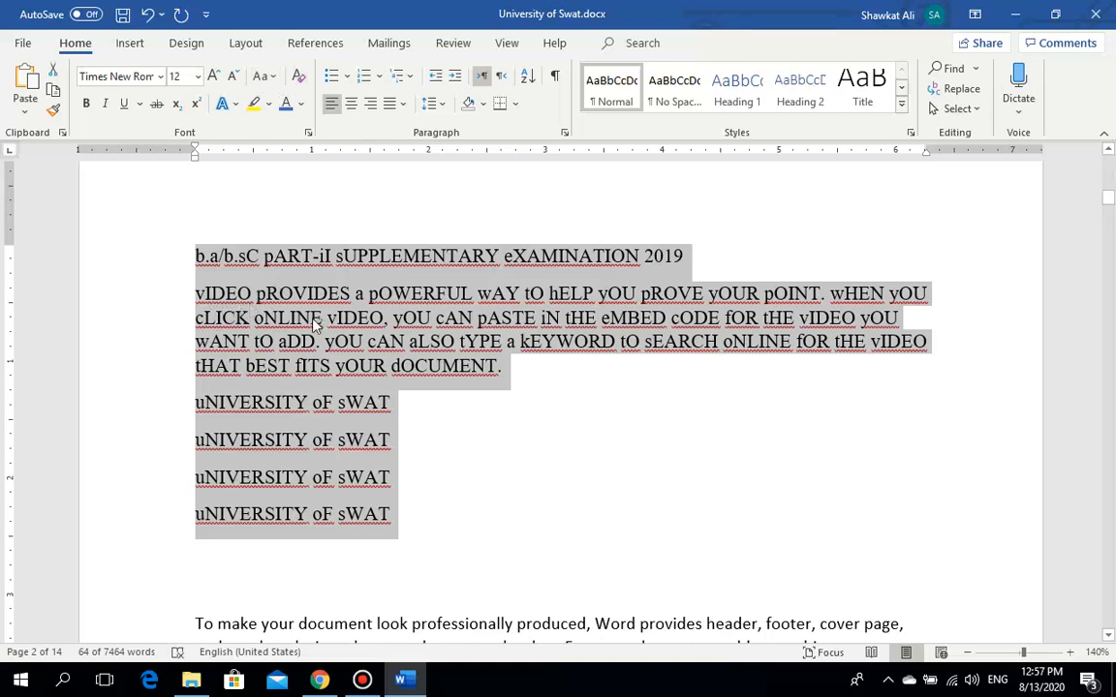
Step: Capitalize Each Word again, then reselect the block and put it in Sentence case
{"action": "left_click", "coordinate": [262, 78]}
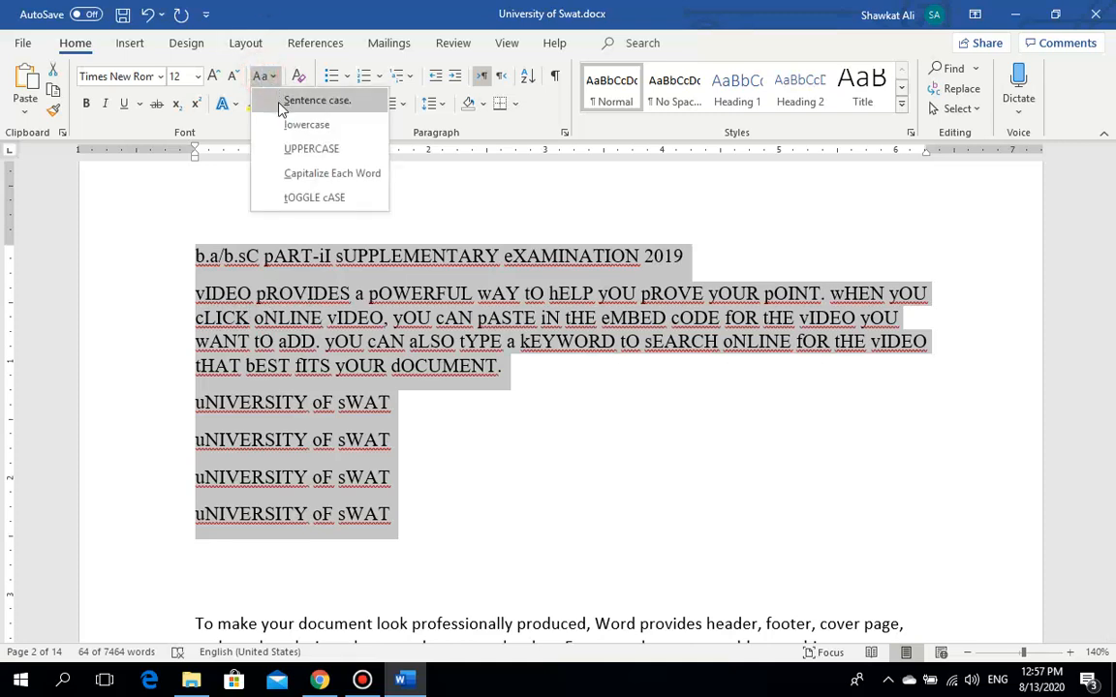
{"action": "left_click", "coordinate": [290, 172]}
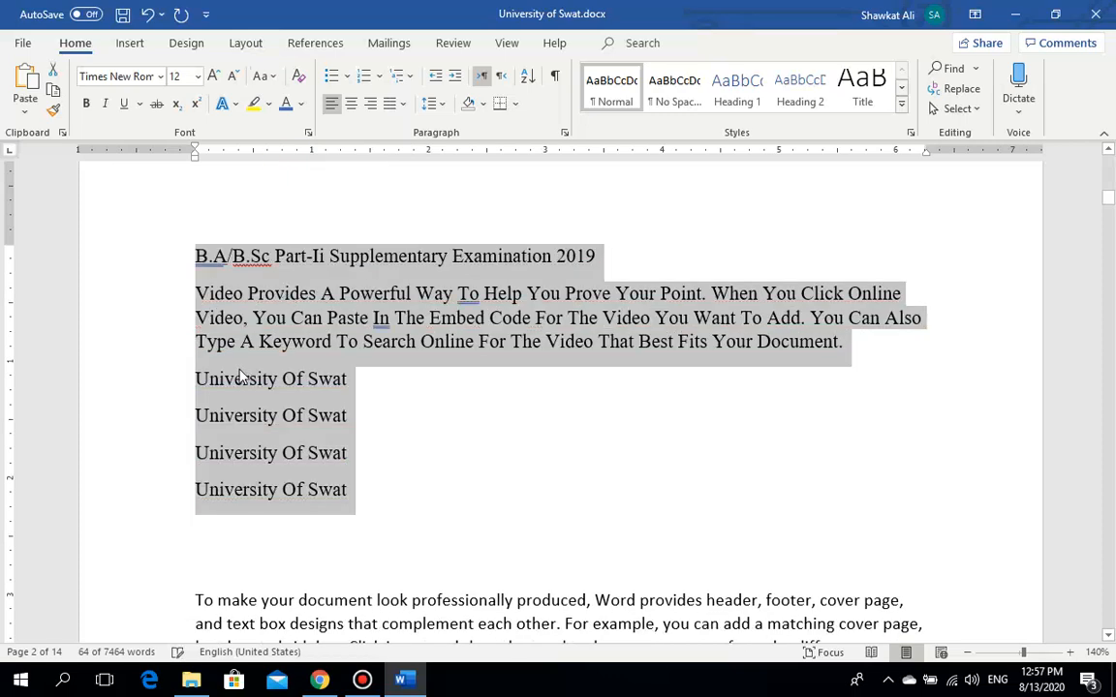
{"action": "left_click", "coordinate": [224, 380]}
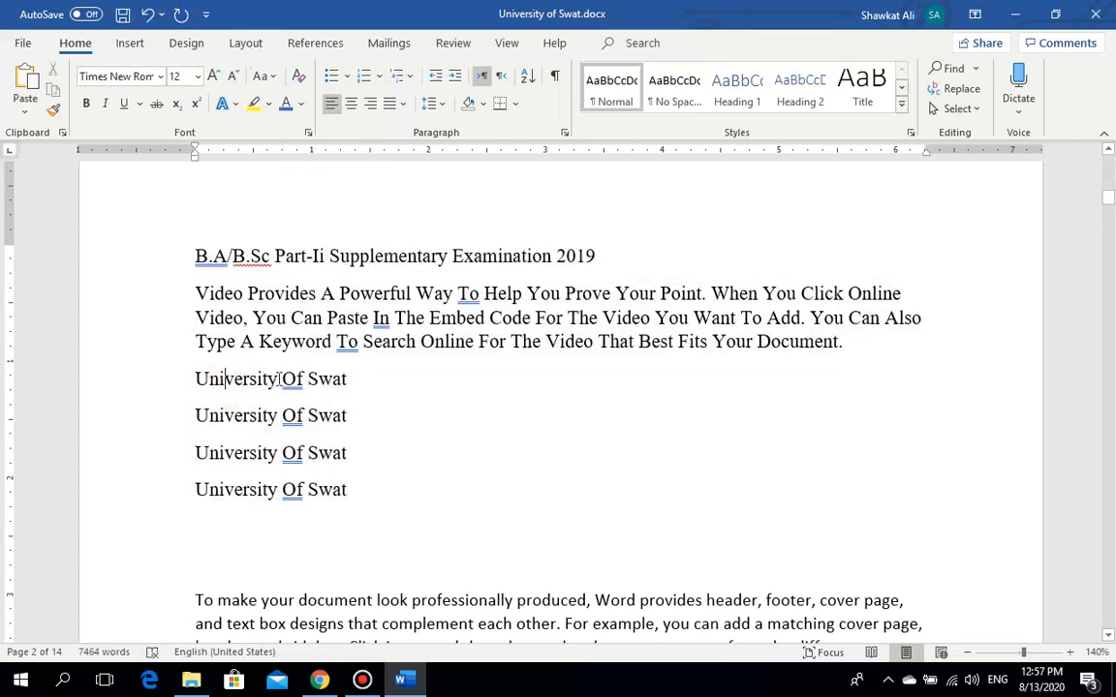
{"action": "left_click_drag", "start_coordinate": [346, 379], "coordinate": [248, 380]}
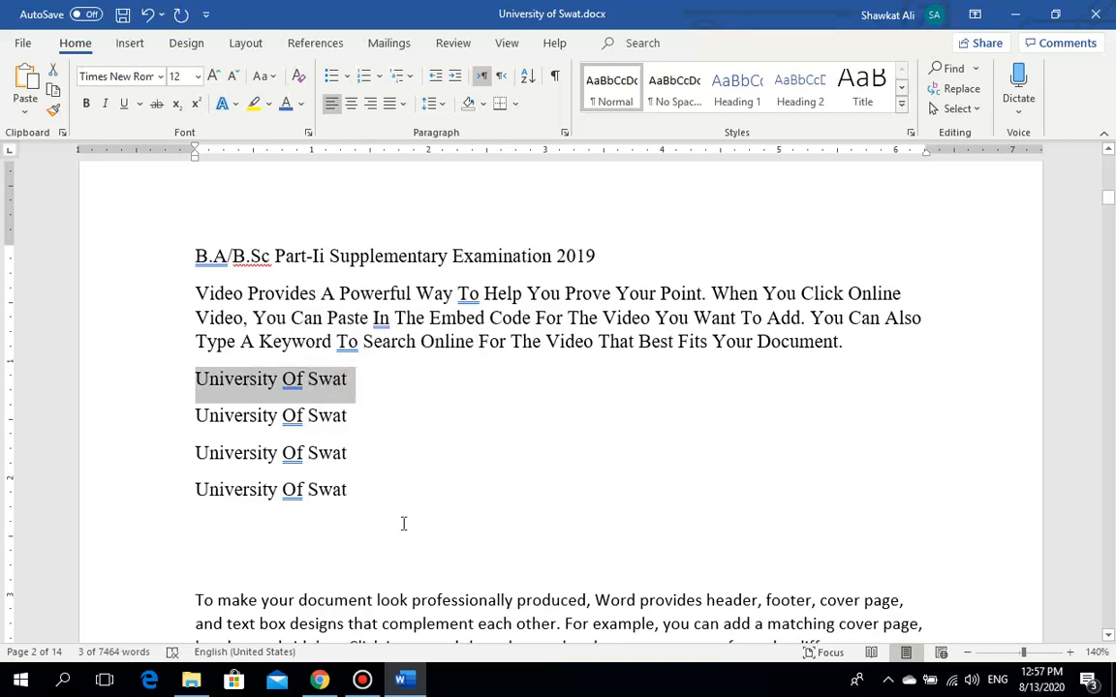
{"action": "left_click_drag", "start_coordinate": [353, 488], "coordinate": [154, 254]}
{"action": "left_click", "coordinate": [261, 79]}
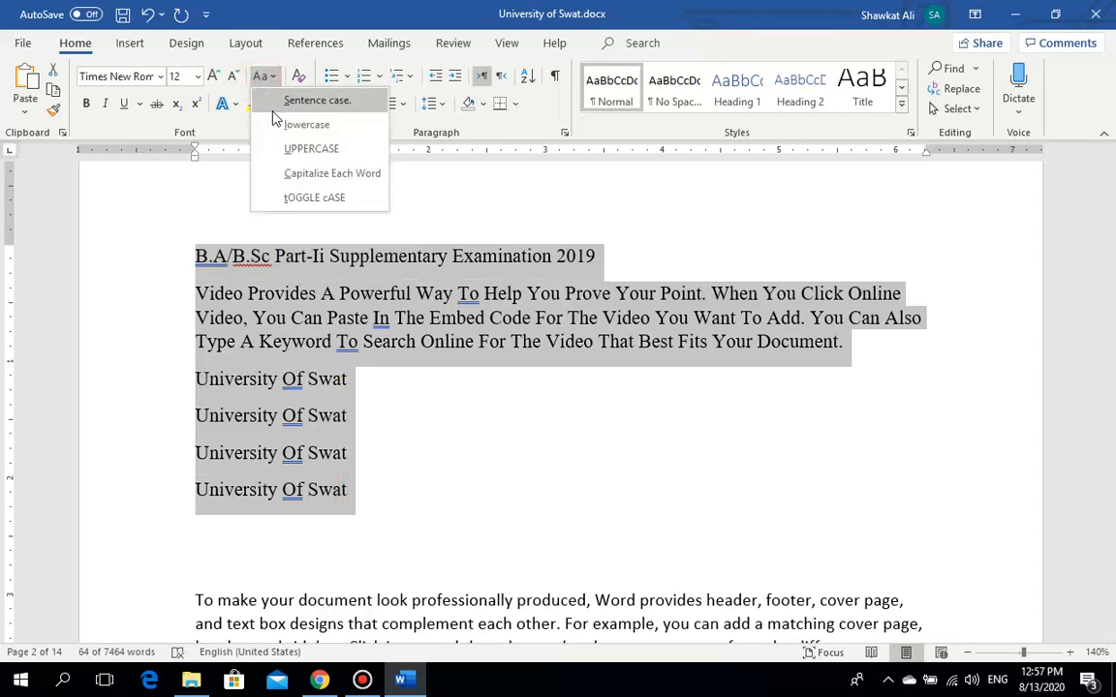
{"action": "left_click", "coordinate": [281, 99]}
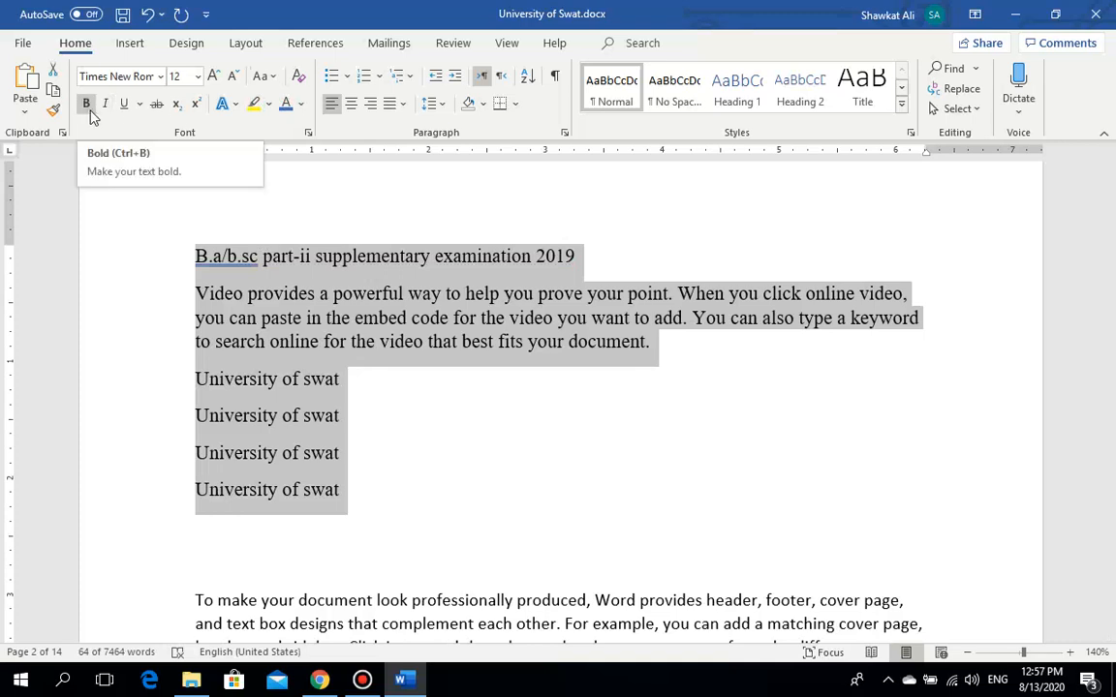
Step: Bold the words 'supplementary examination' in the Part-II heading line
{"action": "left_click", "coordinate": [397, 317]}
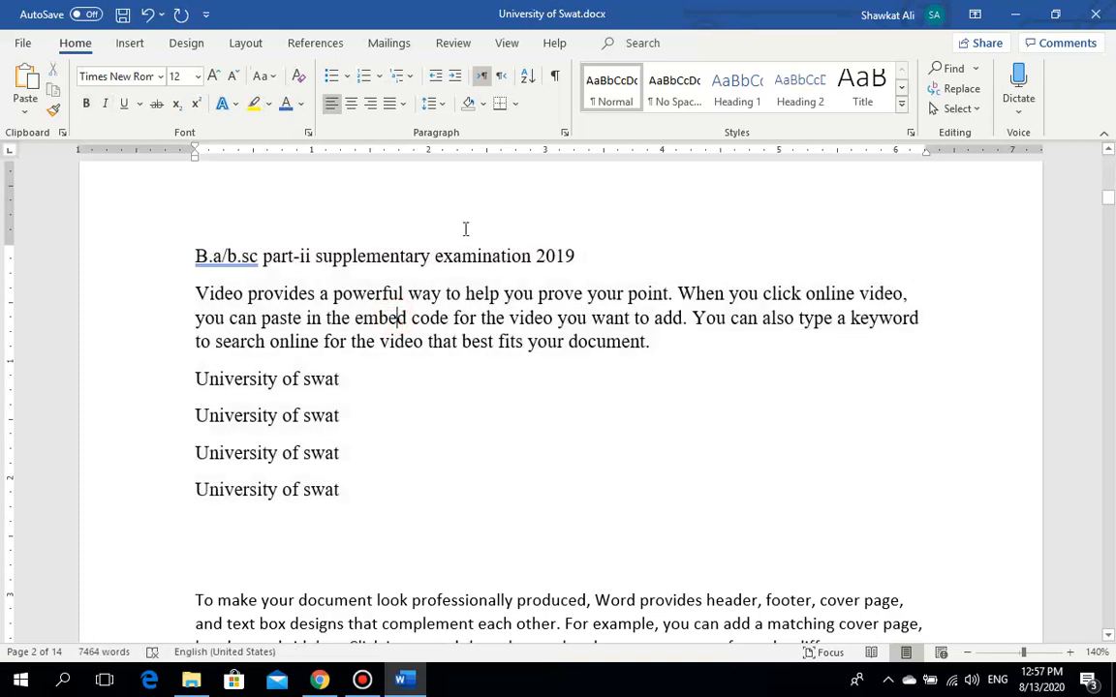
{"action": "left_click_drag", "start_coordinate": [529, 256], "coordinate": [316, 256]}
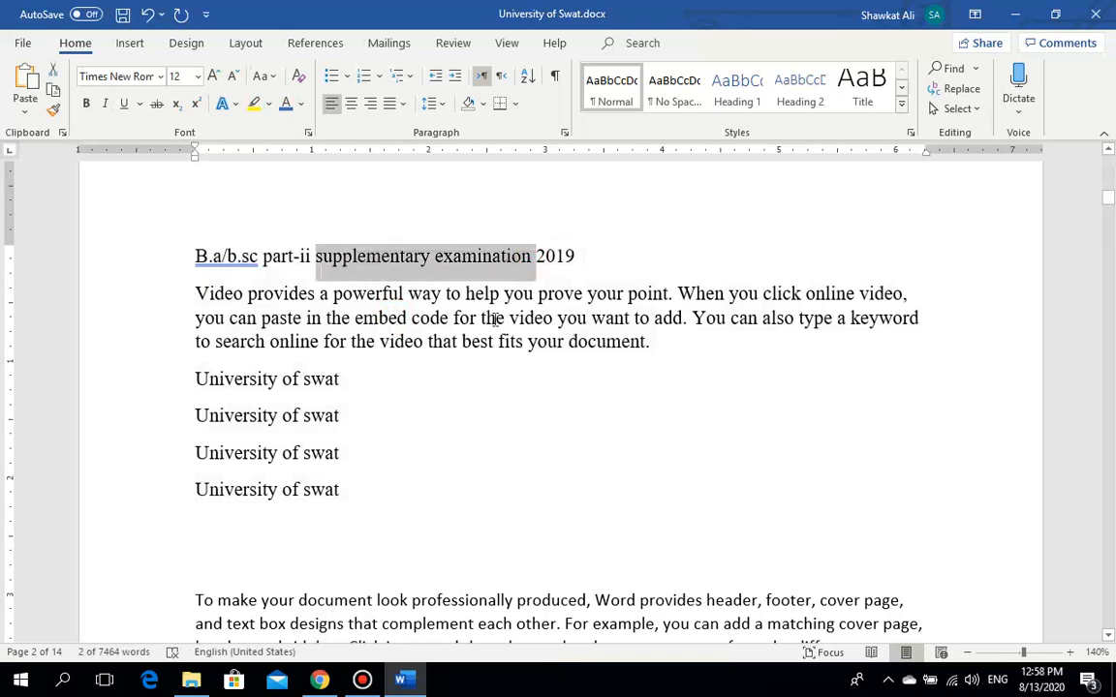
{"action": "left_click", "coordinate": [84, 112]}
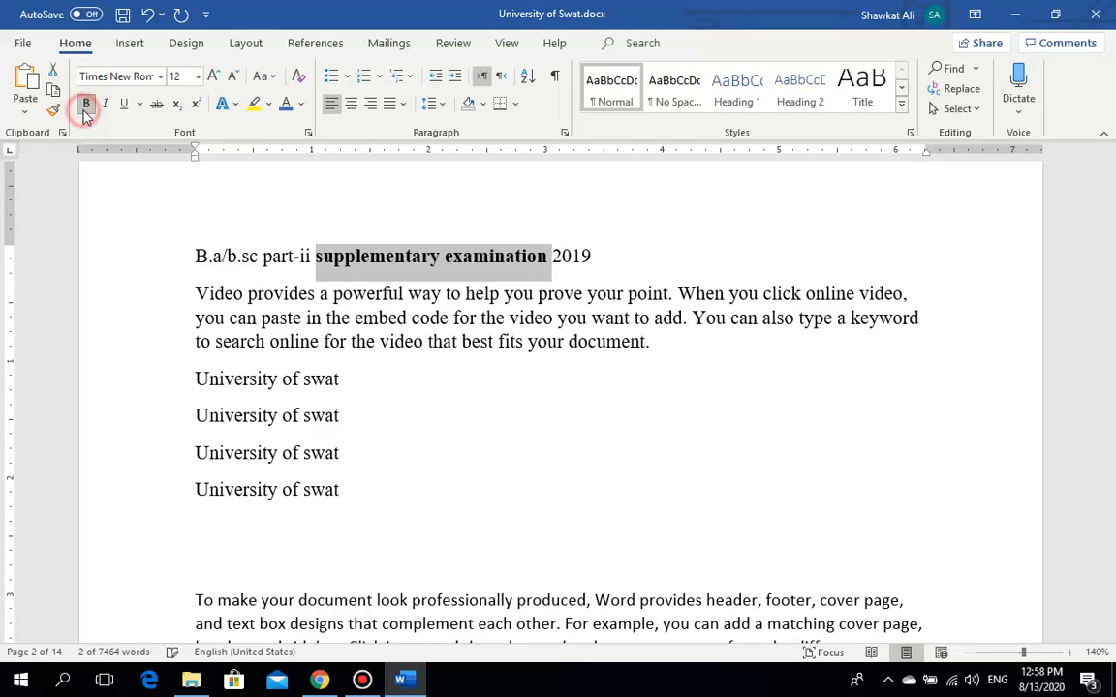
{"action": "left_click", "coordinate": [389, 348]}
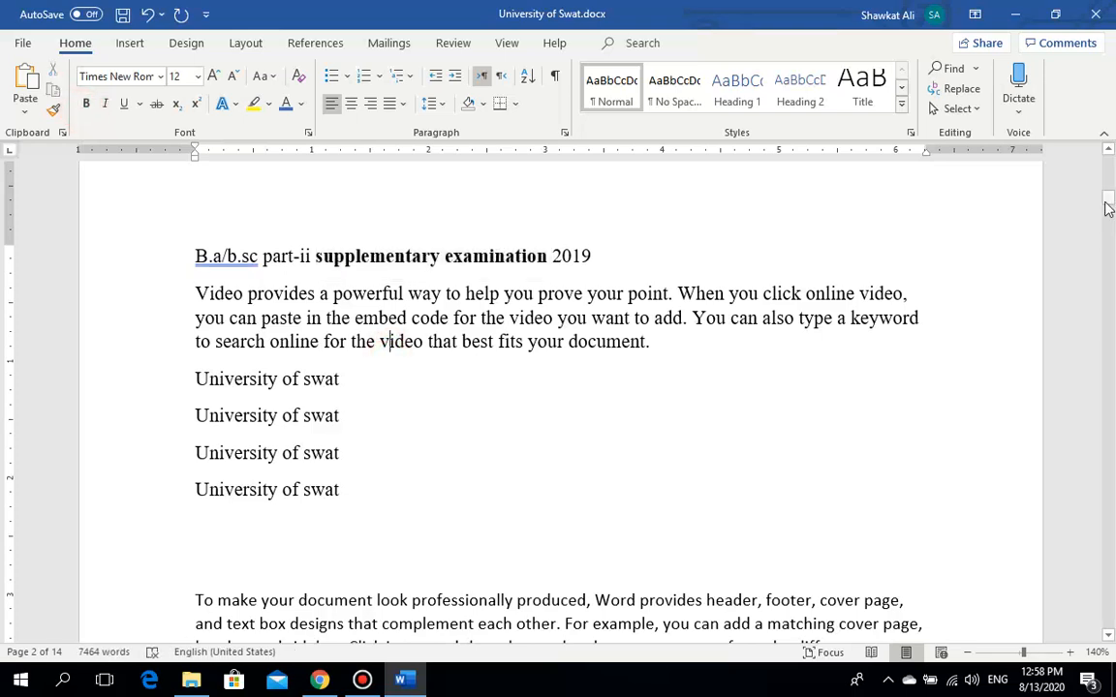
{"action": "left_click_drag", "start_coordinate": [1107, 198], "coordinate": [1110, 197]}
{"action": "left_click", "coordinate": [544, 254]}
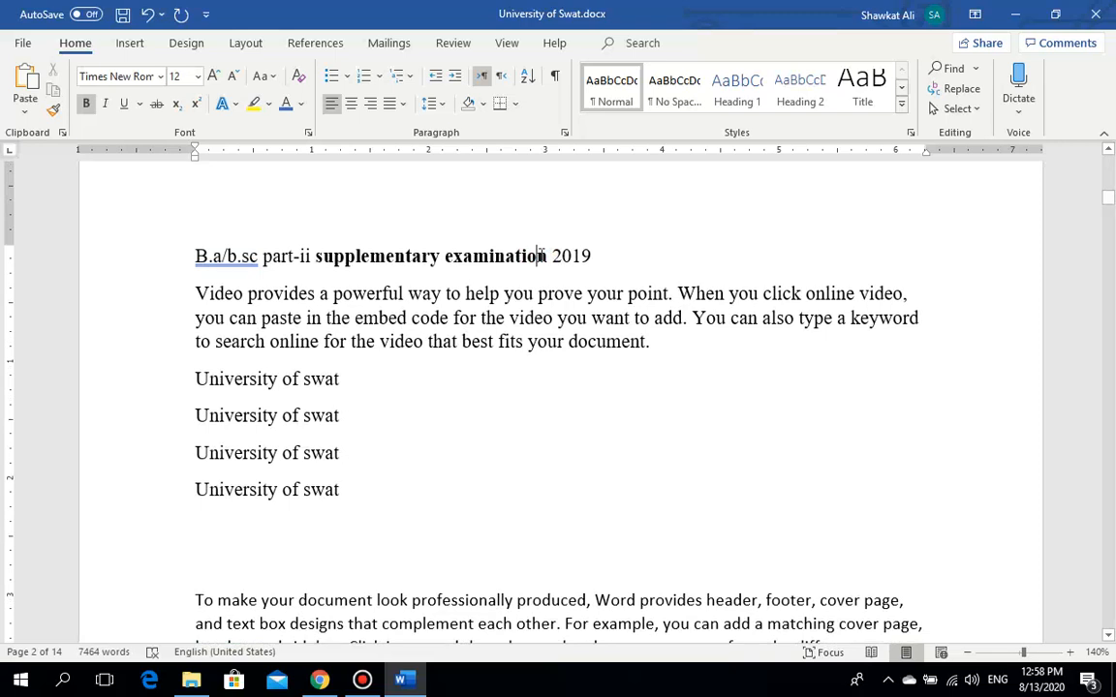
{"action": "left_click", "coordinate": [403, 341]}
Step: Italicise the first sentence of the Video paragraph
{"action": "left_click_drag", "start_coordinate": [670, 299], "coordinate": [197, 293]}
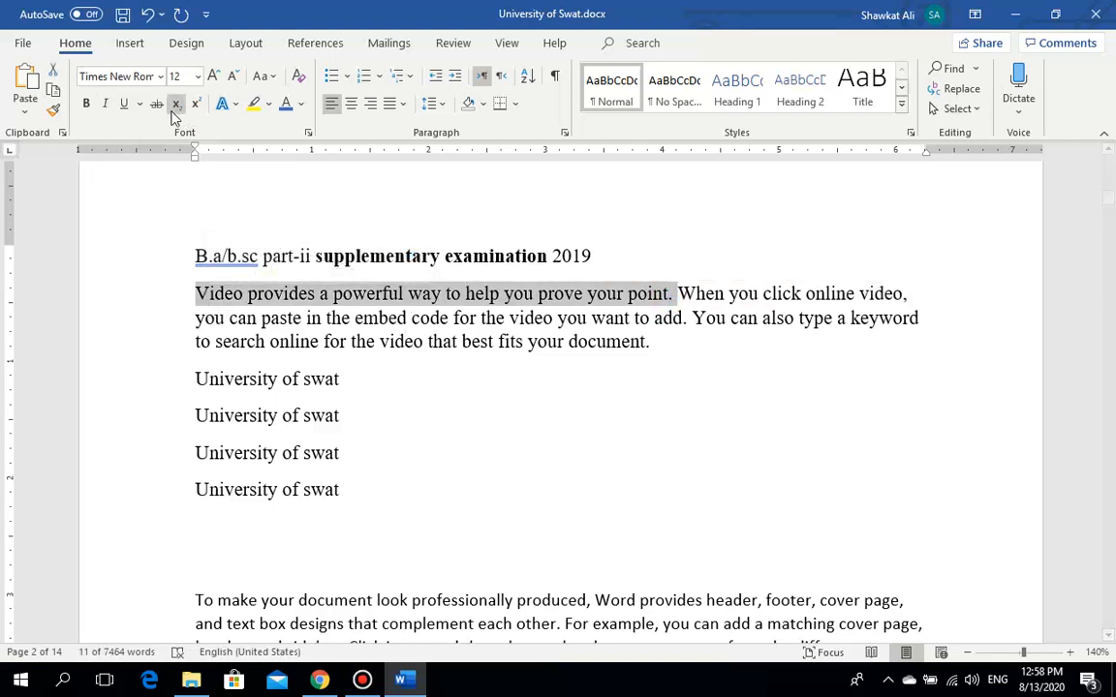
{"action": "left_click", "coordinate": [106, 107]}
{"action": "left_click", "coordinate": [423, 386]}
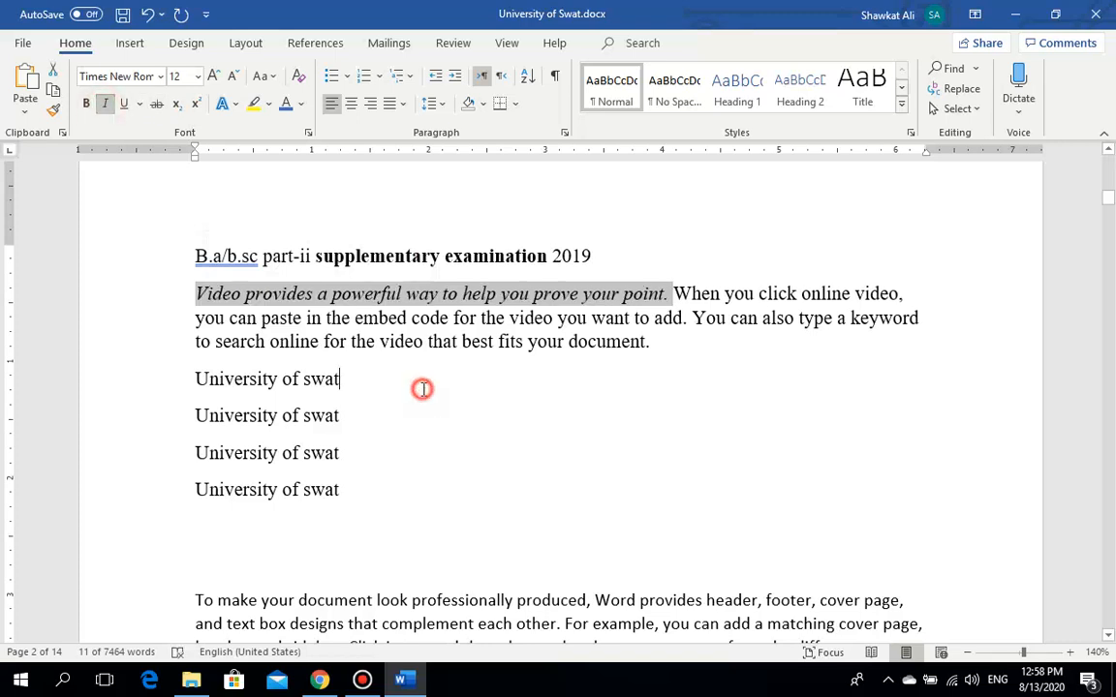
{"action": "left_click", "coordinate": [373, 290]}
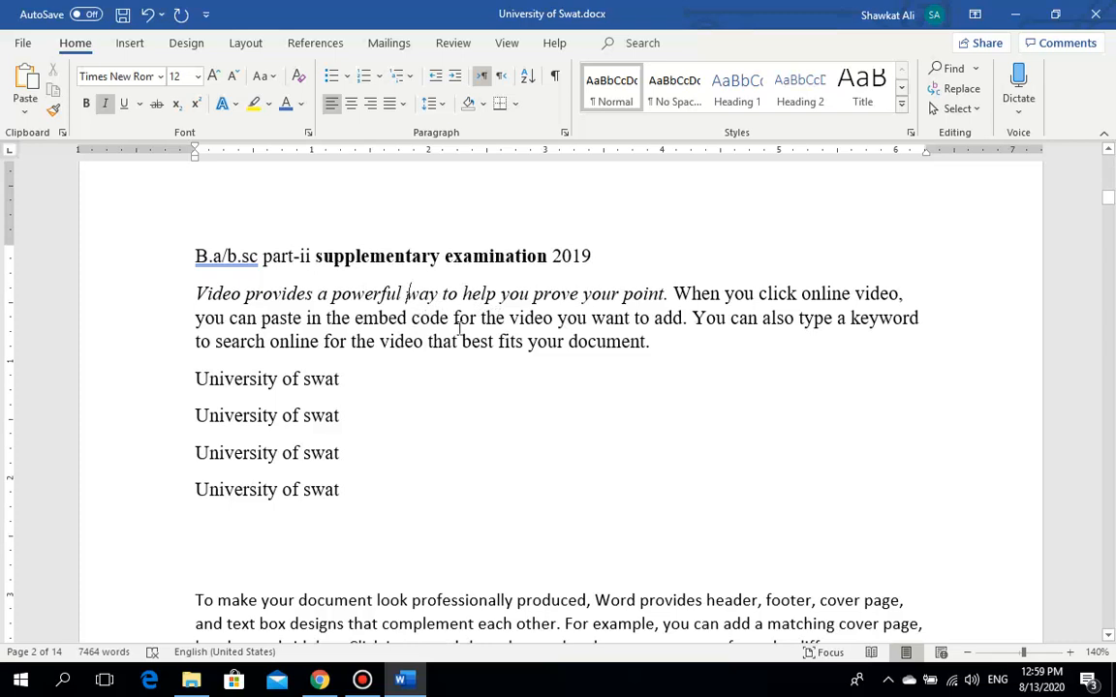
Step: Italicise the phrase 'embed code'
{"action": "left_click_drag", "start_coordinate": [449, 320], "coordinate": [383, 322]}
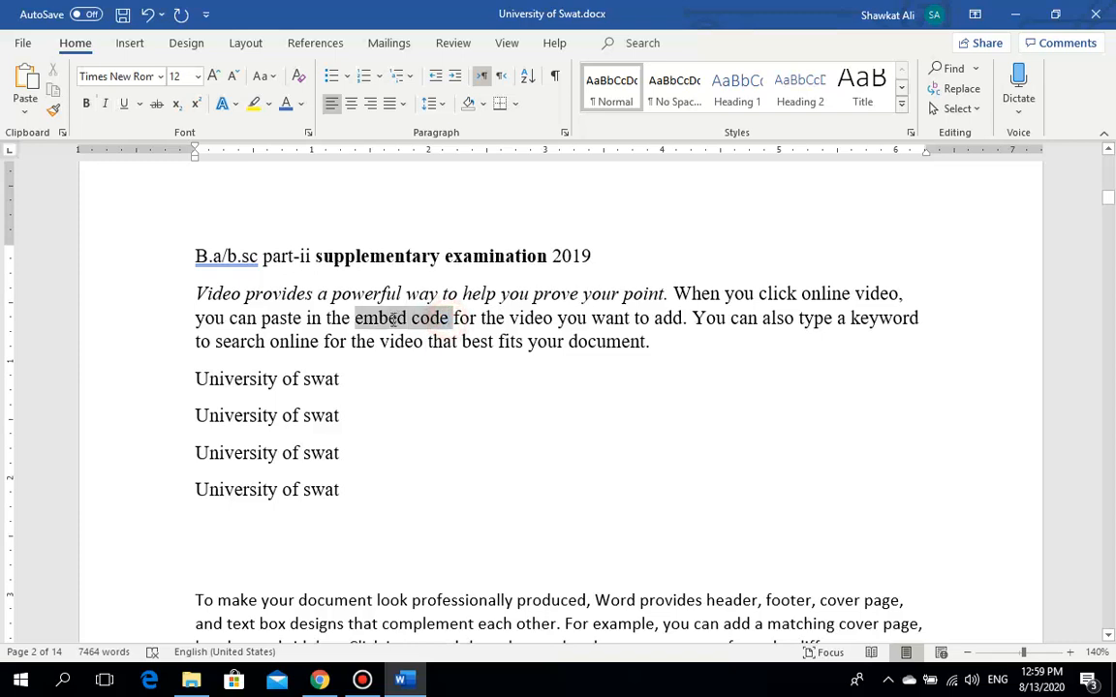
{"action": "left_click", "coordinate": [107, 109]}
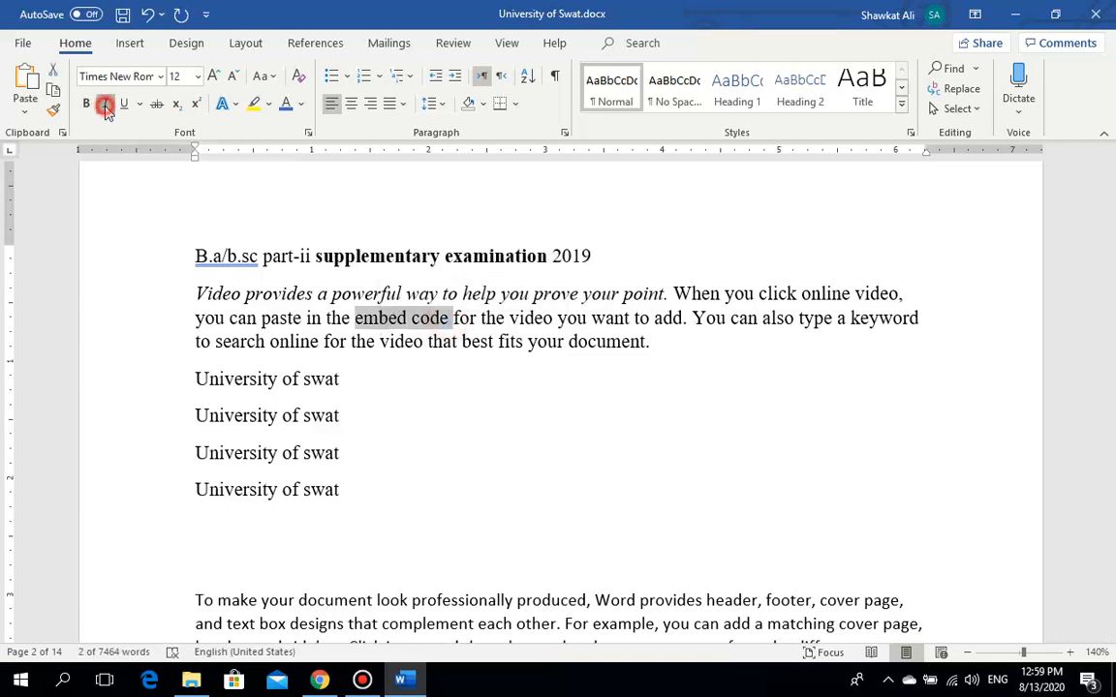
{"action": "left_click", "coordinate": [393, 374]}
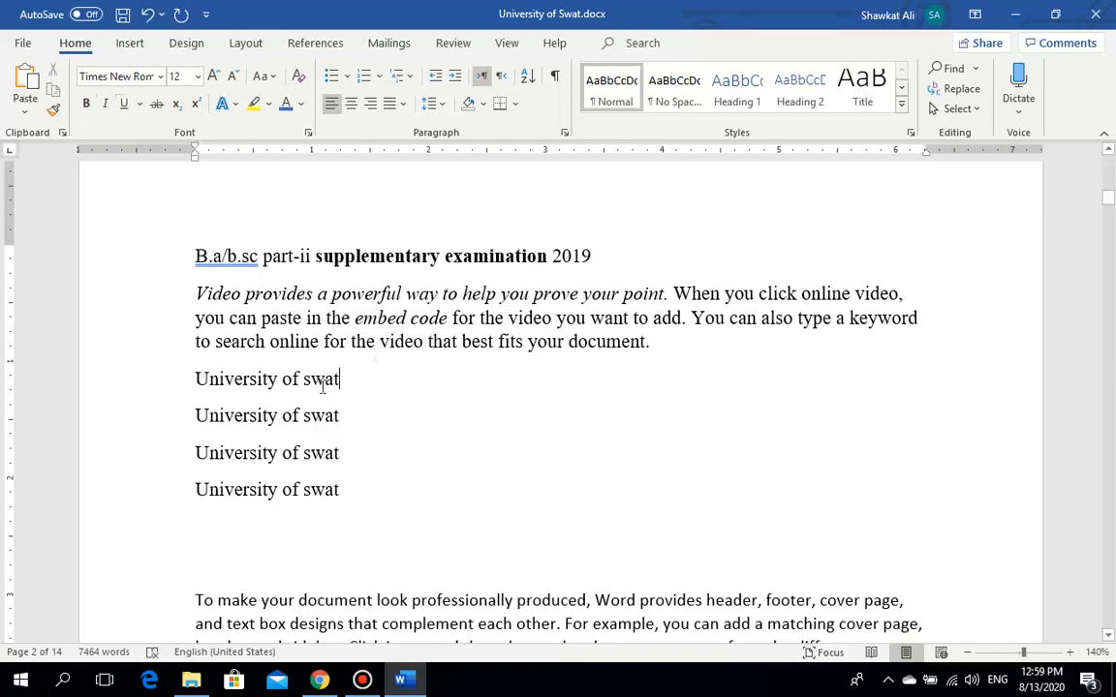
Step: Underline the first University of swat line
{"action": "left_click_drag", "start_coordinate": [341, 380], "coordinate": [207, 390]}
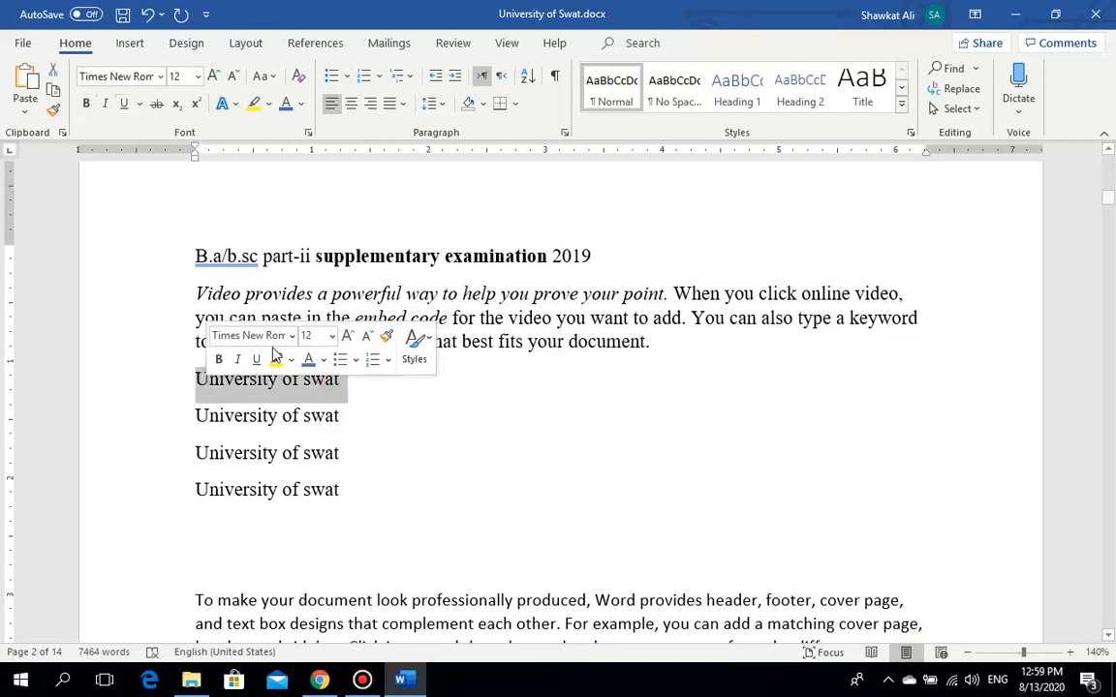
{"action": "left_click", "coordinate": [124, 106]}
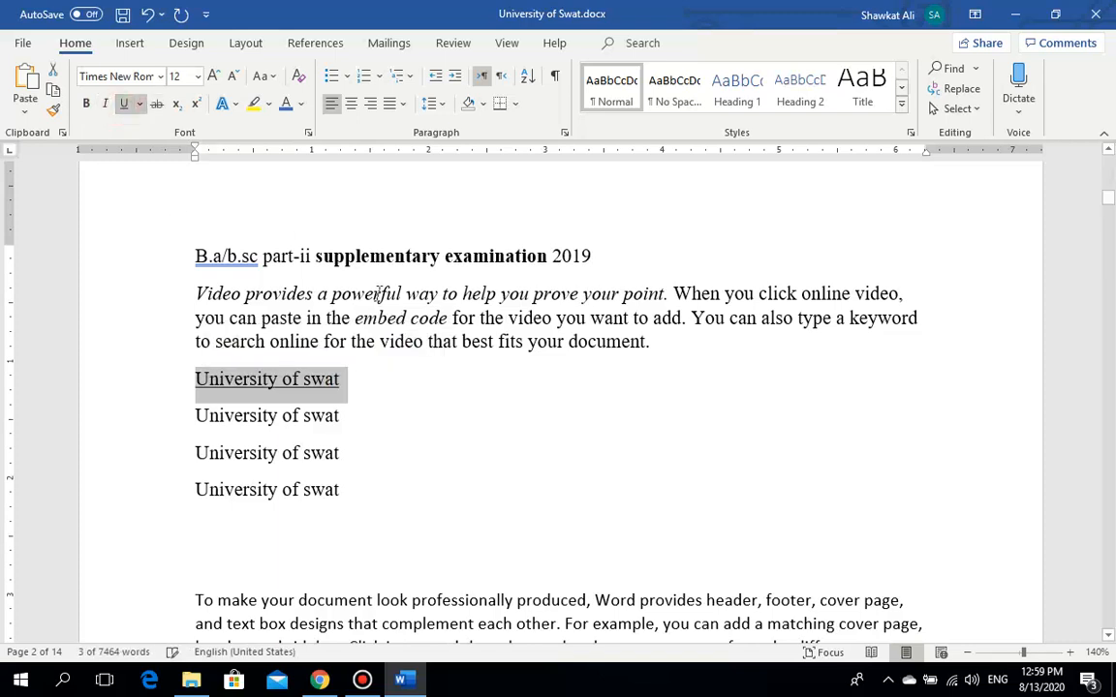
{"action": "left_click", "coordinate": [422, 452]}
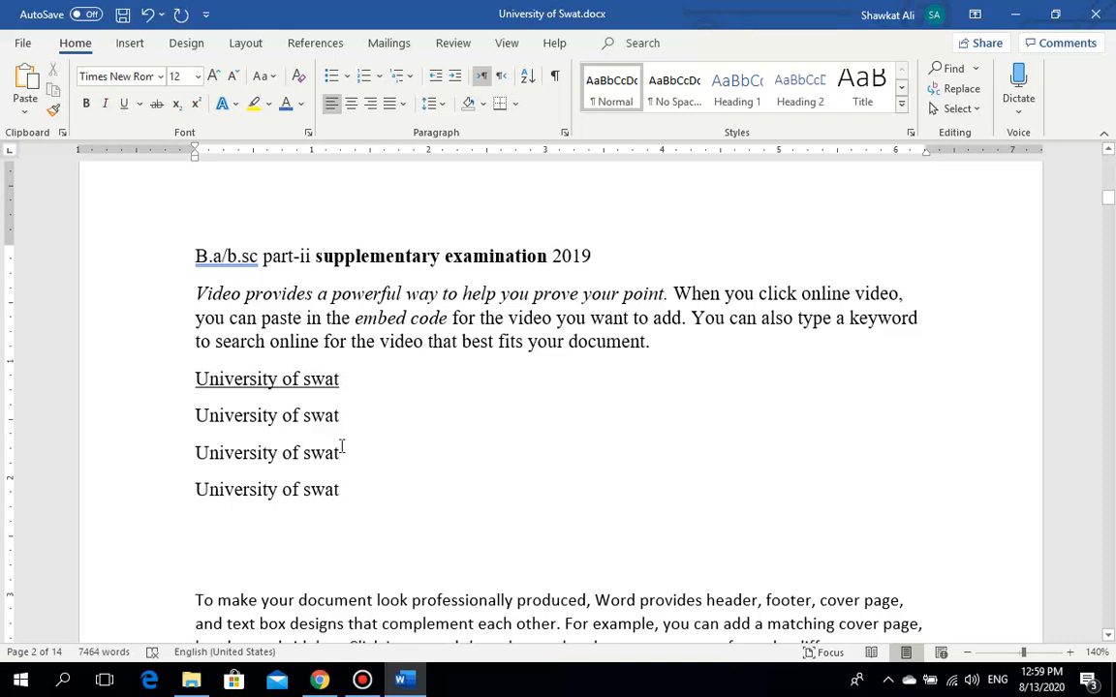
{"action": "left_click", "coordinate": [341, 381]}
Step: Toggle italic and bold at the insertion point, then reselect the underlined first line
{"action": "left_click_drag", "start_coordinate": [343, 380], "coordinate": [195, 378]}
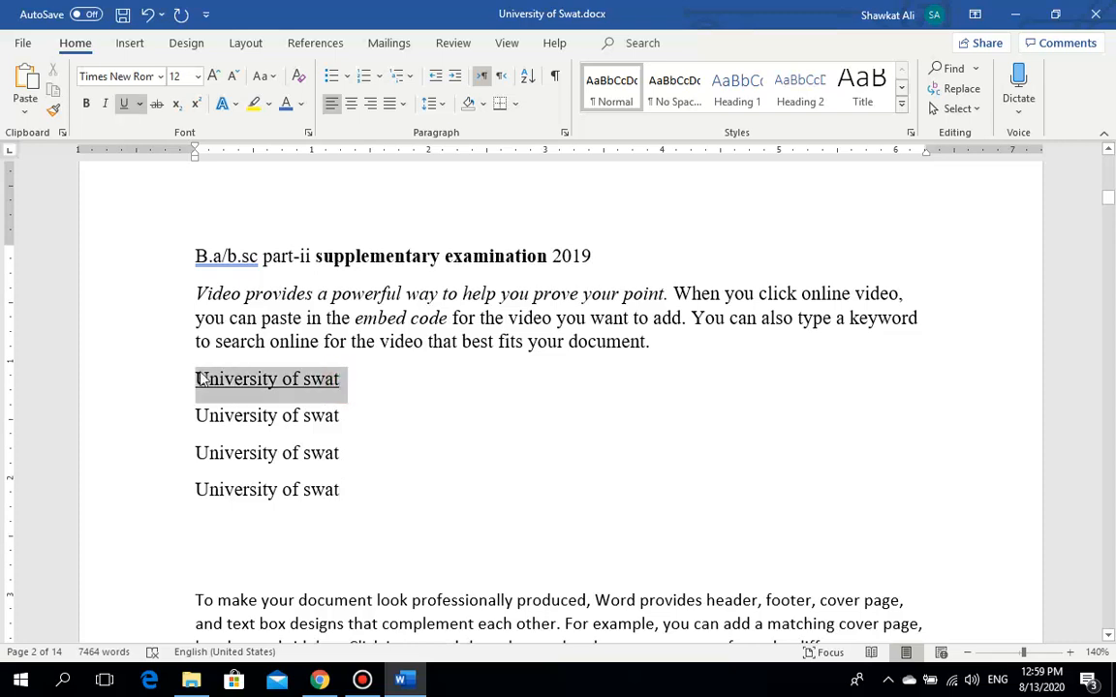
{"action": "left_click", "coordinate": [300, 416]}
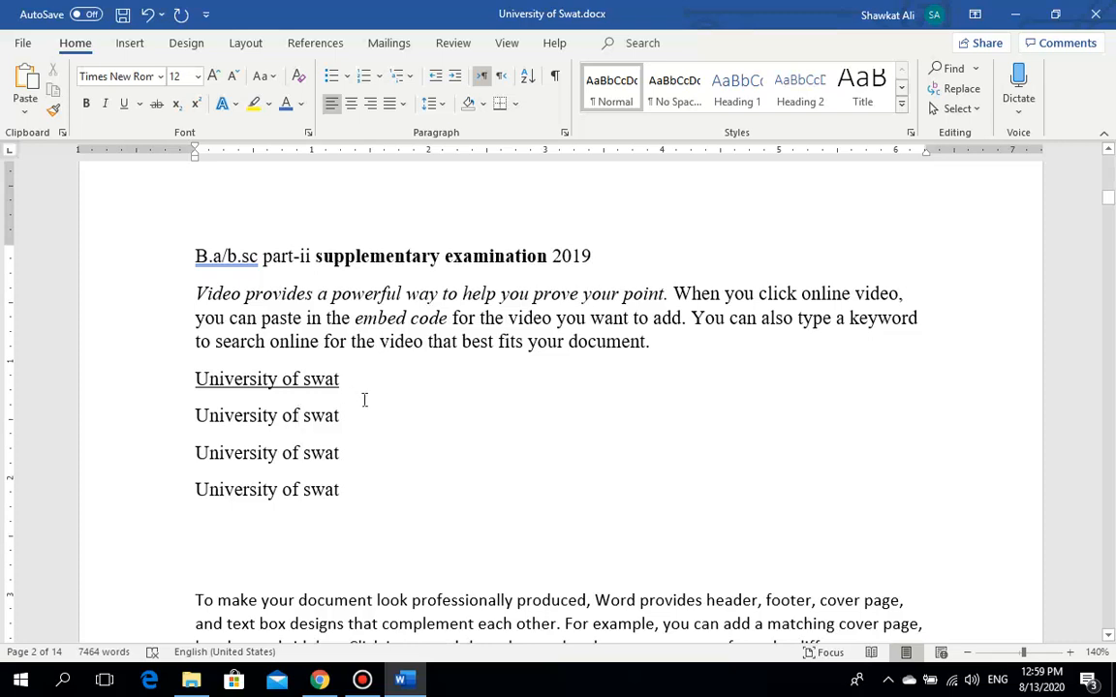
{"action": "left_click", "coordinate": [104, 105]}
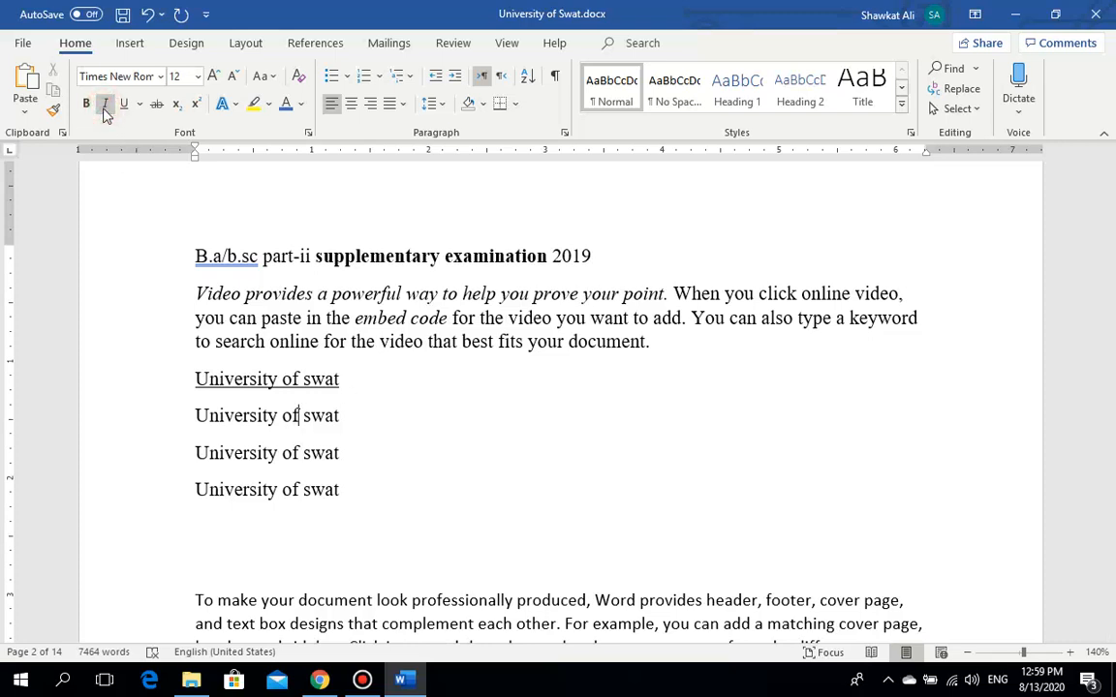
{"action": "left_click", "coordinate": [87, 105]}
{"action": "left_click", "coordinate": [86, 106]}
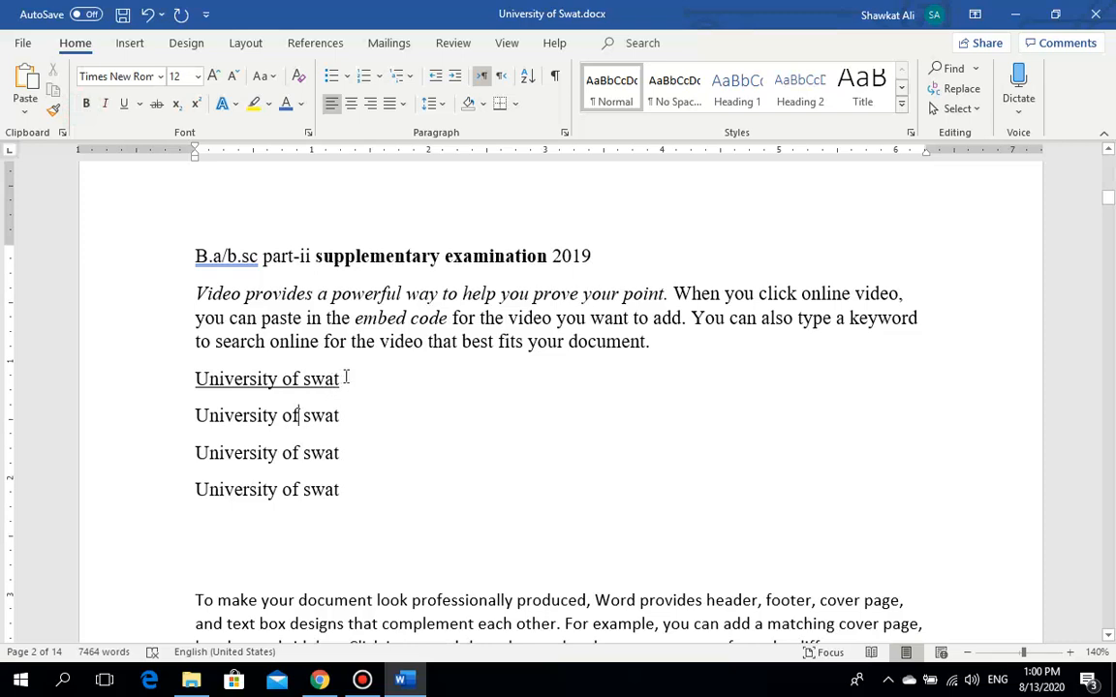
{"action": "left_click_drag", "start_coordinate": [345, 378], "coordinate": [215, 390]}
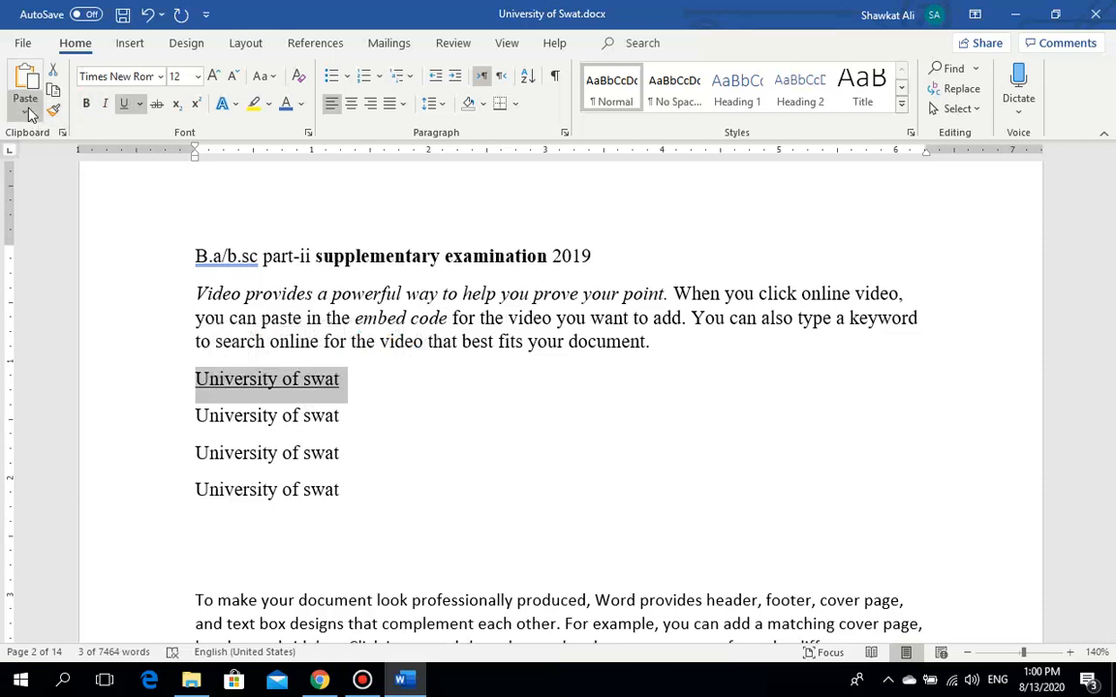
Step: Set the first University of swat line's underline colour to standard Green
{"action": "left_click", "coordinate": [141, 104]}
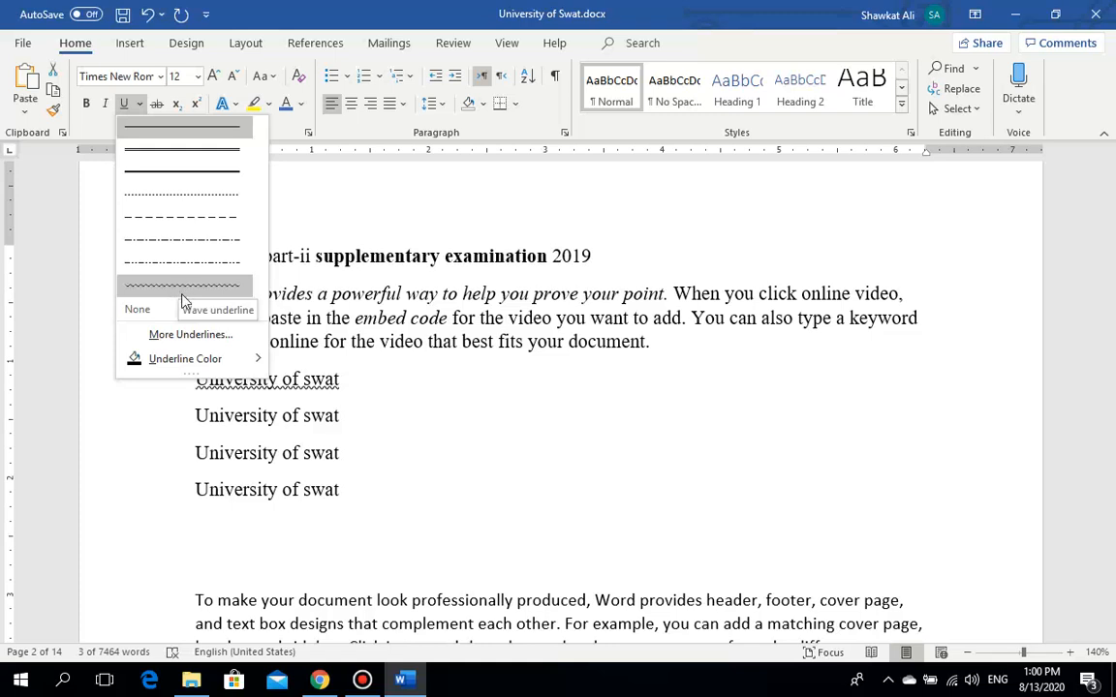
{"action": "mouse_move", "coordinate": [187, 363]}
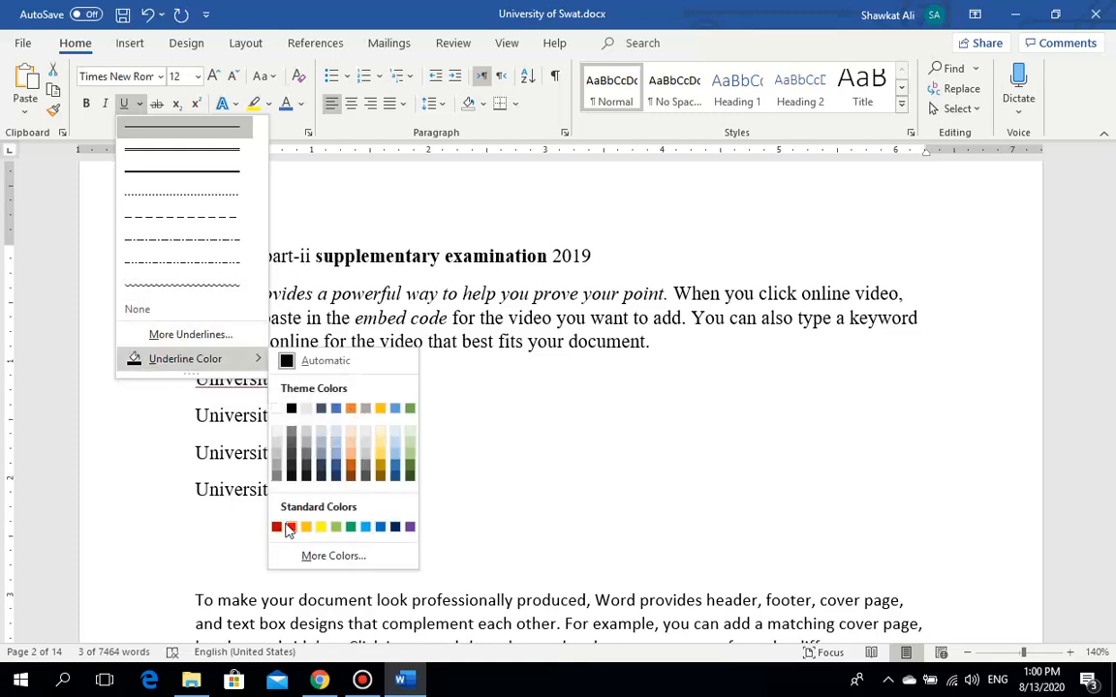
{"action": "left_click", "coordinate": [350, 528]}
{"action": "left_click", "coordinate": [390, 424]}
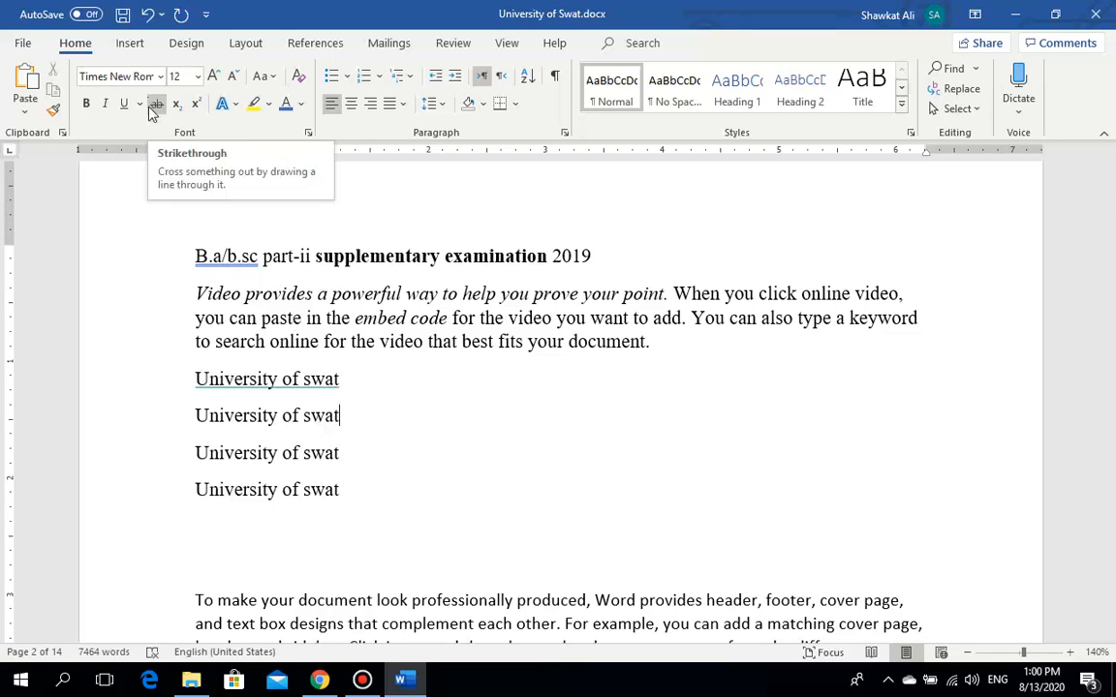
Step: Apply strikethrough to the second 'University of swat' line
{"action": "left_click_drag", "start_coordinate": [338, 416], "coordinate": [210, 416]}
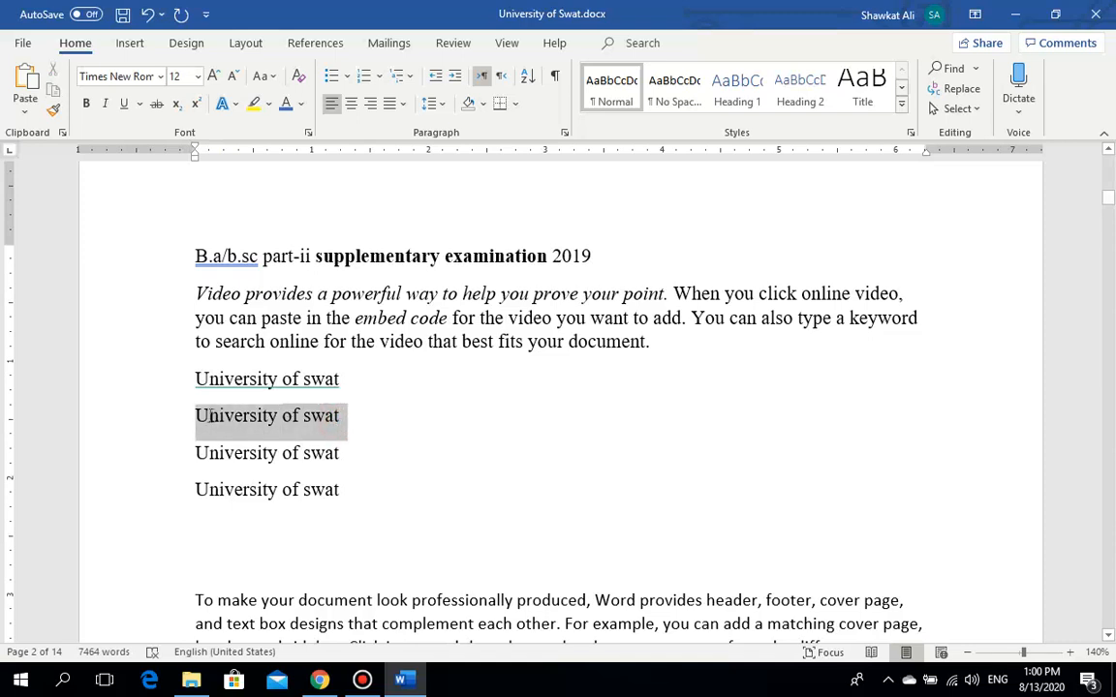
{"action": "left_click", "coordinate": [157, 105]}
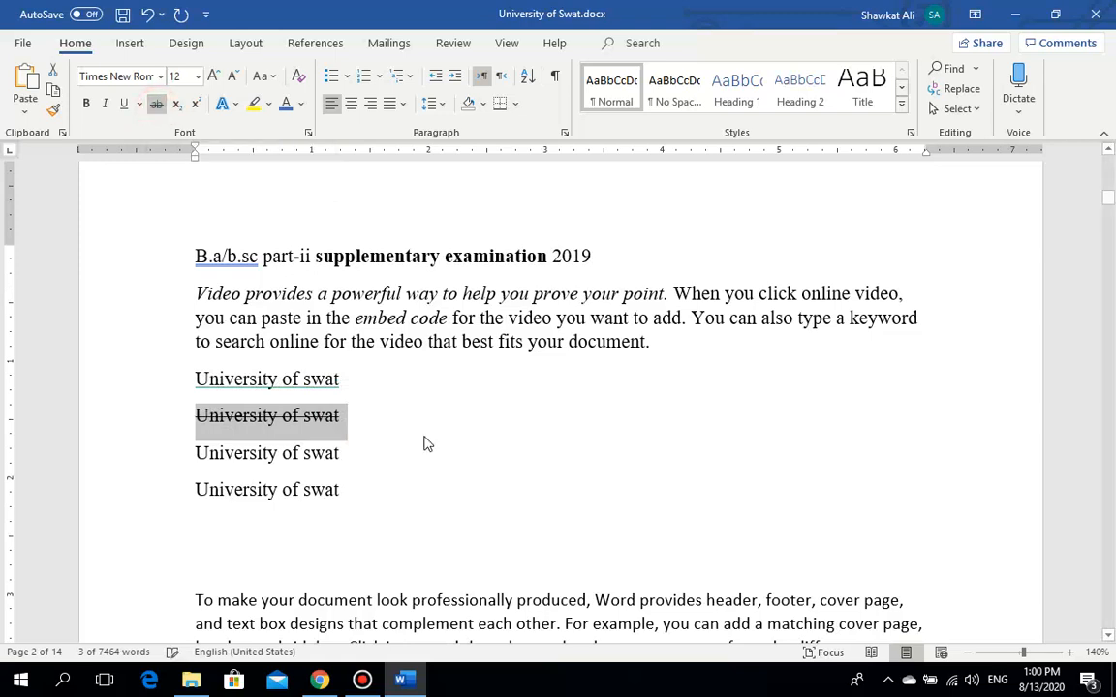
{"action": "left_click", "coordinate": [373, 413]}
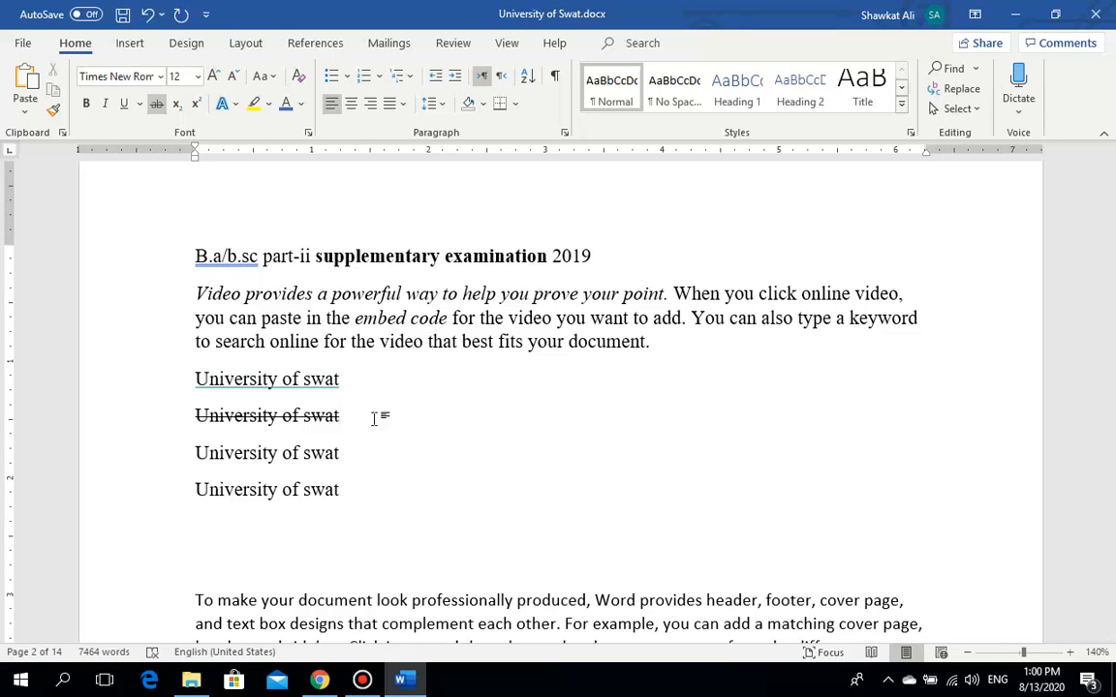
Step: Type 'University of Peshawar' after the struck line, fixing the 'Universtiy' misspelling, and start a new line
{"action": "type", "text": "Universtiy"}
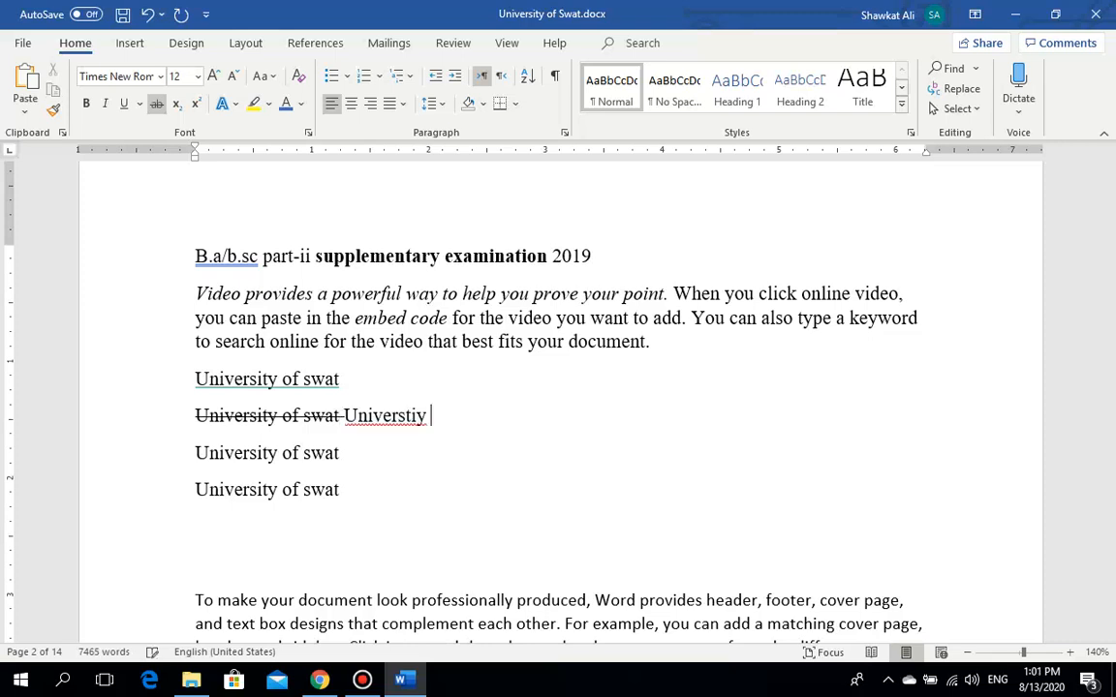
{"action": "right_click", "coordinate": [376, 417]}
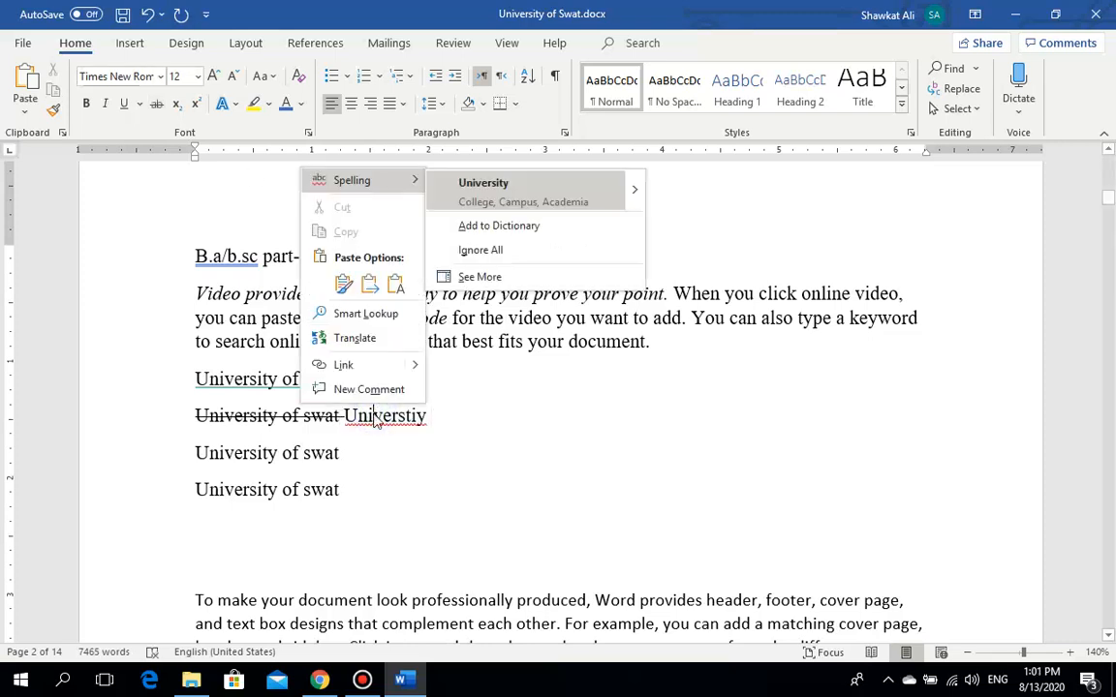
{"action": "left_click", "coordinate": [481, 194]}
{"action": "type", "text": "of "}
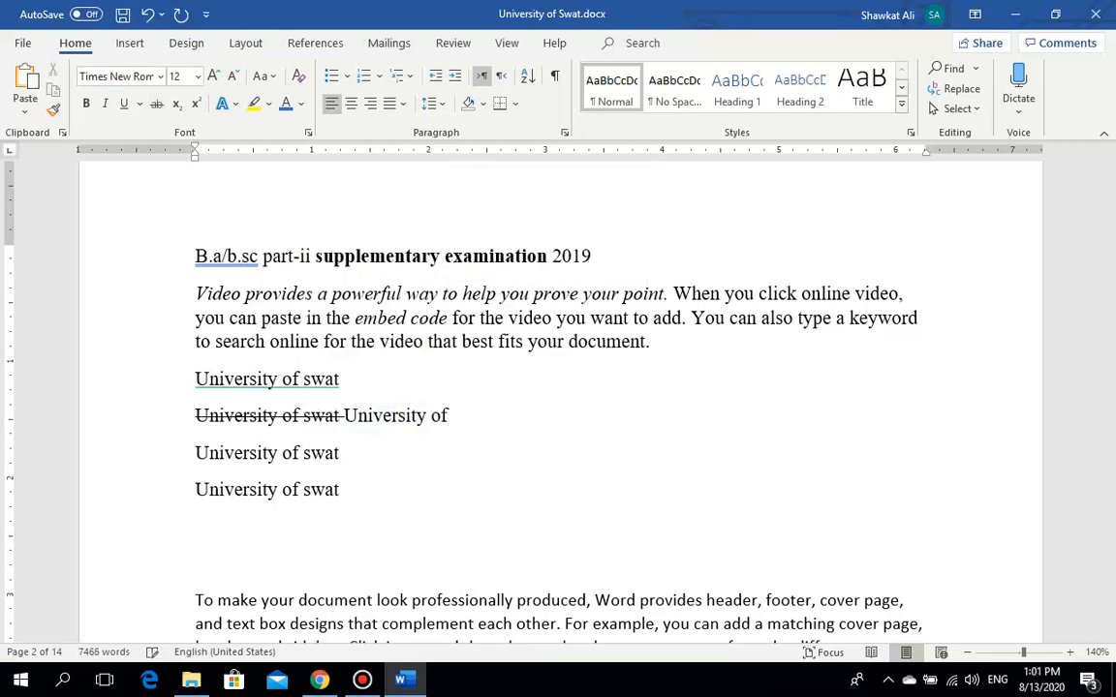
{"action": "type", "text": "Peshawa"}
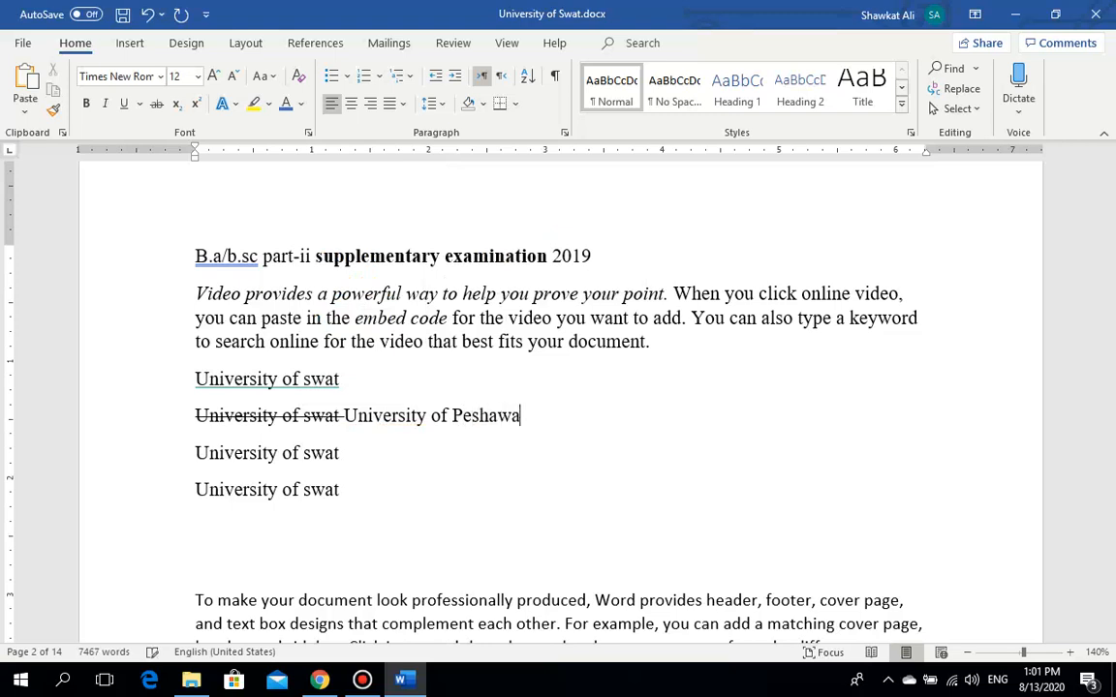
{"action": "type", "text": "r"}
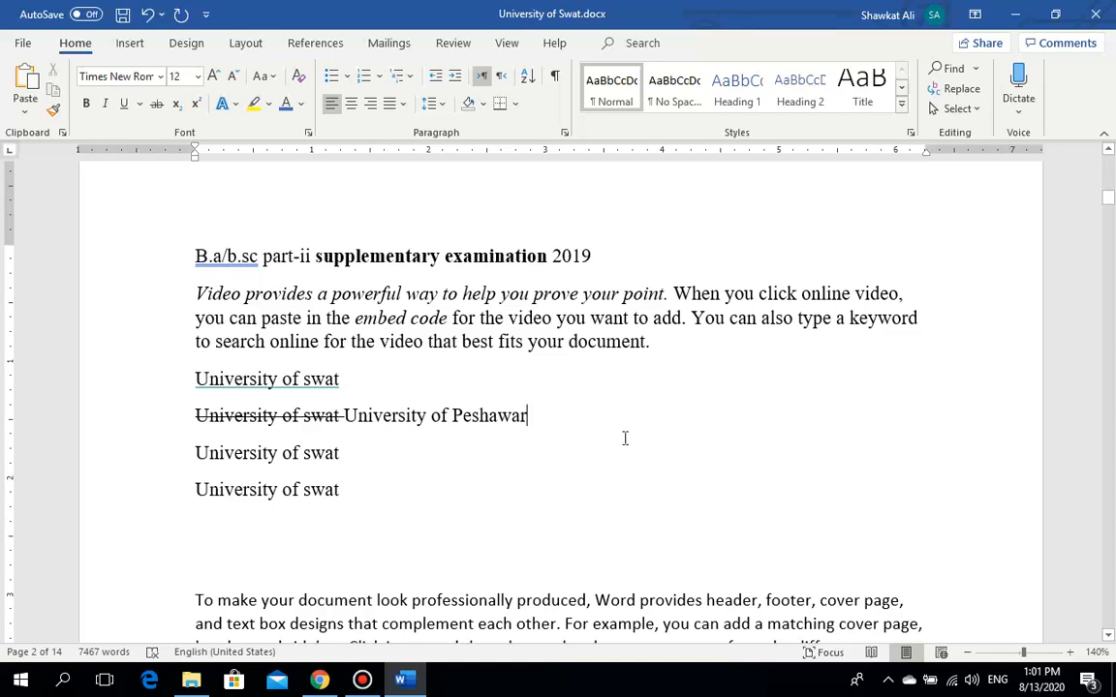
{"action": "key", "text": "Return"}
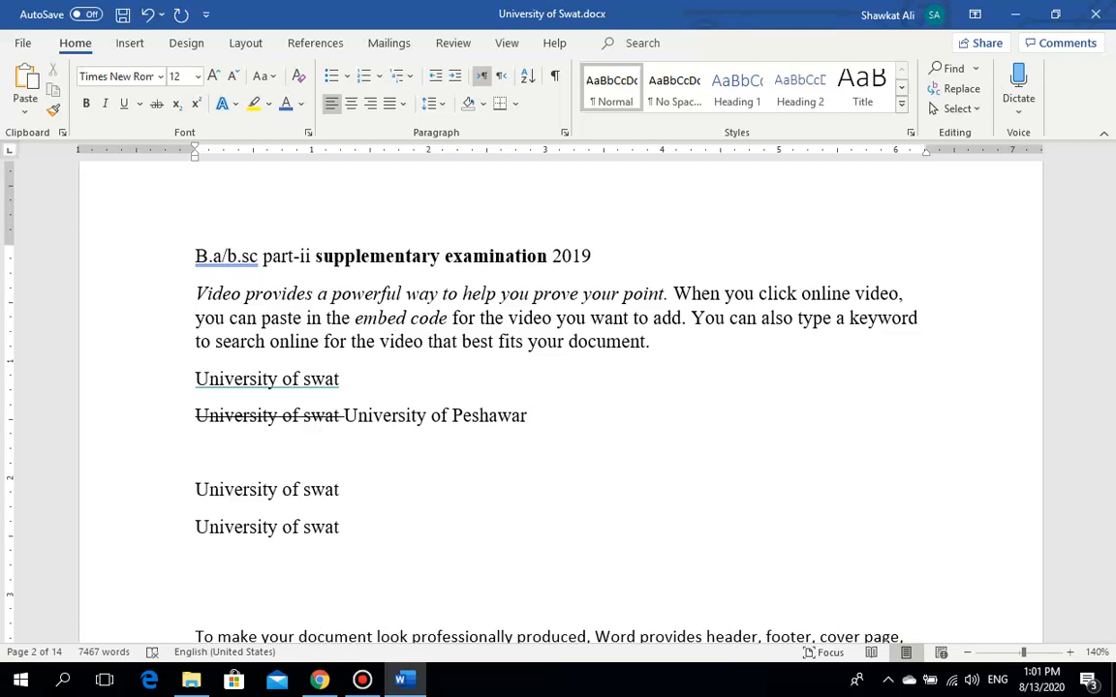
Step: Type the price line 'Rs: 2700 Rs:1700'
{"action": "type", "text": "Rs: 2700  R"}
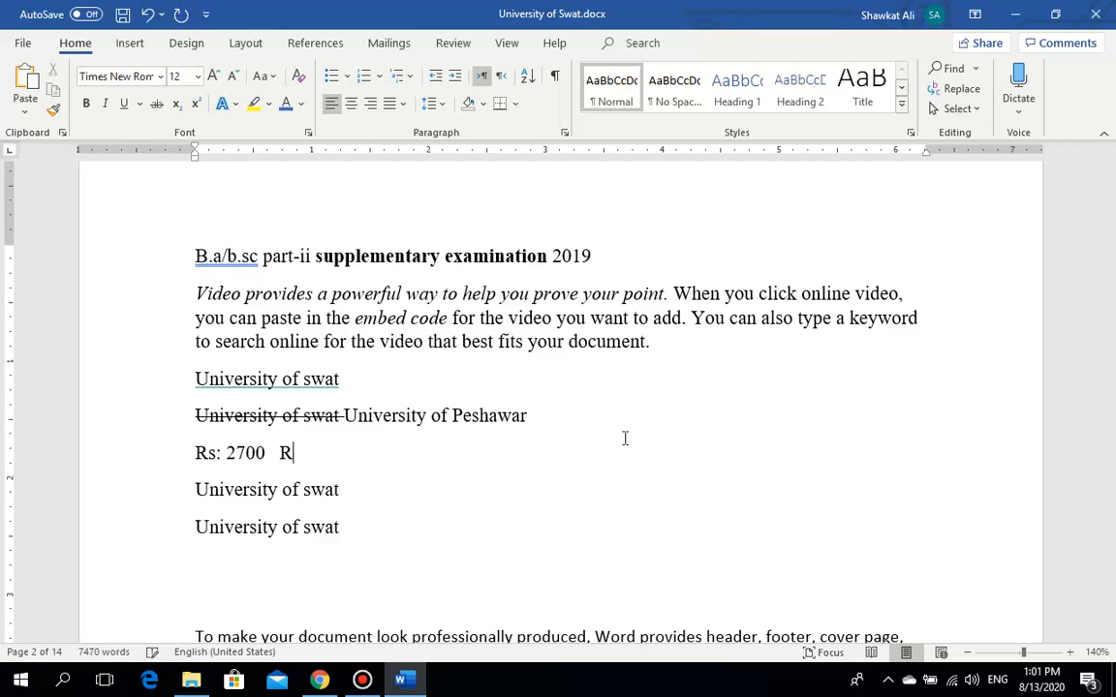
{"action": "type", "text": "S"}
{"action": "key", "text": "BackSpace"}
{"action": "type", "text": "s:1700"}
Step: Strike through the old price 'Rs: 2700', leaving 'Rs:1700' plain
{"action": "left_click_drag", "start_coordinate": [278, 454], "coordinate": [187, 461]}
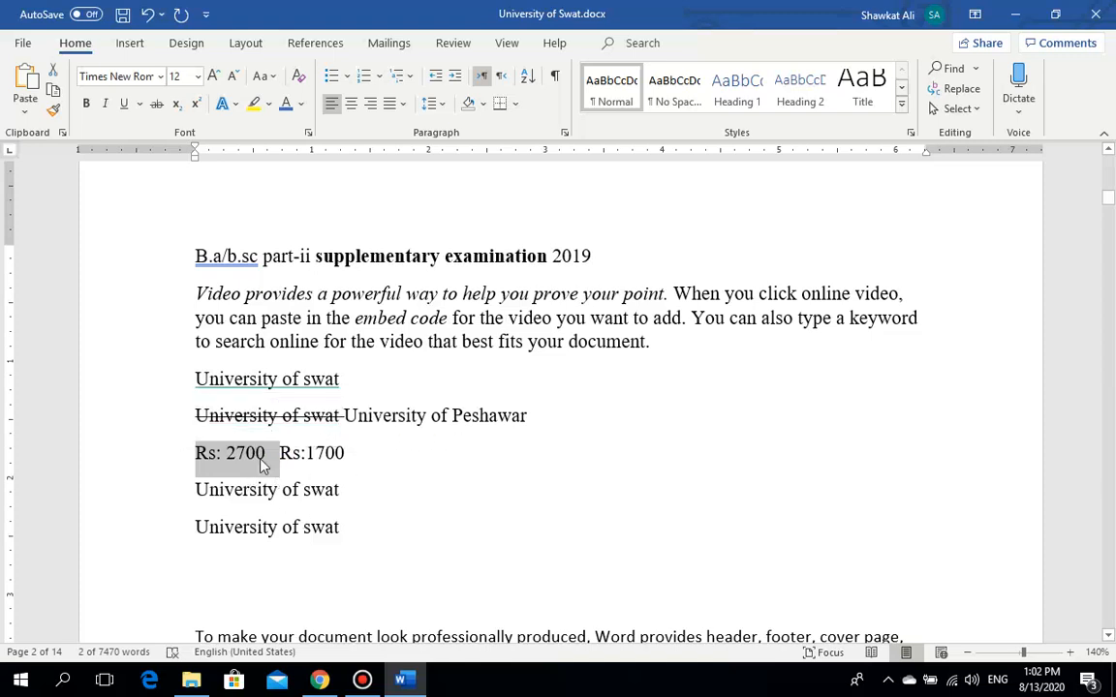
{"action": "left_click", "coordinate": [156, 104]}
{"action": "left_click", "coordinate": [258, 411]}
{"action": "left_click", "coordinate": [337, 453]}
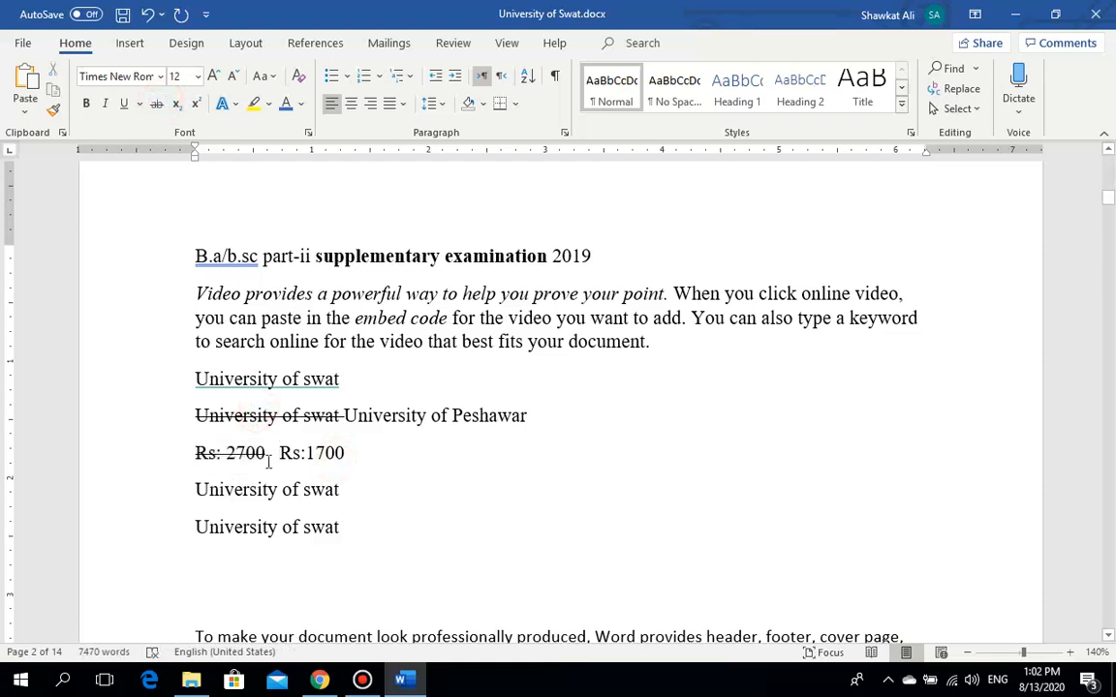
{"action": "left_click", "coordinate": [372, 459]}
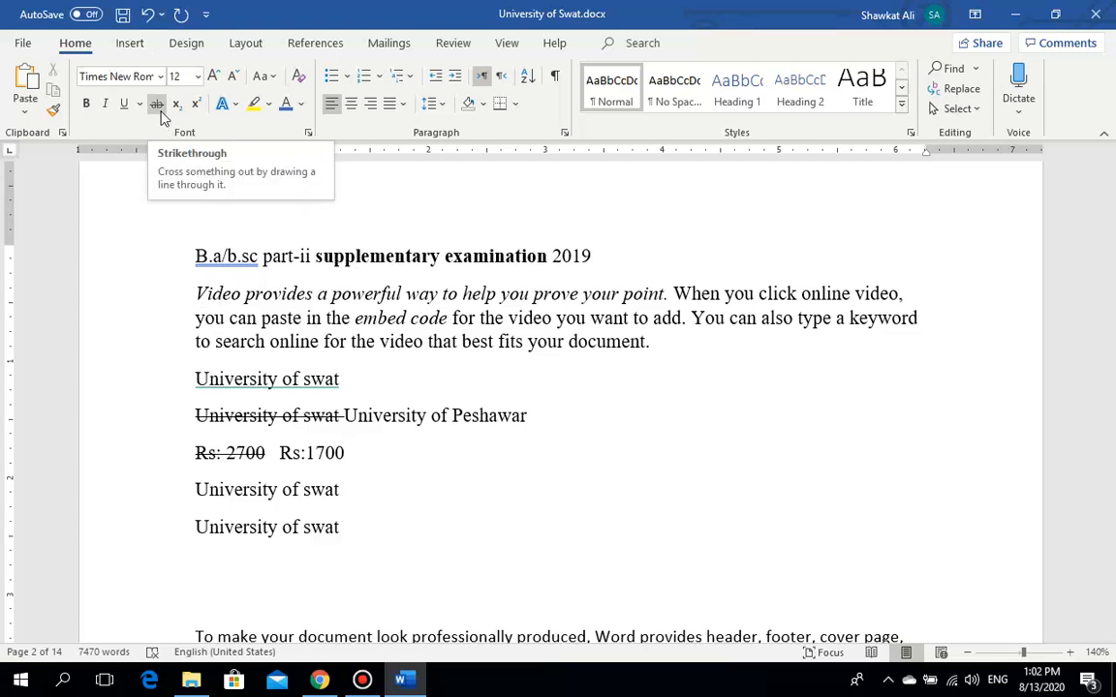
{"action": "left_click", "coordinate": [370, 352]}
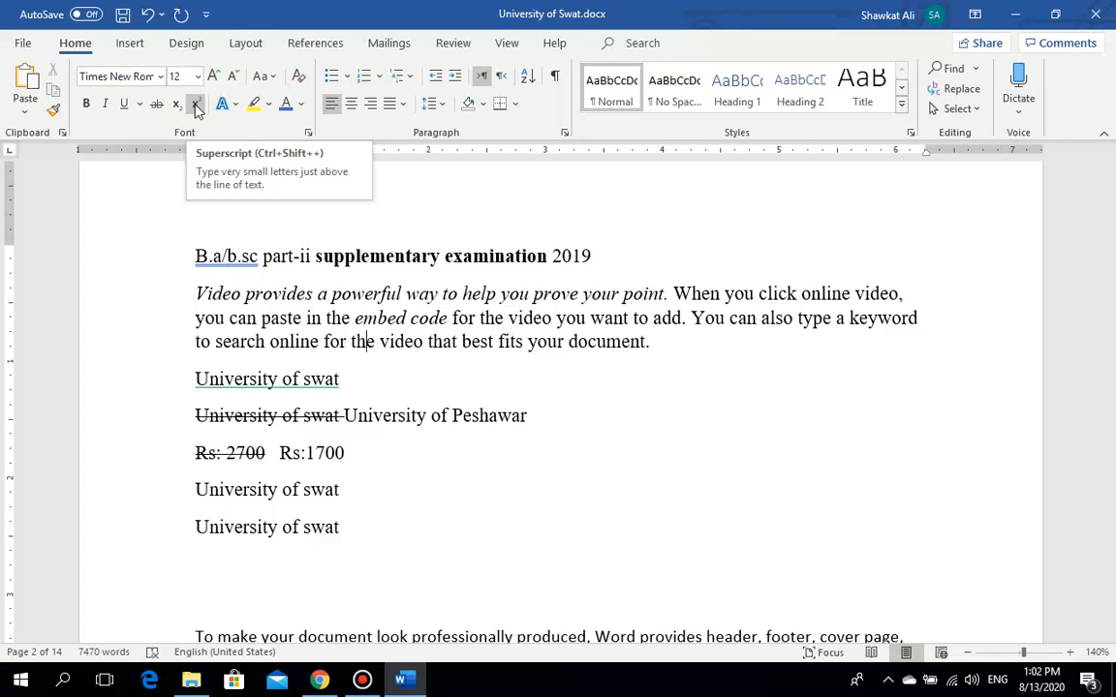
Step: Below the last University of swat line, type 'H2O' and then 'C6H12O6' on the next line
{"action": "left_click", "coordinate": [358, 518]}
{"action": "key", "text": "Return"}
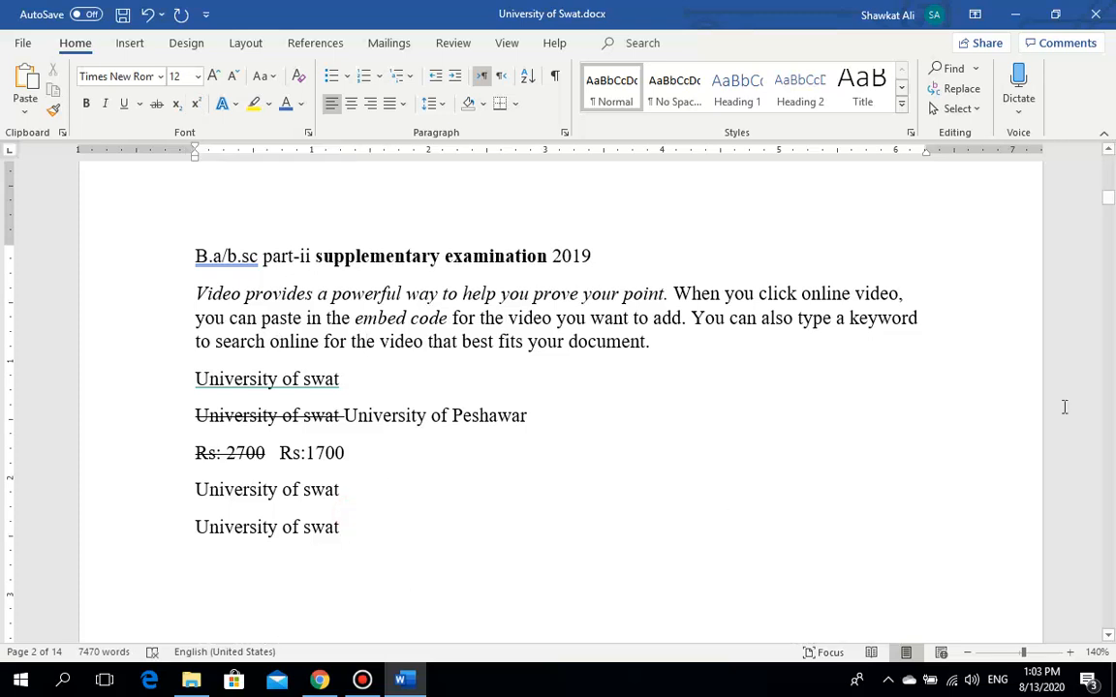
{"action": "left_click", "coordinate": [1107, 199]}
{"action": "left_click_drag", "start_coordinate": [1106, 199], "coordinate": [1106, 207]}
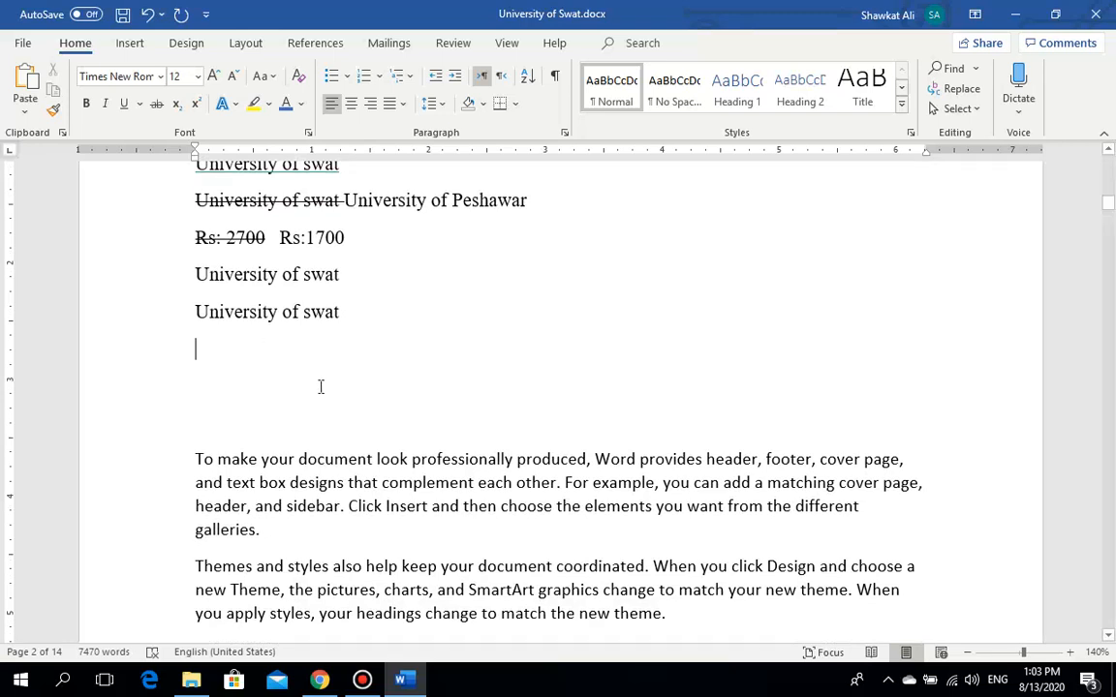
{"action": "type", "text": "H"}
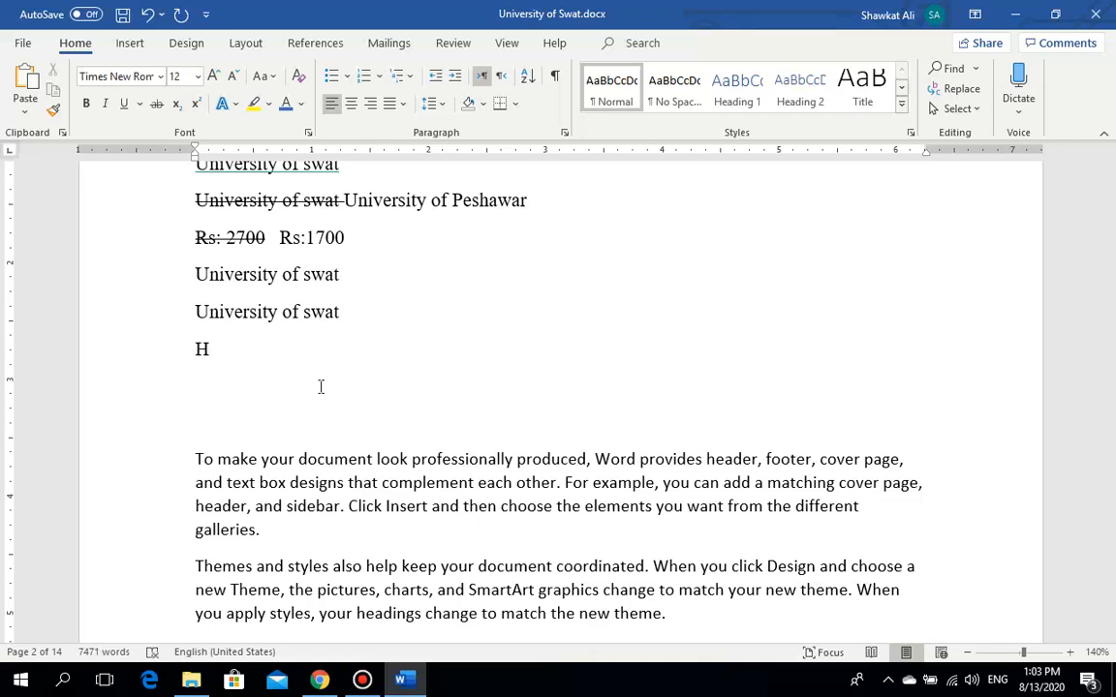
{"action": "type", "text": "2"}
{"action": "type", "text": "o"}
{"action": "key", "text": "BackSpace"}
{"action": "type", "text": "O"}
{"action": "key", "text": "Return"}
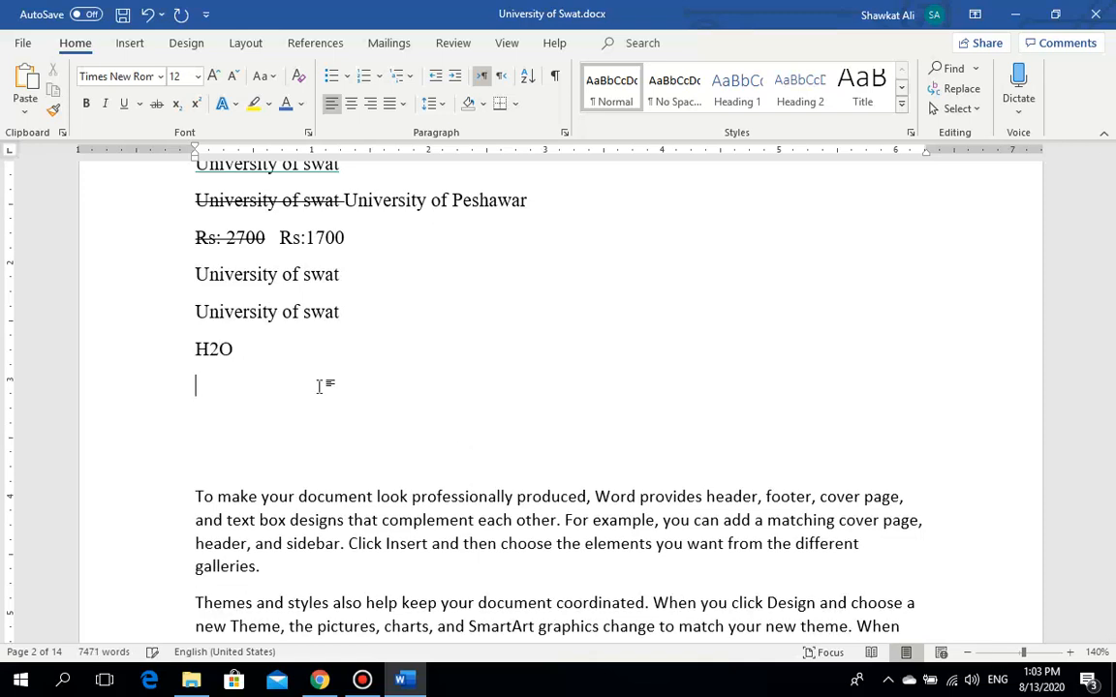
{"action": "type", "text": "C6H12O6"}
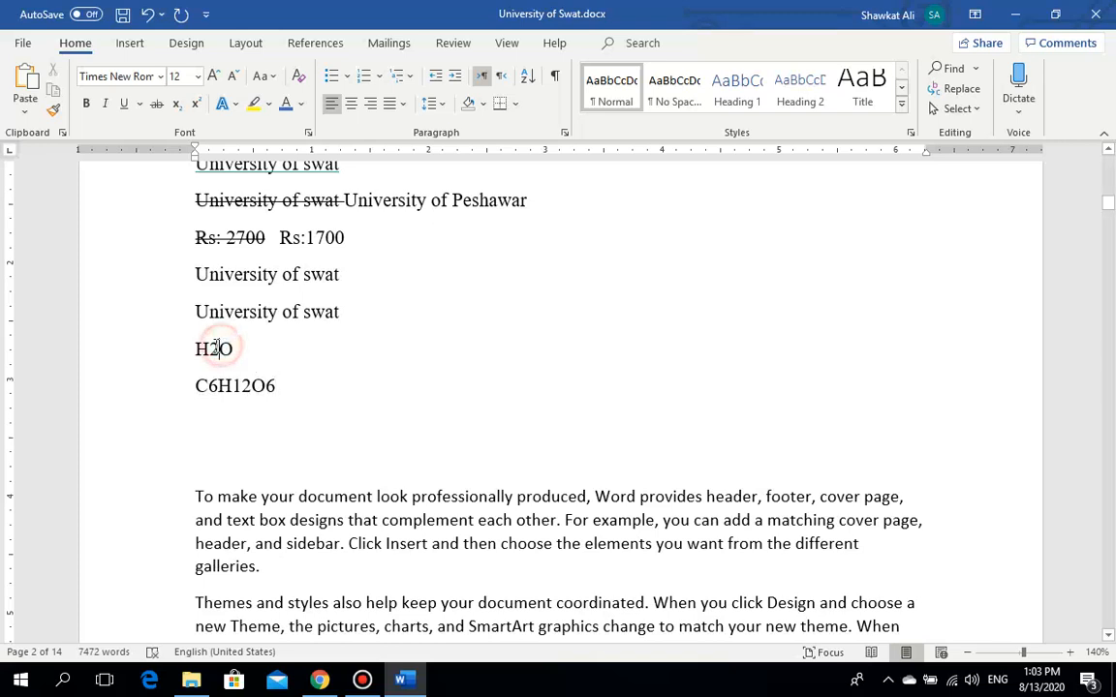
Step: Make the 2 in H2O a subscript
{"action": "left_click_drag", "start_coordinate": [219, 349], "coordinate": [207, 349]}
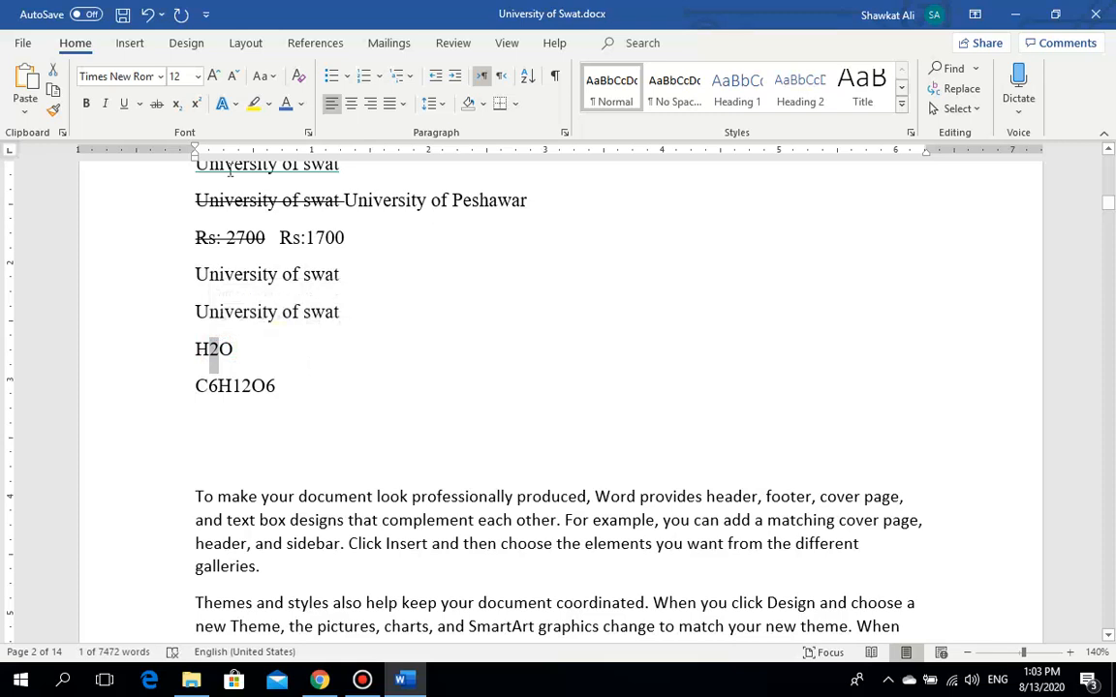
{"action": "left_click", "coordinate": [176, 105]}
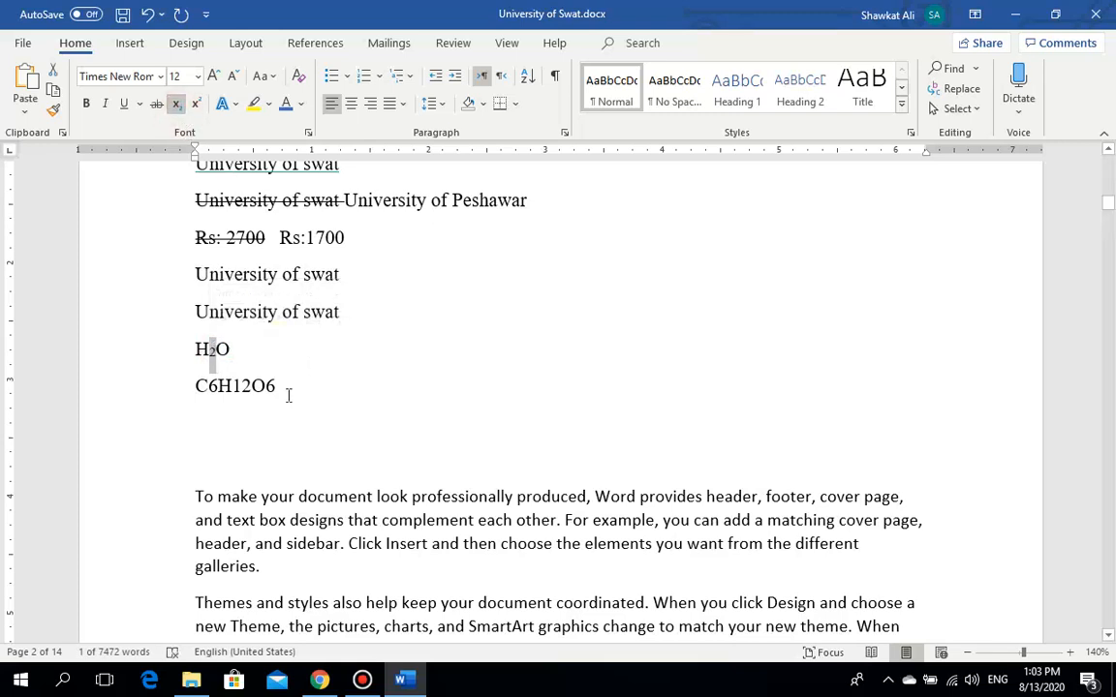
{"action": "left_click", "coordinate": [266, 362]}
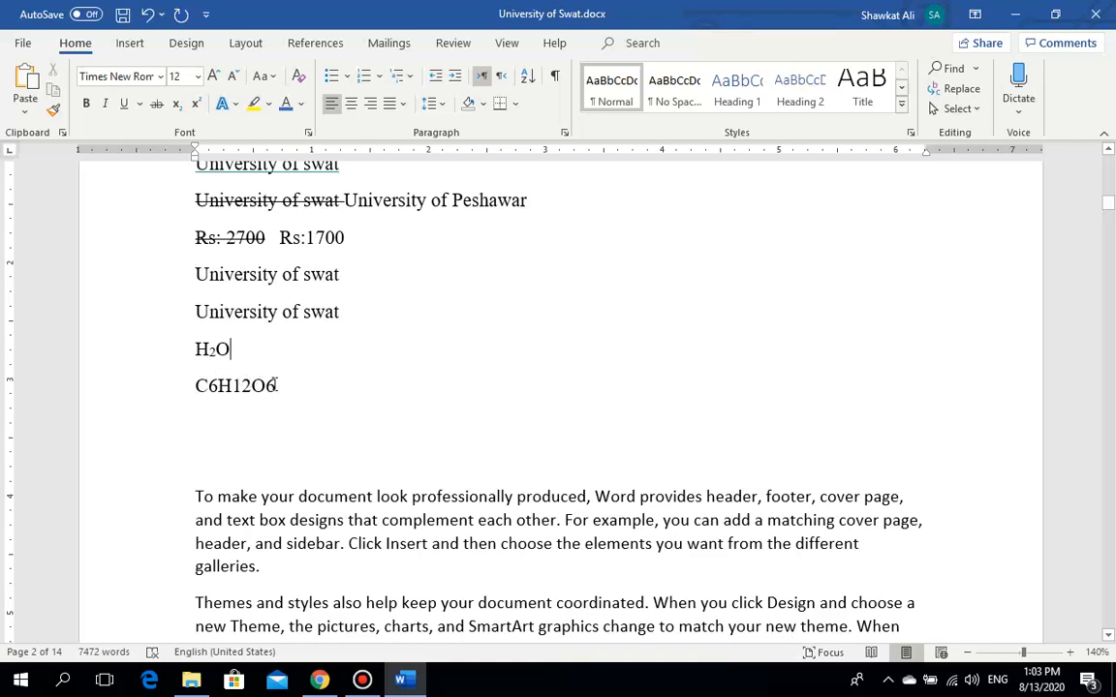
Step: Subscript the digits 6, 12 and 6 in C6H12O6
{"action": "left_click_drag", "start_coordinate": [277, 386], "coordinate": [267, 385]}
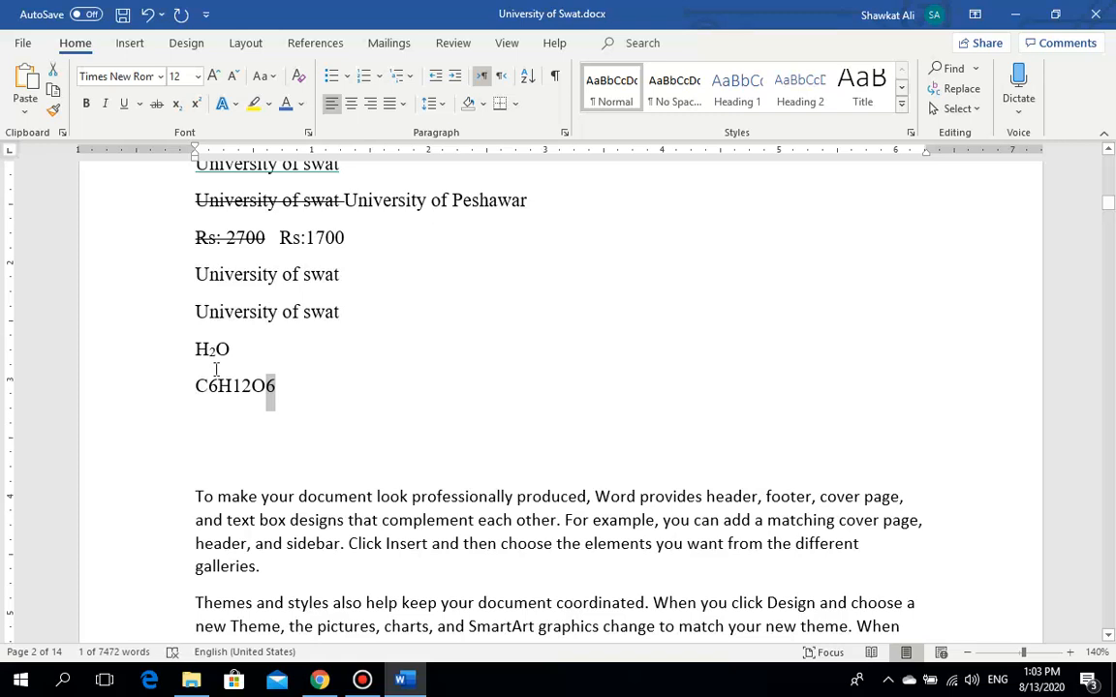
{"action": "left_click", "coordinate": [313, 407]}
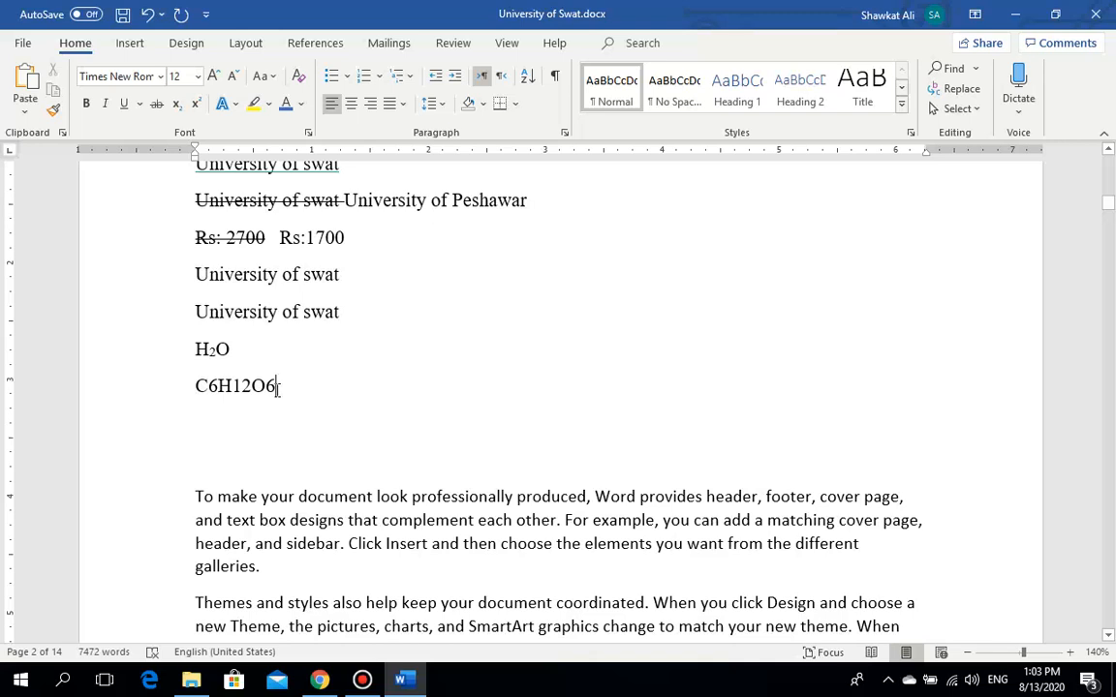
{"action": "double_click", "coordinate": [275, 387]}
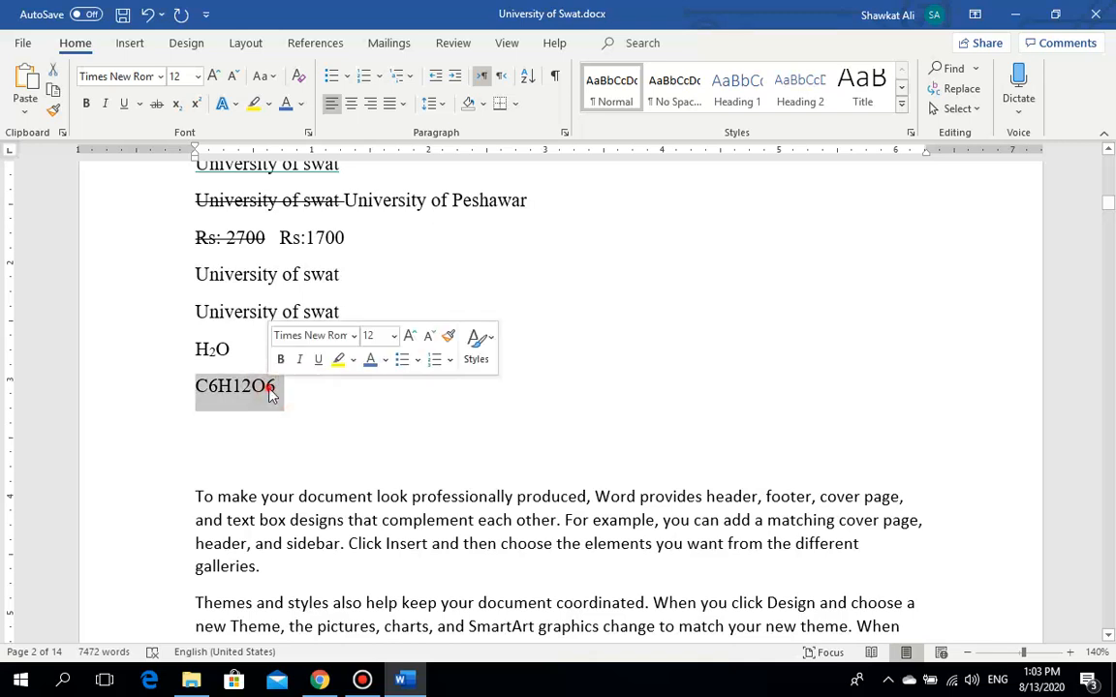
{"action": "left_click", "coordinate": [272, 386]}
{"action": "left_click_drag", "start_coordinate": [273, 386], "coordinate": [265, 388]}
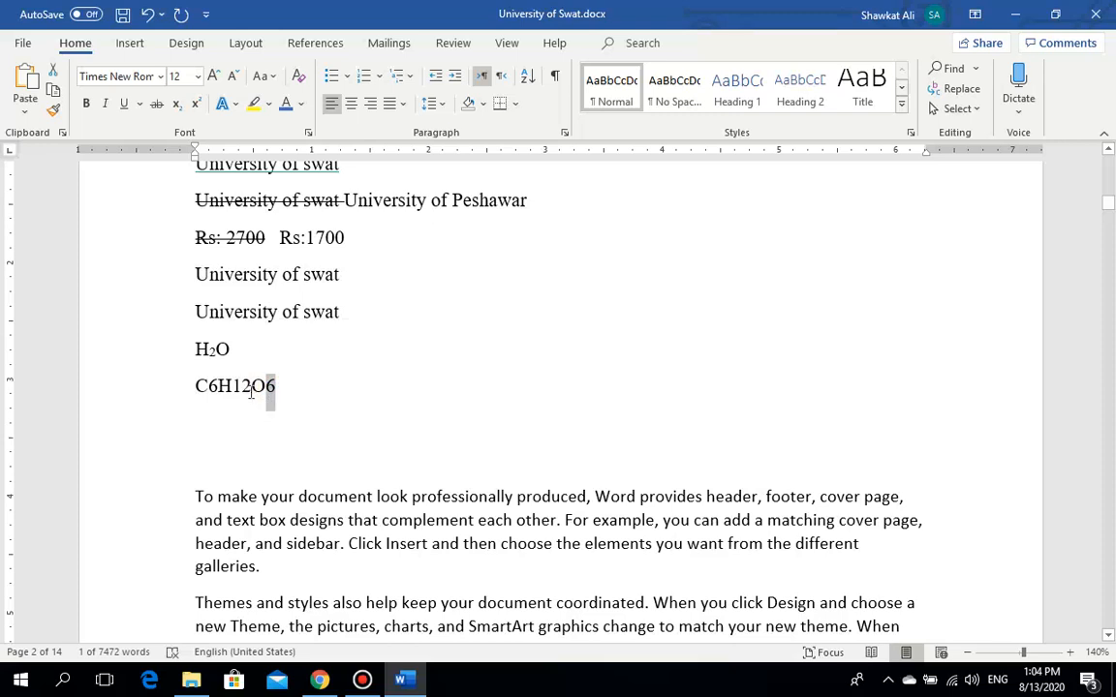
{"action": "left_click_drag", "start_coordinate": [251, 391], "coordinate": [234, 390]}
{"action": "left_click_drag", "start_coordinate": [218, 388], "coordinate": [208, 388]}
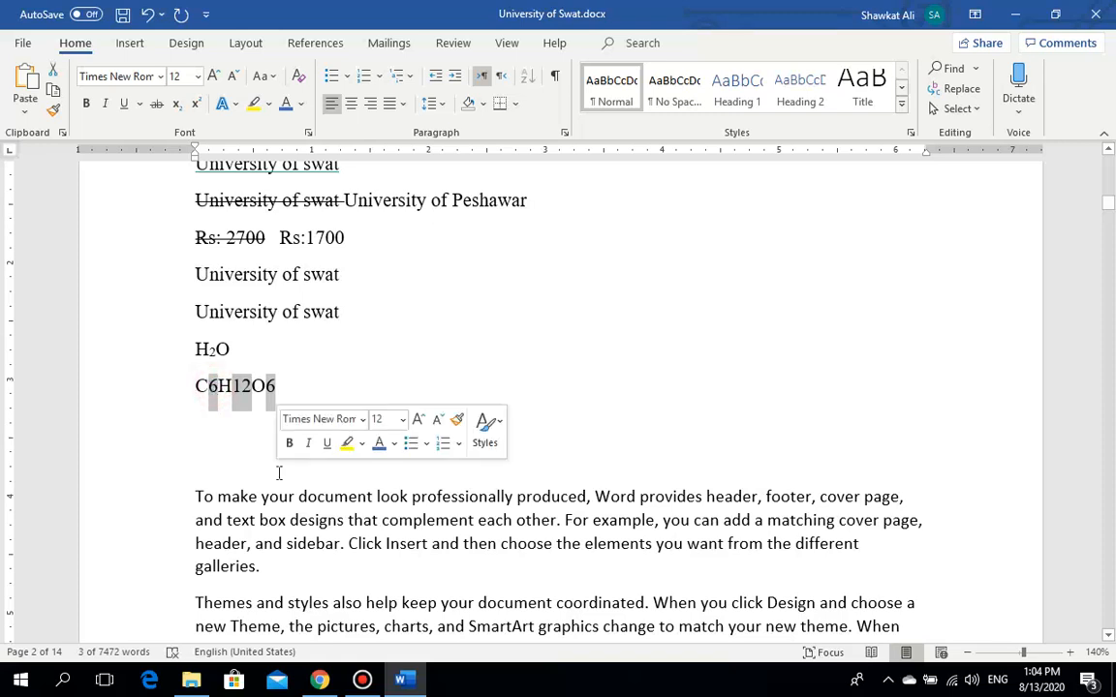
{"action": "left_click", "coordinate": [177, 105]}
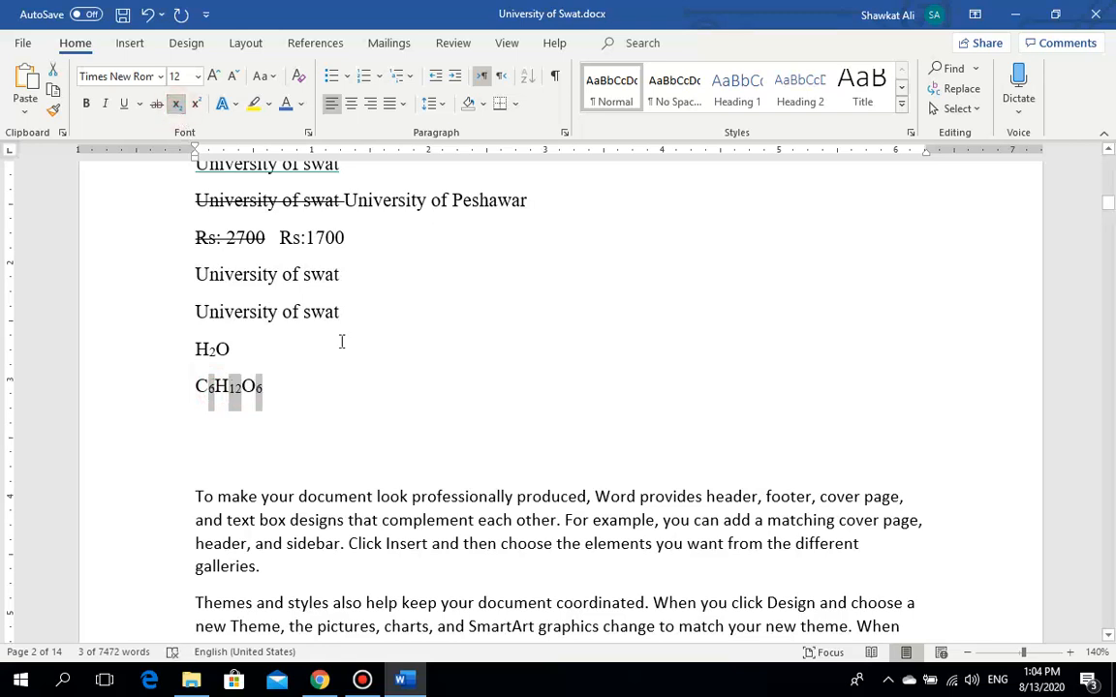
{"action": "left_click", "coordinate": [269, 311]}
{"action": "left_click", "coordinate": [279, 389]}
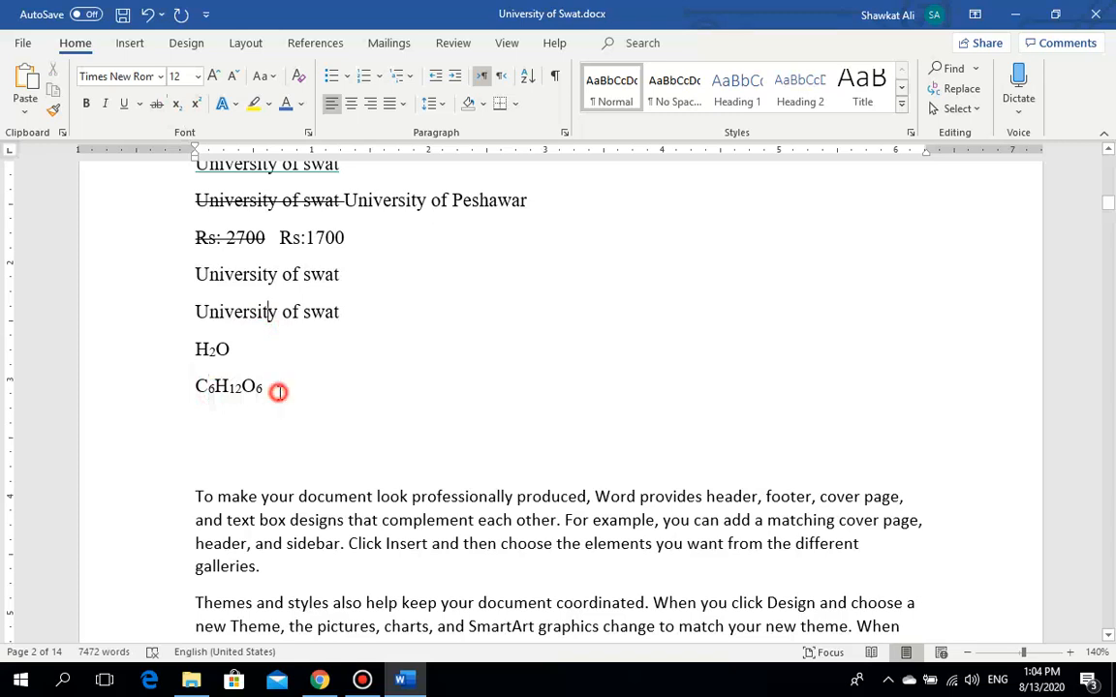
{"action": "left_click", "coordinate": [246, 352]}
{"action": "left_click", "coordinate": [345, 311]}
Step: Add a new line 'X7' above H₂O with the 7 set as superscript
{"action": "key", "text": "Return"}
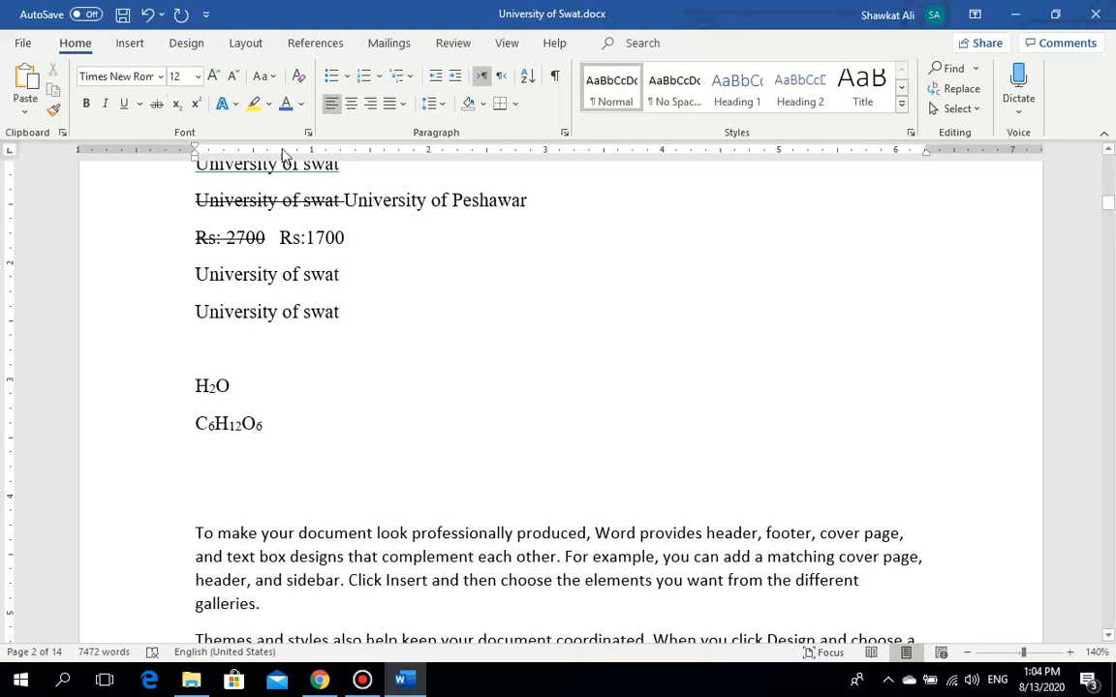
{"action": "double_click", "coordinate": [196, 110]}
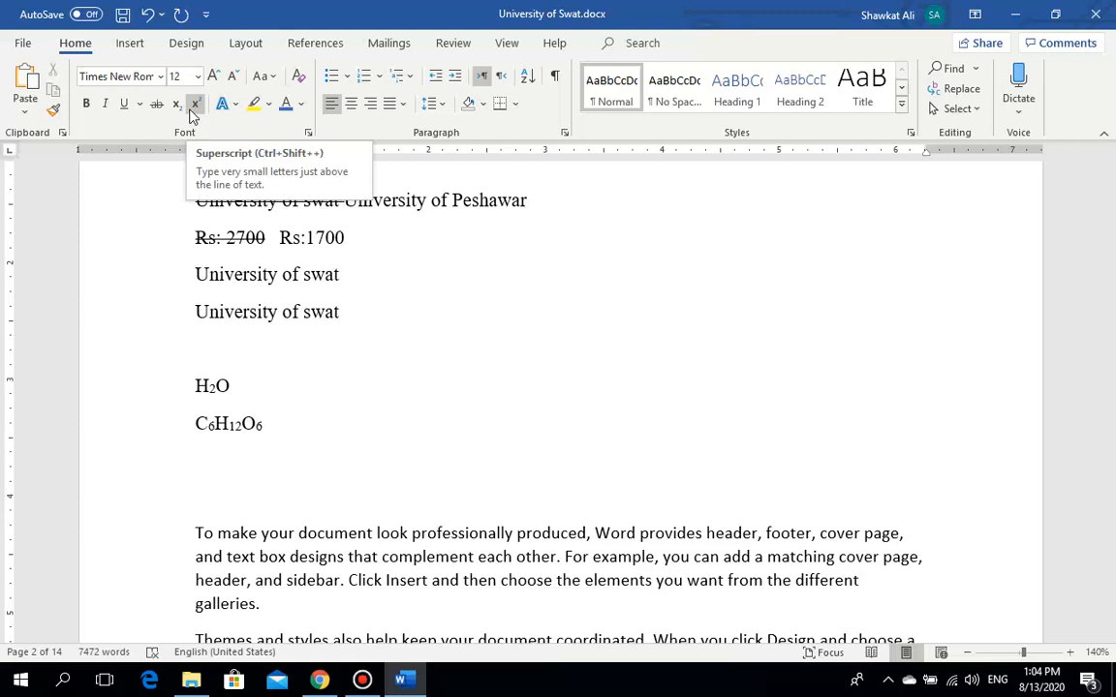
{"action": "type", "text": "x"}
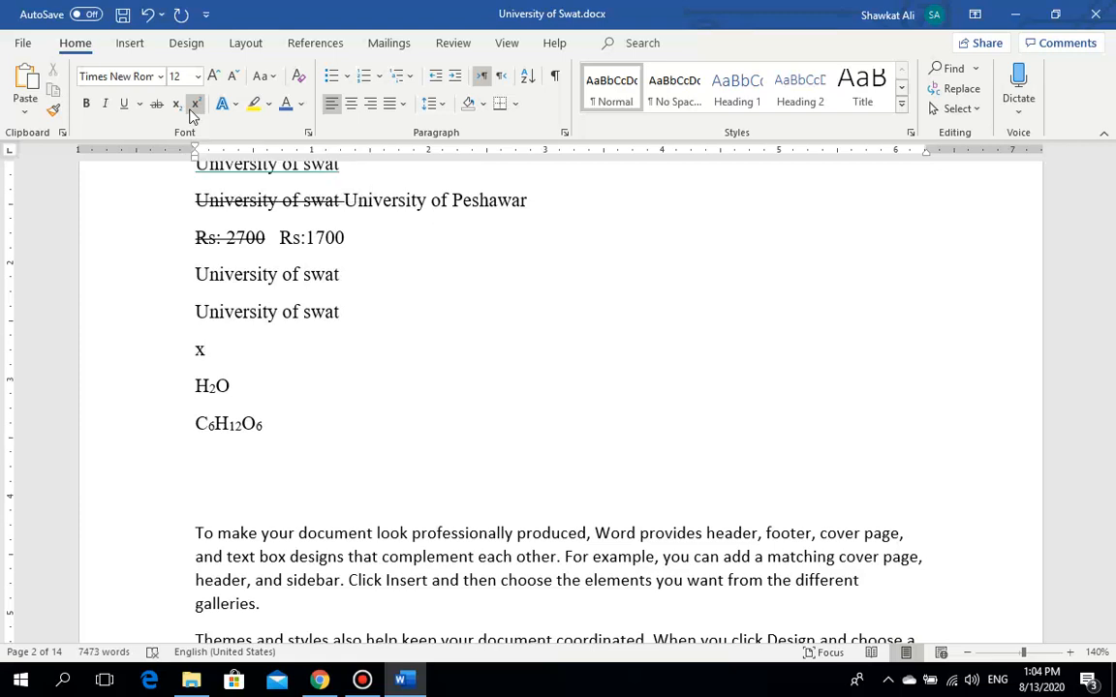
{"action": "type", "text": "7"}
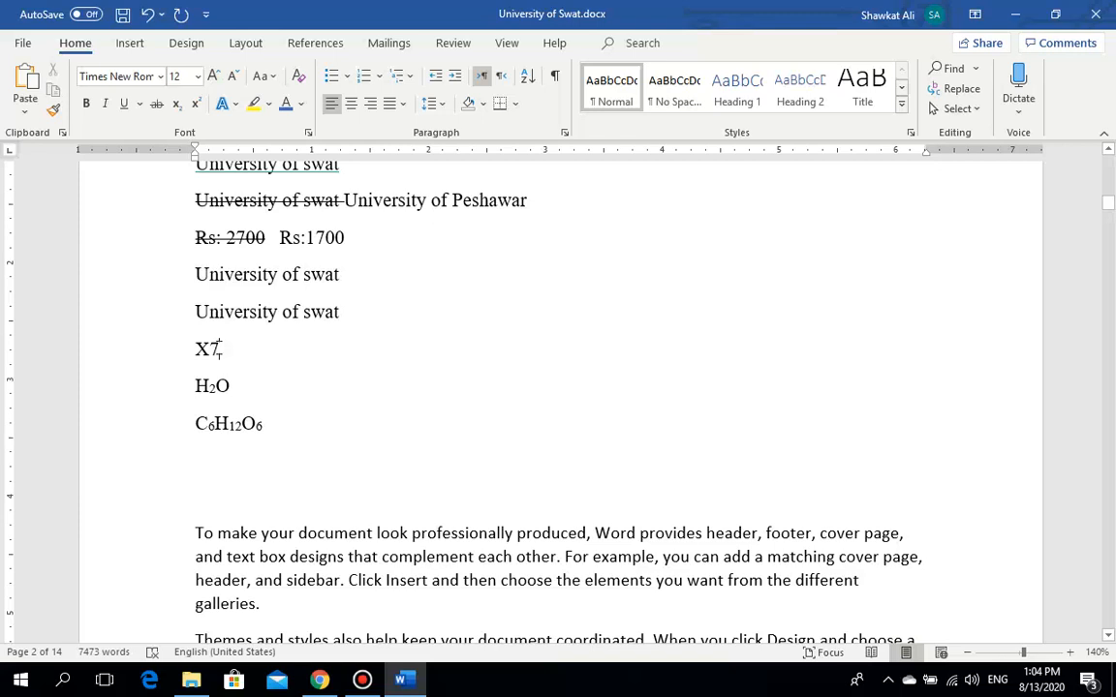
{"action": "left_click_drag", "start_coordinate": [225, 349], "coordinate": [210, 350]}
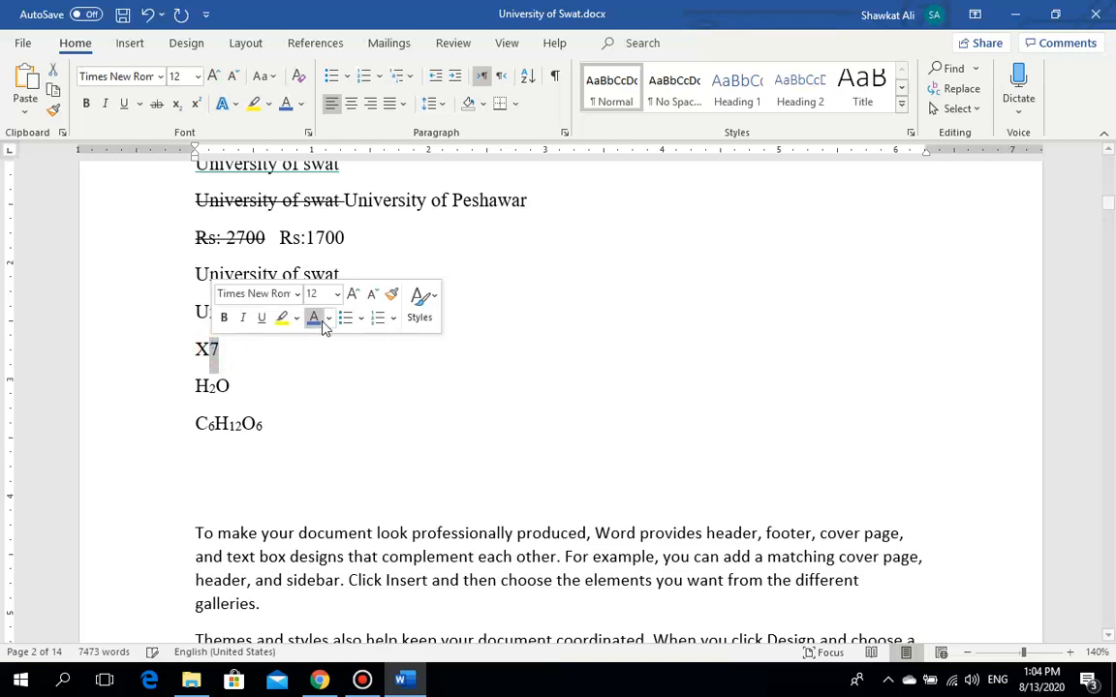
{"action": "left_click", "coordinate": [196, 103]}
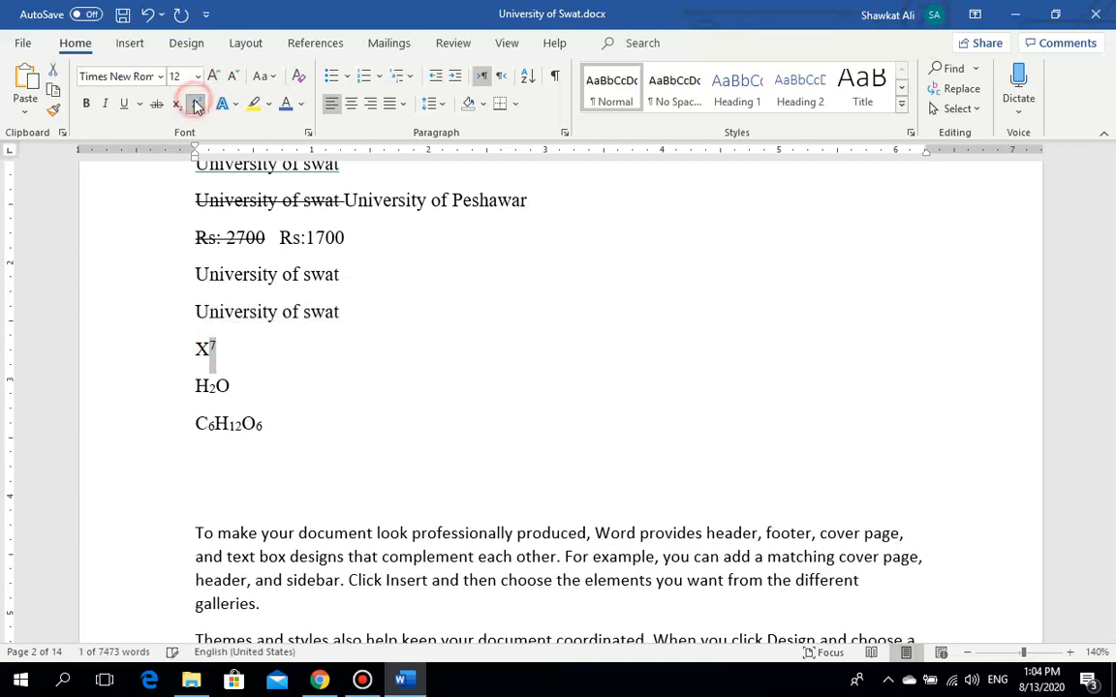
{"action": "left_click", "coordinate": [324, 392]}
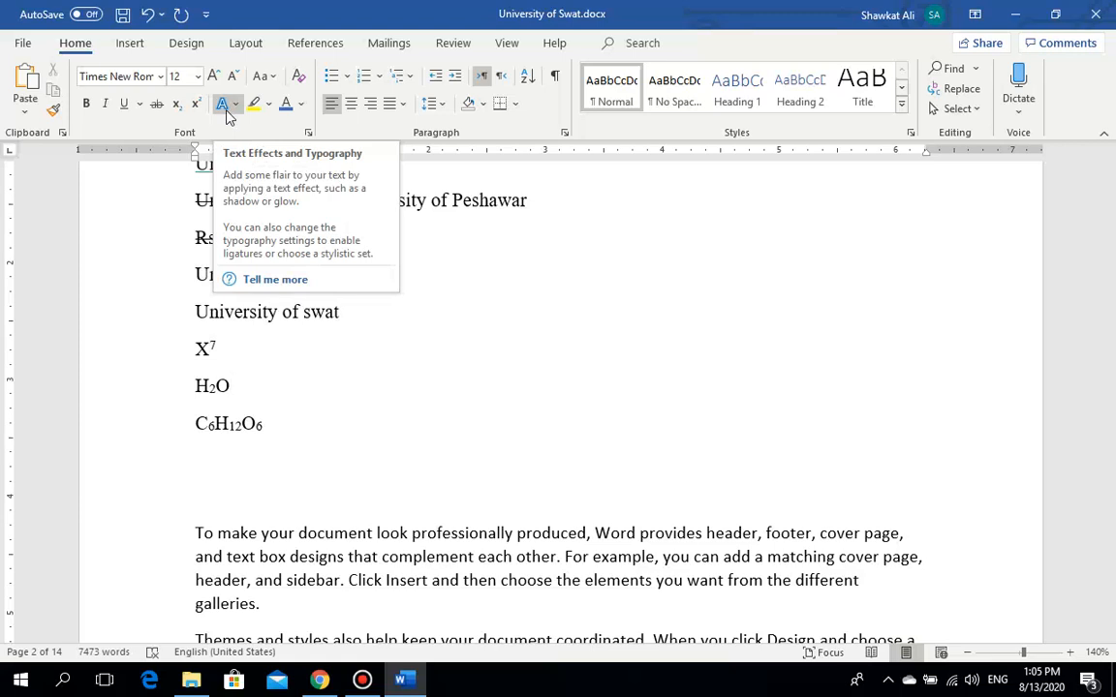
{"action": "left_click", "coordinate": [350, 349]}
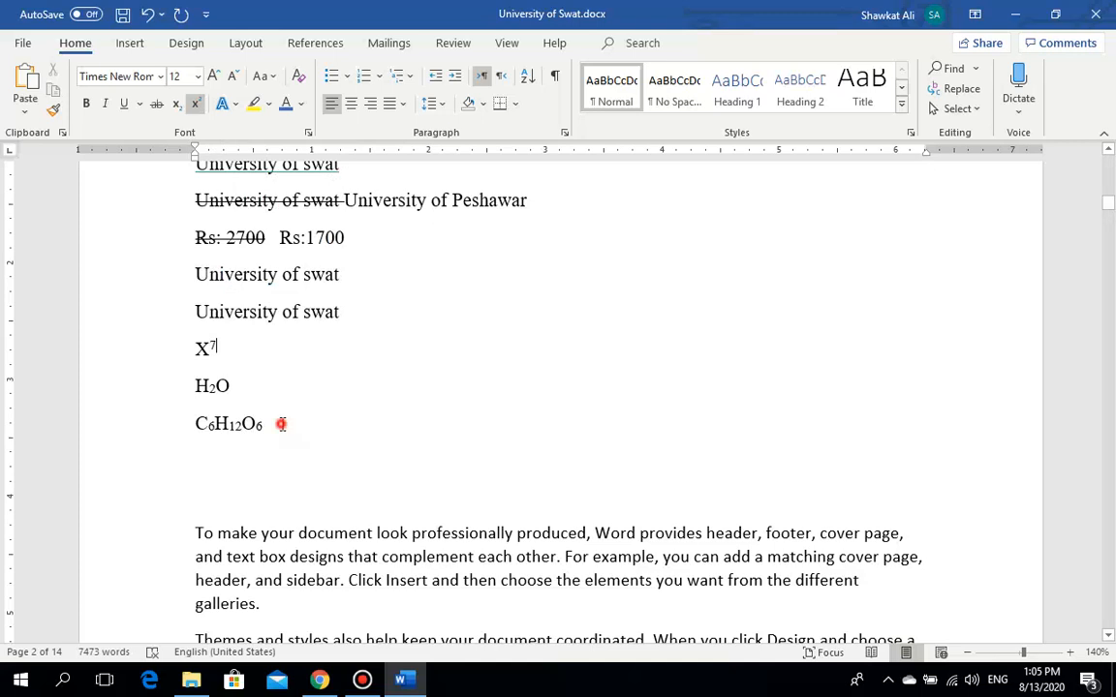
{"action": "left_click_drag", "start_coordinate": [276, 425], "coordinate": [197, 272]}
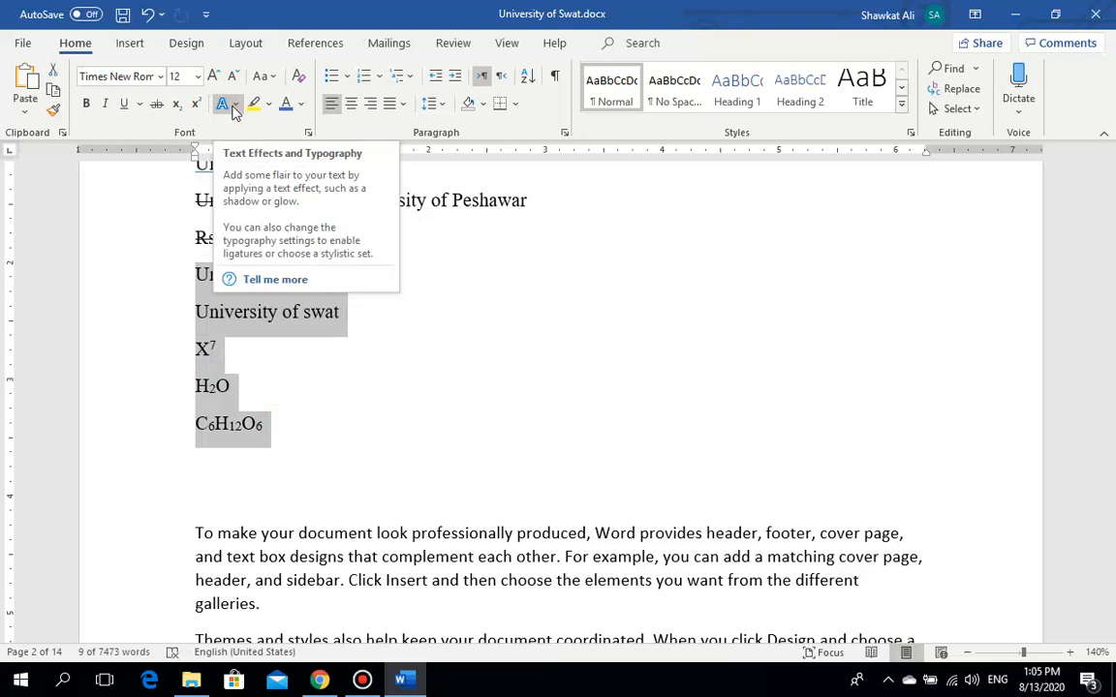
Step: Apply Text Effects presets, ending with dark shadowed text, and a red outline to the five sample lines
{"action": "left_click", "coordinate": [232, 107]}
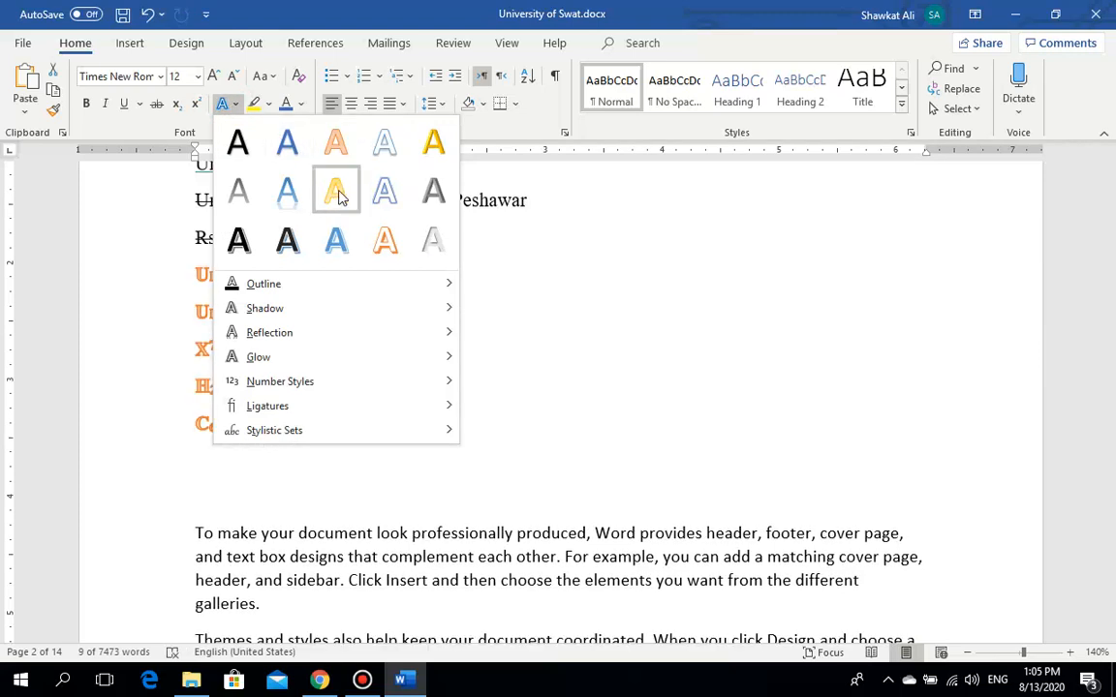
{"action": "left_click", "coordinate": [292, 198]}
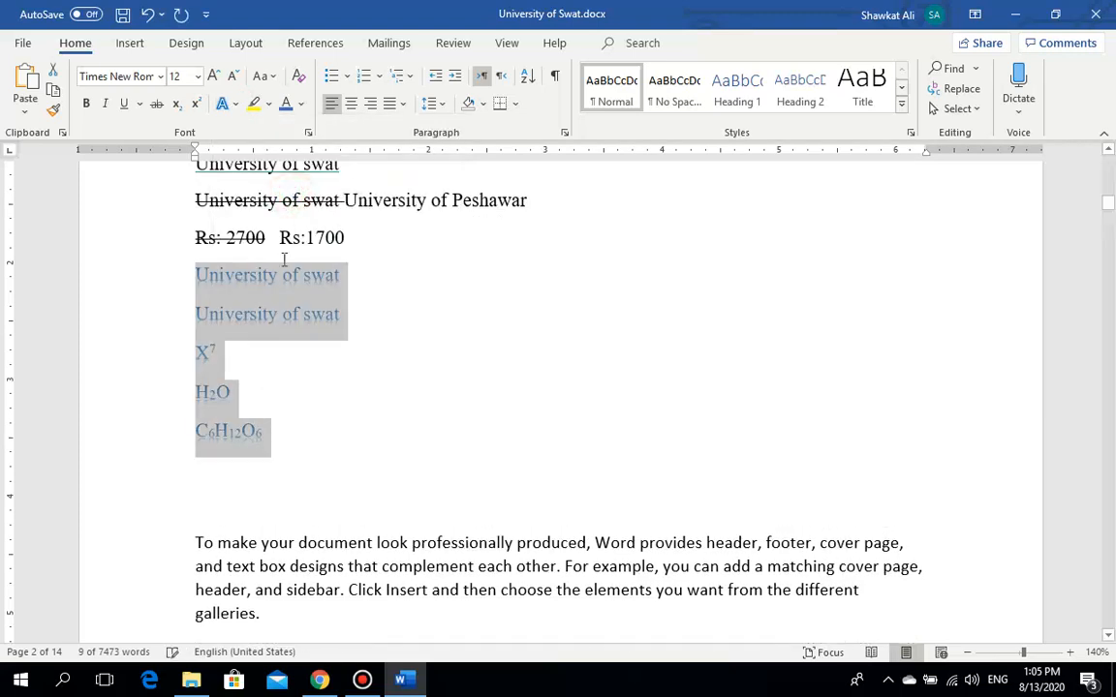
{"action": "left_click", "coordinate": [223, 104]}
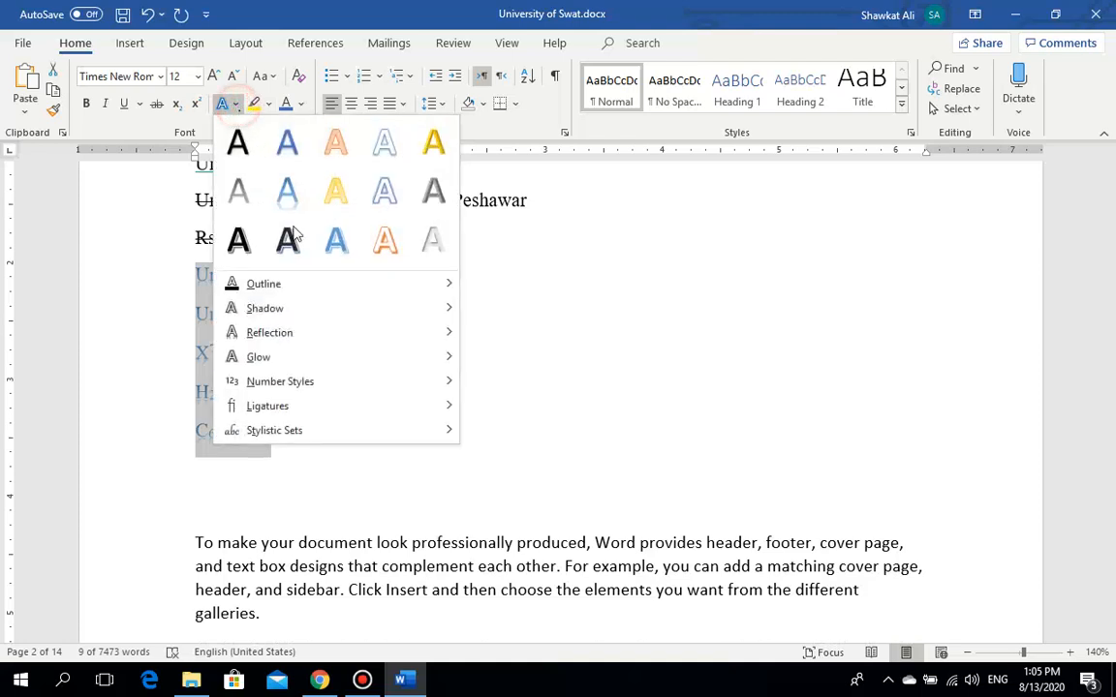
{"action": "left_click", "coordinate": [376, 212]}
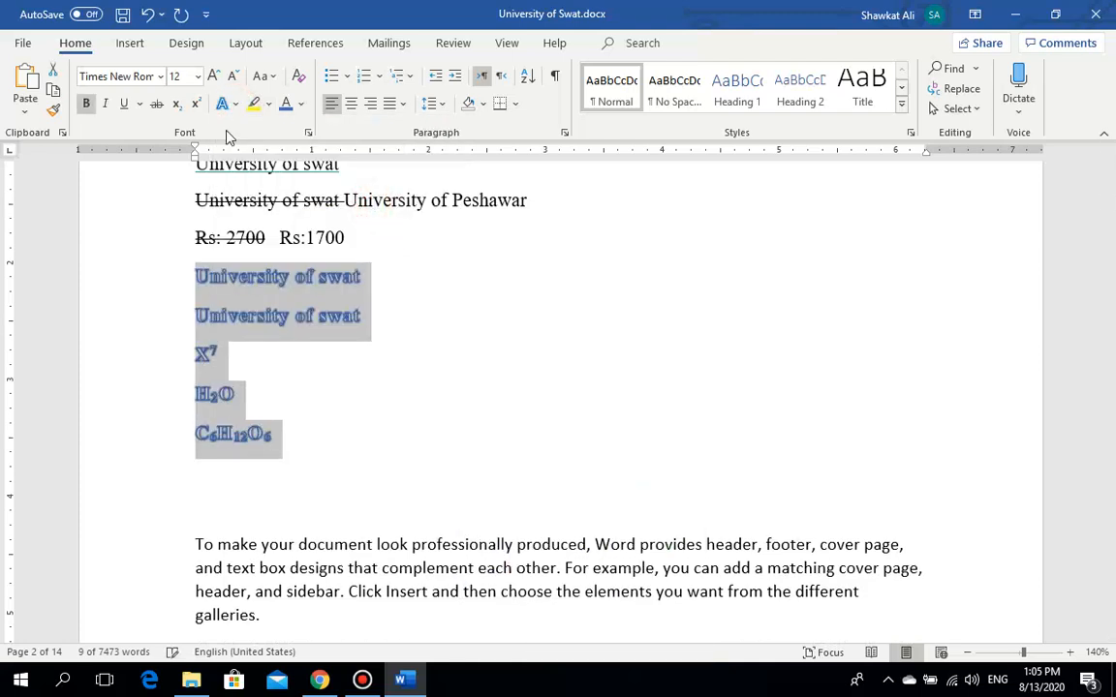
{"action": "left_click", "coordinate": [224, 103]}
{"action": "left_click", "coordinate": [288, 241]}
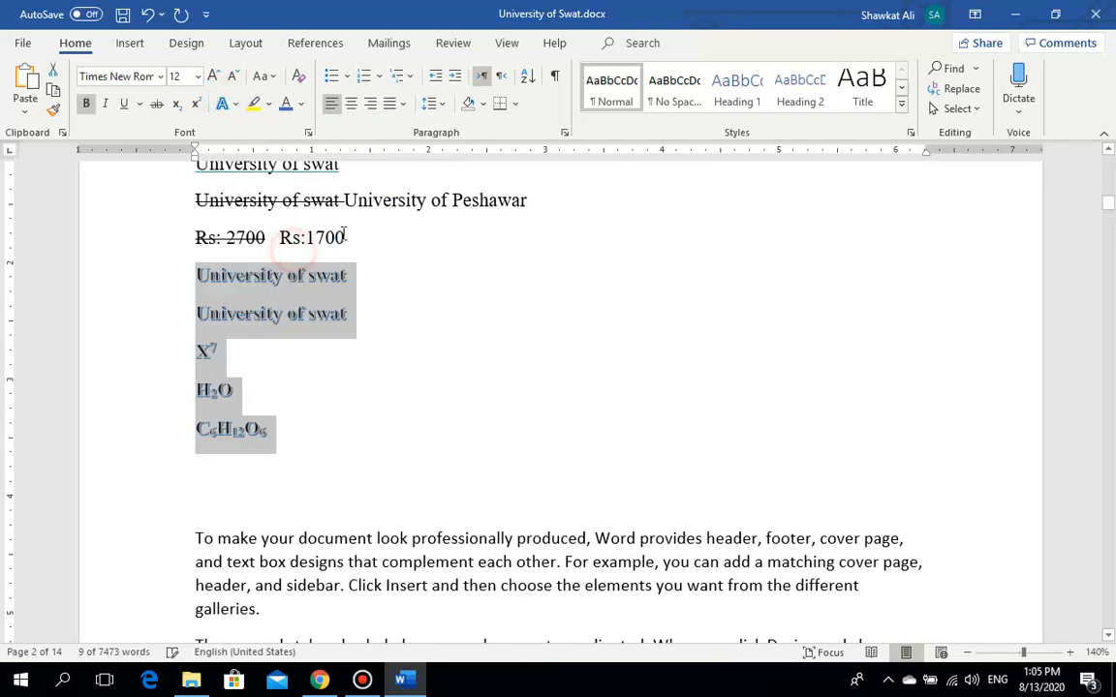
{"action": "left_click", "coordinate": [223, 104]}
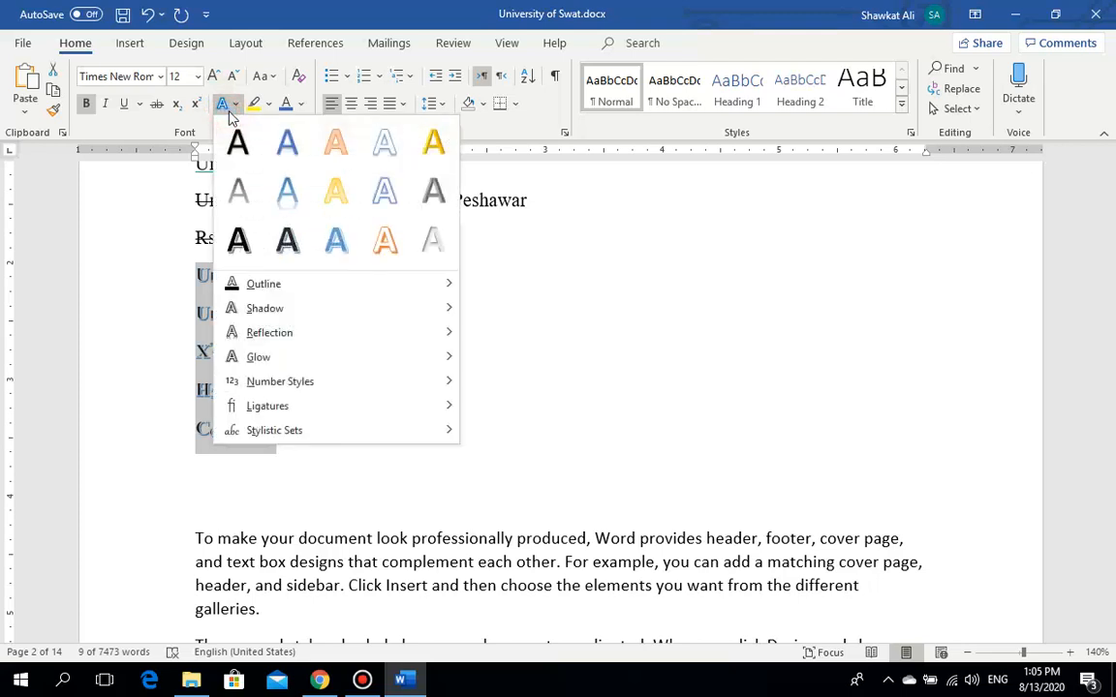
{"action": "mouse_move", "coordinate": [359, 290]}
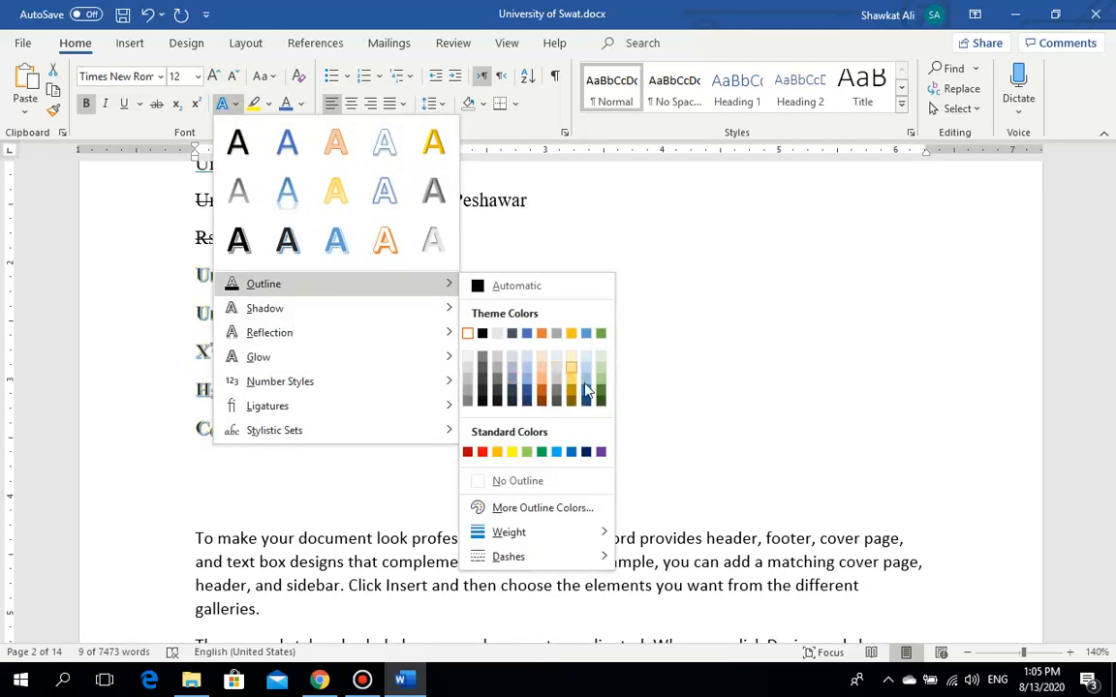
{"action": "left_click", "coordinate": [482, 453]}
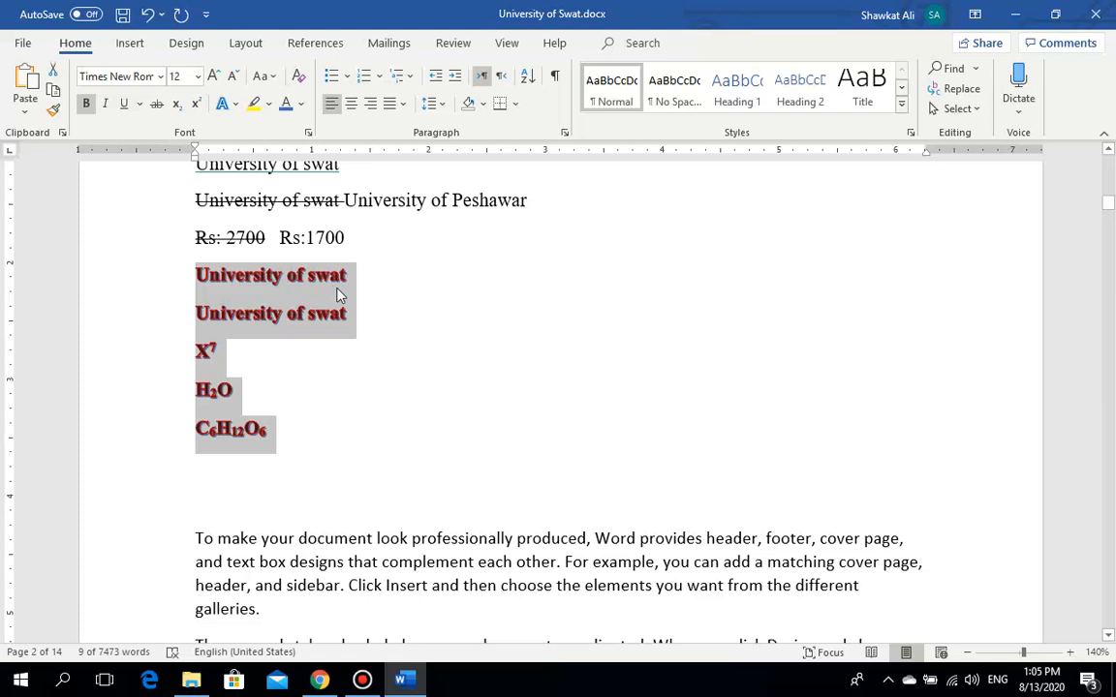
Step: Delete the five styled sample lines
{"action": "left_click", "coordinate": [225, 103]}
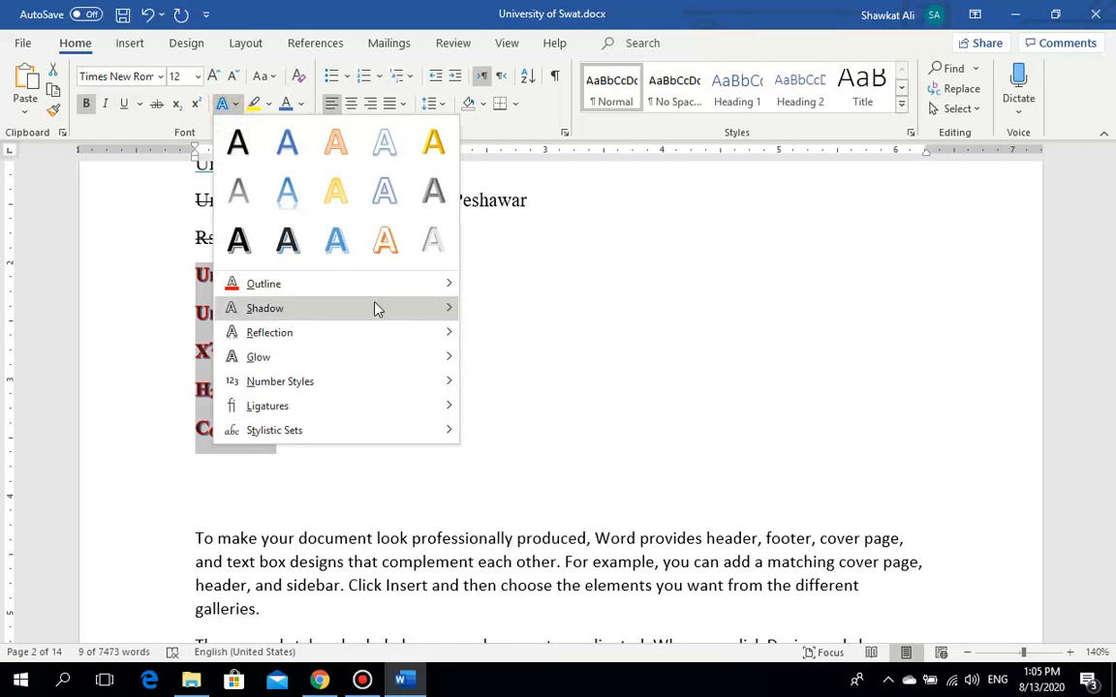
{"action": "mouse_move", "coordinate": [377, 308]}
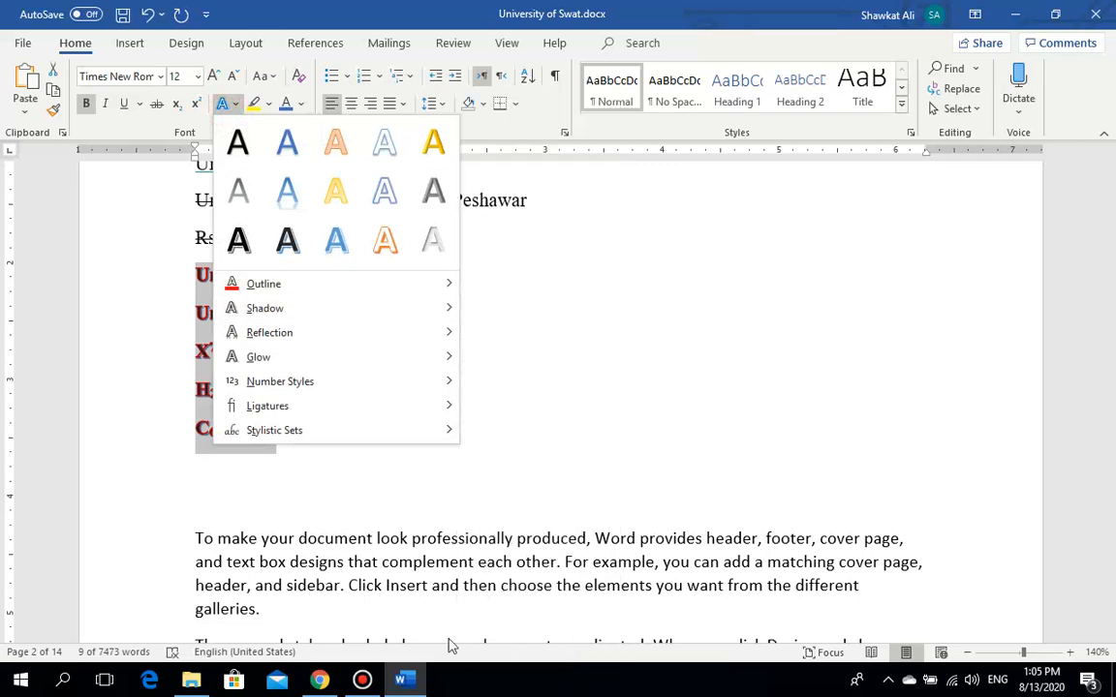
{"action": "left_click", "coordinate": [366, 580]}
{"action": "key", "text": "Delete"}
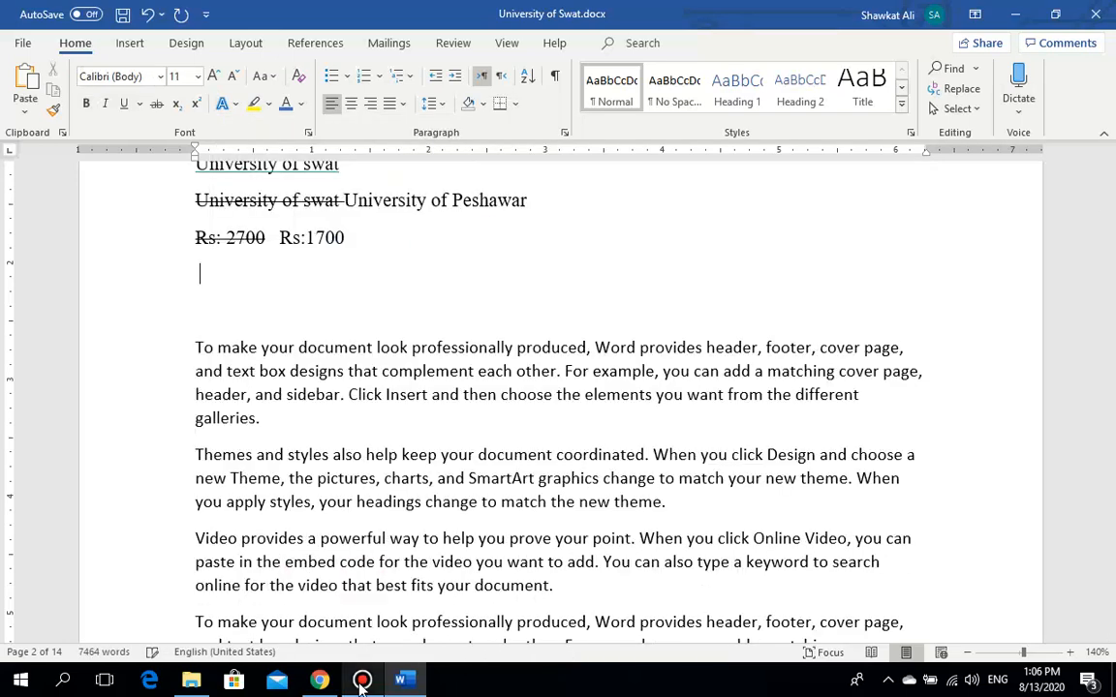
{"action": "left_click", "coordinate": [361, 682]}
{"action": "left_click", "coordinate": [361, 683]}
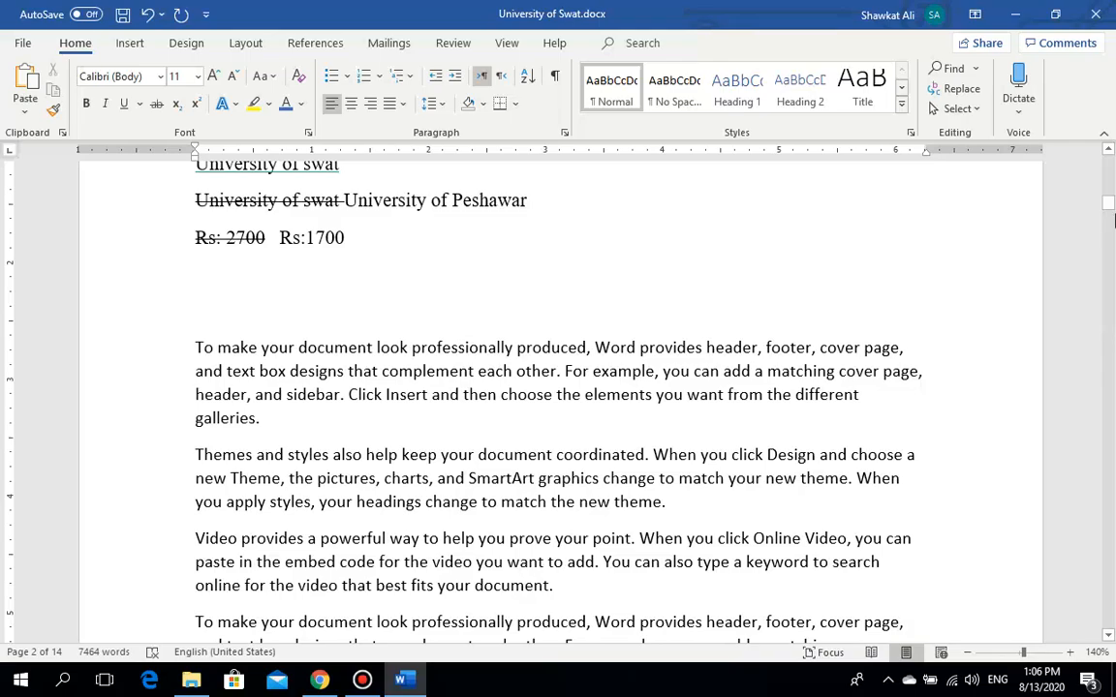
{"action": "mouse_move", "coordinate": [1110, 207]}
{"action": "left_mouse_down"}
{"action": "mouse_move", "coordinate": [1110, 223]}
{"action": "mouse_move", "coordinate": [1112, 205]}
{"action": "left_mouse_up"}
{"action": "key", "text": "Left"}
{"action": "key", "text": "Return"}
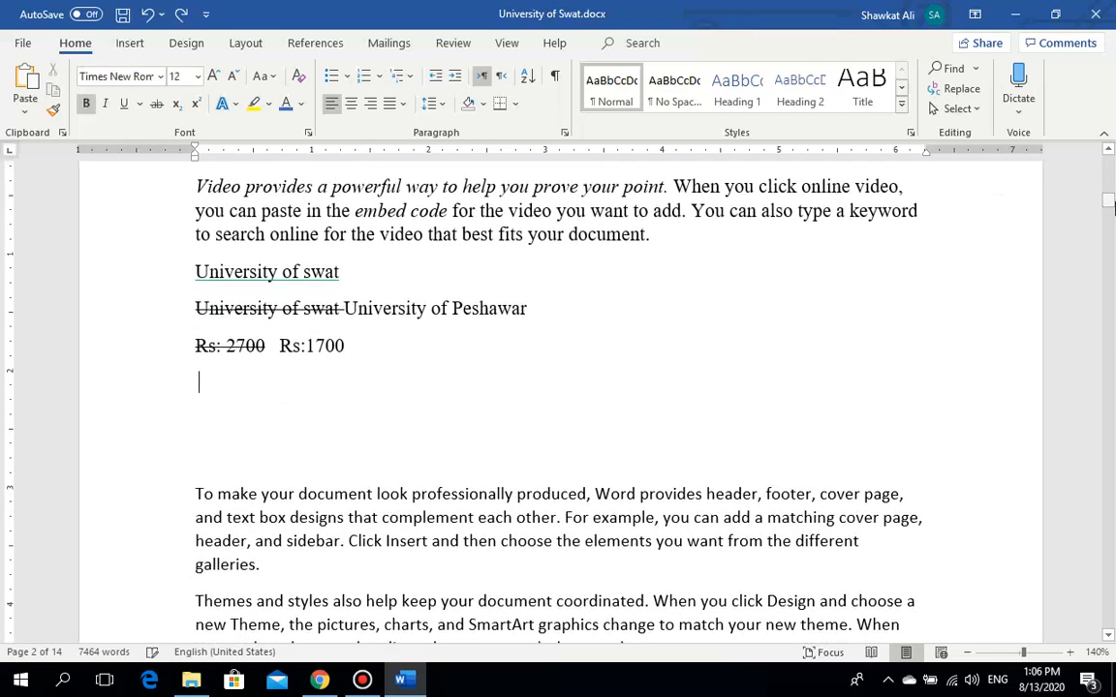
{"action": "key", "text": "ctrl+z"}
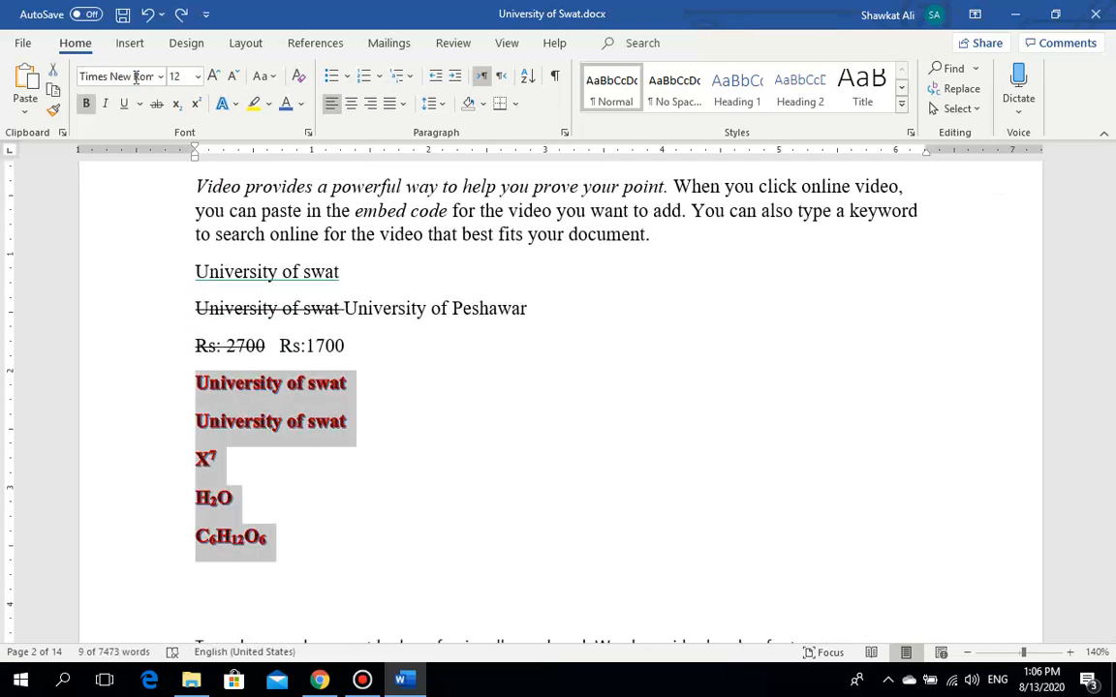
{"action": "left_click", "coordinate": [222, 104]}
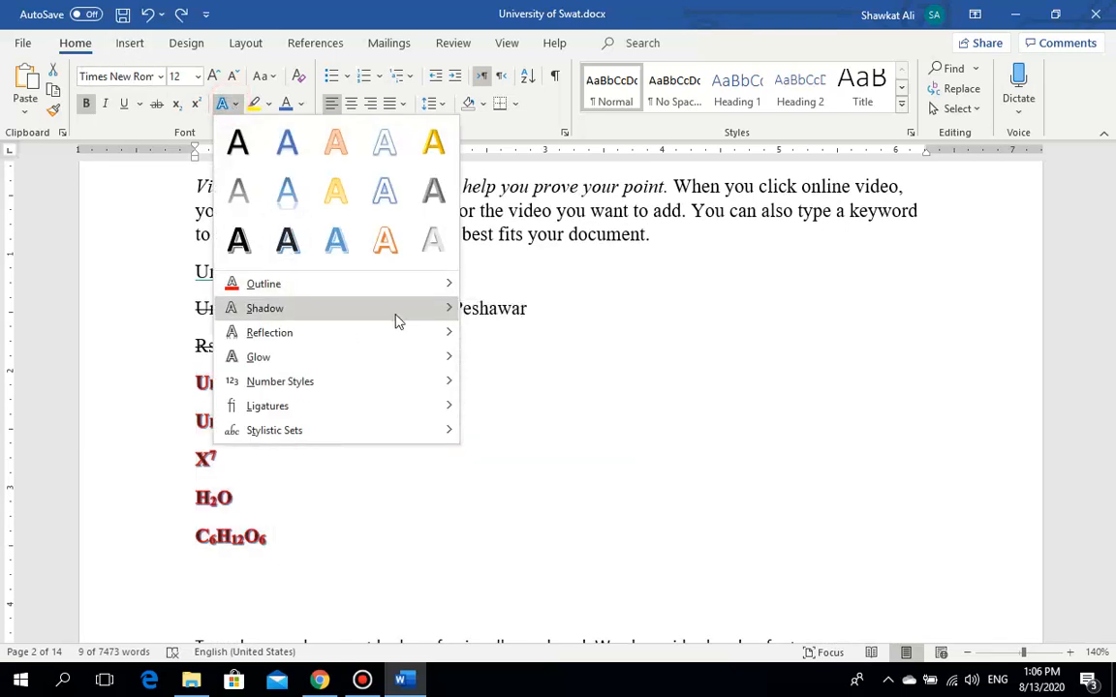
{"action": "mouse_move", "coordinate": [393, 310]}
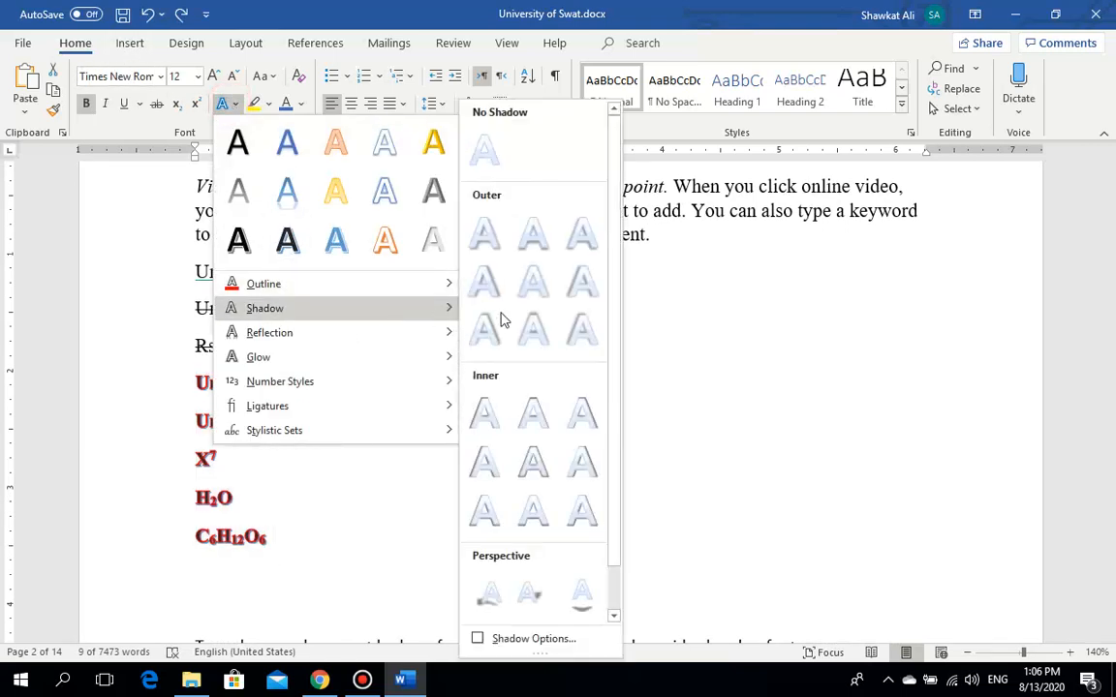
{"action": "left_click", "coordinate": [500, 595]}
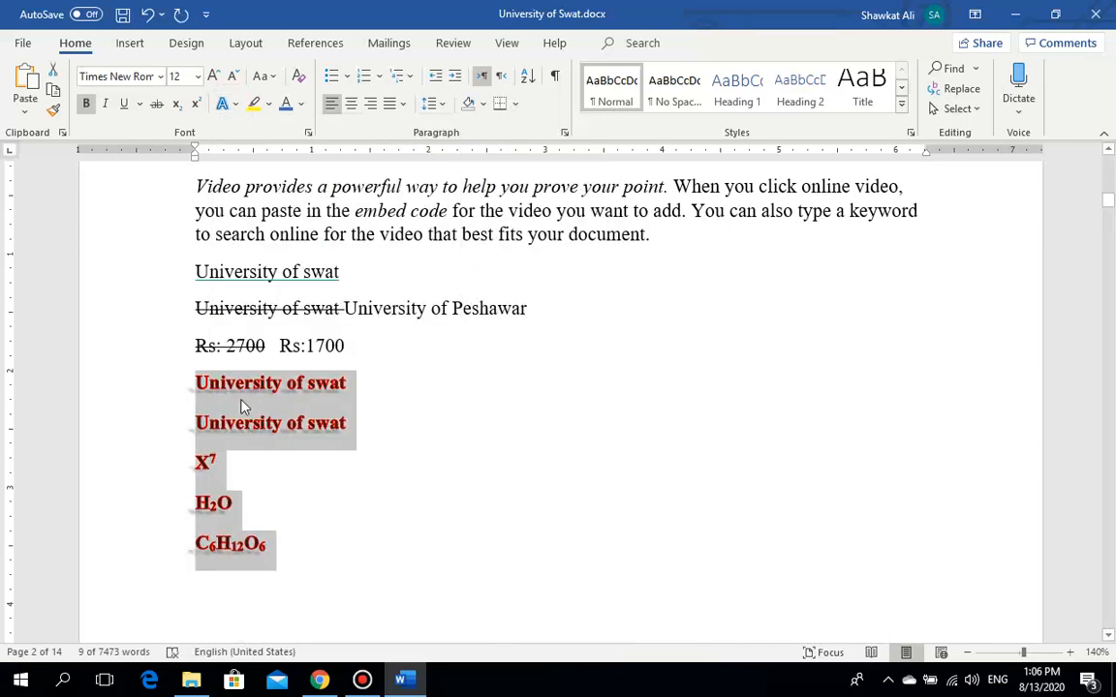
{"action": "left_click", "coordinate": [224, 104]}
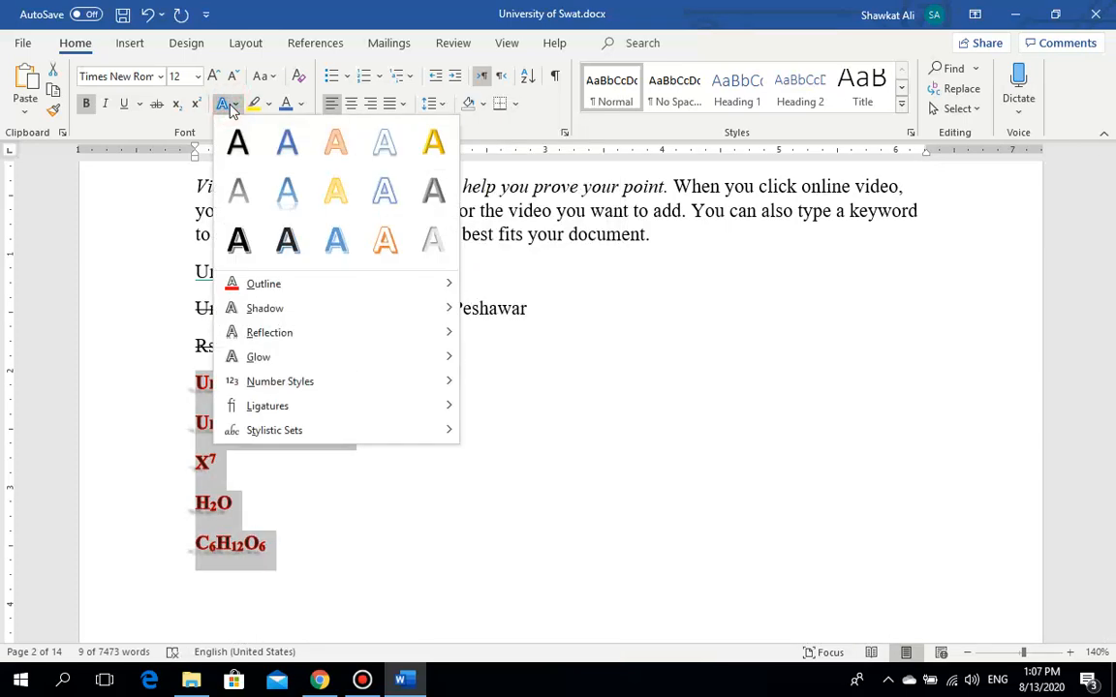
{"action": "mouse_move", "coordinate": [385, 331]}
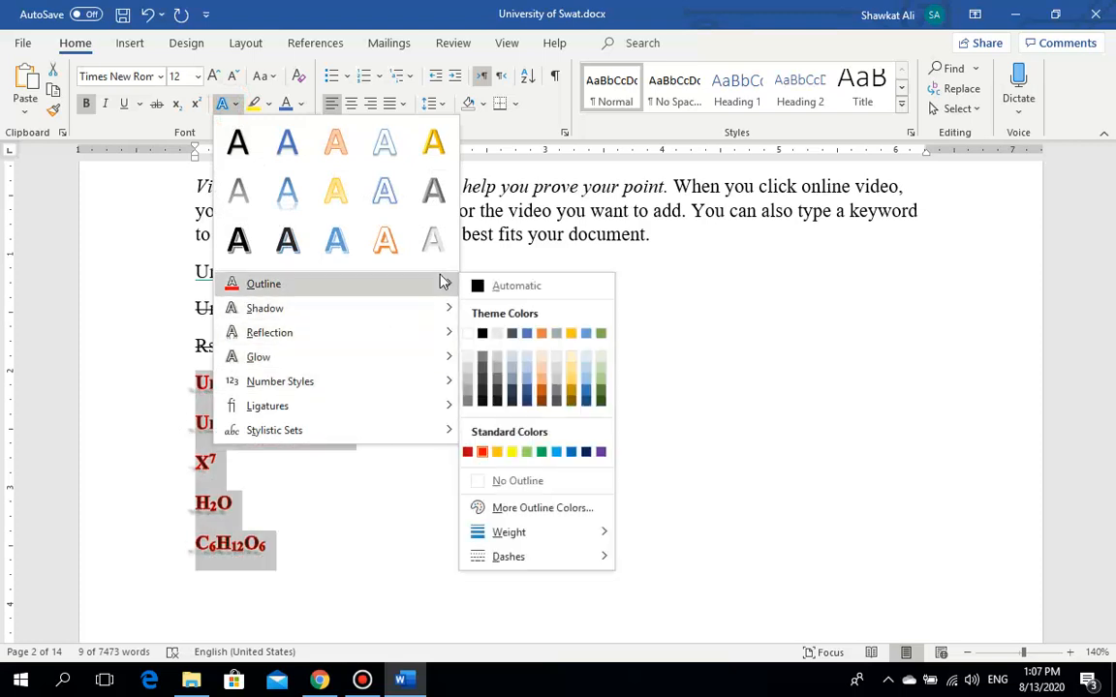
{"action": "left_click", "coordinate": [194, 117]}
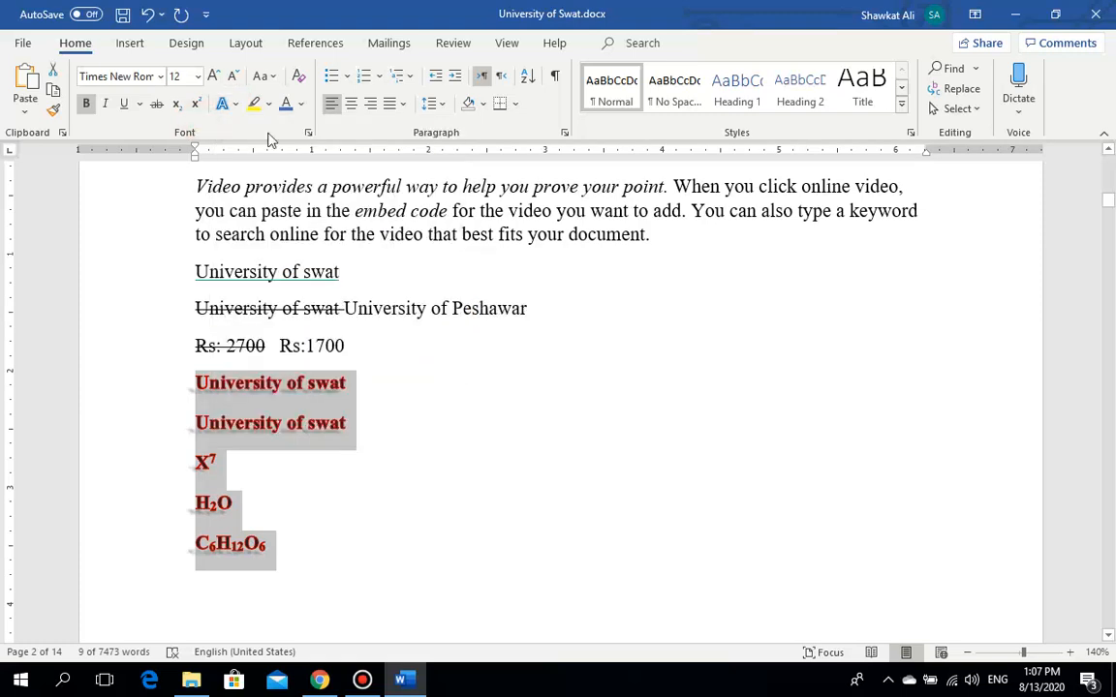
{"action": "left_click", "coordinate": [370, 318]}
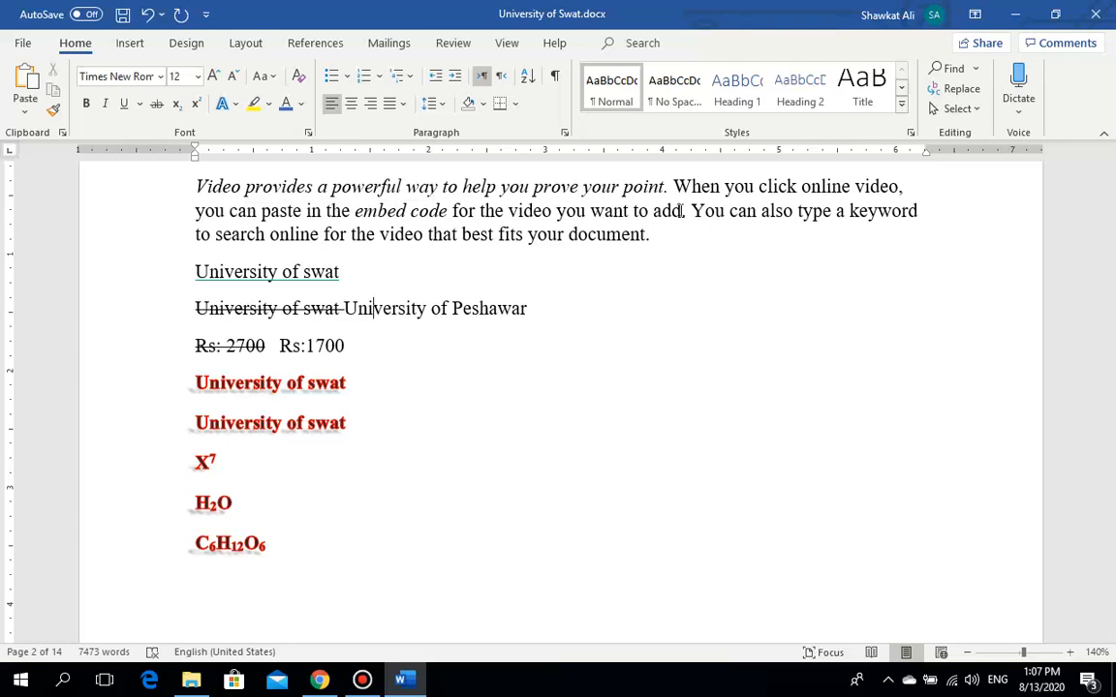
{"action": "mouse_move", "coordinate": [684, 211]}
{"action": "left_mouse_down"}
{"action": "mouse_move", "coordinate": [628, 209]}
{"action": "mouse_move", "coordinate": [675, 194]}
{"action": "left_mouse_up"}
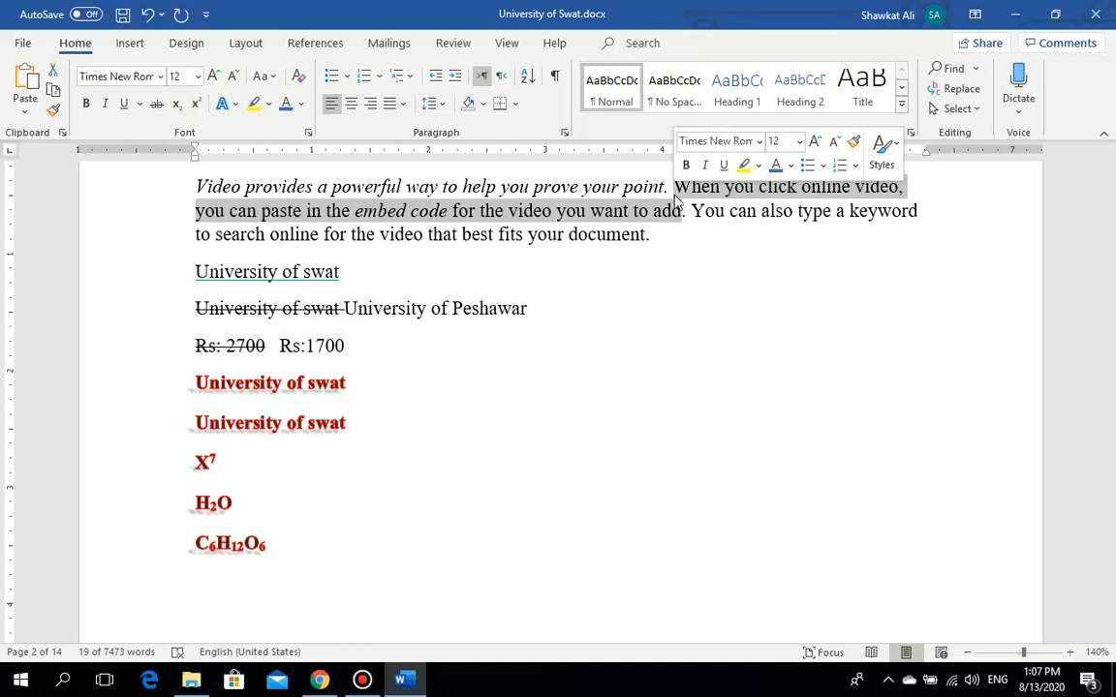
{"action": "left_click", "coordinate": [269, 108]}
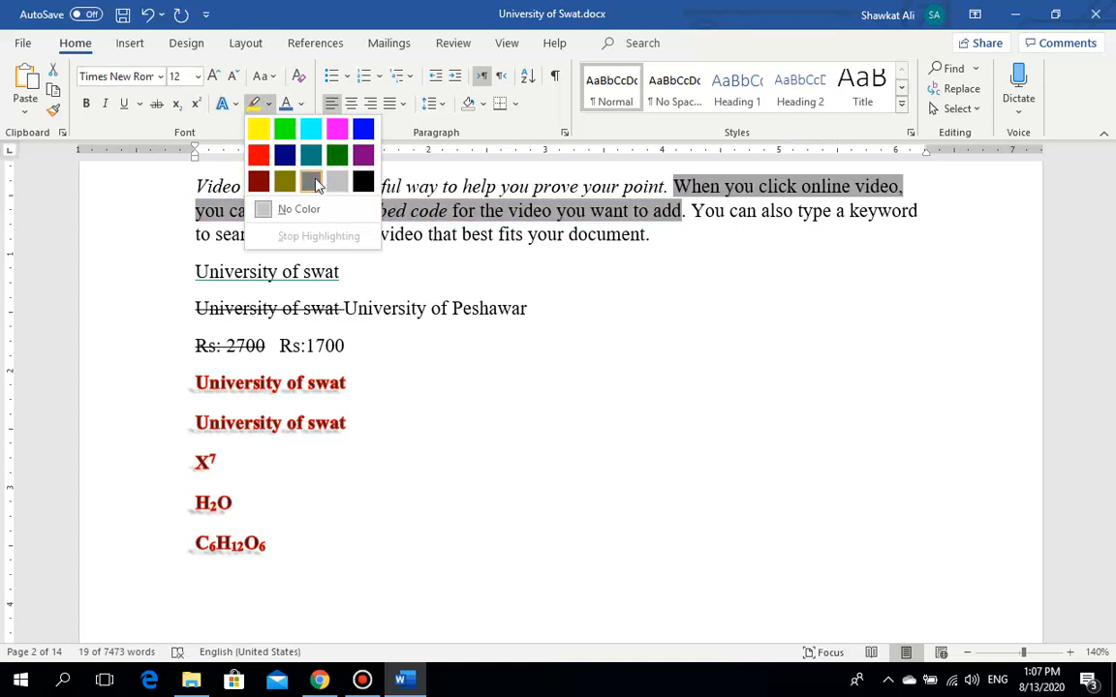
{"action": "left_click", "coordinate": [282, 133]}
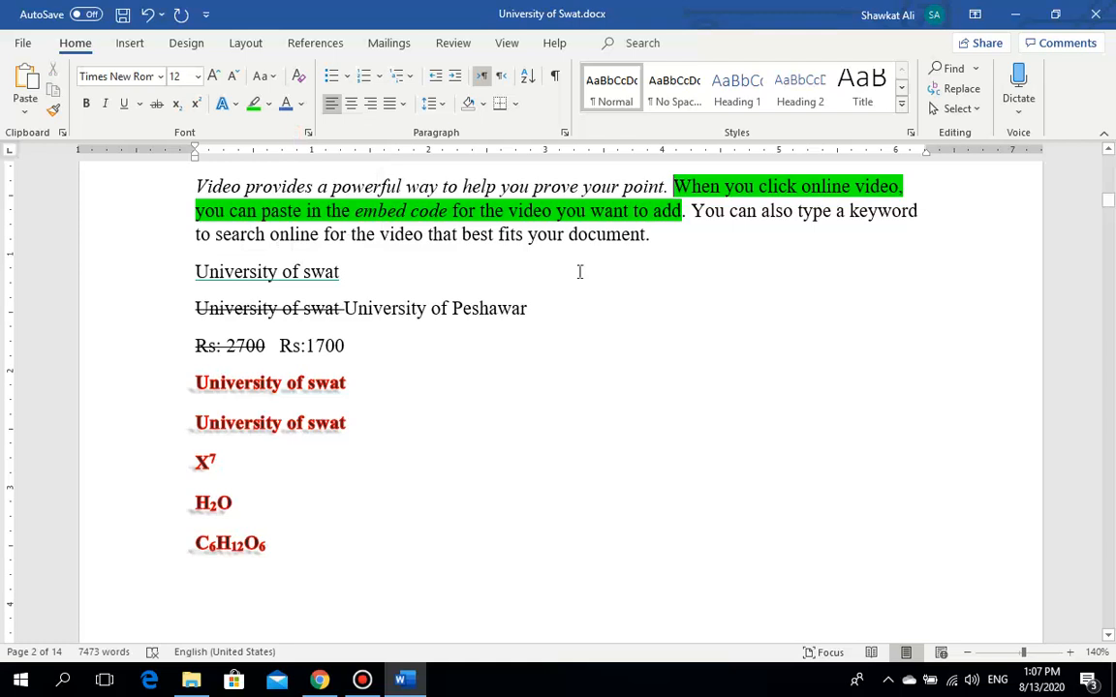
{"action": "left_click_drag", "start_coordinate": [684, 211], "coordinate": [675, 185]}
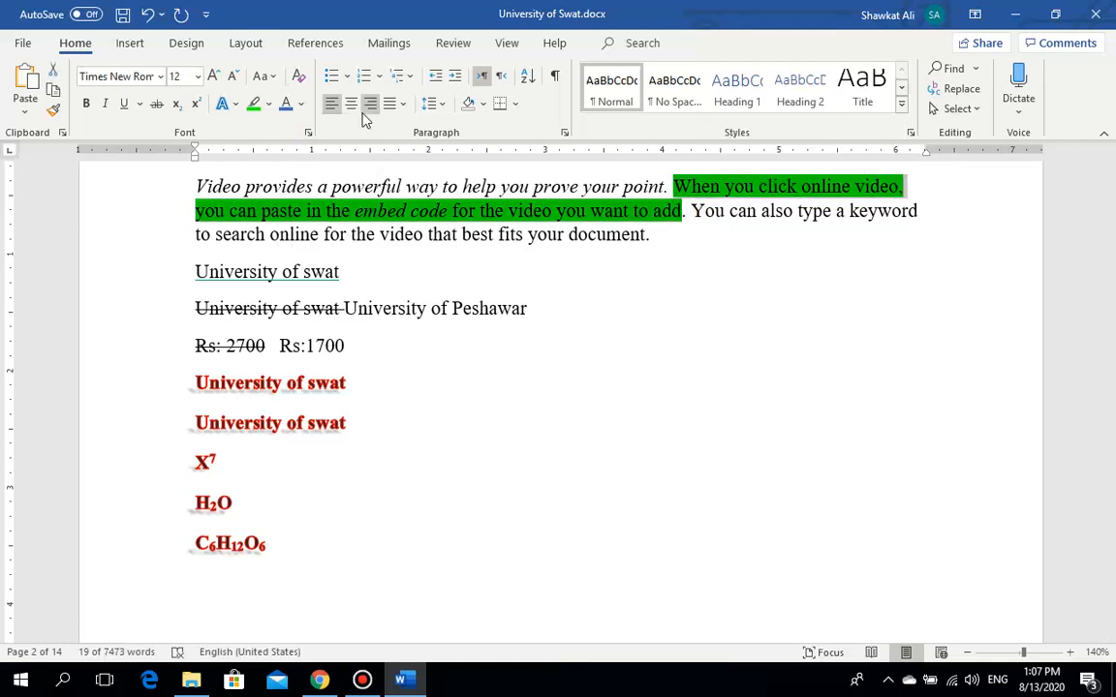
{"action": "left_click", "coordinate": [678, 211]}
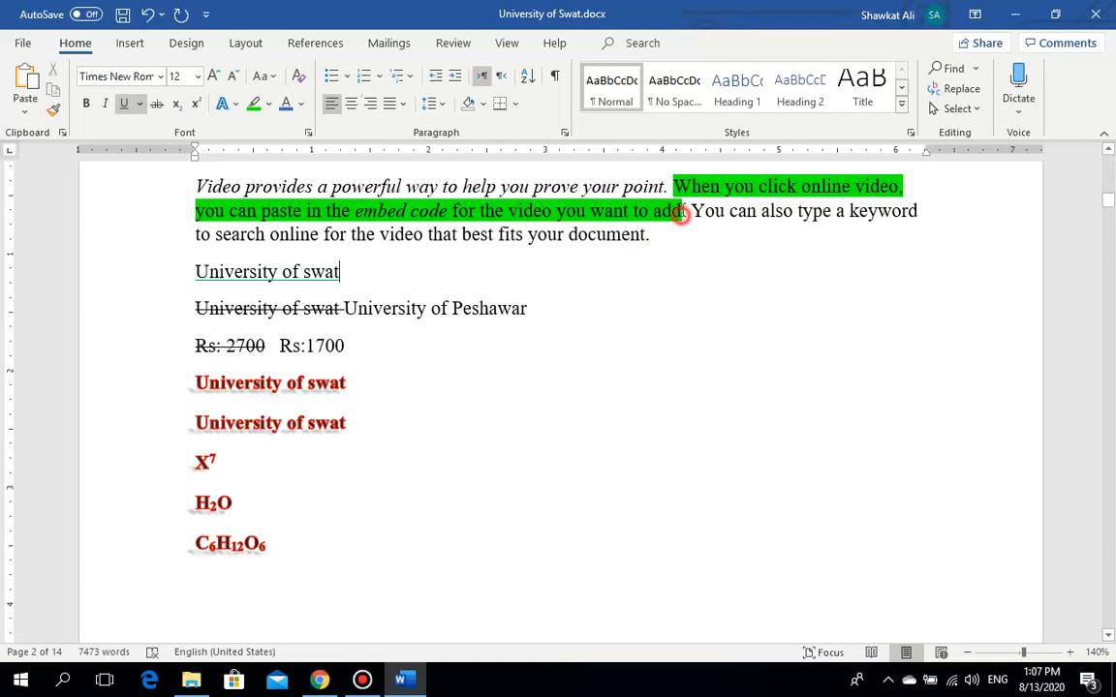
{"action": "left_click", "coordinate": [269, 105]}
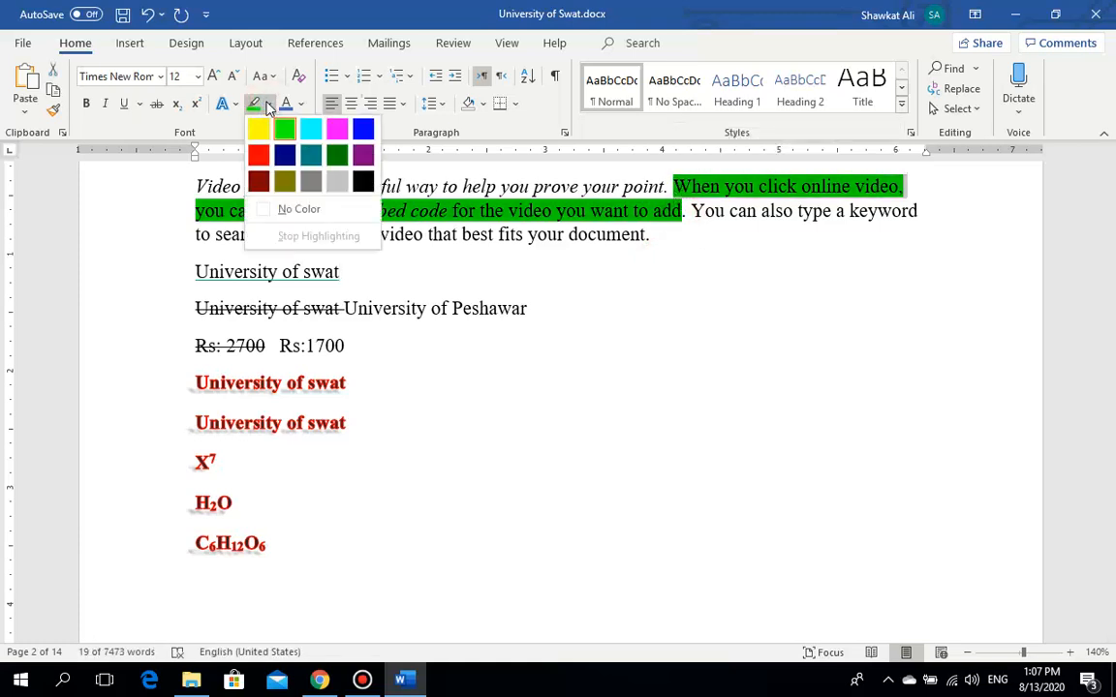
{"action": "left_click", "coordinate": [278, 211]}
{"action": "left_click", "coordinate": [581, 230]}
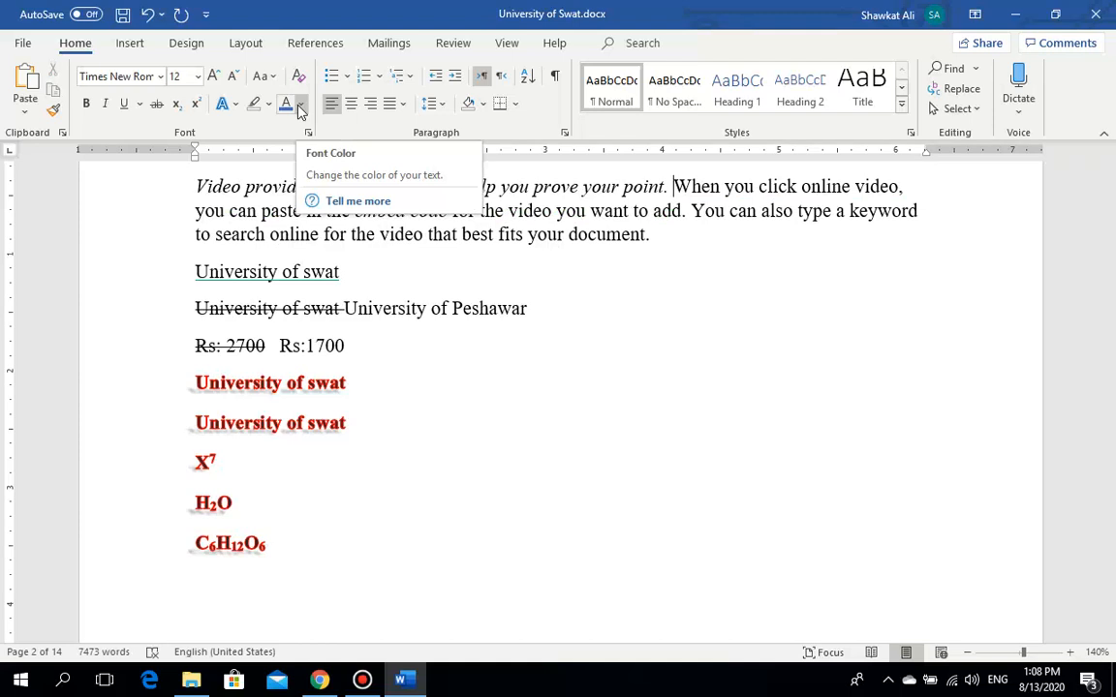
Step: Colour the 'You can also type' sentence purple, then revert it to Automatic
{"action": "left_click", "coordinate": [650, 239]}
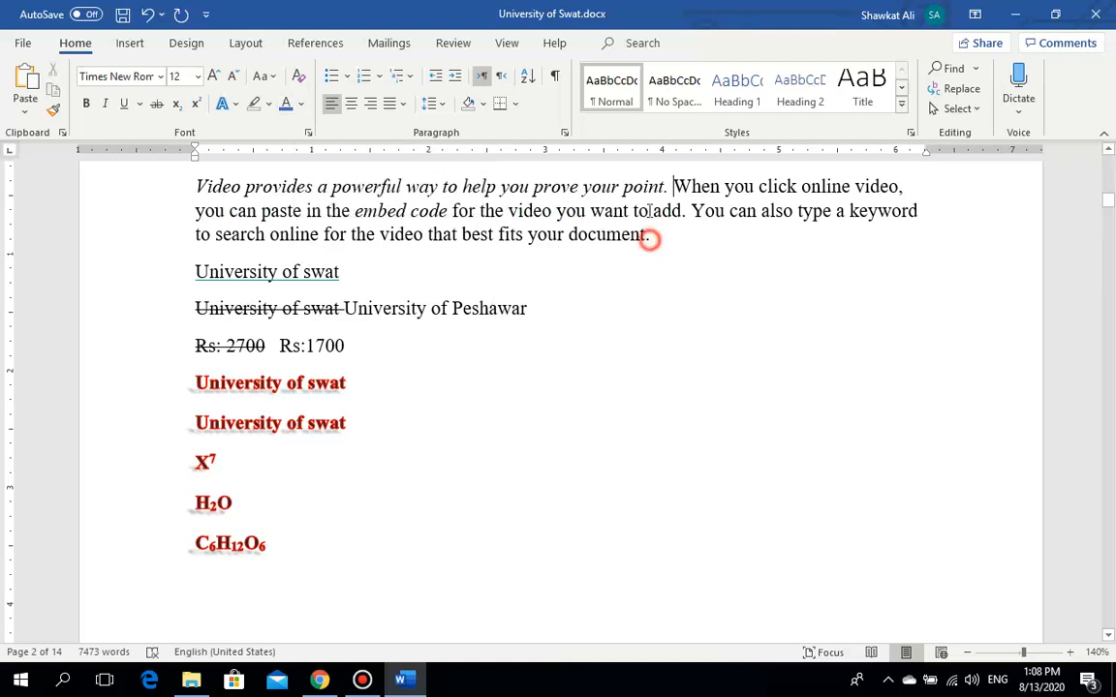
{"action": "left_click_drag", "start_coordinate": [650, 239], "coordinate": [702, 205]}
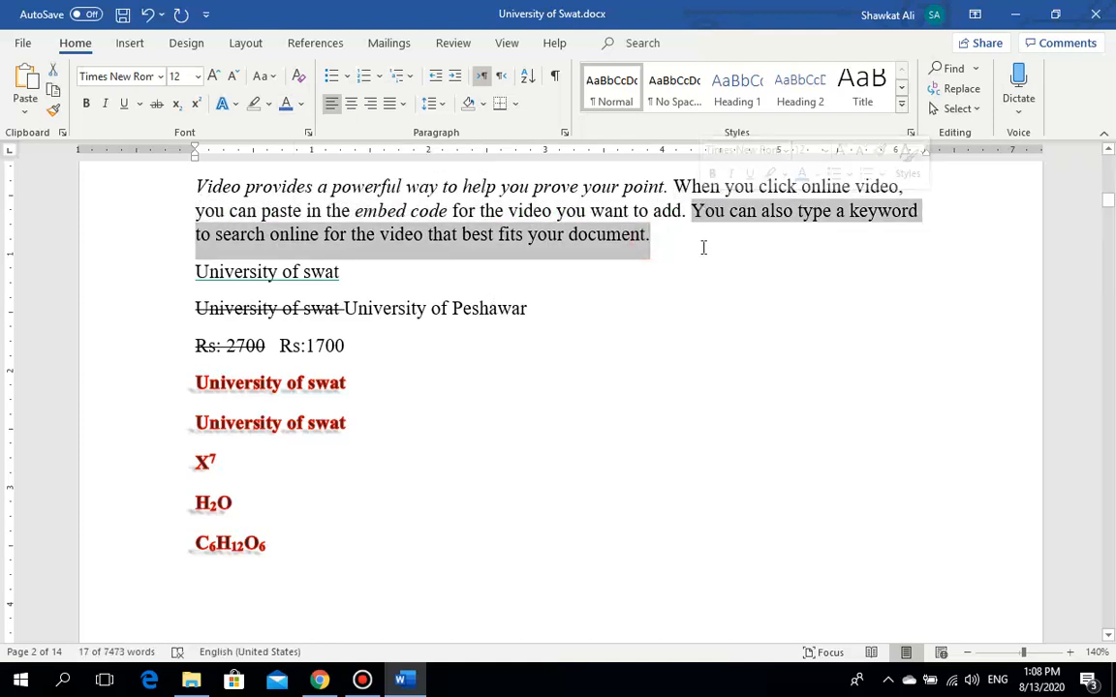
{"action": "left_click", "coordinate": [299, 105]}
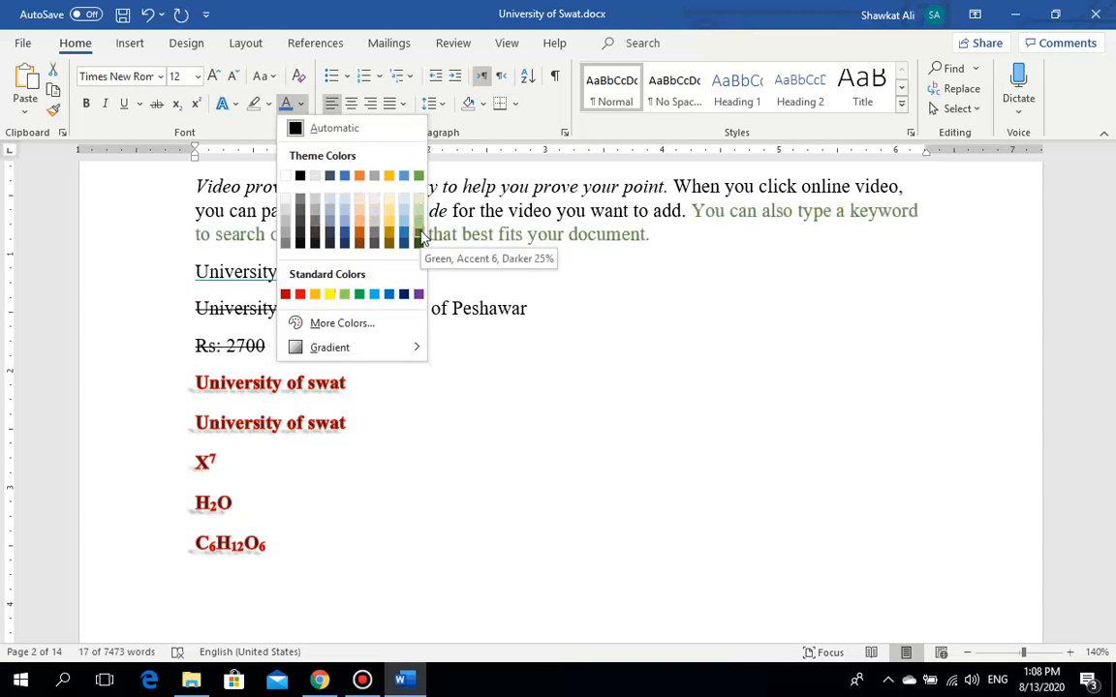
{"action": "left_click", "coordinate": [419, 296]}
{"action": "left_click", "coordinate": [669, 236]}
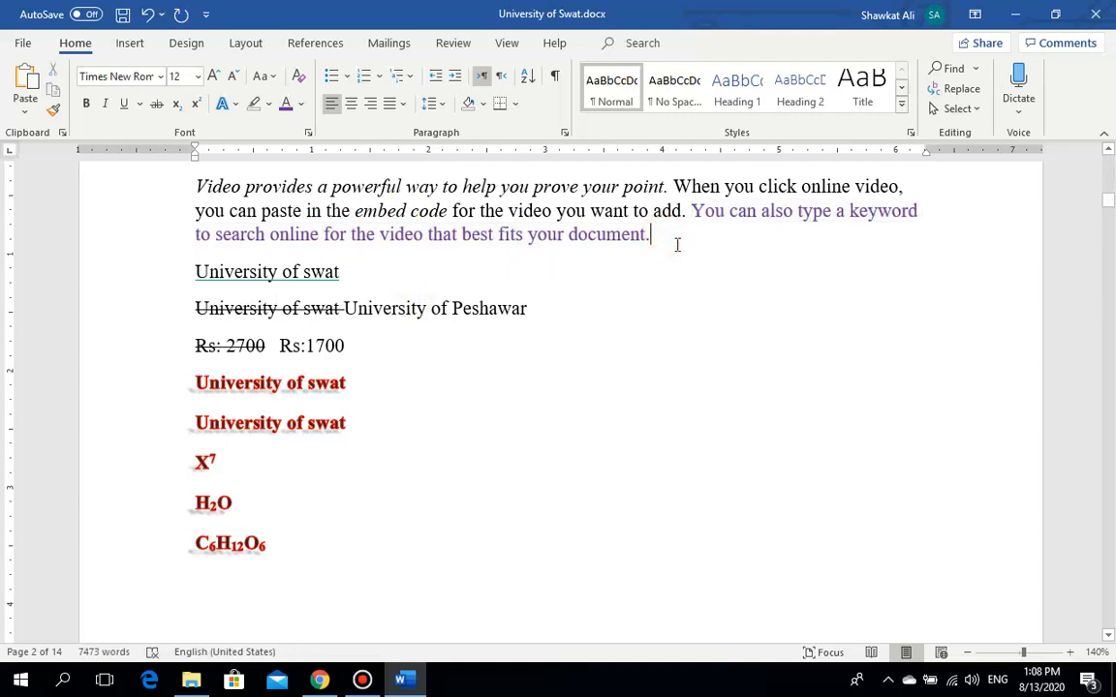
{"action": "left_click_drag", "start_coordinate": [653, 235], "coordinate": [691, 210]}
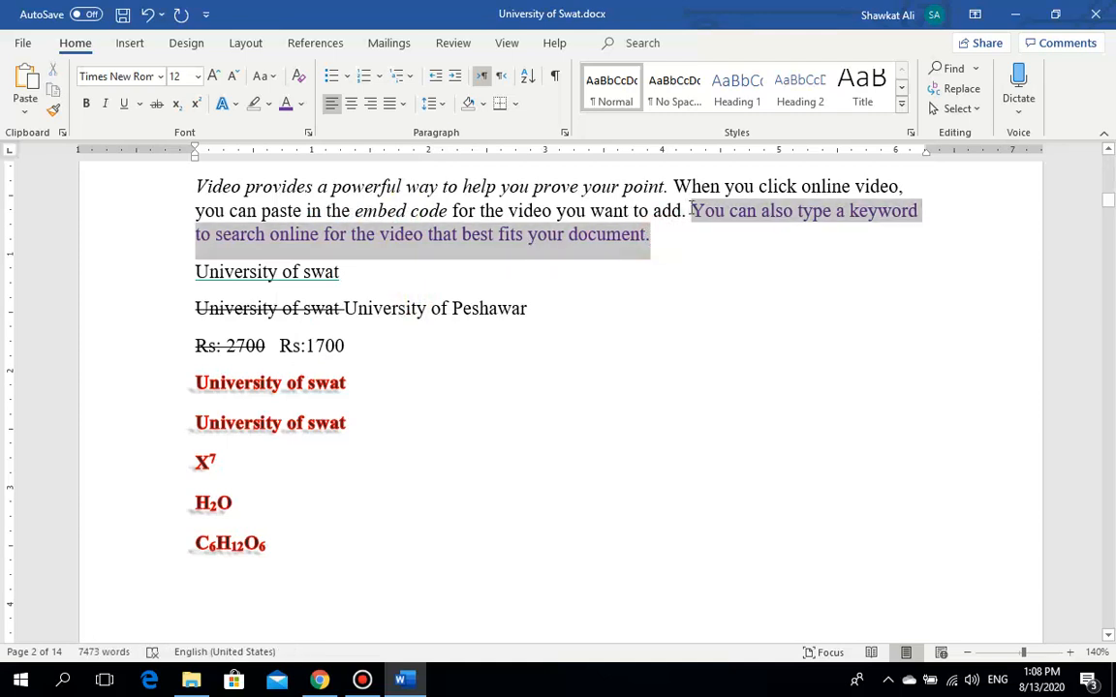
{"action": "left_click", "coordinate": [302, 105]}
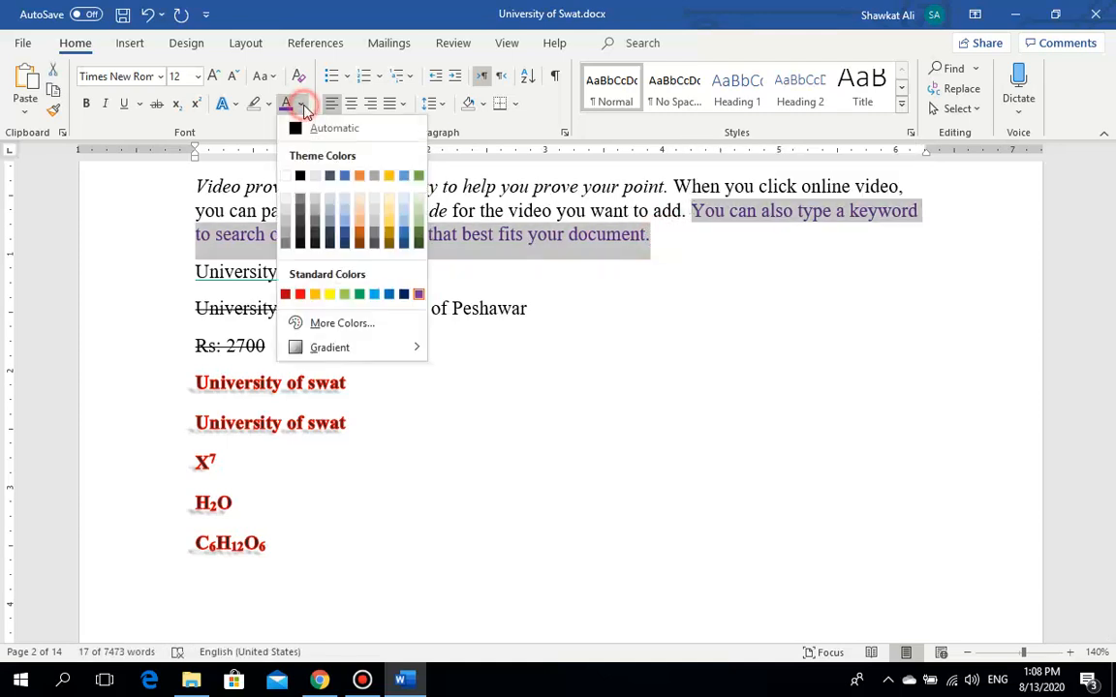
{"action": "left_click", "coordinate": [296, 127]}
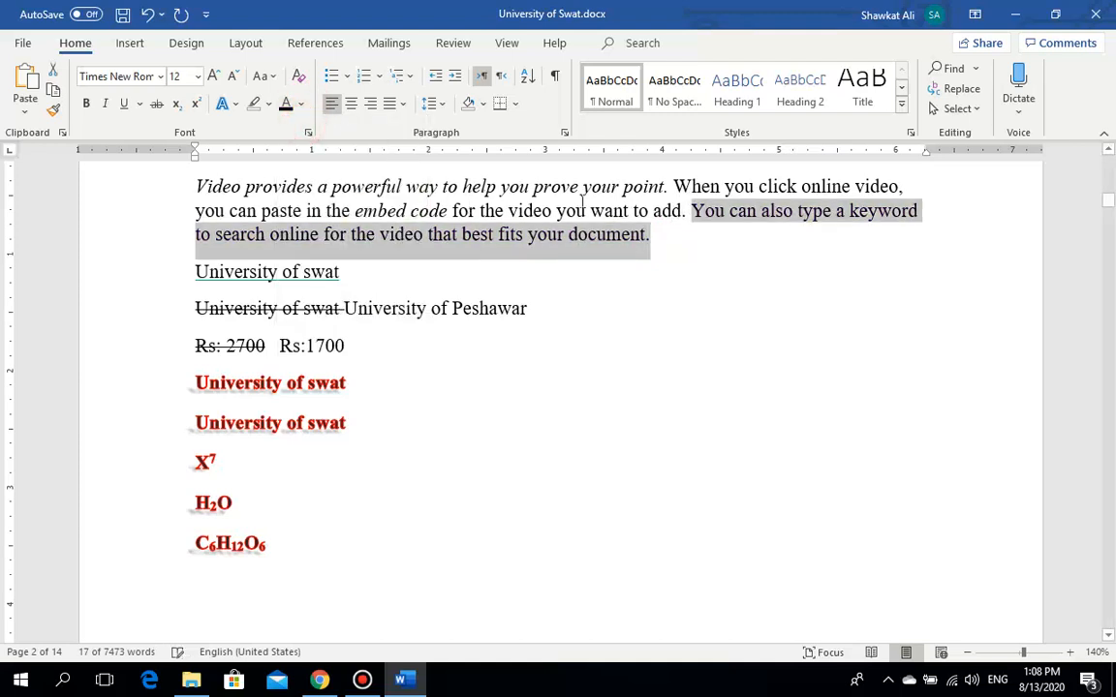
{"action": "left_click", "coordinate": [728, 230]}
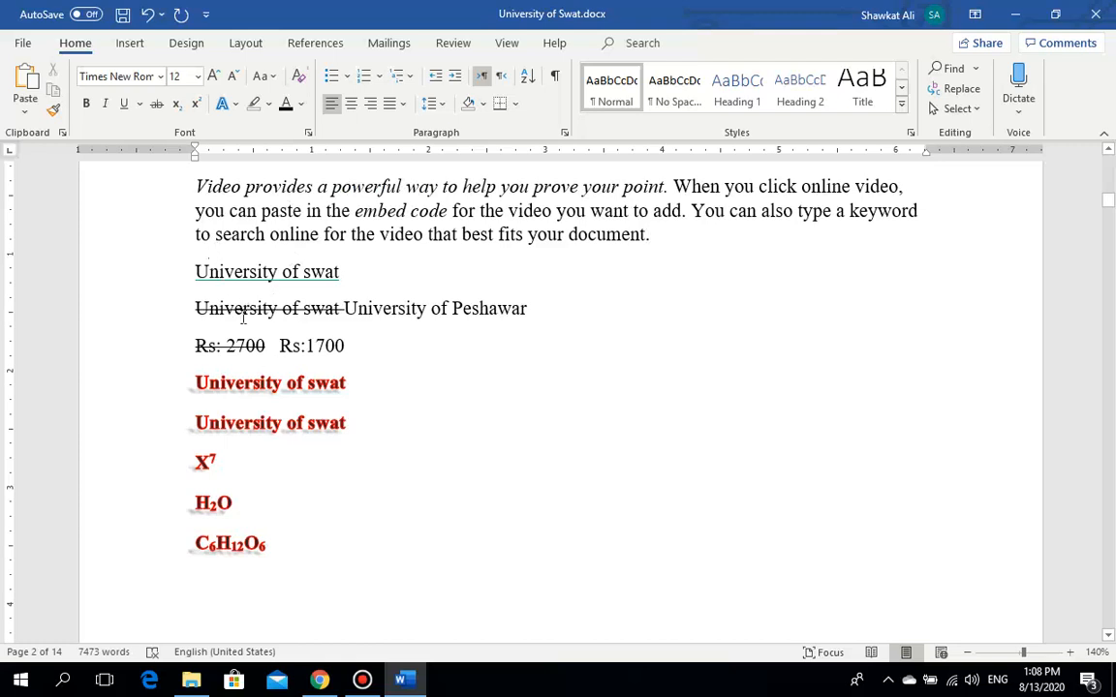
Step: Colour the text from 'provides' through 'online for the video' purple
{"action": "left_click_drag", "start_coordinate": [384, 233], "coordinate": [245, 186]}
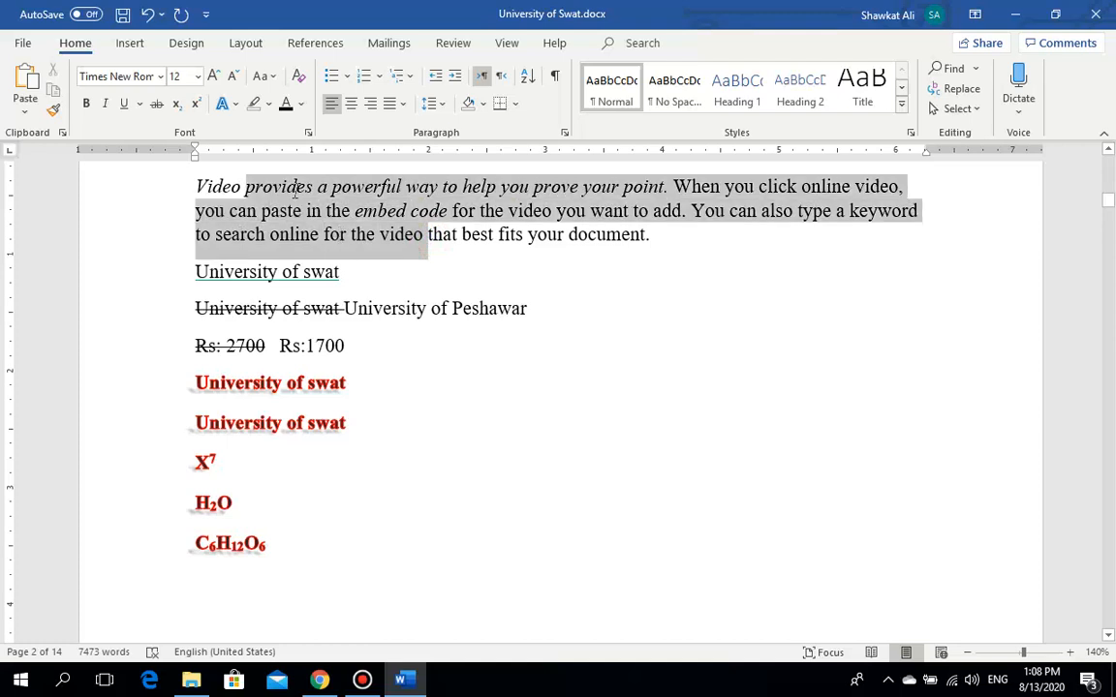
{"action": "left_click", "coordinate": [300, 103]}
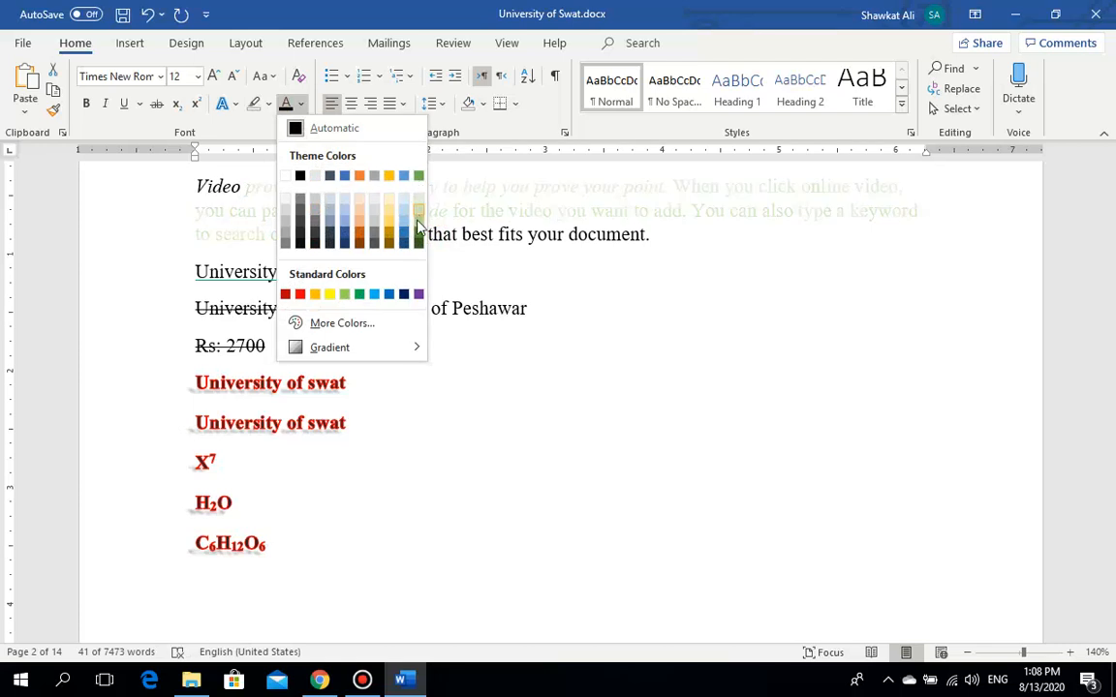
{"action": "left_click", "coordinate": [419, 295]}
{"action": "left_click", "coordinate": [451, 266]}
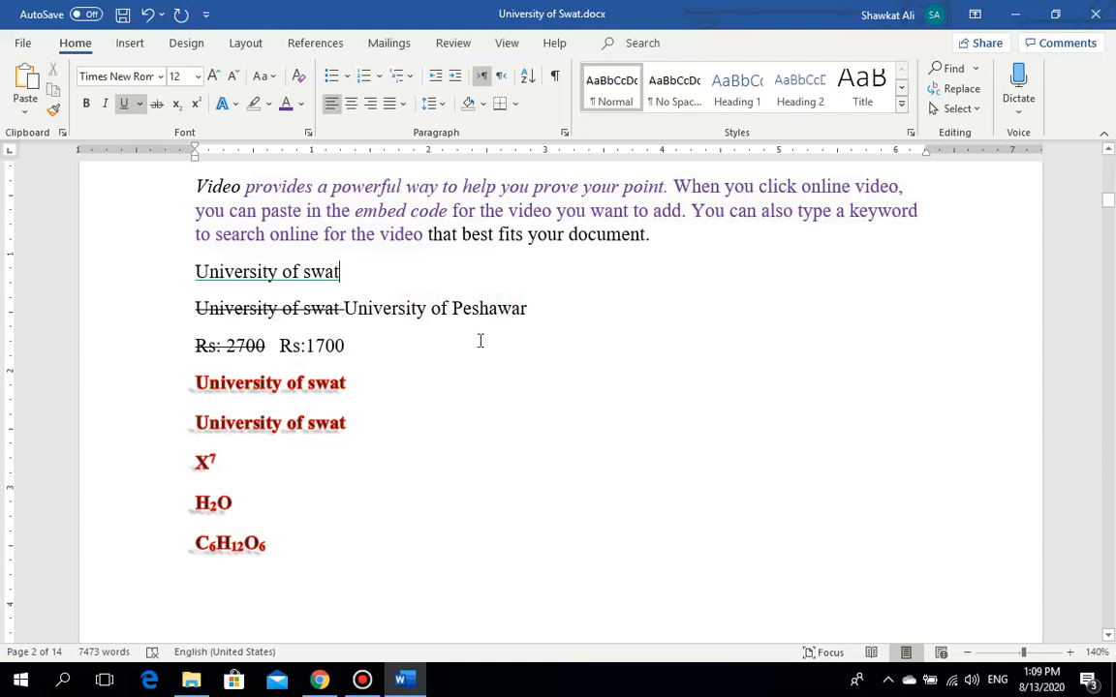
Step: Clear all formatting from the Video paragraph through C6H12O6, leaving plain Calibri 11 text
{"action": "left_click_drag", "start_coordinate": [284, 550], "coordinate": [181, 197]}
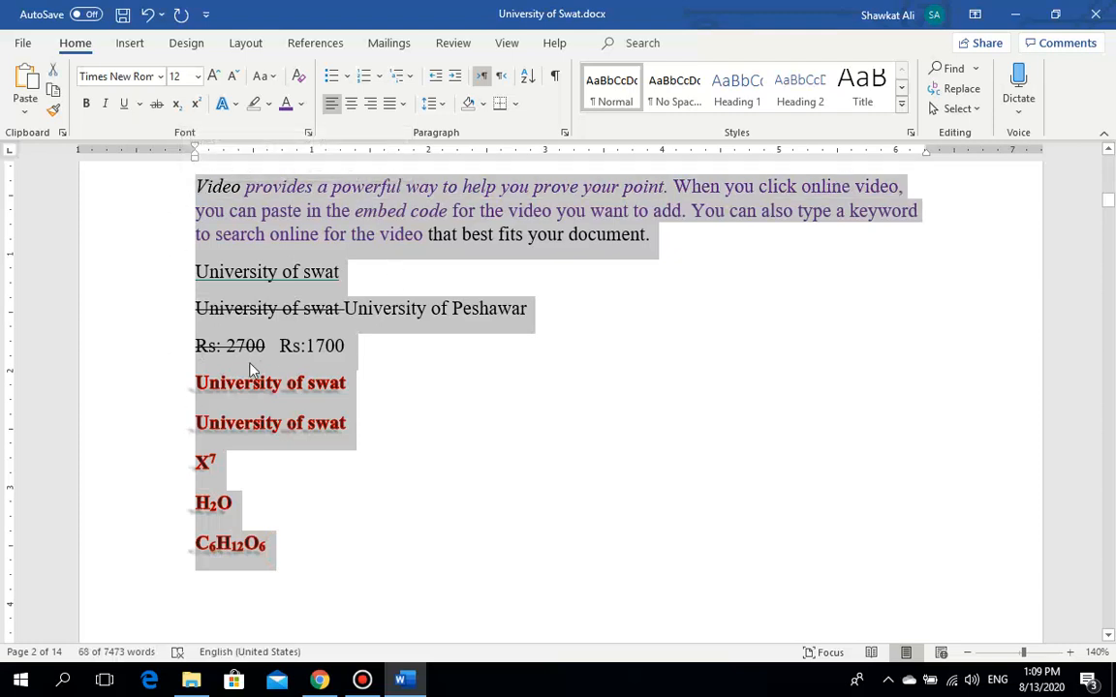
{"action": "left_click", "coordinate": [298, 82]}
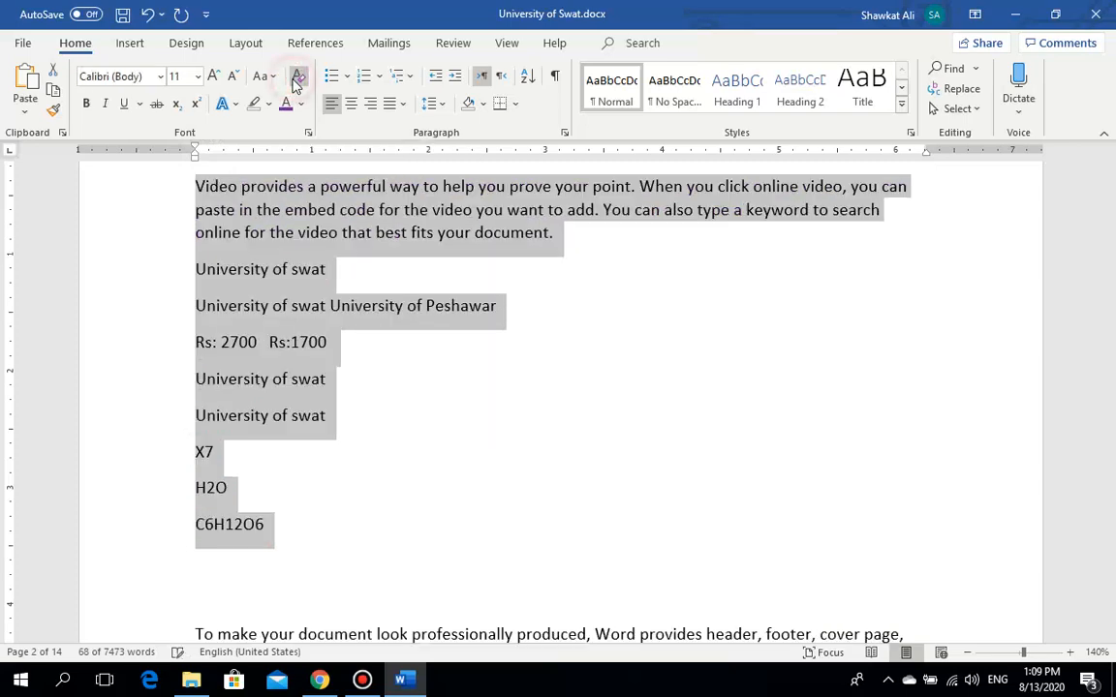
{"action": "left_click", "coordinate": [331, 452]}
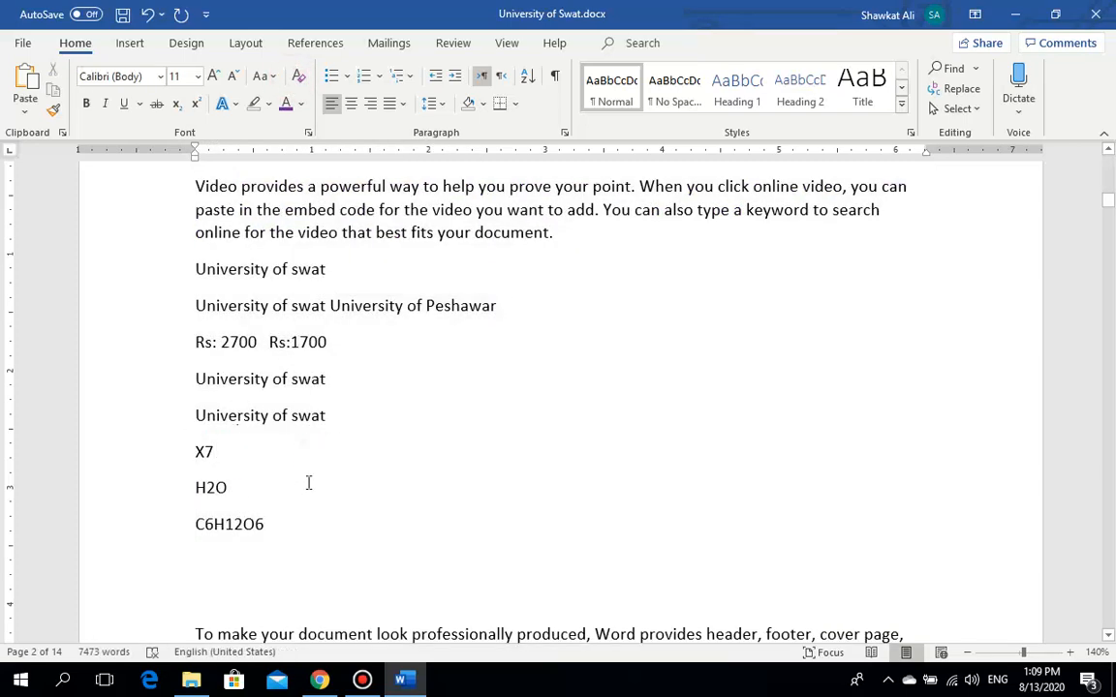
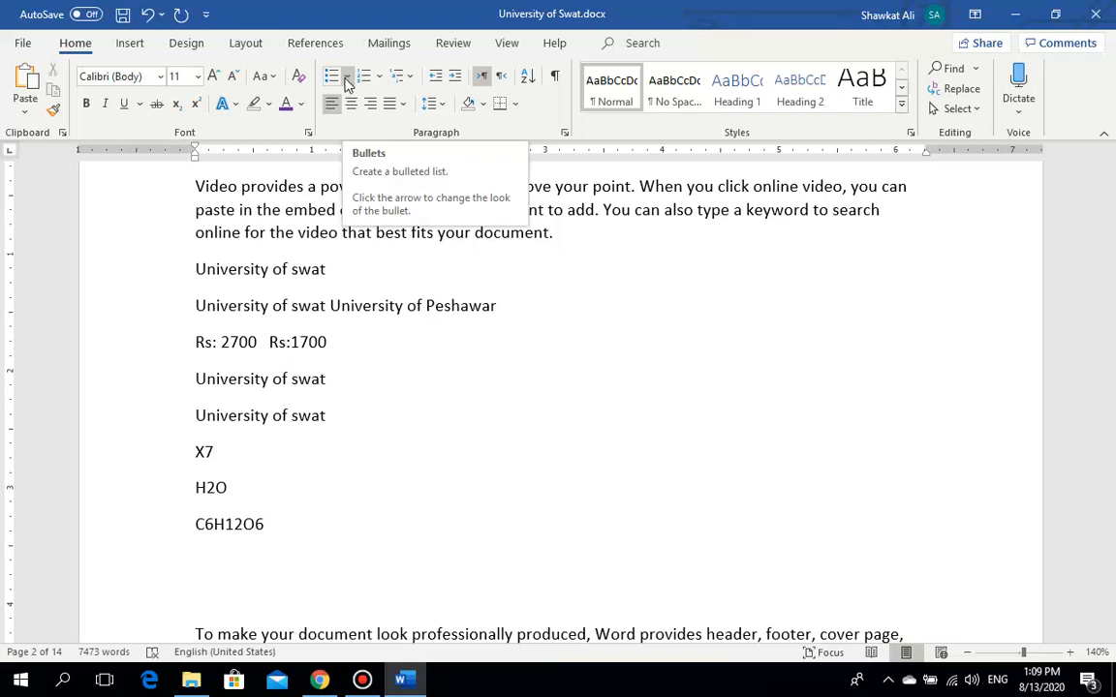
Step: Select the eight lines from 'University of swat' to C6H12O6 and start defining a new bullet
{"action": "left_click_drag", "start_coordinate": [277, 524], "coordinate": [179, 267]}
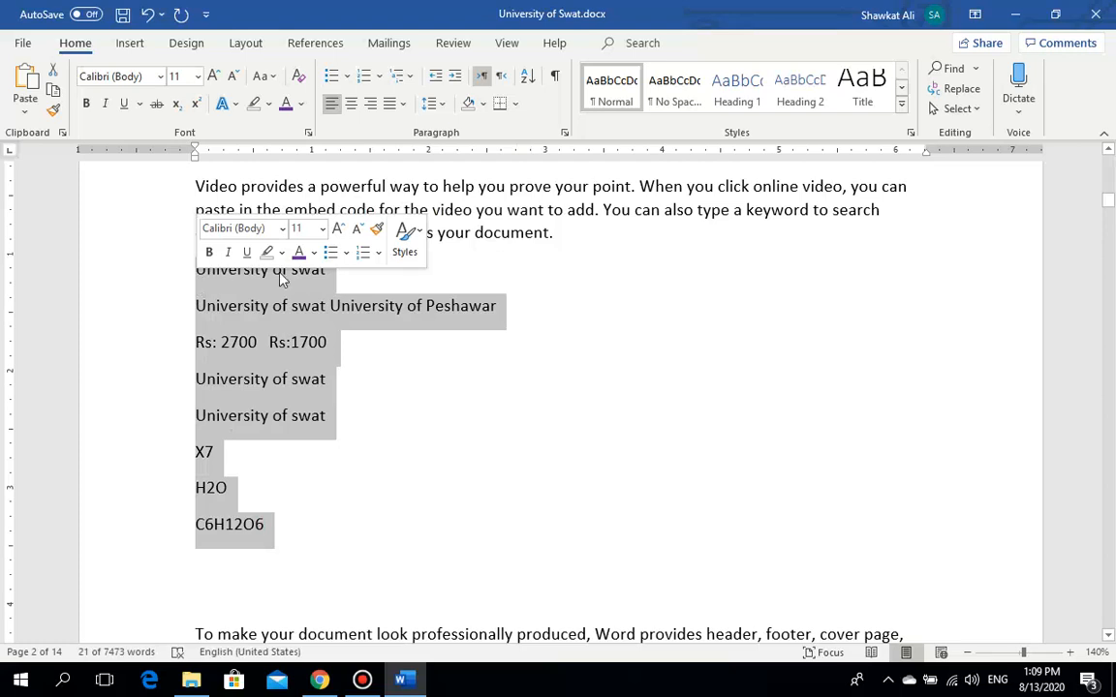
{"action": "left_click", "coordinate": [346, 76]}
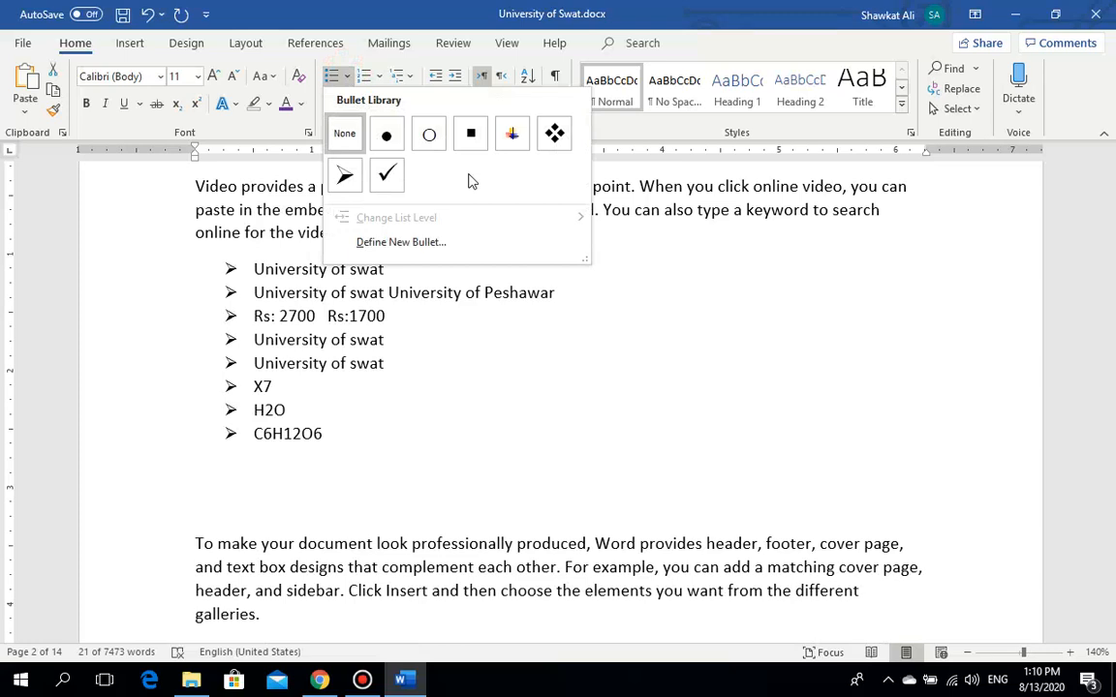
{"action": "left_click", "coordinate": [437, 243]}
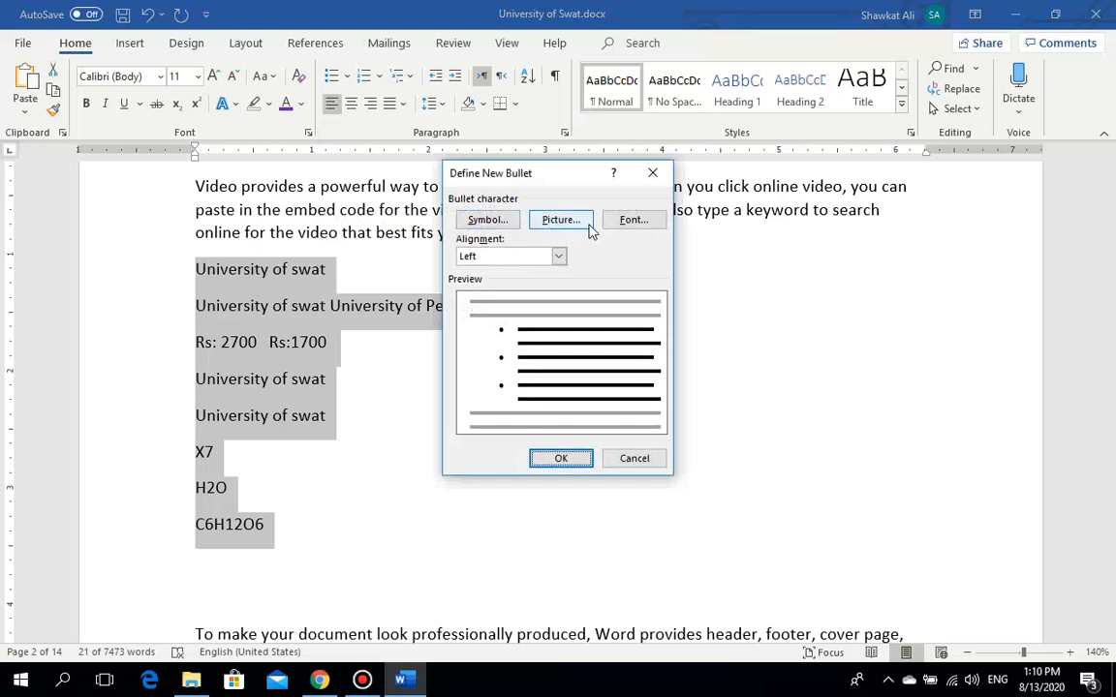
Step: Choose the © Copyright Sign as the bullet symbol and apply it to the eight lines
{"action": "left_click", "coordinate": [501, 227]}
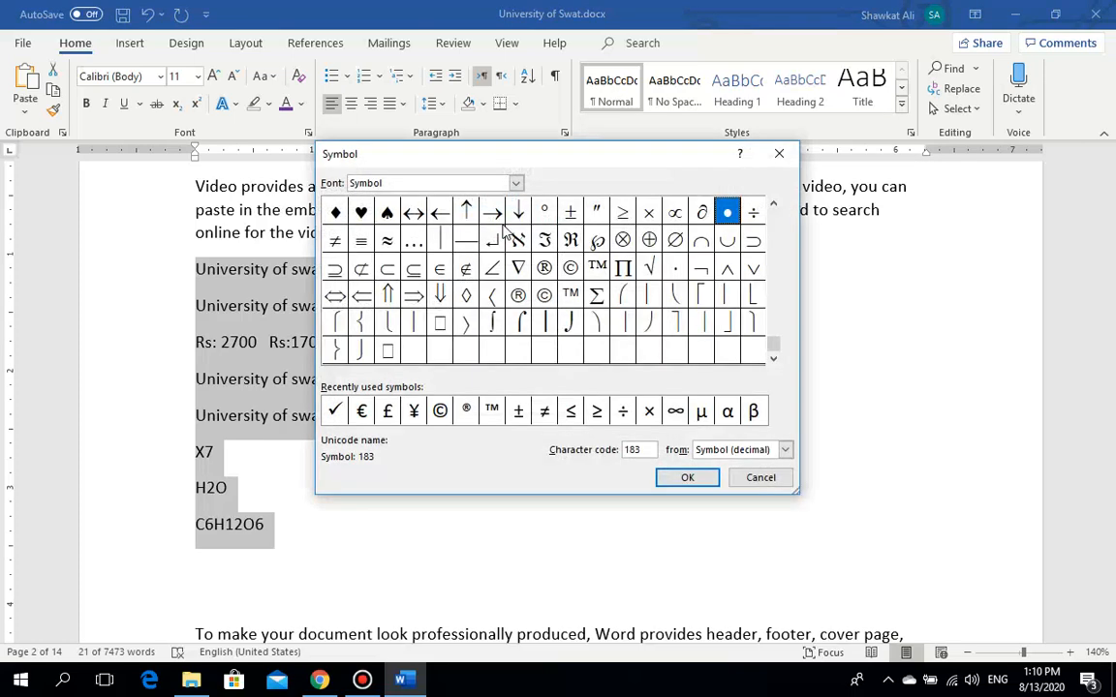
{"action": "left_click", "coordinate": [520, 268]}
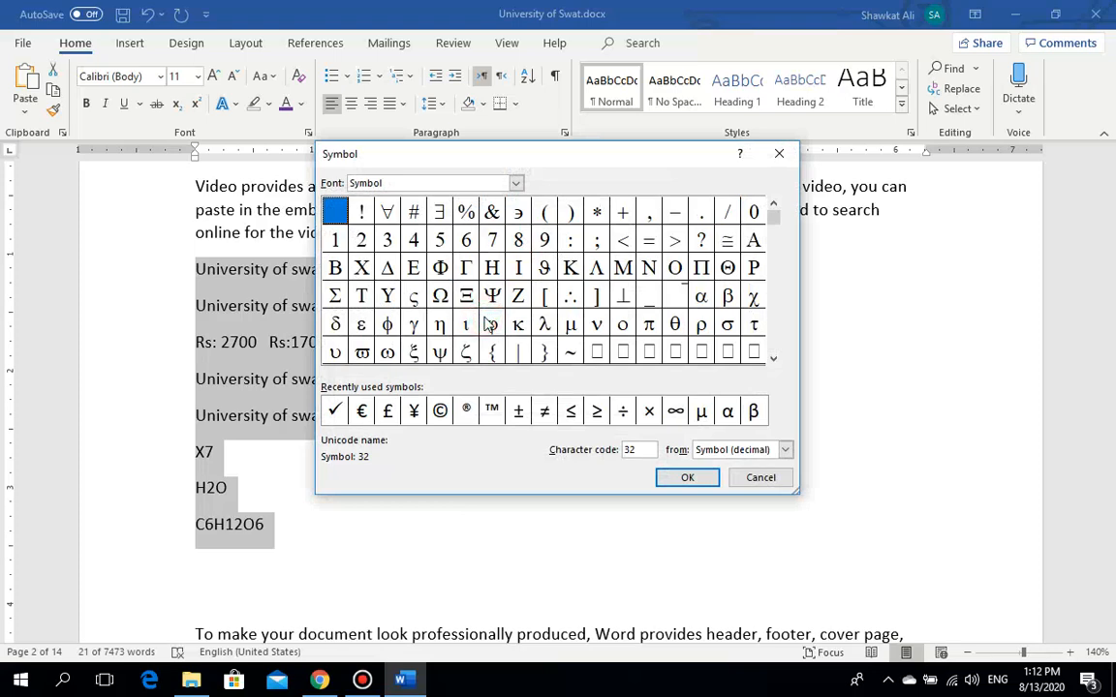
{"action": "left_click", "coordinate": [368, 682]}
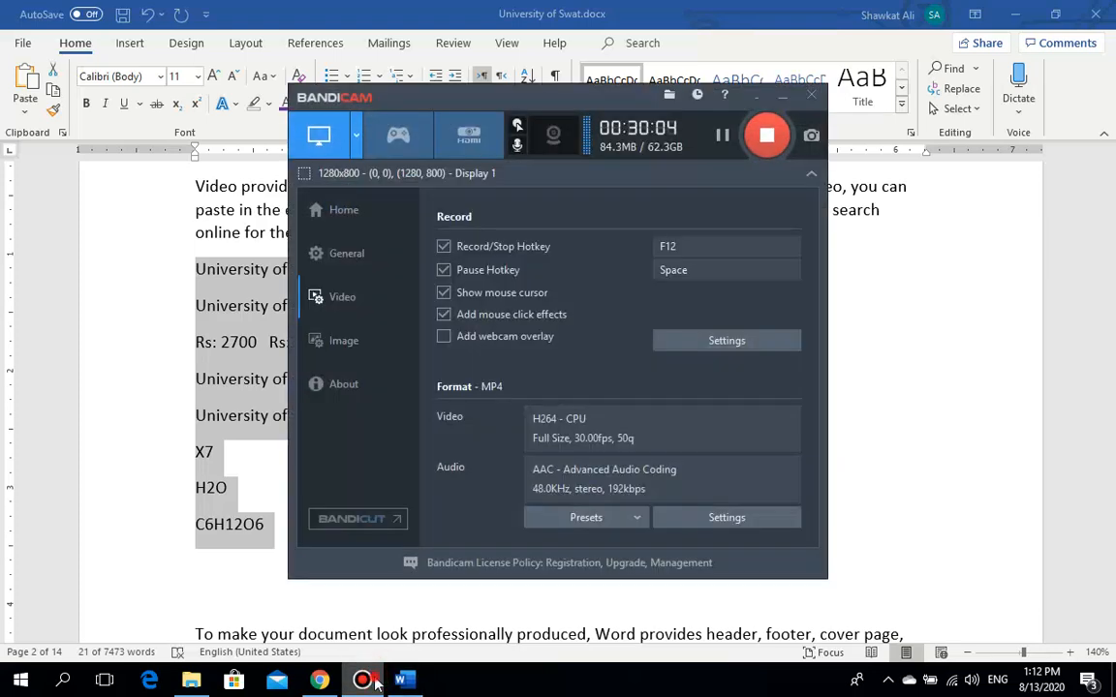
{"action": "left_click", "coordinate": [374, 682]}
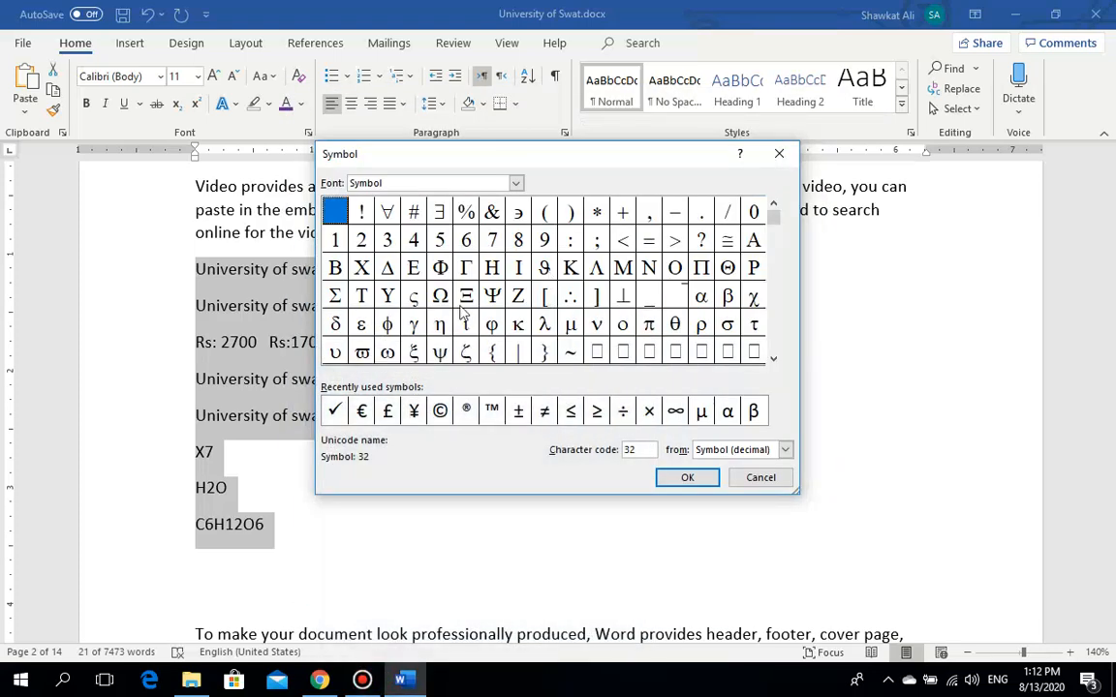
{"action": "left_click", "coordinate": [439, 411]}
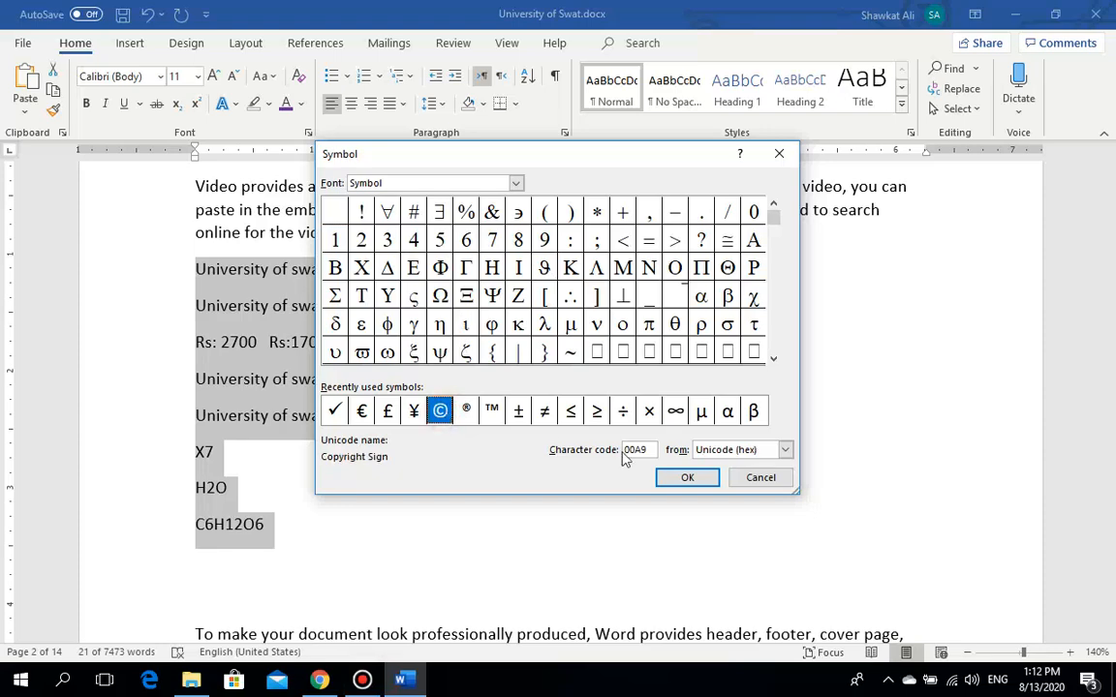
{"action": "left_click", "coordinate": [671, 479]}
{"action": "left_click", "coordinate": [678, 479]}
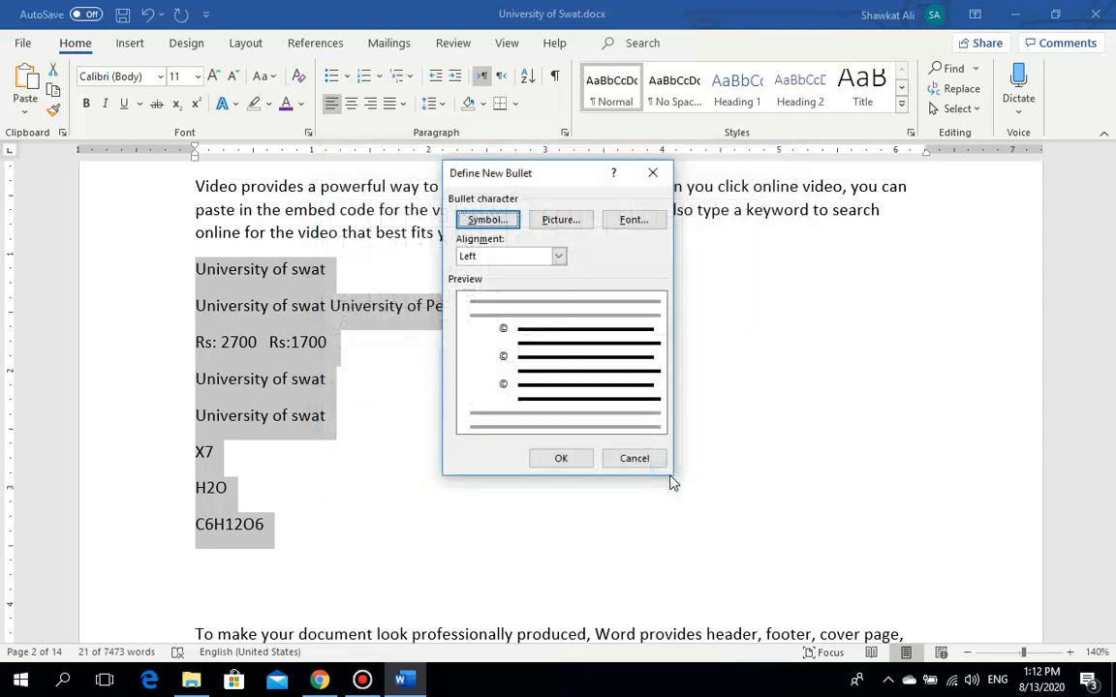
{"action": "left_click", "coordinate": [566, 459]}
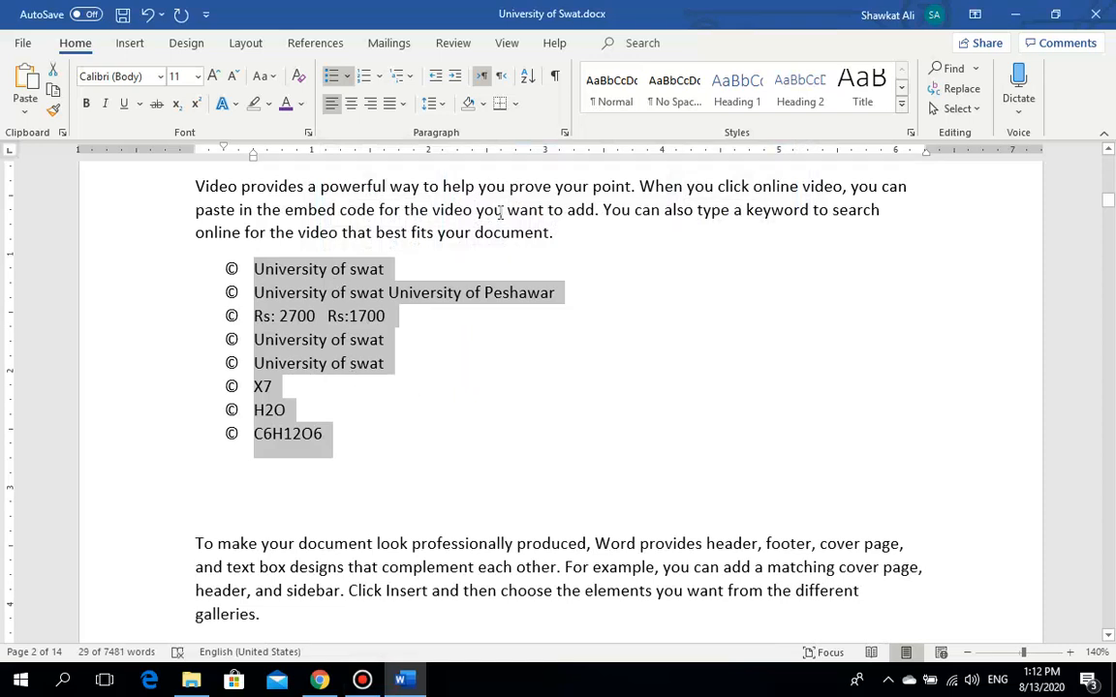
Step: Define a picture bullet from the file 2.JPG and apply it to the list
{"action": "left_click", "coordinate": [347, 76]}
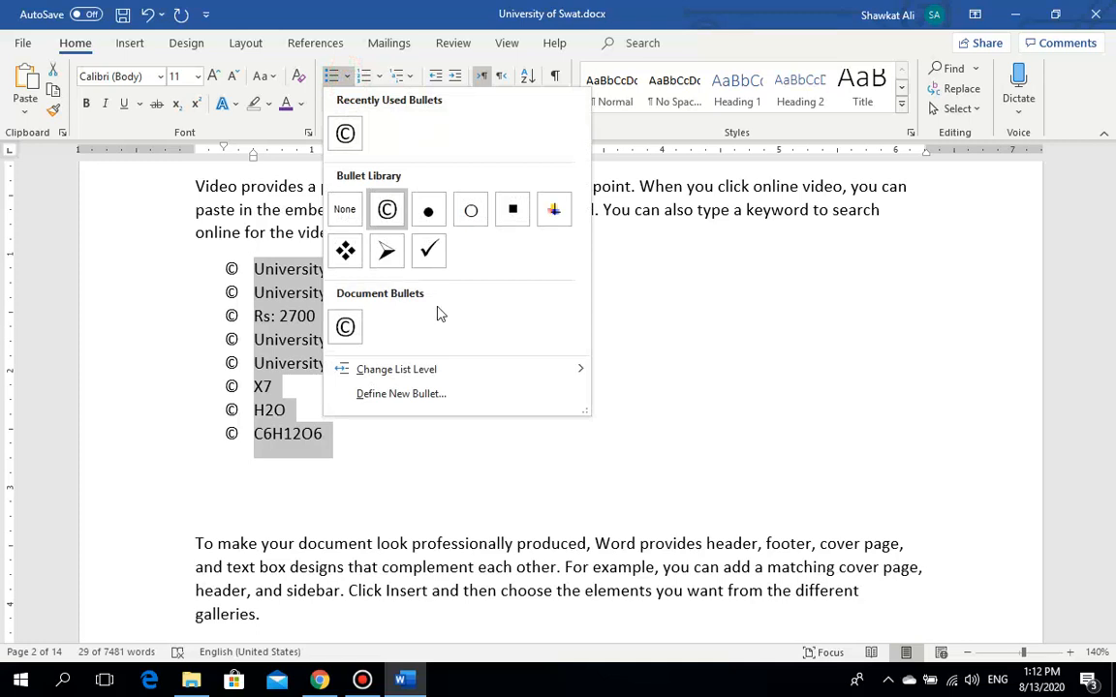
{"action": "mouse_move", "coordinate": [427, 366]}
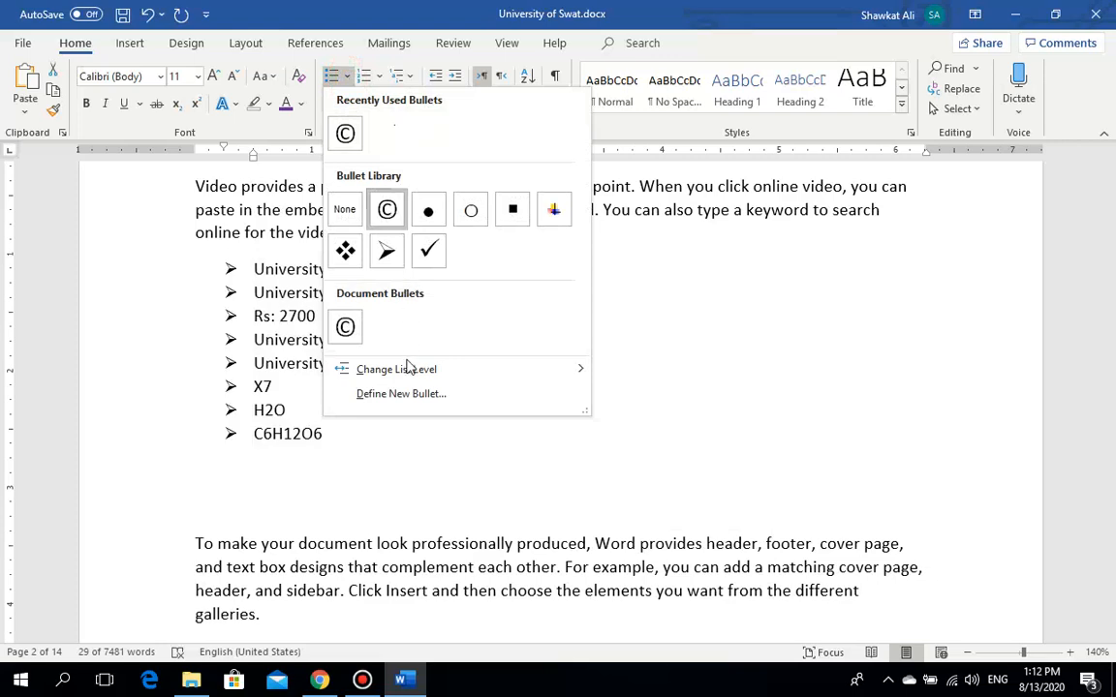
{"action": "left_click", "coordinate": [407, 395]}
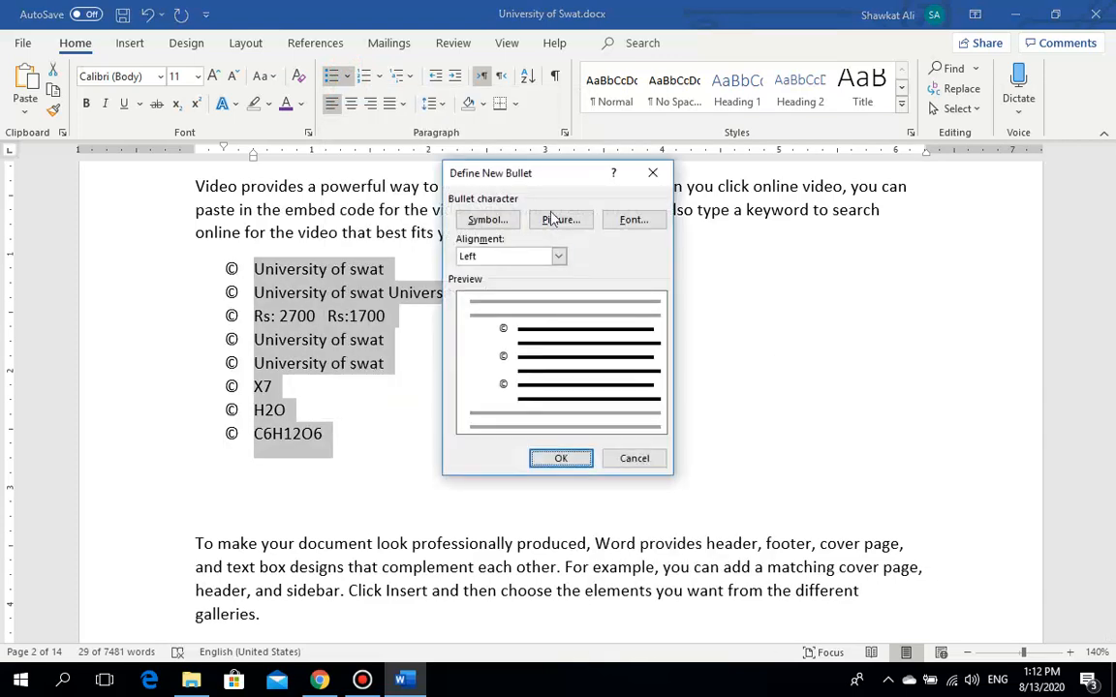
{"action": "left_click", "coordinate": [561, 221]}
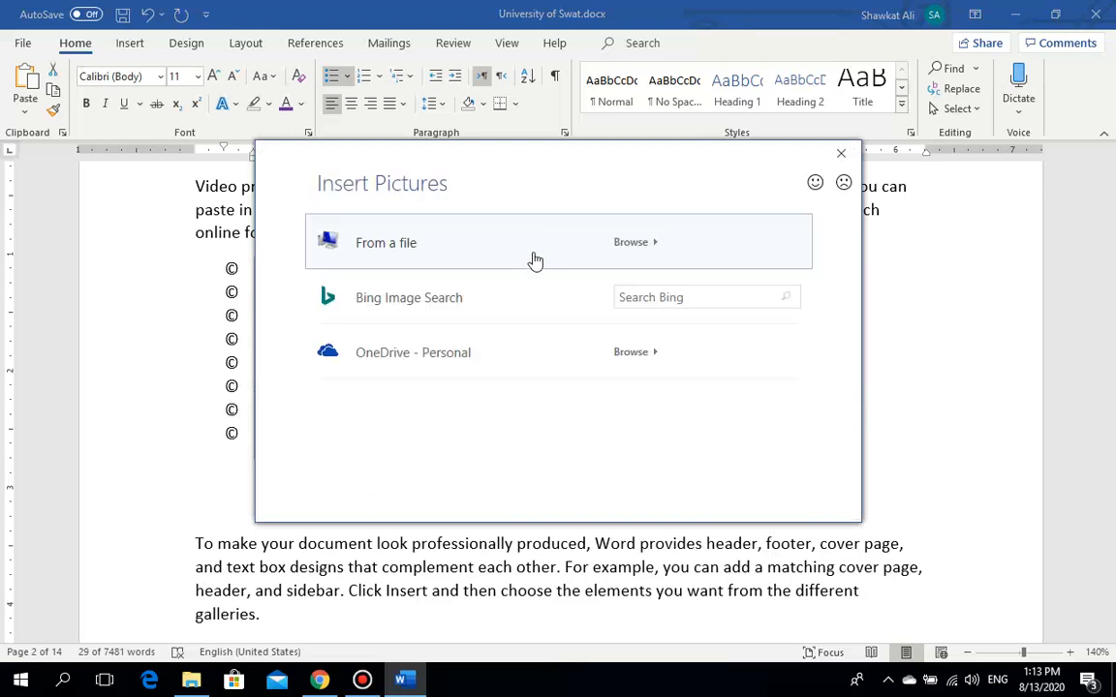
{"action": "left_click", "coordinate": [485, 240]}
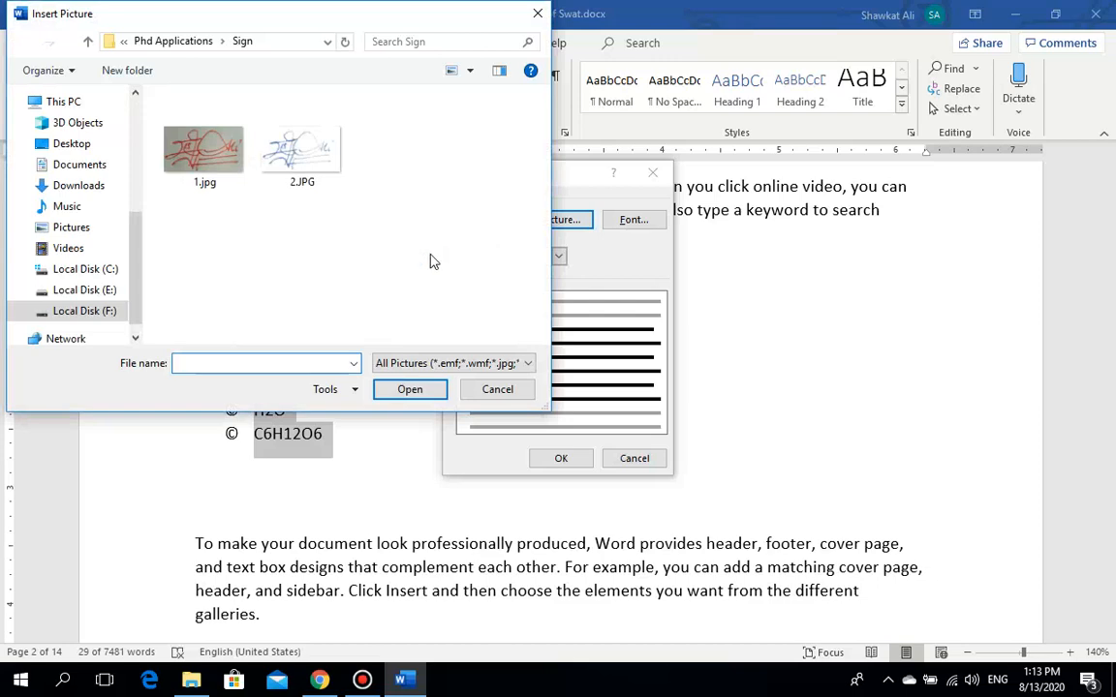
{"action": "left_click", "coordinate": [281, 184]}
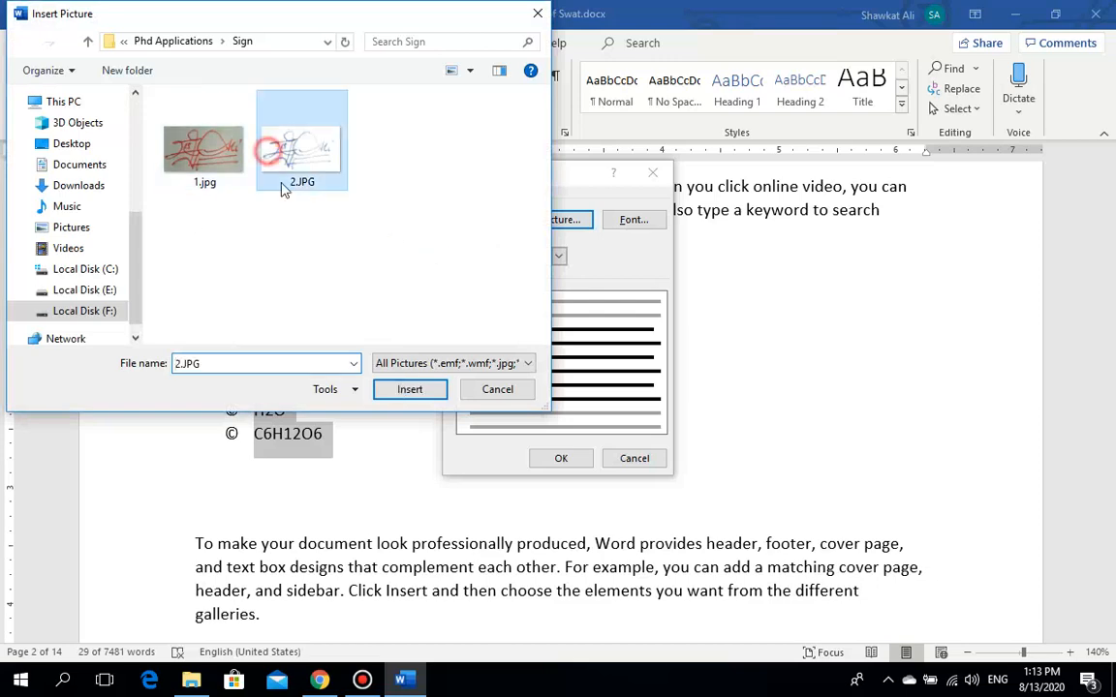
{"action": "left_click", "coordinate": [411, 388]}
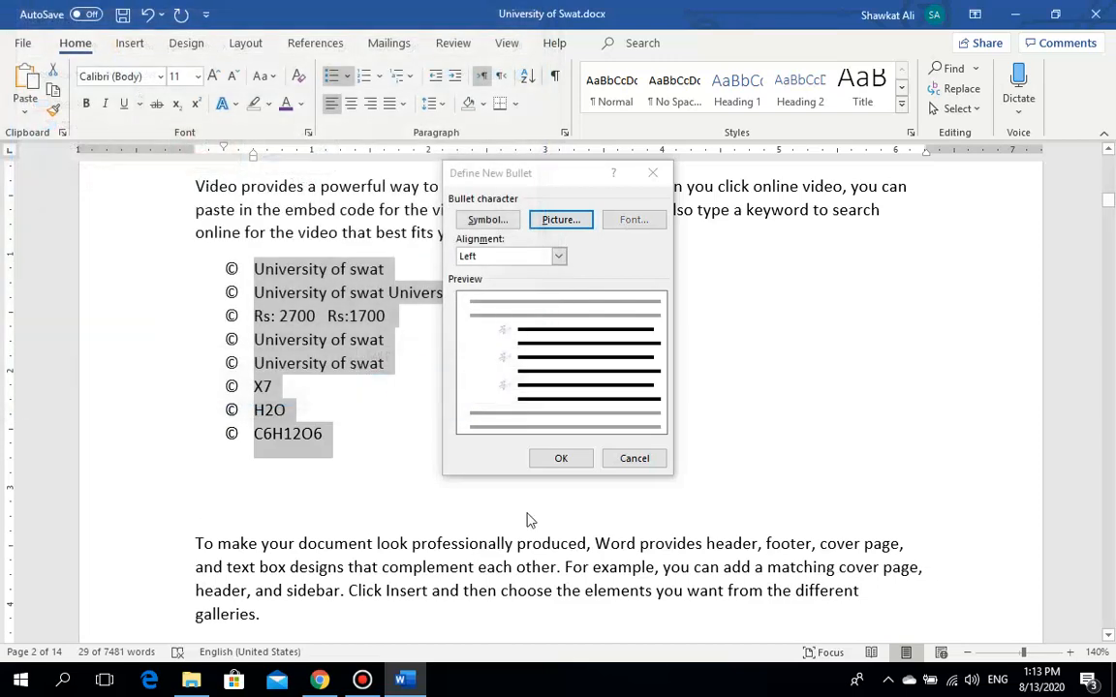
{"action": "left_click", "coordinate": [572, 460]}
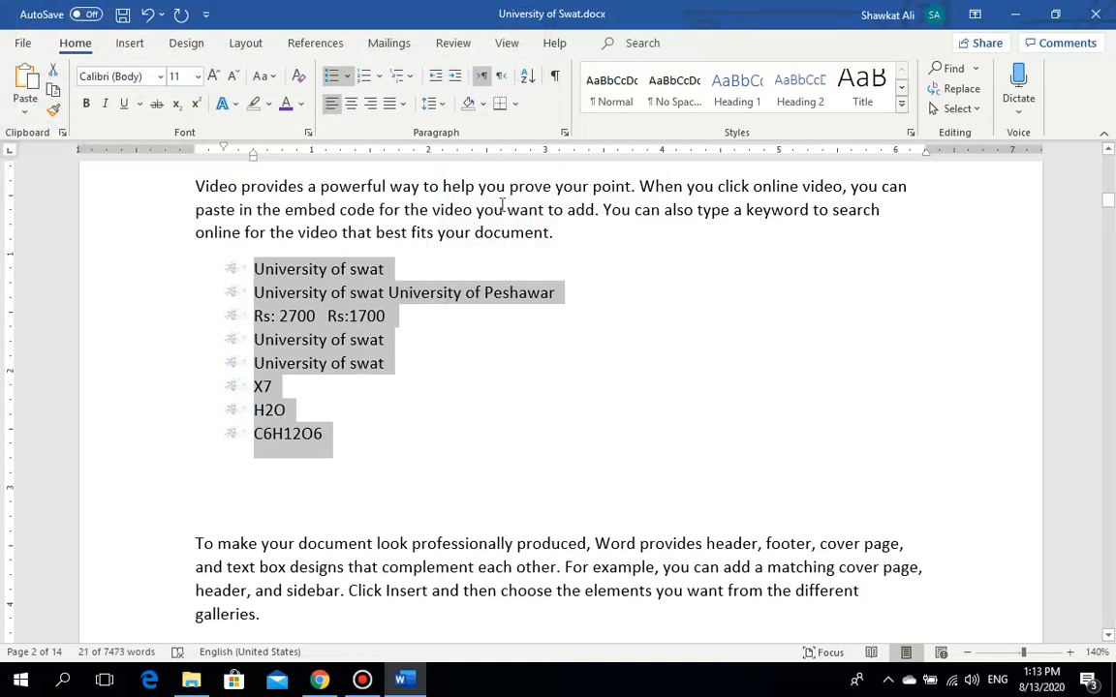
{"action": "left_click", "coordinate": [350, 81]}
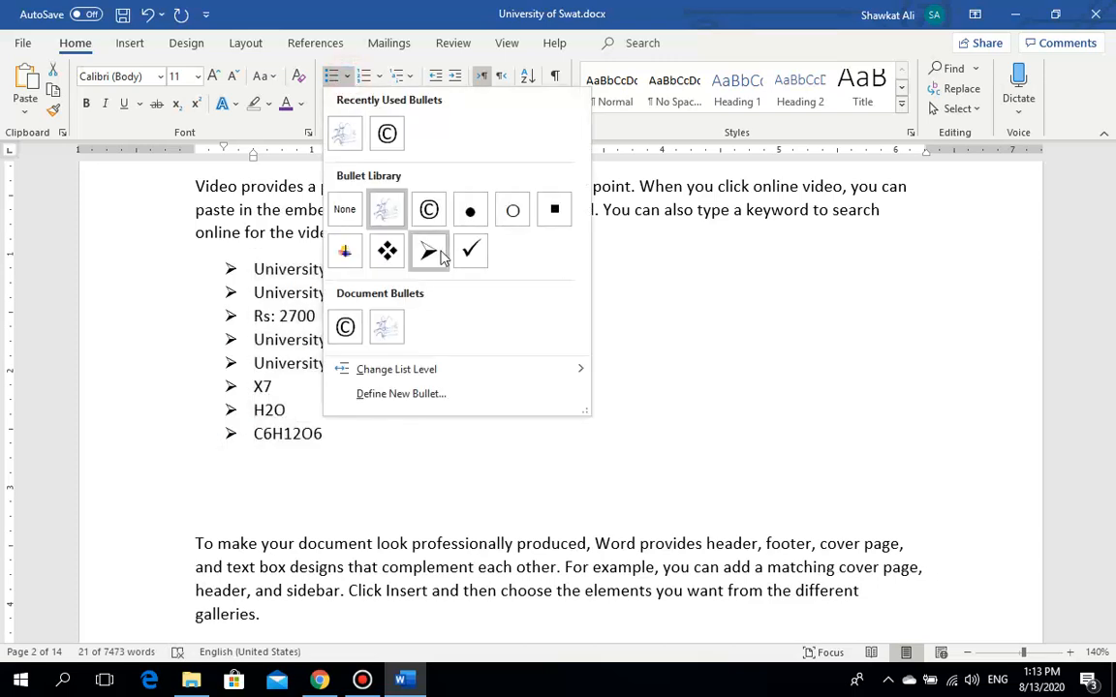
{"action": "left_click", "coordinate": [379, 64]}
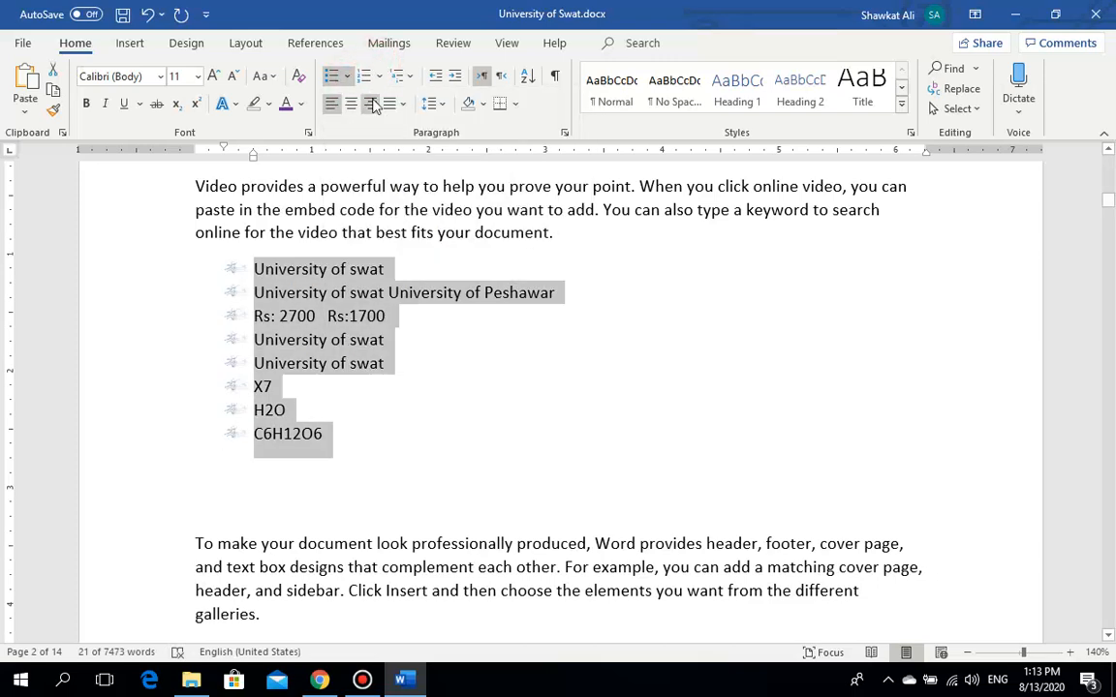
Step: Define the bracketed number format '[1].' and apply it to the eight list items
{"action": "left_click", "coordinate": [381, 77]}
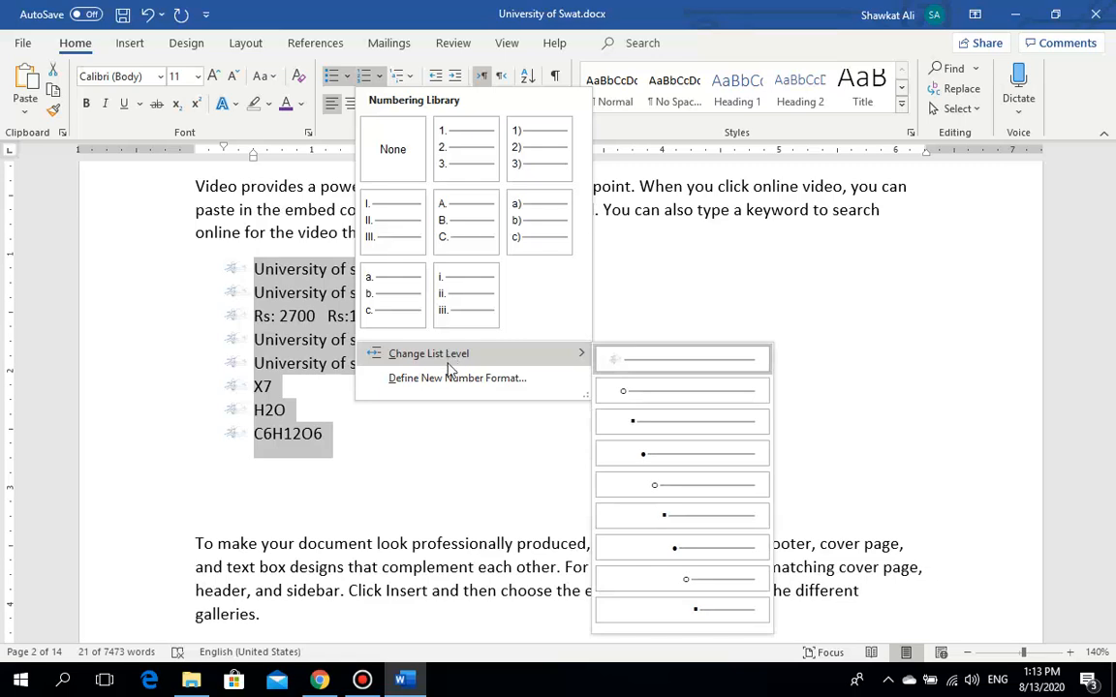
{"action": "left_click", "coordinate": [450, 379]}
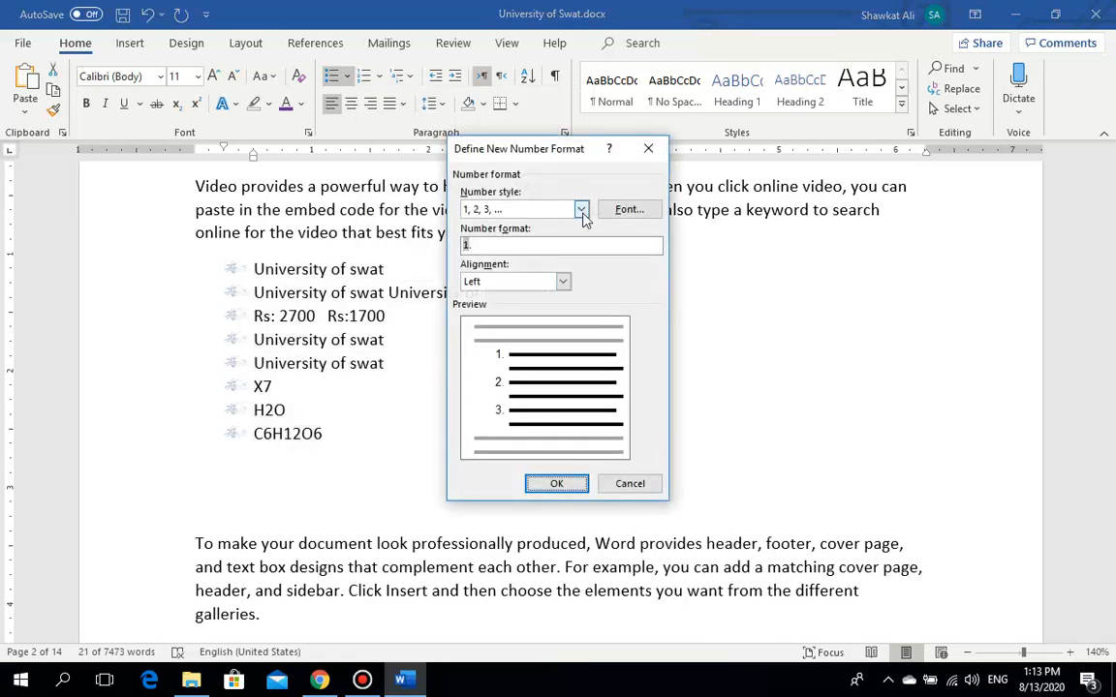
{"action": "left_click", "coordinate": [541, 241]}
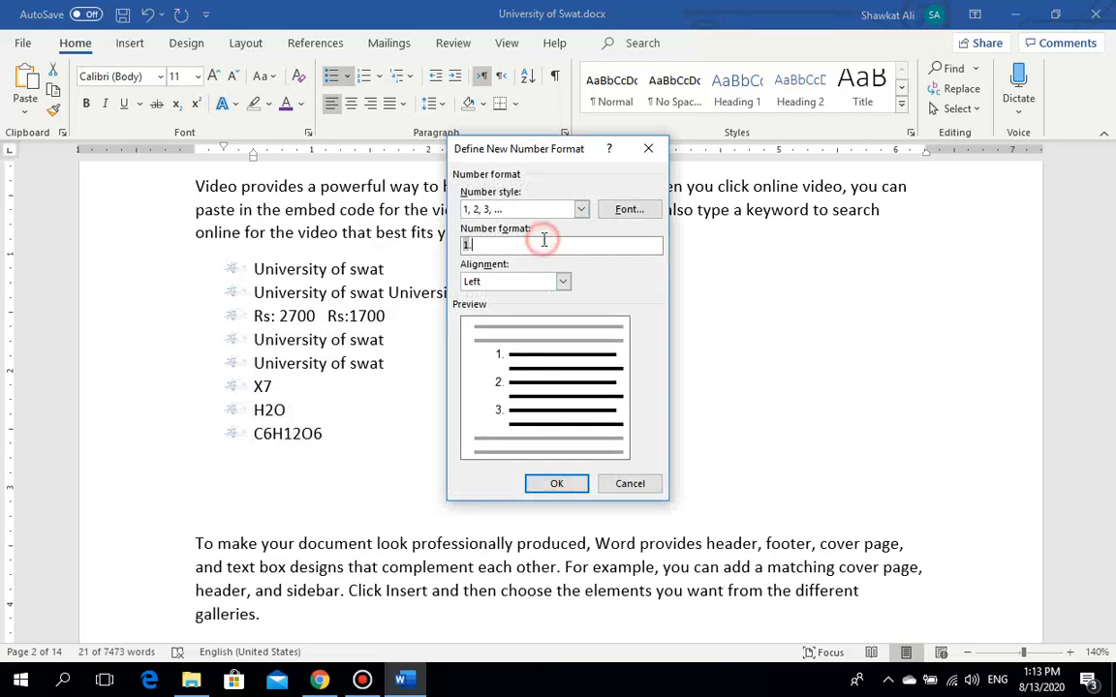
{"action": "left_click", "coordinate": [466, 243]}
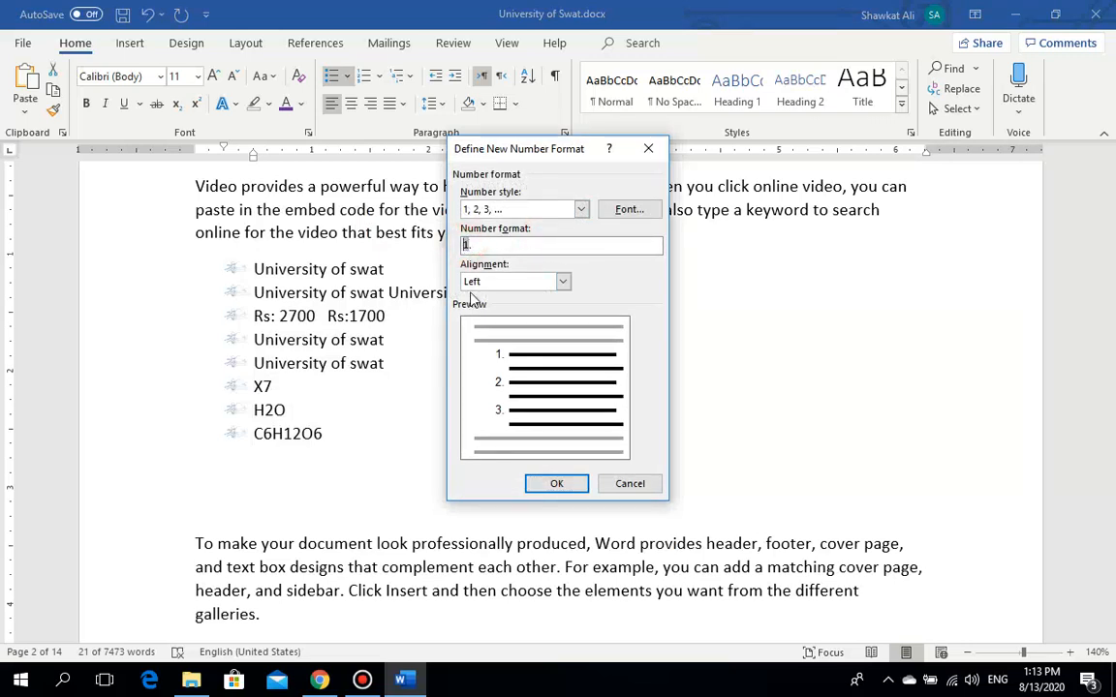
{"action": "type", "text": "[1]"}
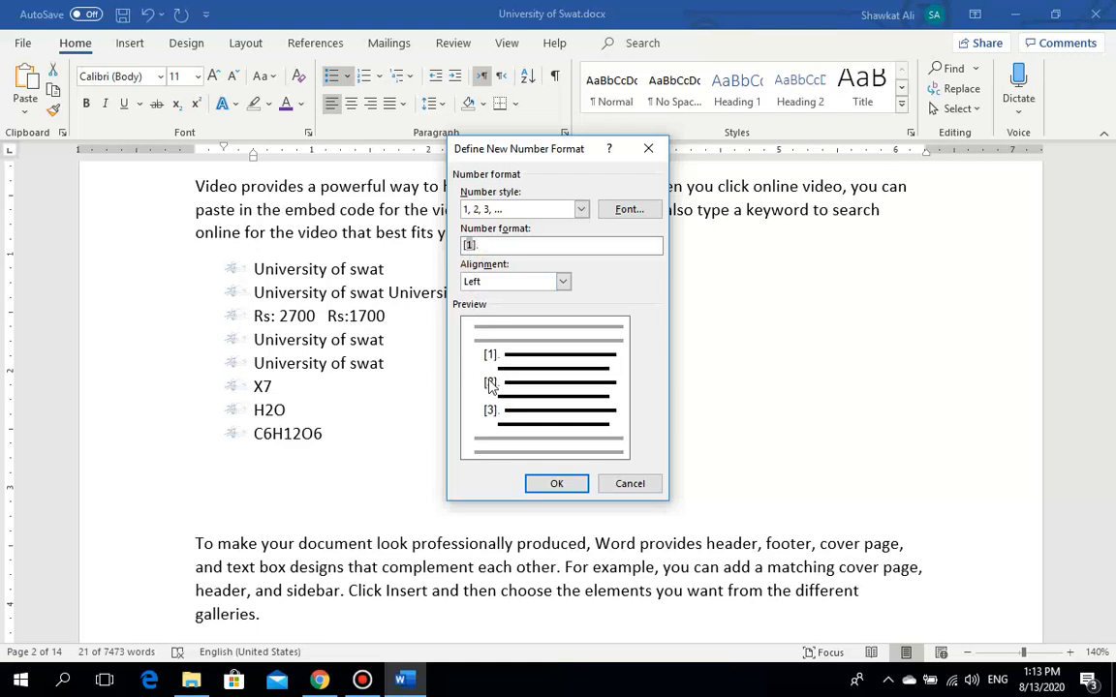
{"action": "left_click", "coordinate": [557, 483]}
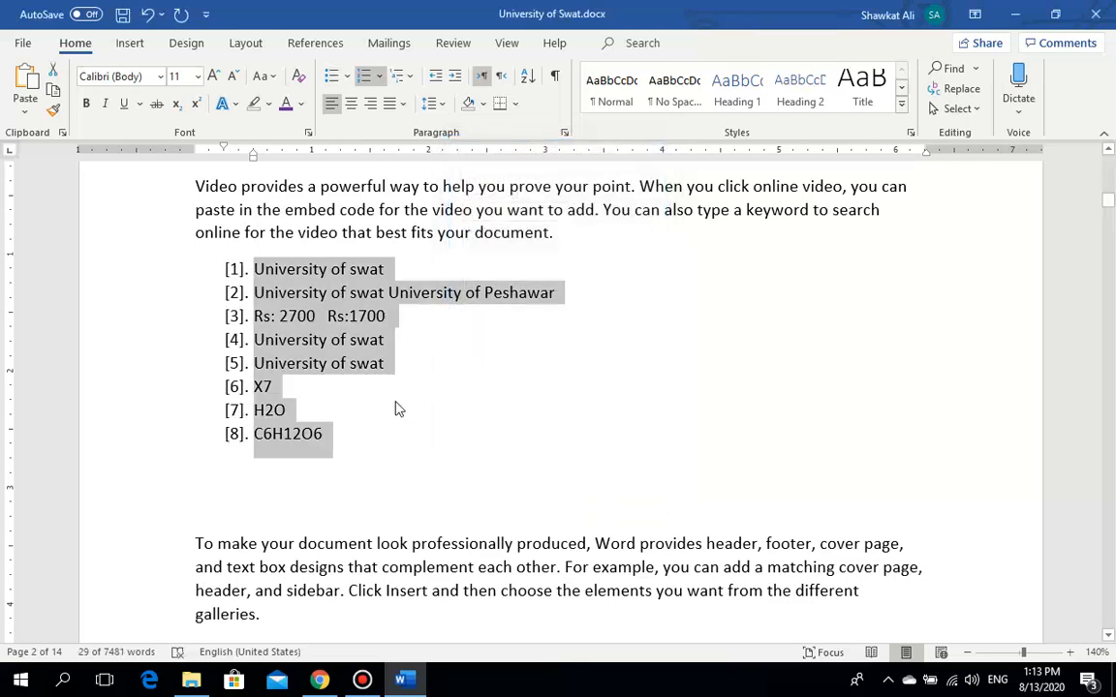
{"action": "left_click", "coordinate": [382, 441]}
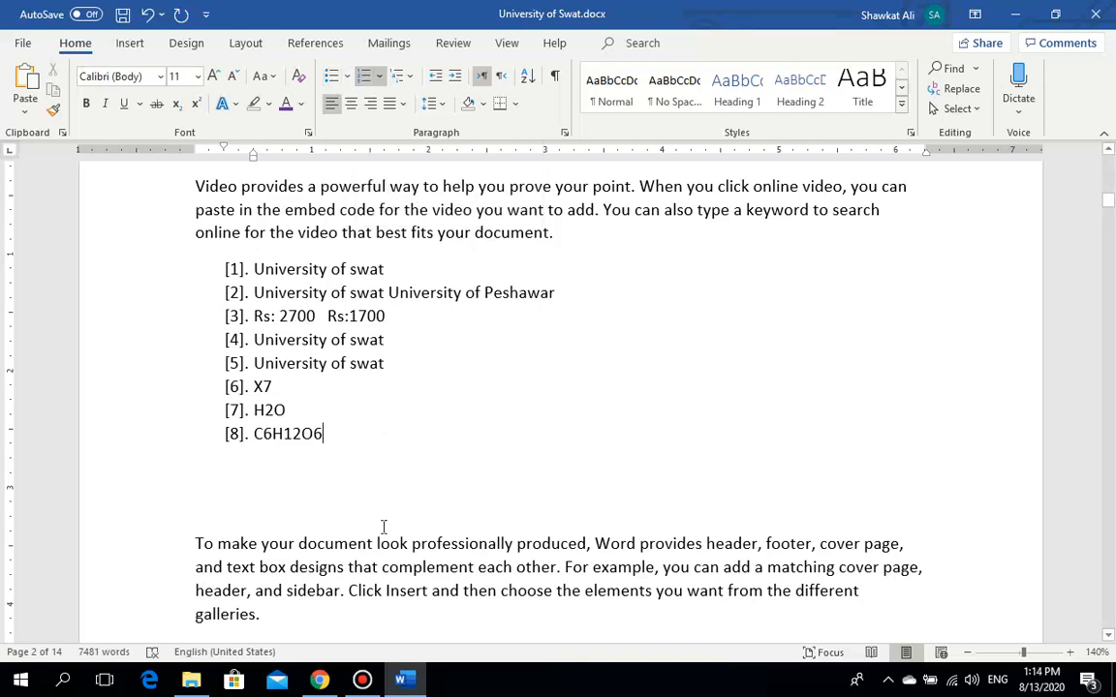
{"action": "key", "text": "Return"}
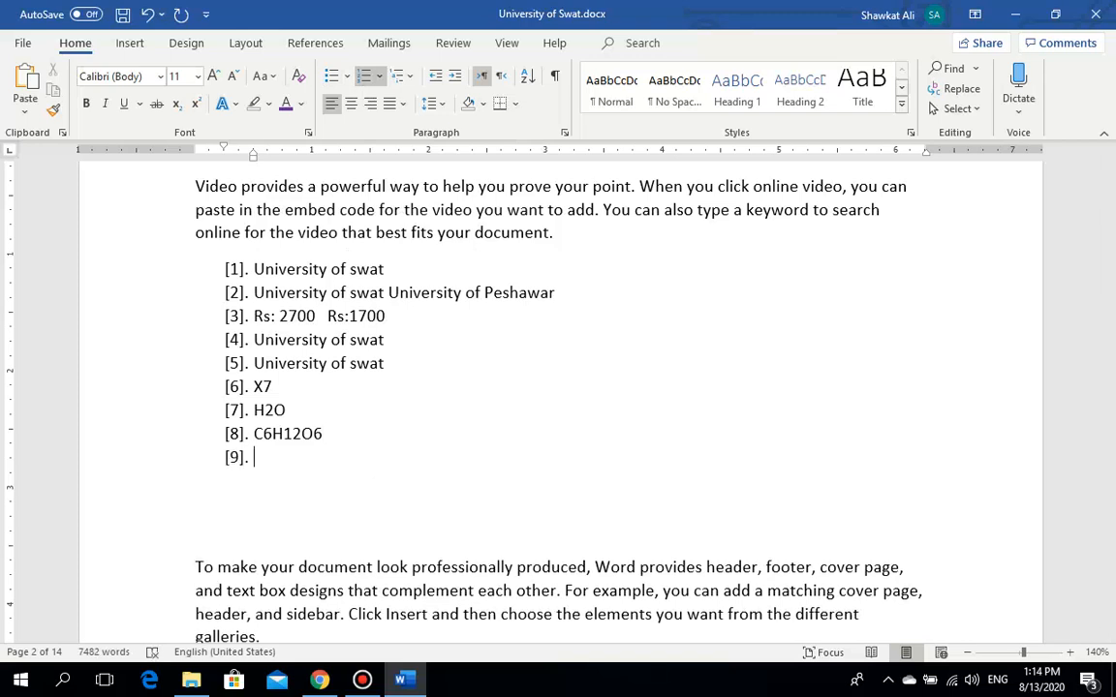
{"action": "left_click", "coordinate": [361, 682]}
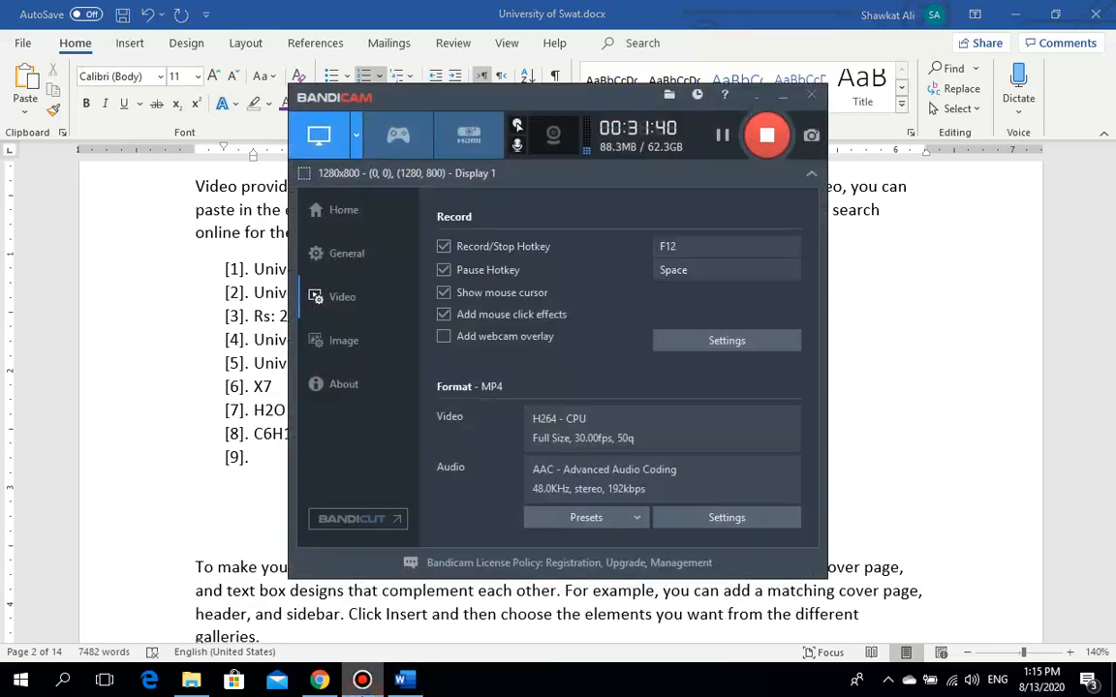
{"action": "left_click", "coordinate": [362, 686]}
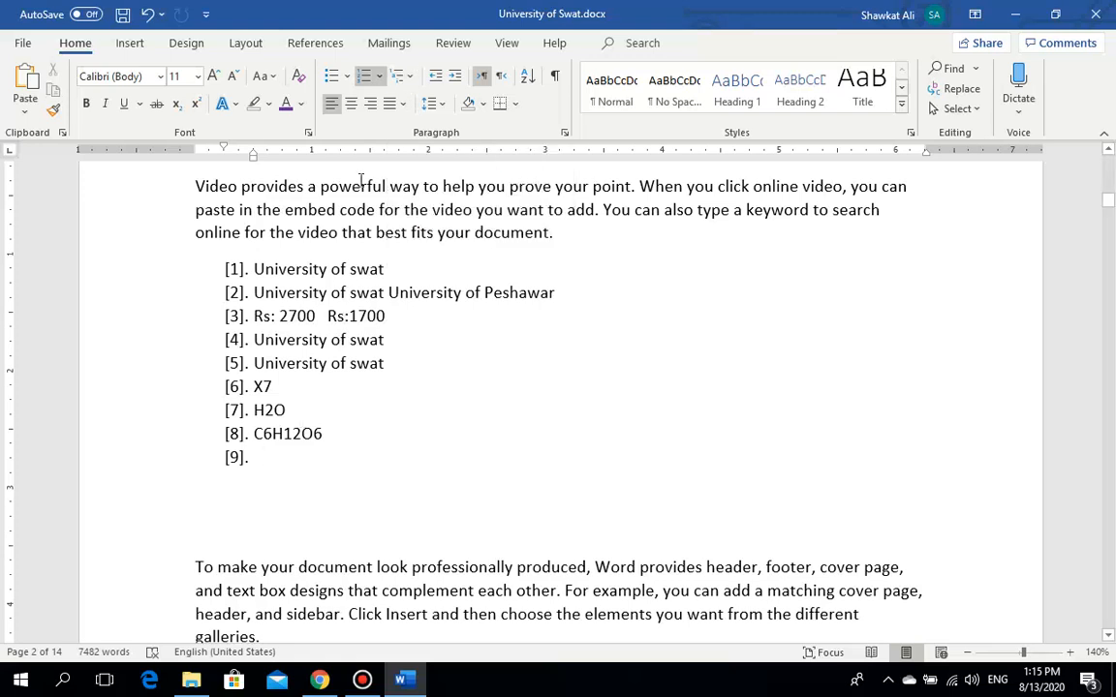
{"action": "left_click", "coordinate": [313, 44]}
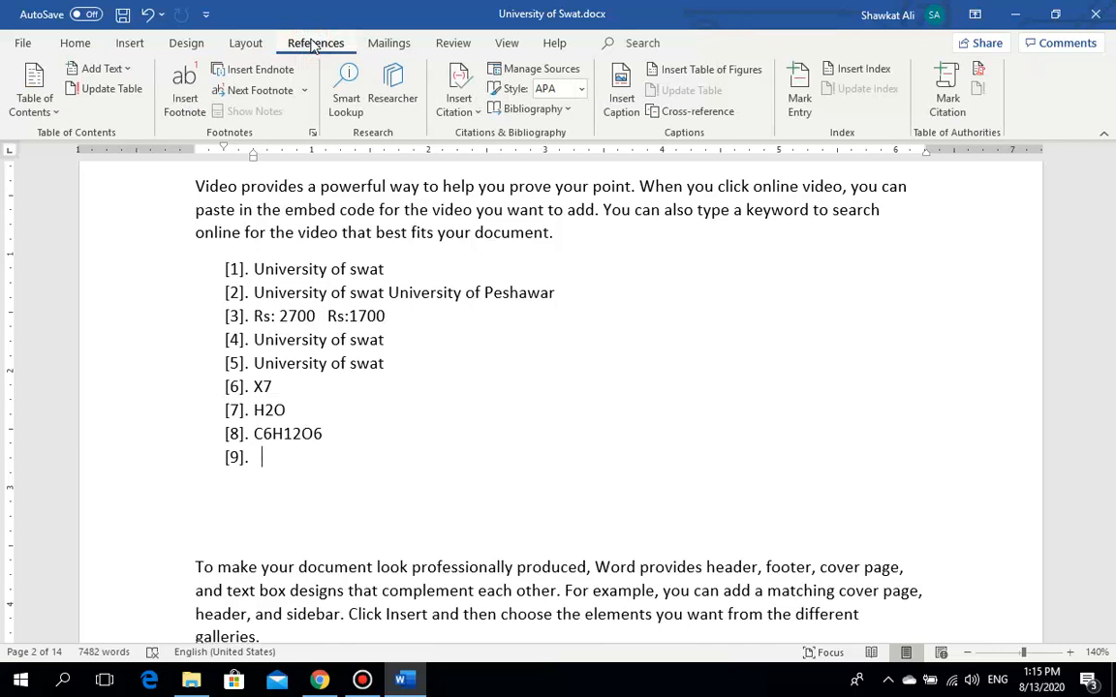
{"action": "left_click", "coordinate": [80, 45]}
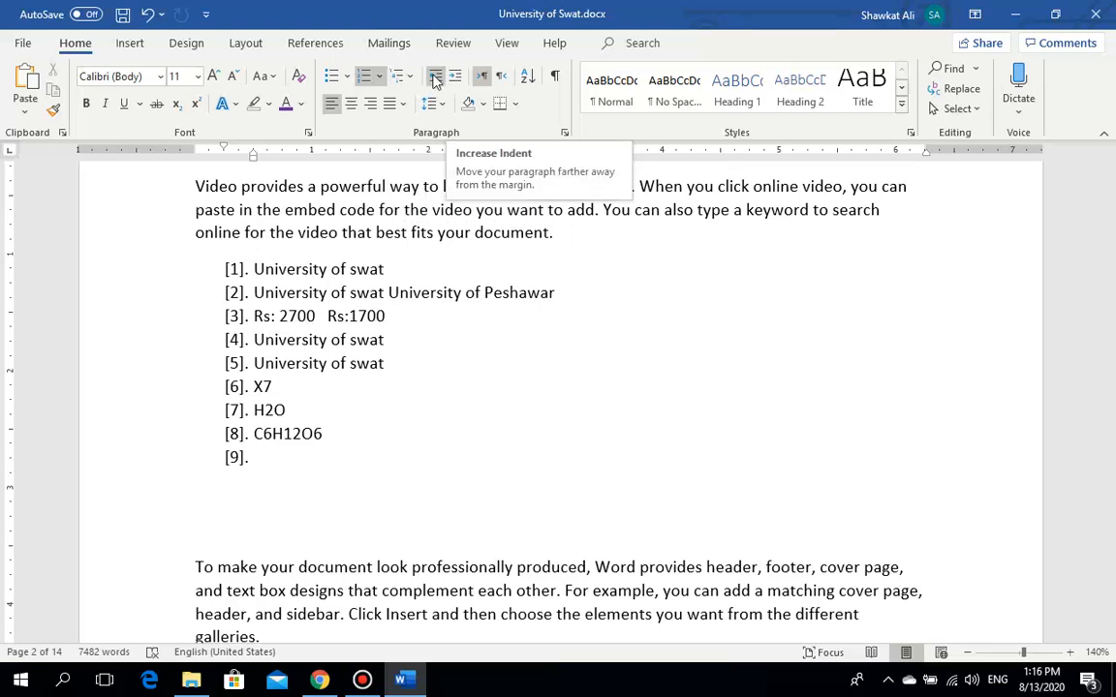
Step: Indent the bracketed list several levels, then decrease it back flush with the left margin
{"action": "left_click", "coordinate": [195, 234]}
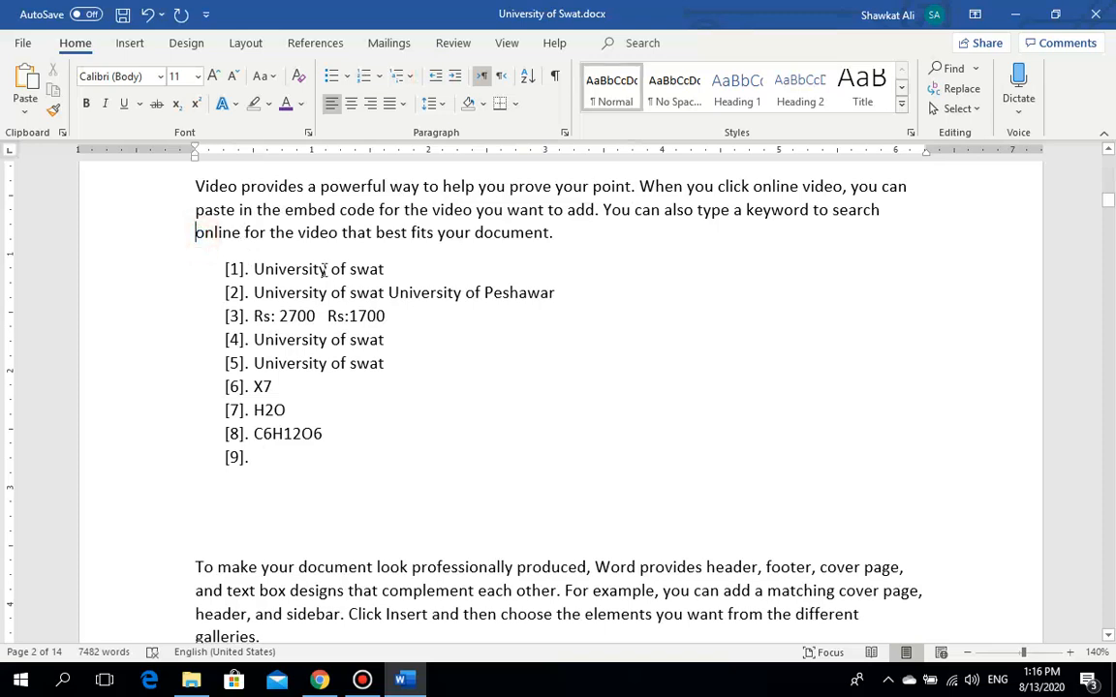
{"action": "left_click", "coordinate": [437, 77]}
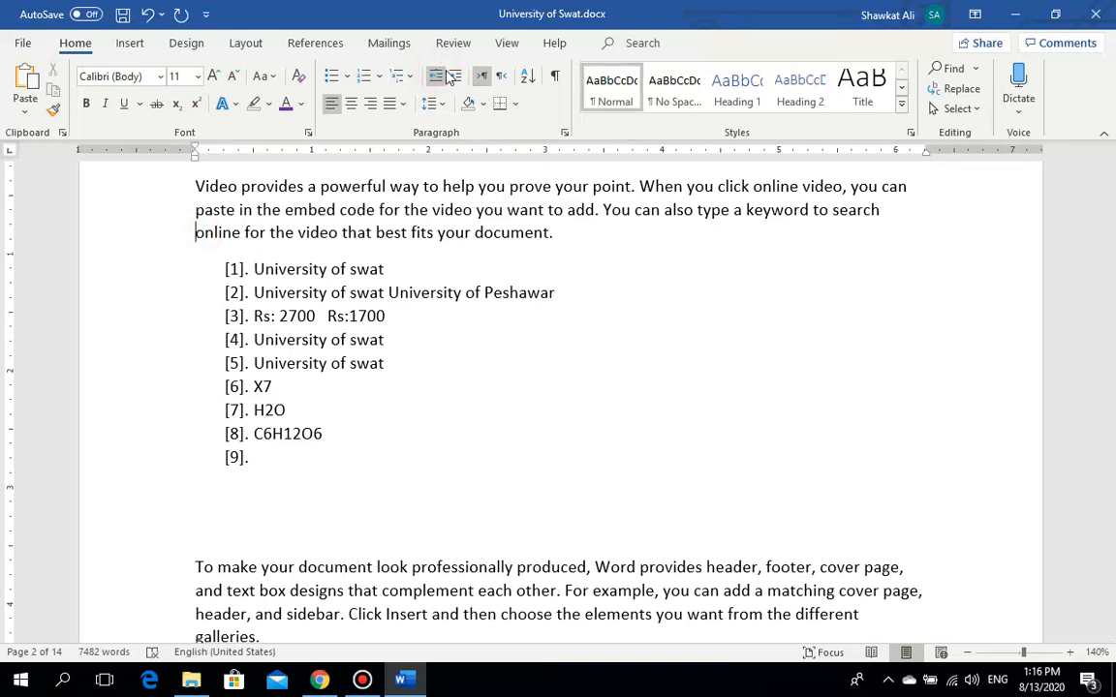
{"action": "left_click", "coordinate": [219, 271]}
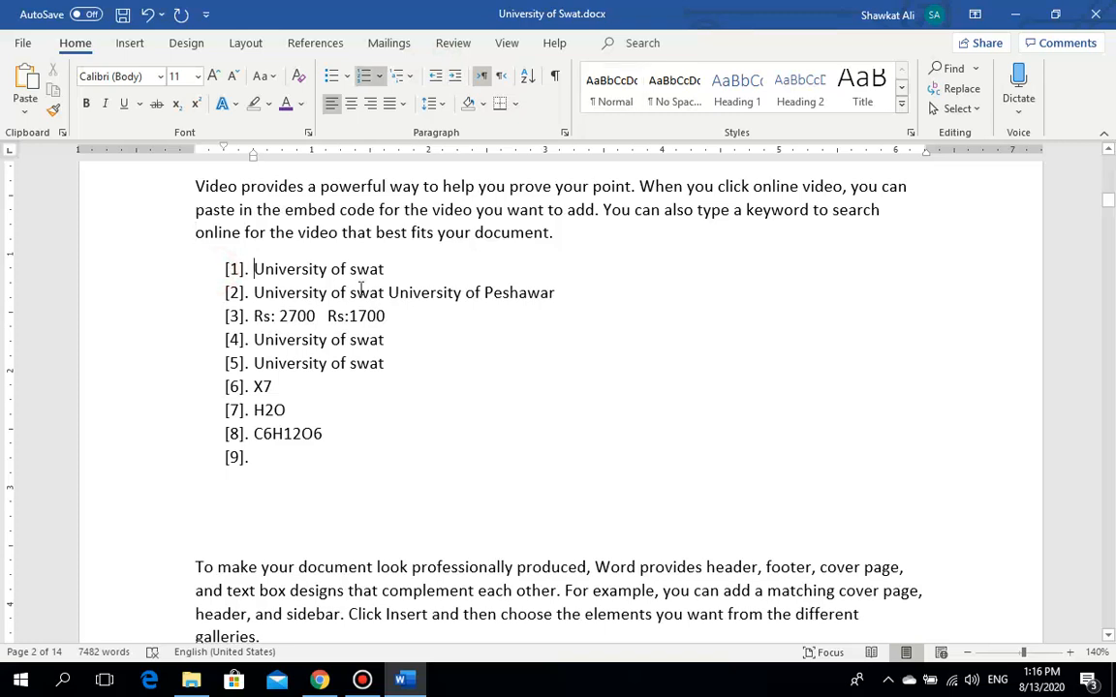
{"action": "left_click", "coordinate": [455, 76]}
{"action": "left_click", "coordinate": [455, 77]}
{"action": "left_click", "coordinate": [455, 77]}
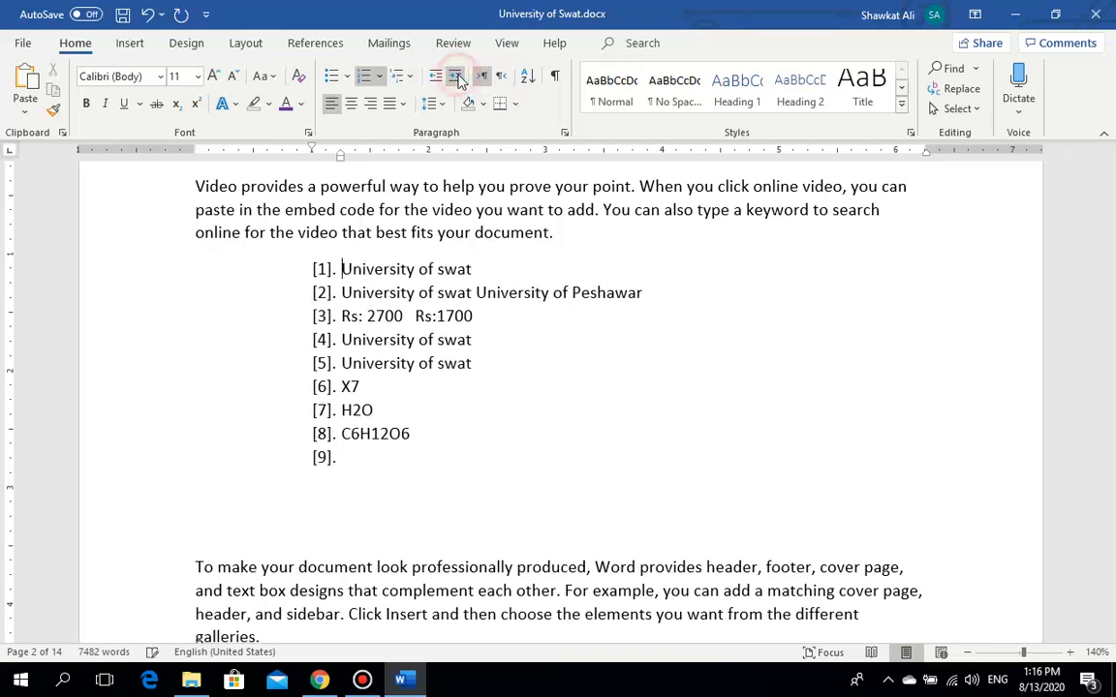
{"action": "left_click", "coordinate": [455, 77]}
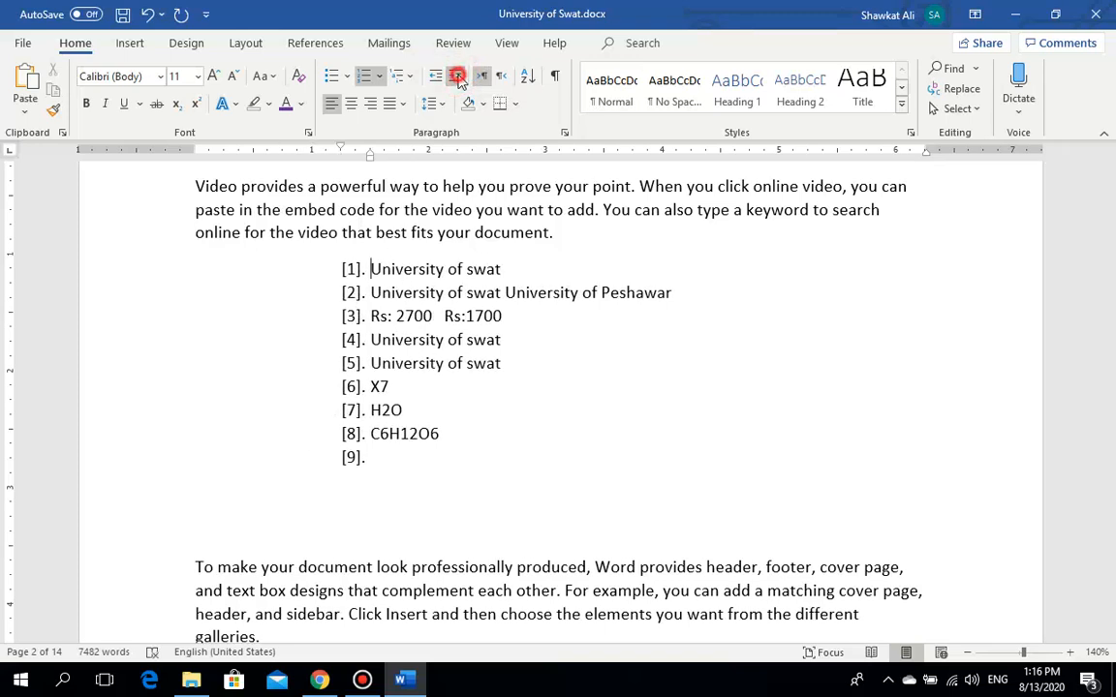
{"action": "left_click", "coordinate": [456, 78]}
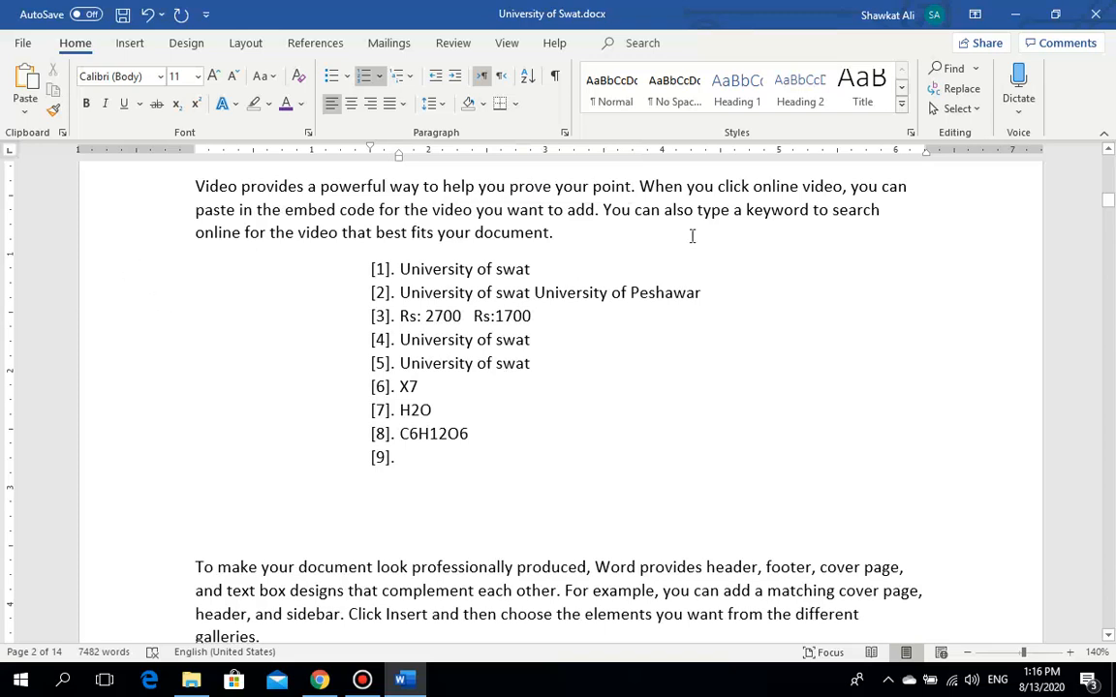
{"action": "left_click", "coordinate": [435, 77]}
{"action": "left_click", "coordinate": [435, 78]}
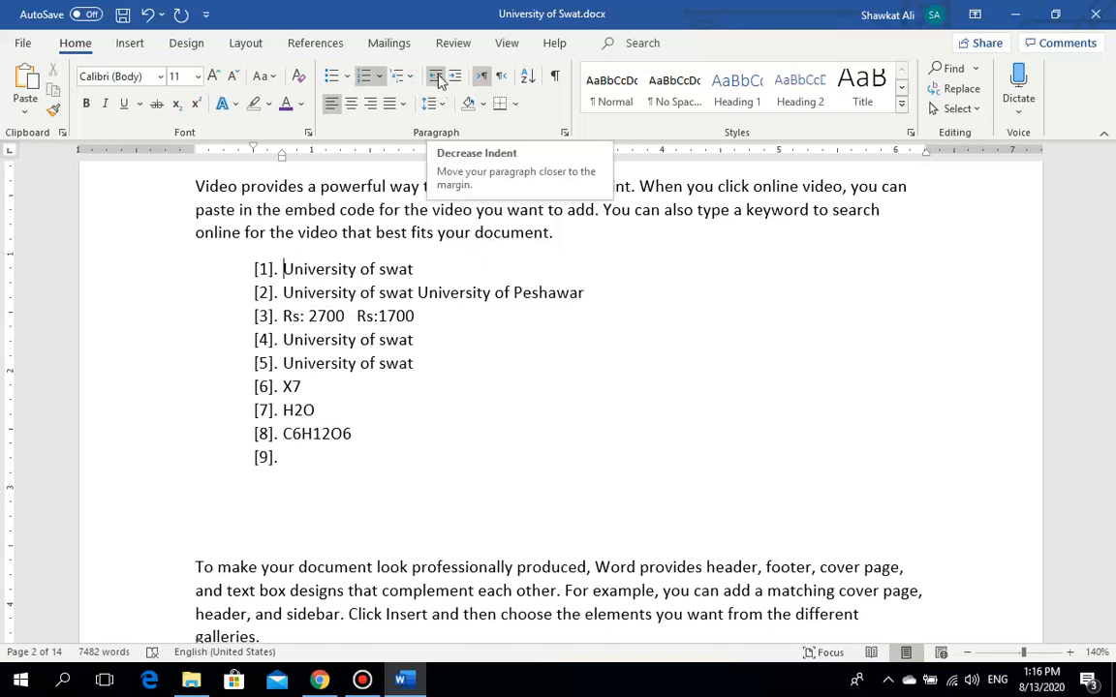
{"action": "left_click", "coordinate": [437, 78]}
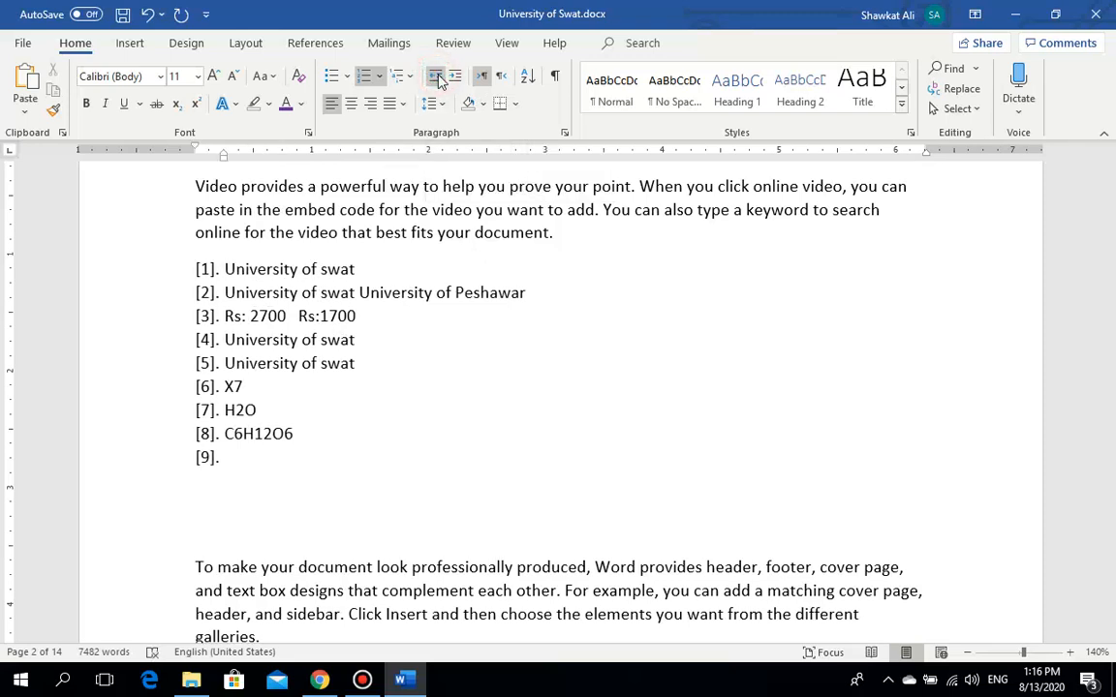
{"action": "left_click", "coordinate": [500, 79]}
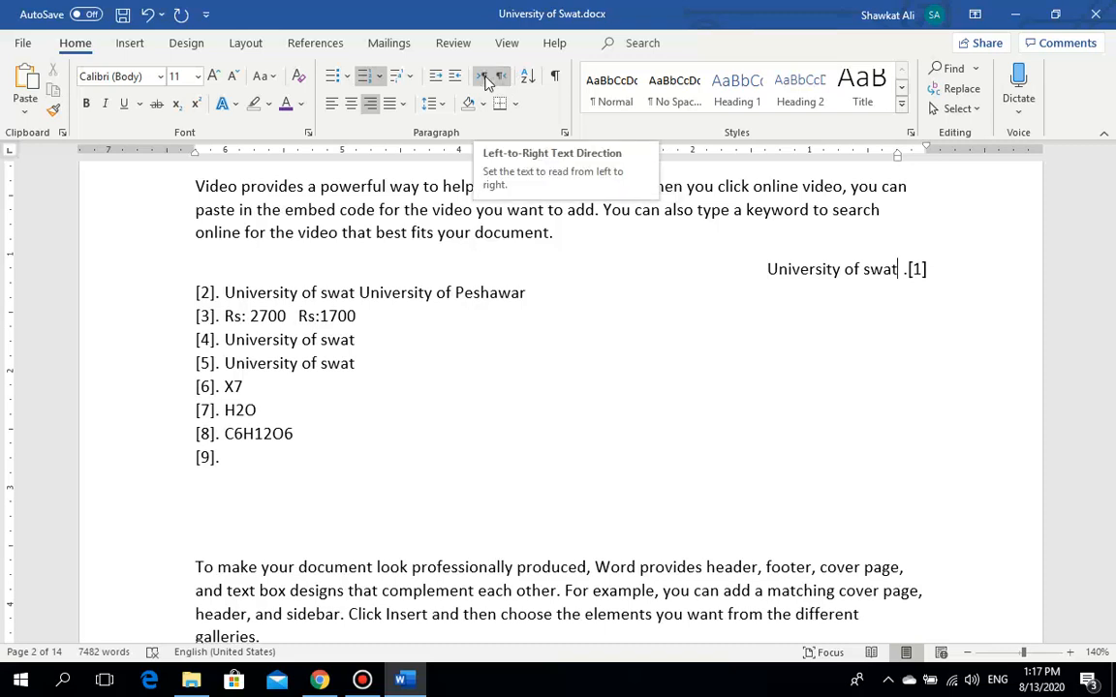
{"action": "left_click", "coordinate": [485, 77]}
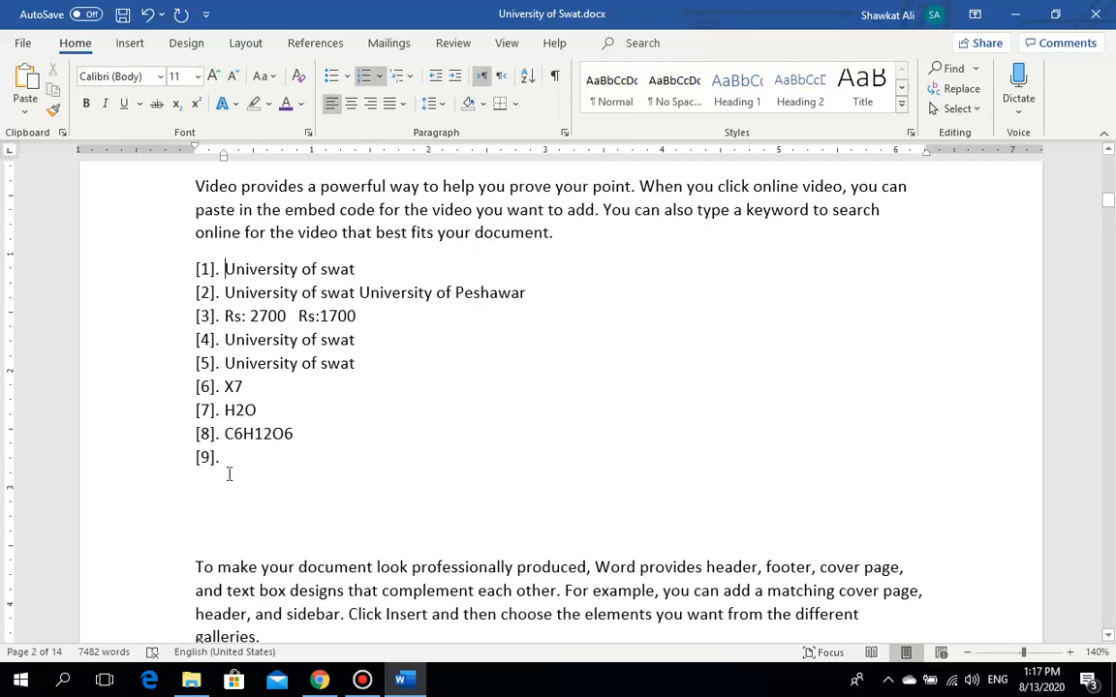
Step: Sort the nine list items by Paragraphs, type Text, in ascending order
{"action": "left_click_drag", "start_coordinate": [236, 465], "coordinate": [193, 280]}
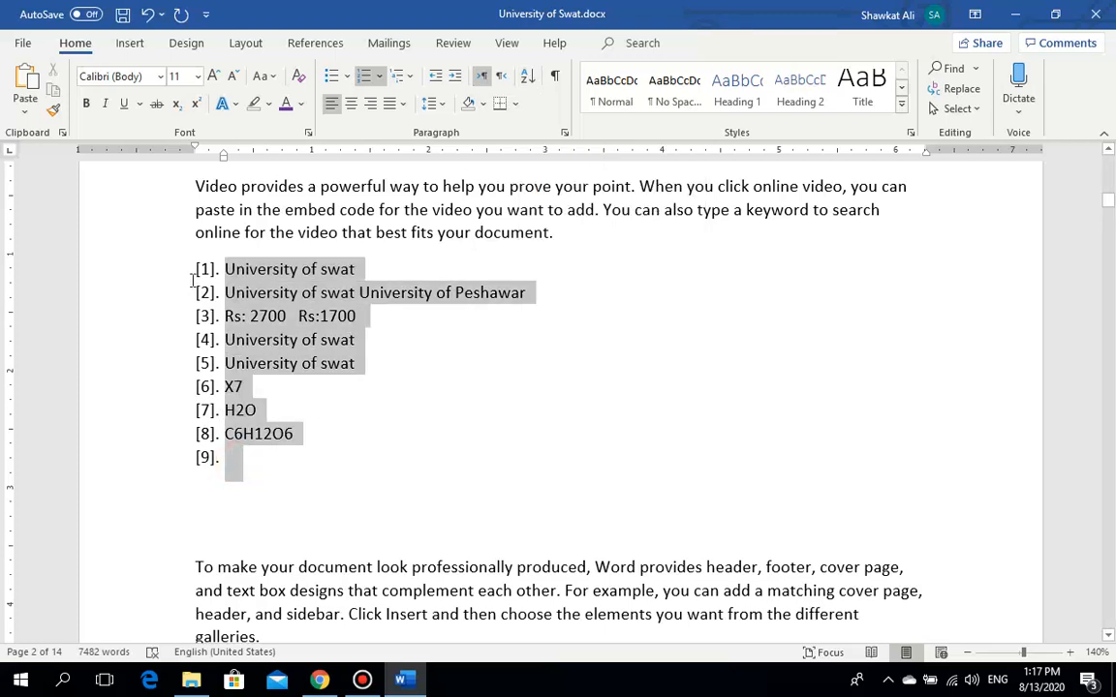
{"action": "left_click", "coordinate": [527, 77]}
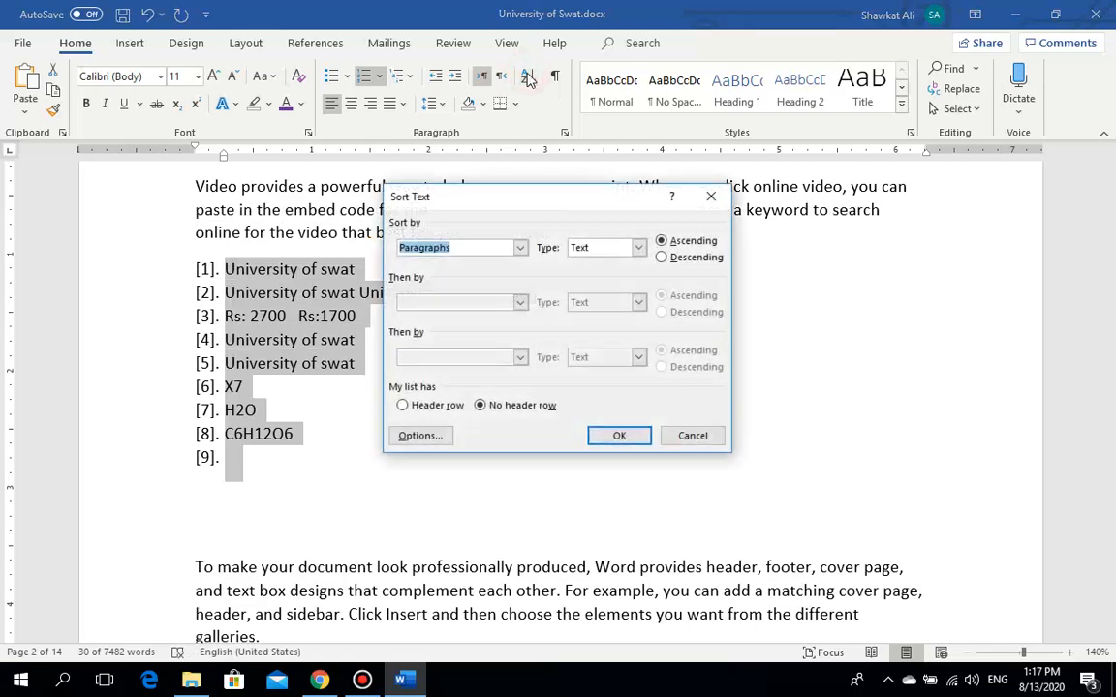
{"action": "left_click", "coordinate": [664, 259]}
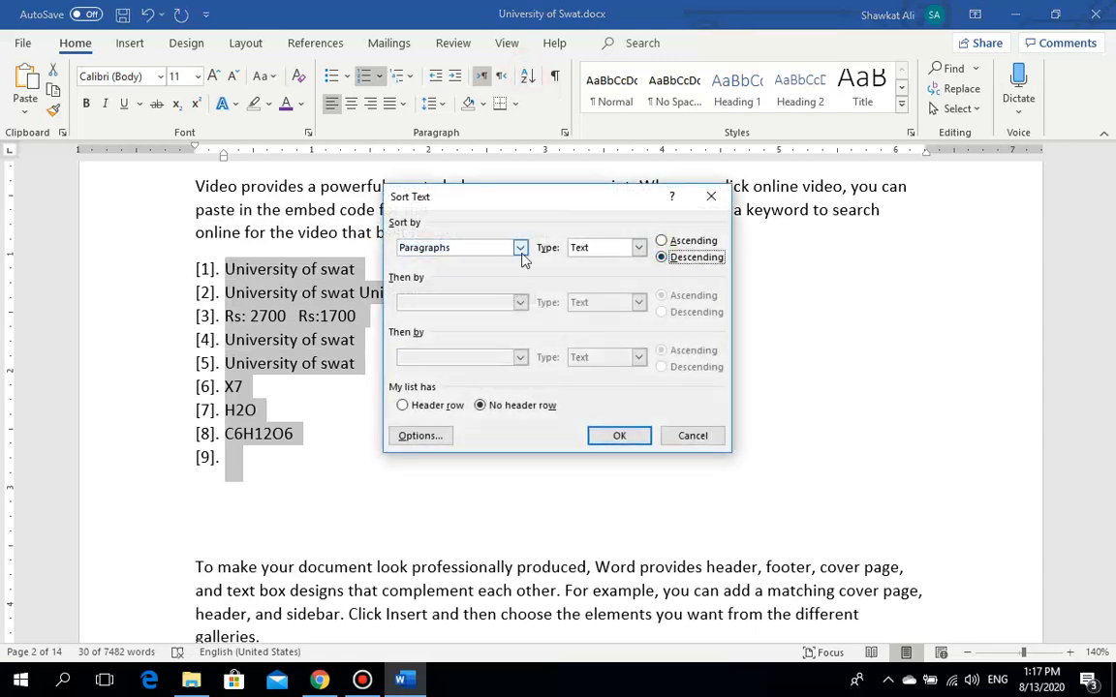
{"action": "left_click", "coordinate": [520, 248]}
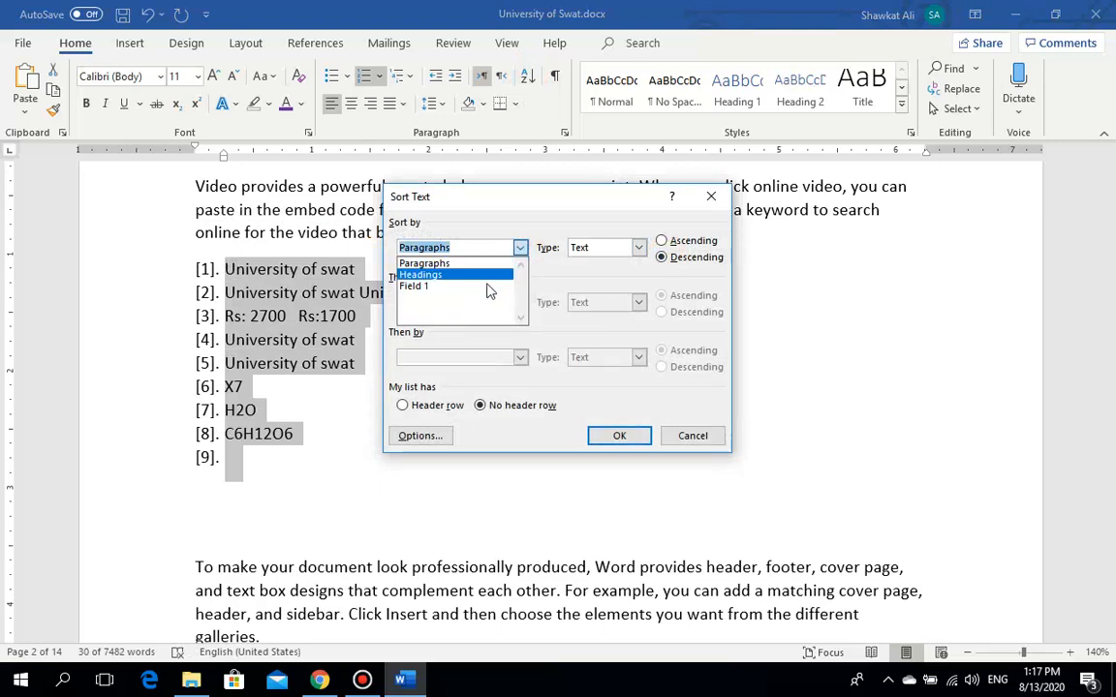
{"action": "left_click", "coordinate": [500, 265]}
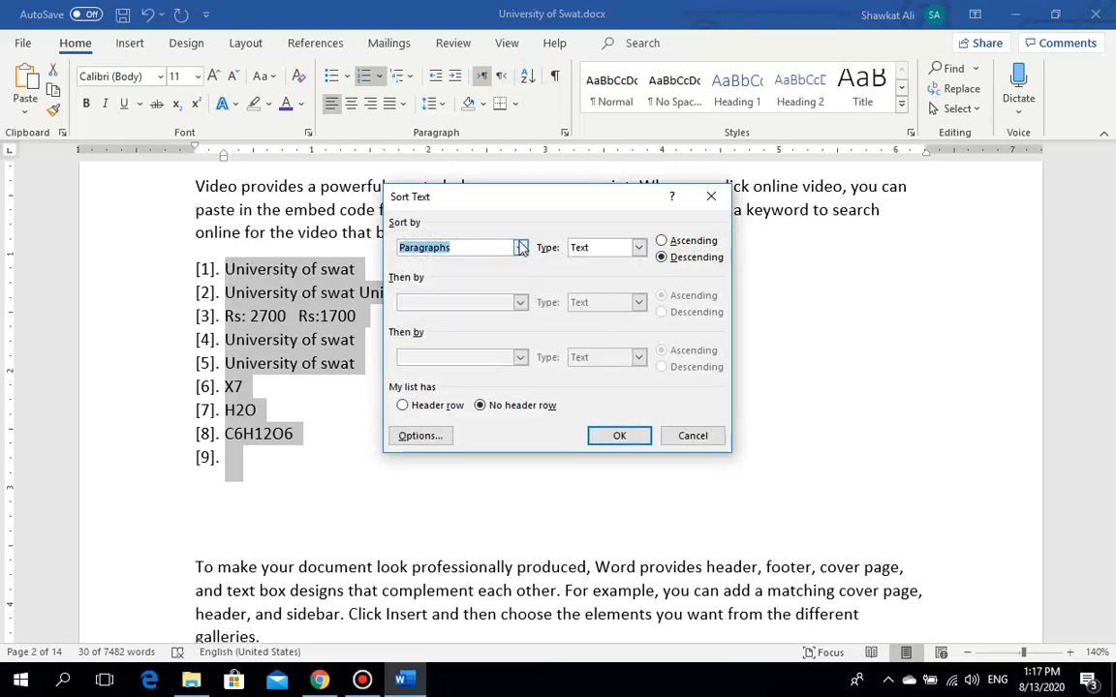
{"action": "left_click", "coordinate": [520, 248]}
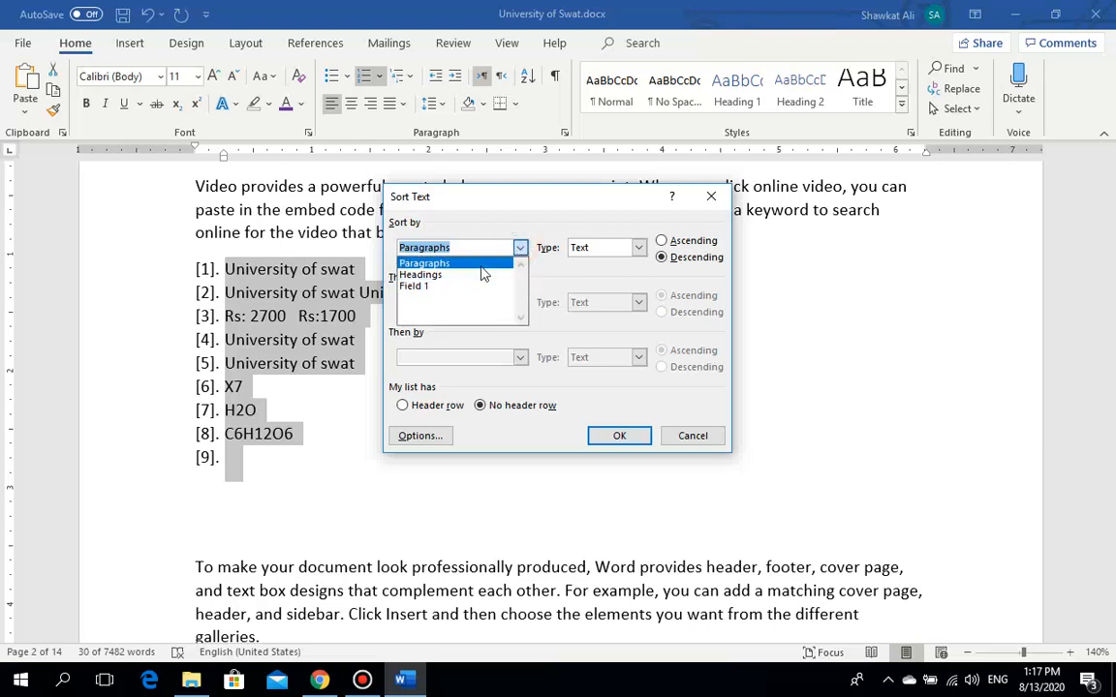
{"action": "left_click", "coordinate": [520, 248]}
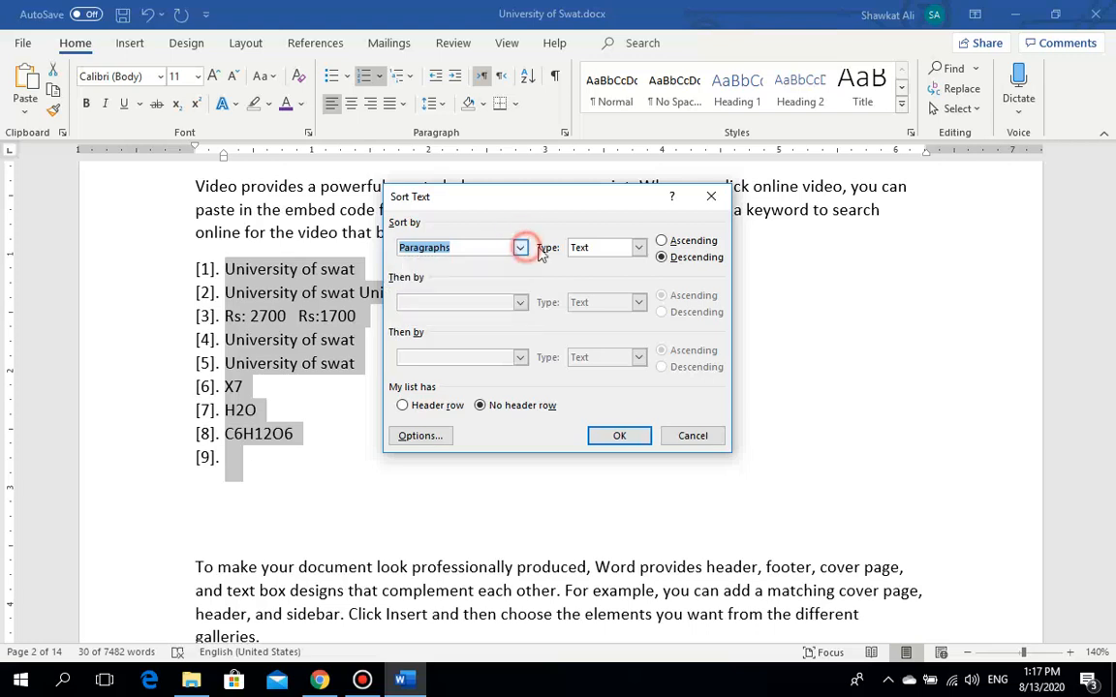
{"action": "left_click", "coordinate": [639, 248]}
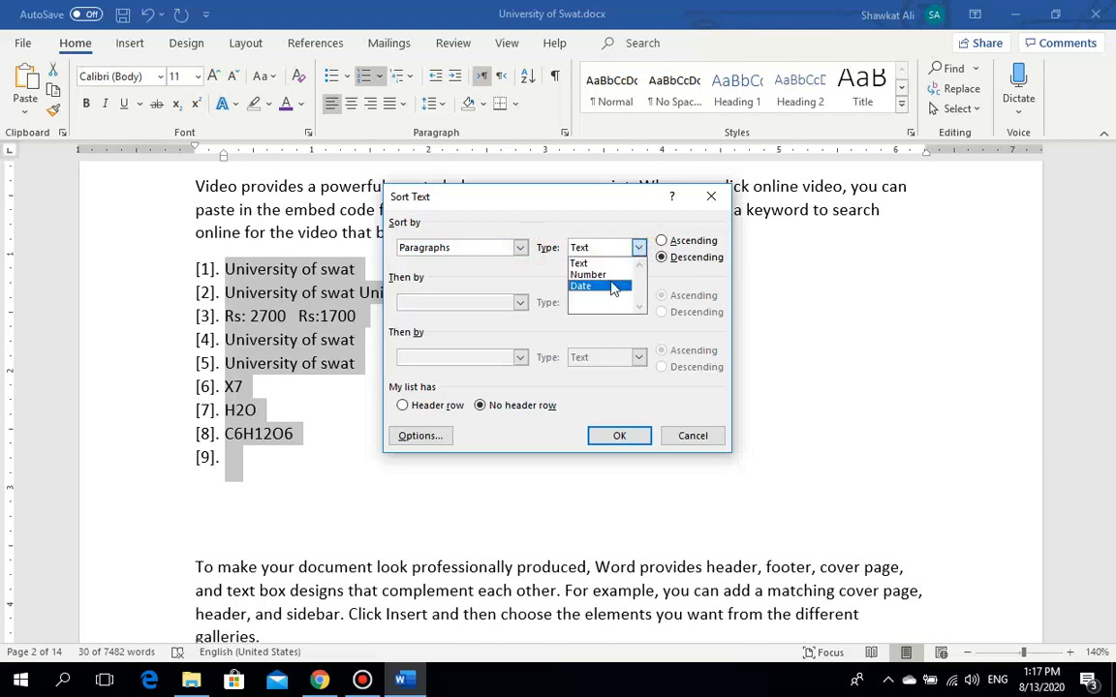
{"action": "left_click", "coordinate": [616, 264]}
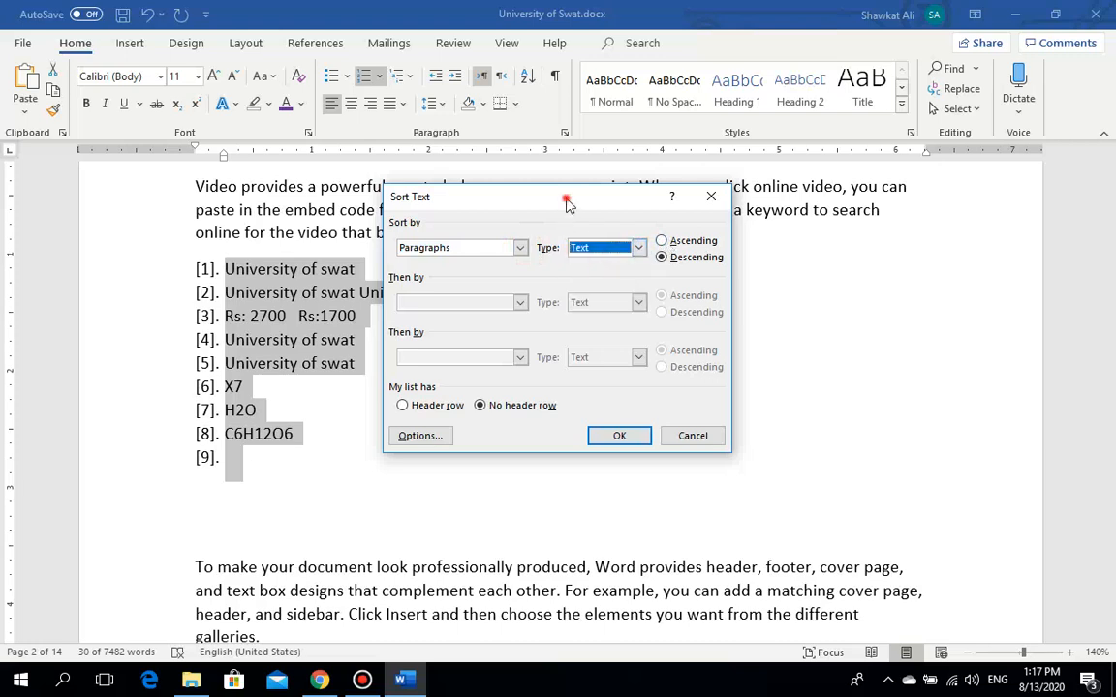
{"action": "left_click_drag", "start_coordinate": [511, 197], "coordinate": [562, 186]}
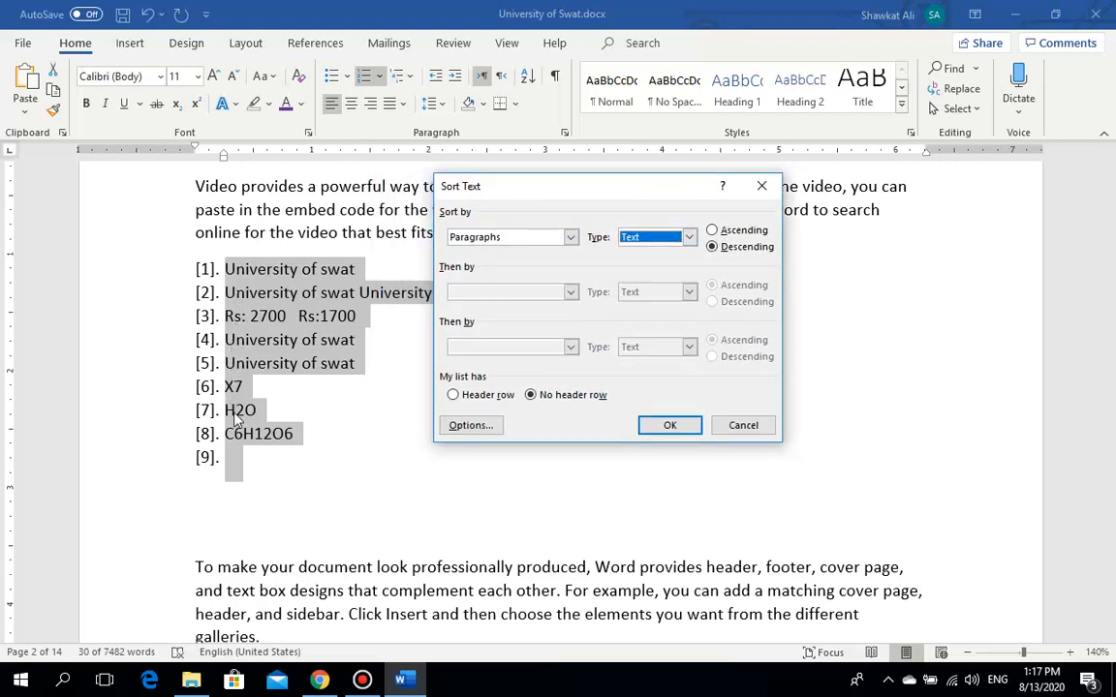
{"action": "left_click", "coordinate": [714, 229]}
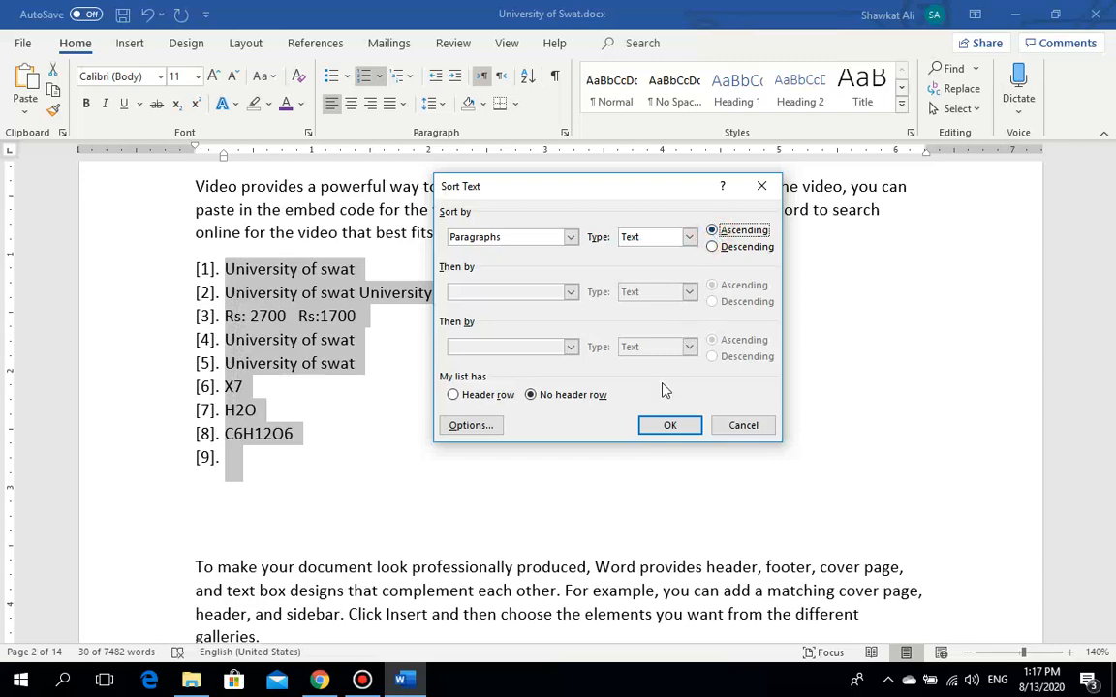
{"action": "left_click", "coordinate": [667, 425]}
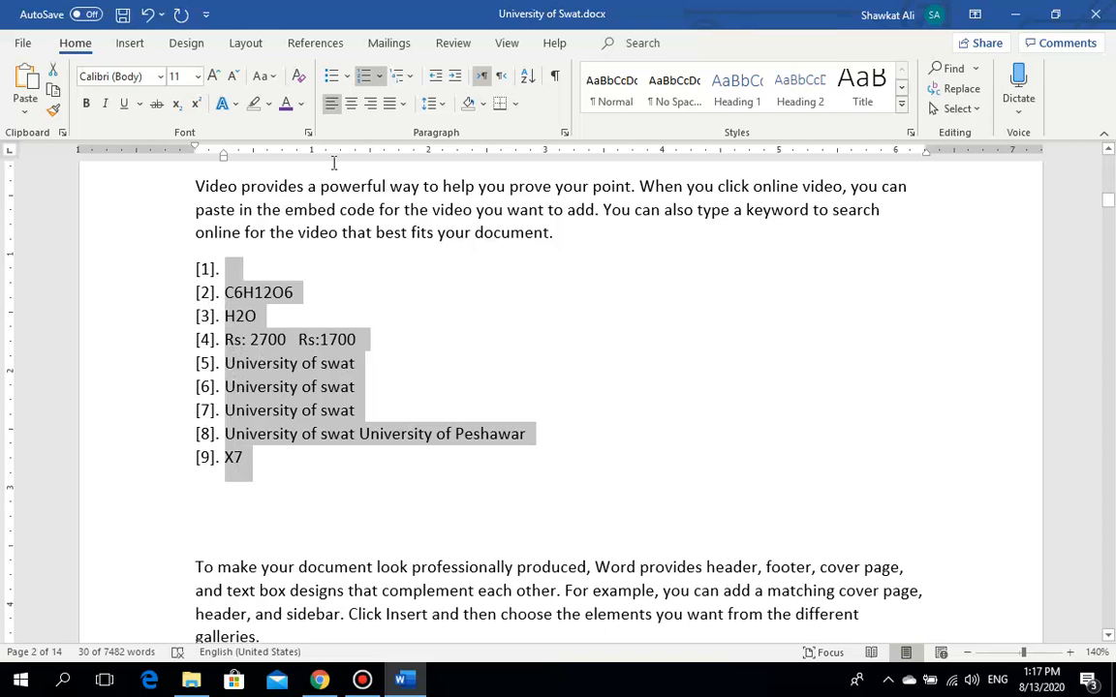
Step: Re-sort the list in descending order so X7 comes first
{"action": "left_click", "coordinate": [528, 77]}
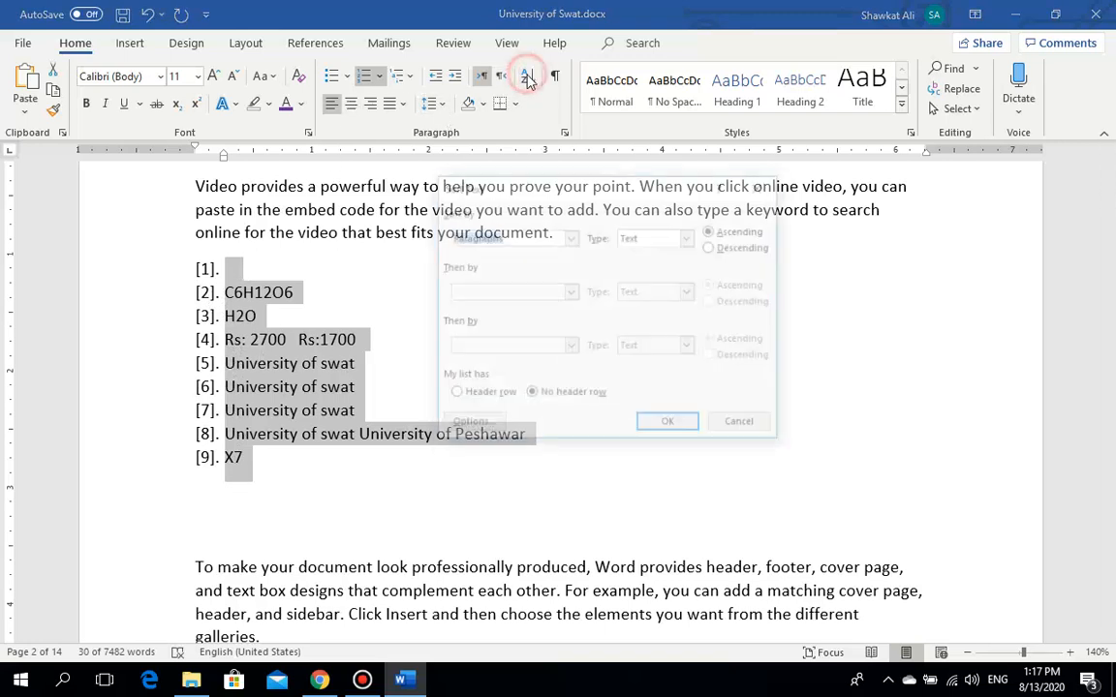
{"action": "left_click", "coordinate": [713, 247]}
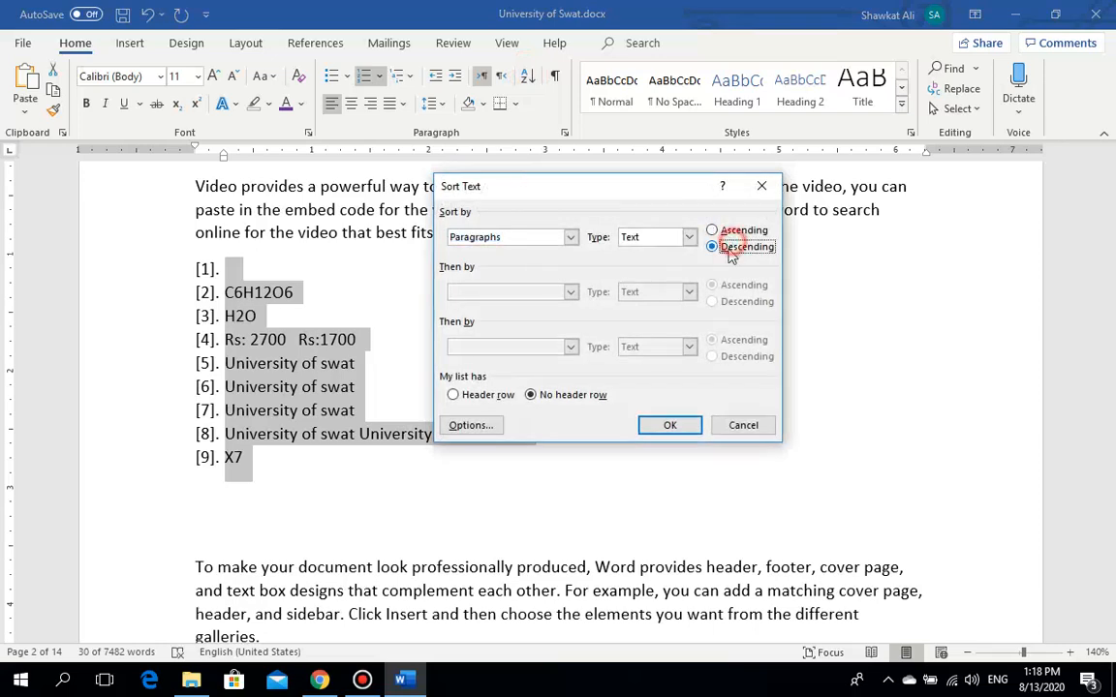
{"action": "left_click", "coordinate": [671, 425]}
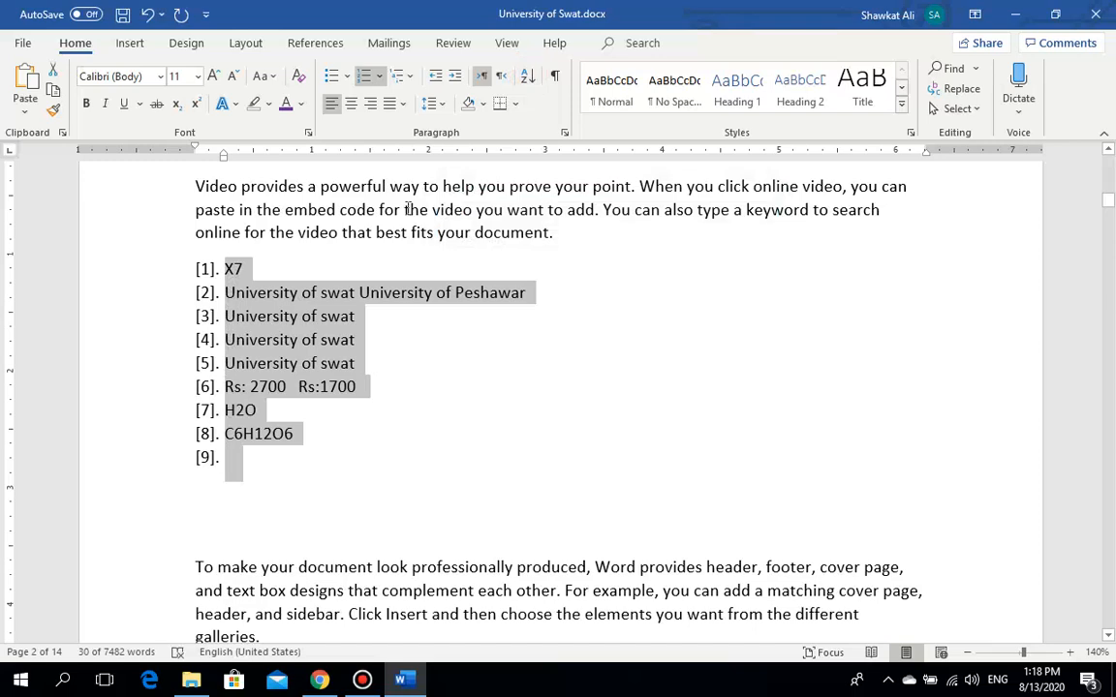
Step: Sort the list entries as Numbers in descending order
{"action": "left_click", "coordinate": [535, 76]}
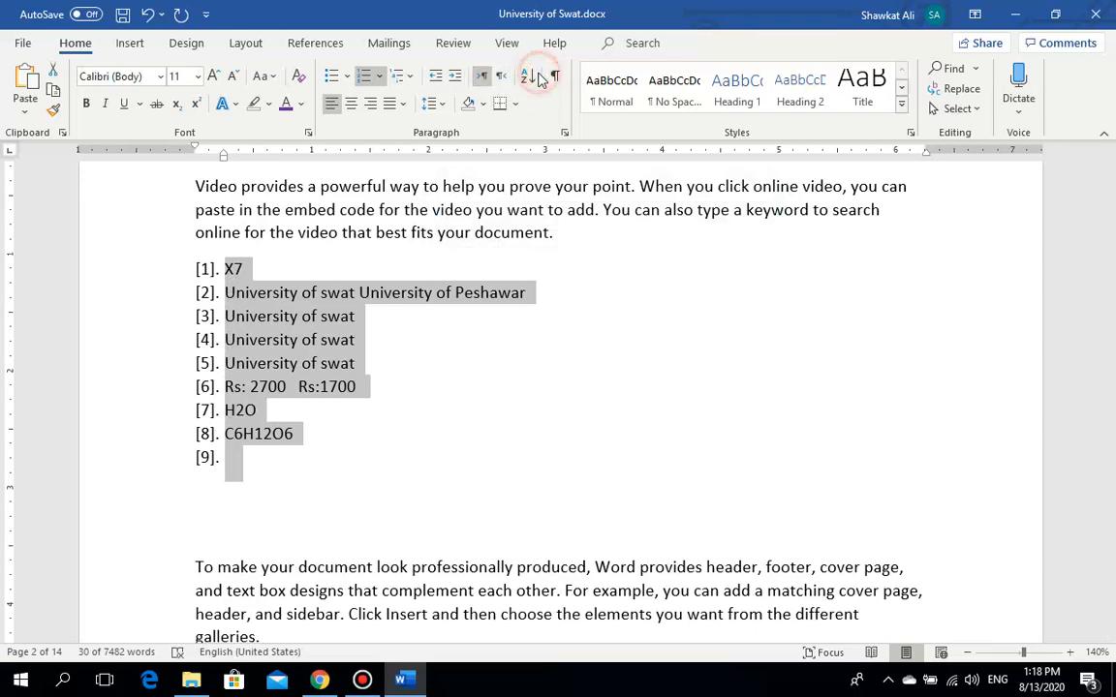
{"action": "left_click", "coordinate": [689, 238]}
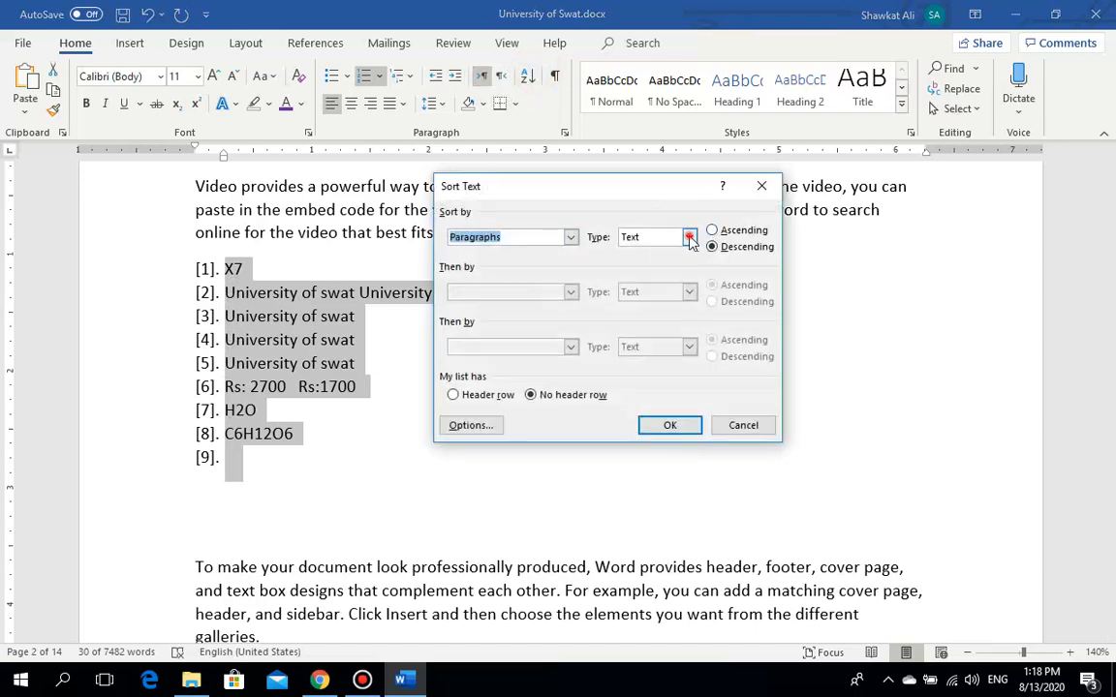
{"action": "left_click", "coordinate": [634, 258]}
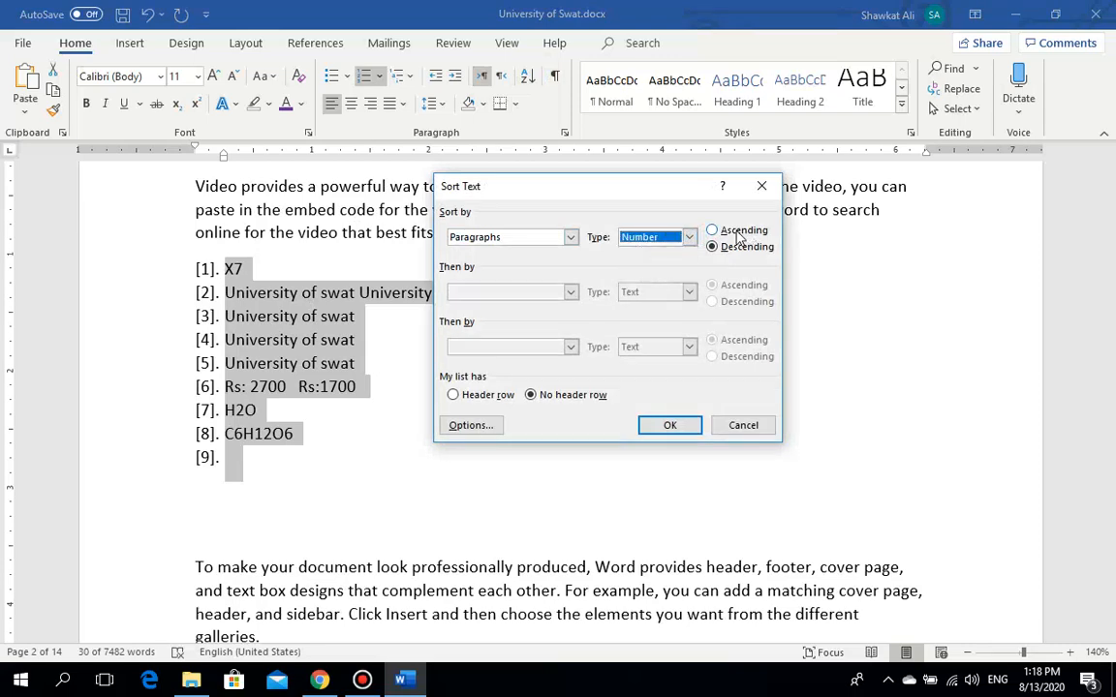
{"action": "left_click", "coordinate": [738, 234]}
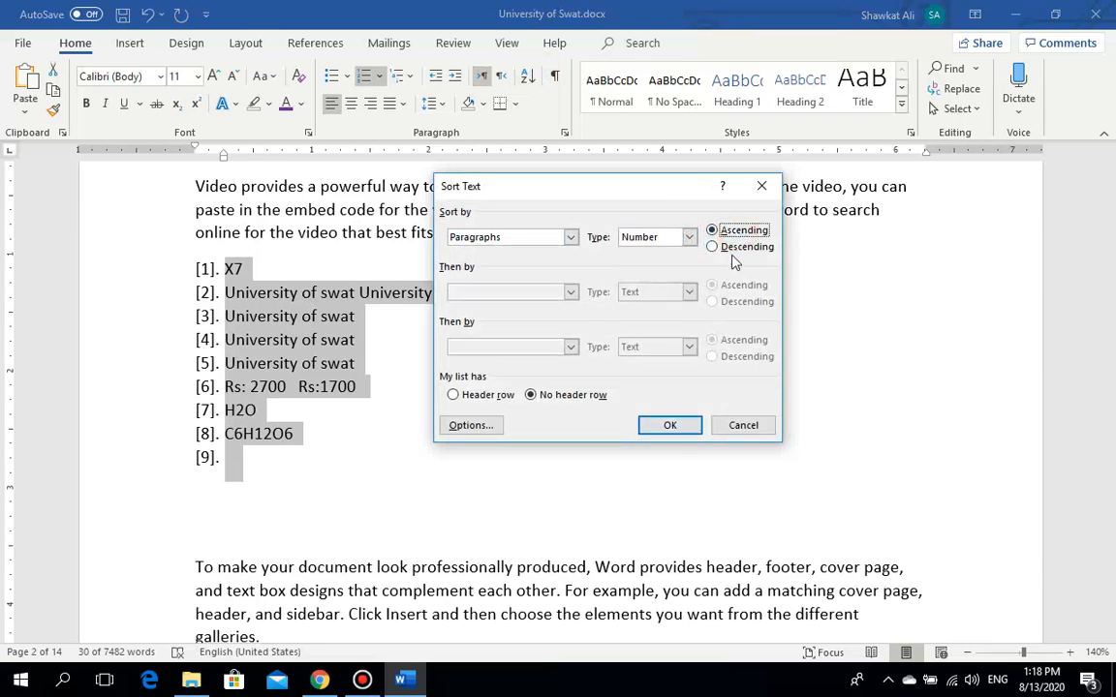
{"action": "left_click", "coordinate": [715, 248]}
{"action": "left_click", "coordinate": [670, 425]}
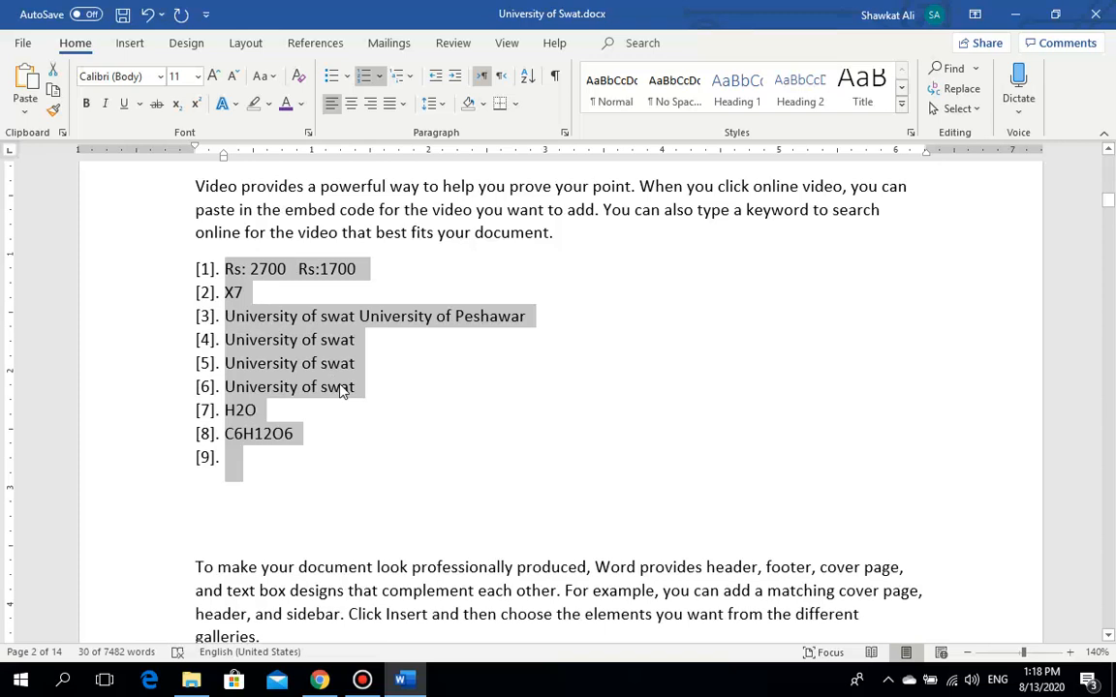
Step: Sort the entries as Text in ascending order, from the blank entry to X7
{"action": "left_click", "coordinate": [529, 78]}
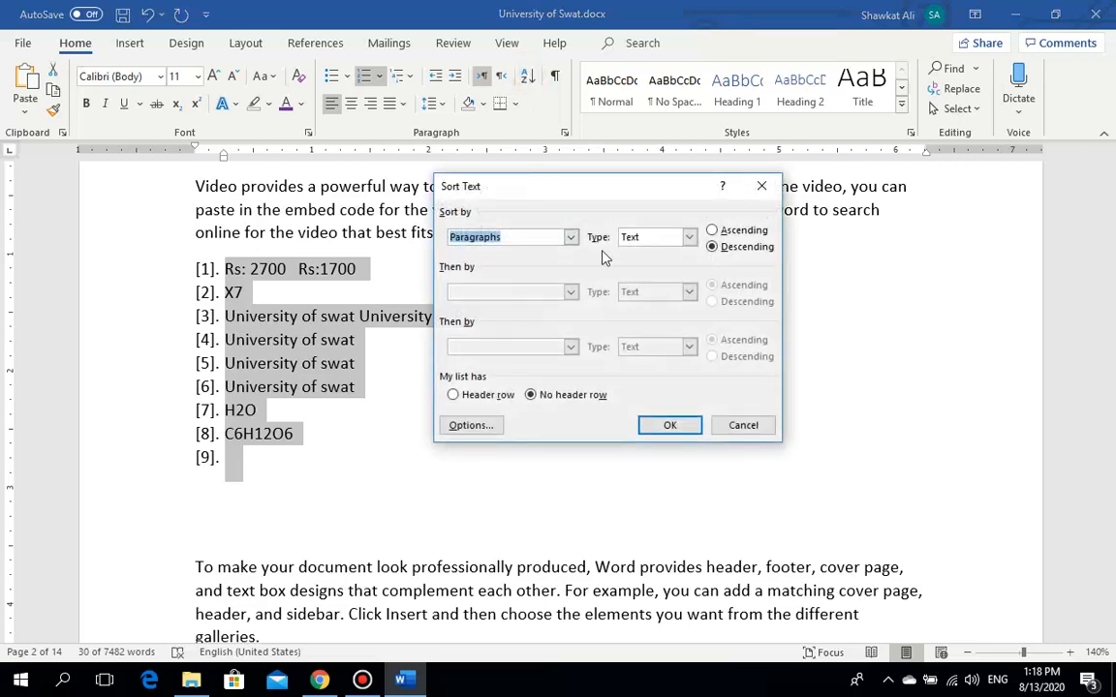
{"action": "left_click", "coordinate": [689, 238]}
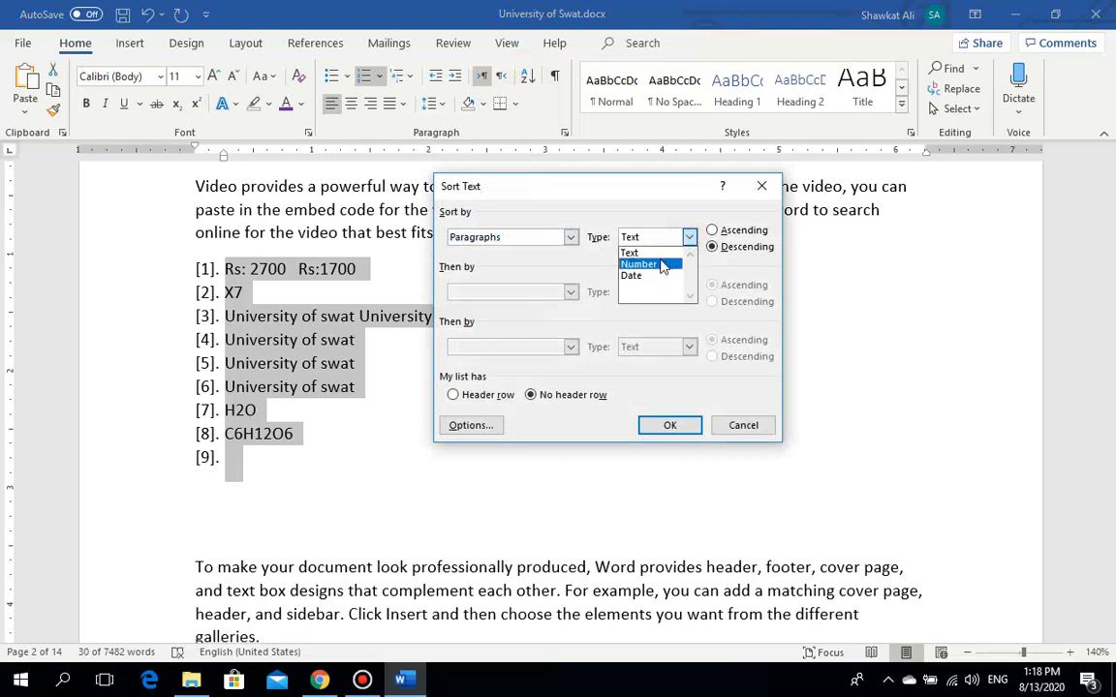
{"action": "left_click", "coordinate": [664, 254]}
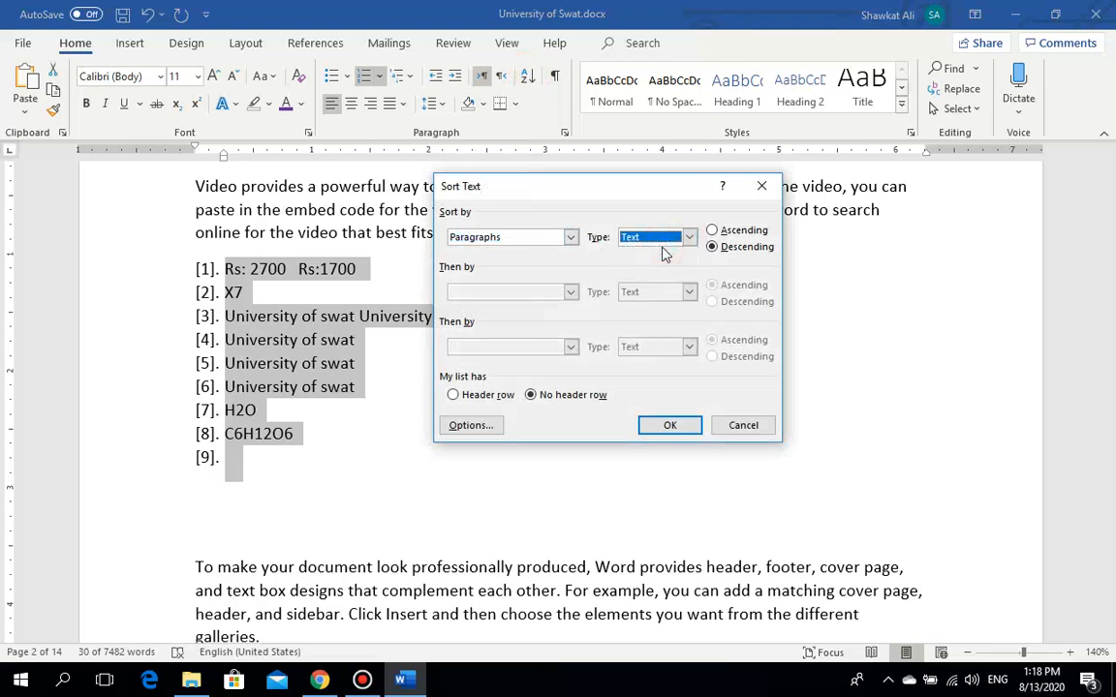
{"action": "left_click", "coordinate": [712, 230]}
{"action": "left_click", "coordinate": [667, 427]}
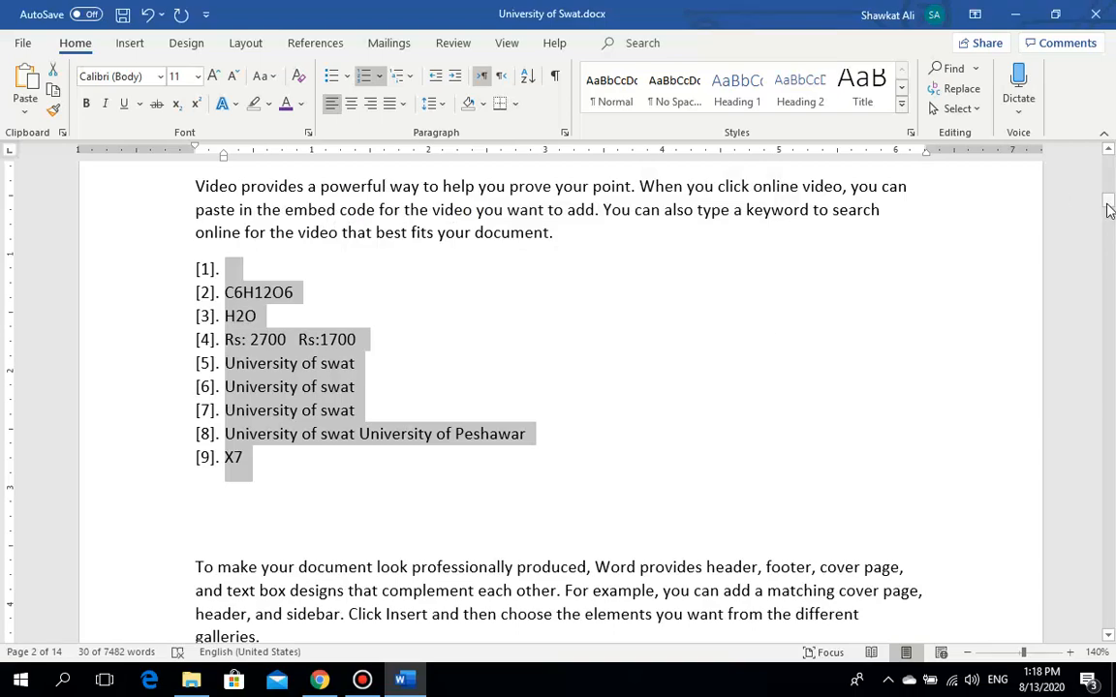
Step: Centre the four paragraphs below the numbered list
{"action": "mouse_move", "coordinate": [1110, 211]}
{"action": "left_mouse_down"}
{"action": "mouse_move", "coordinate": [1110, 194]}
{"action": "mouse_move", "coordinate": [1110, 215]}
{"action": "left_mouse_up"}
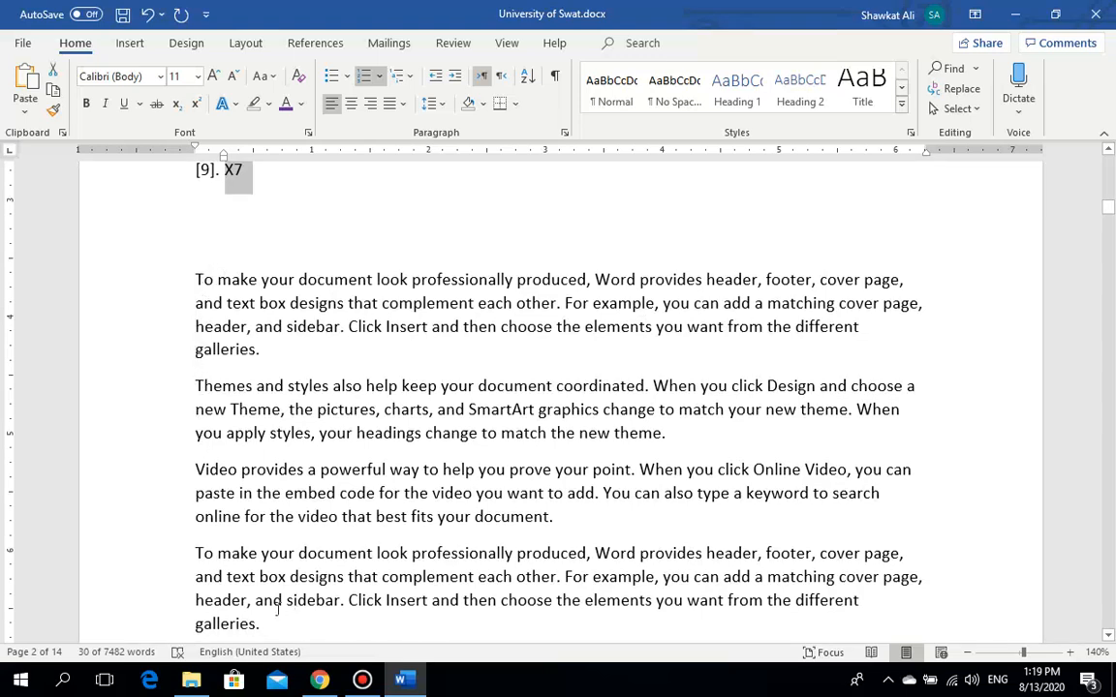
{"action": "left_click_drag", "start_coordinate": [267, 626], "coordinate": [185, 283]}
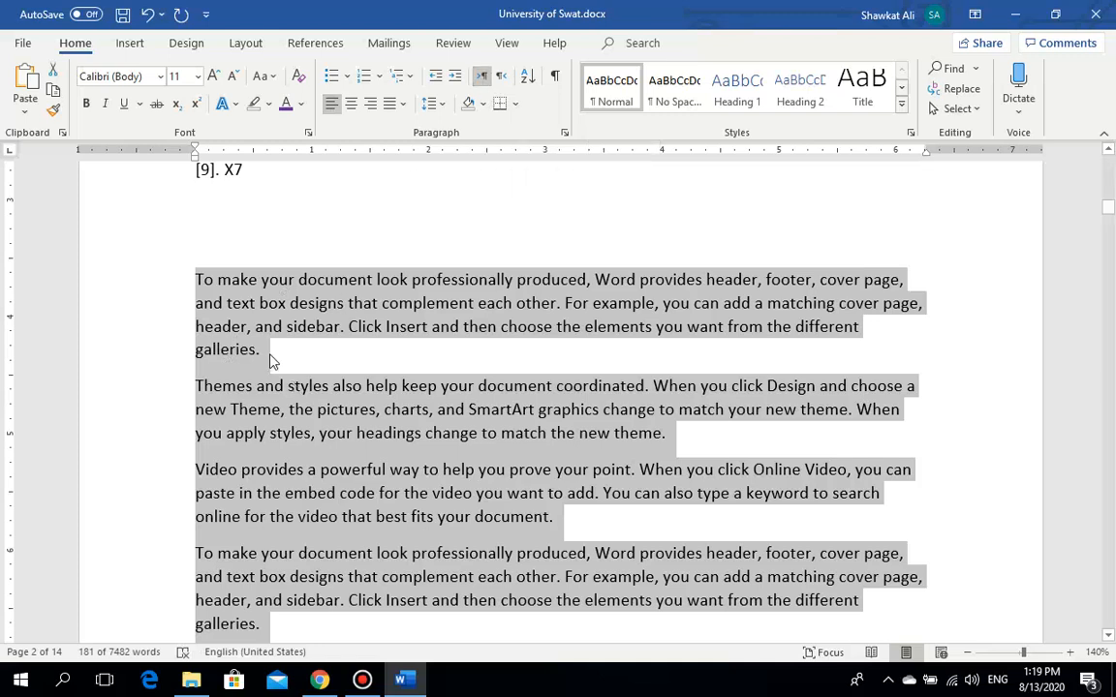
{"action": "left_click", "coordinate": [350, 114]}
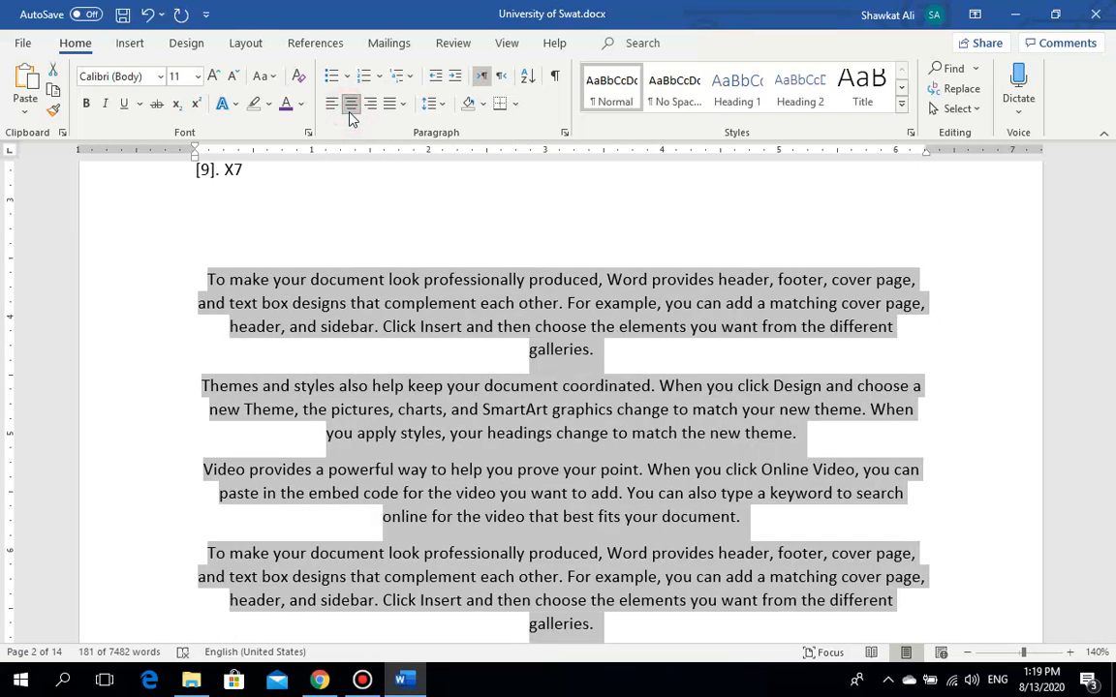
Step: Start a new line after 'galleries.' and type the test text 'dkjaflds'
{"action": "left_click", "coordinate": [604, 354]}
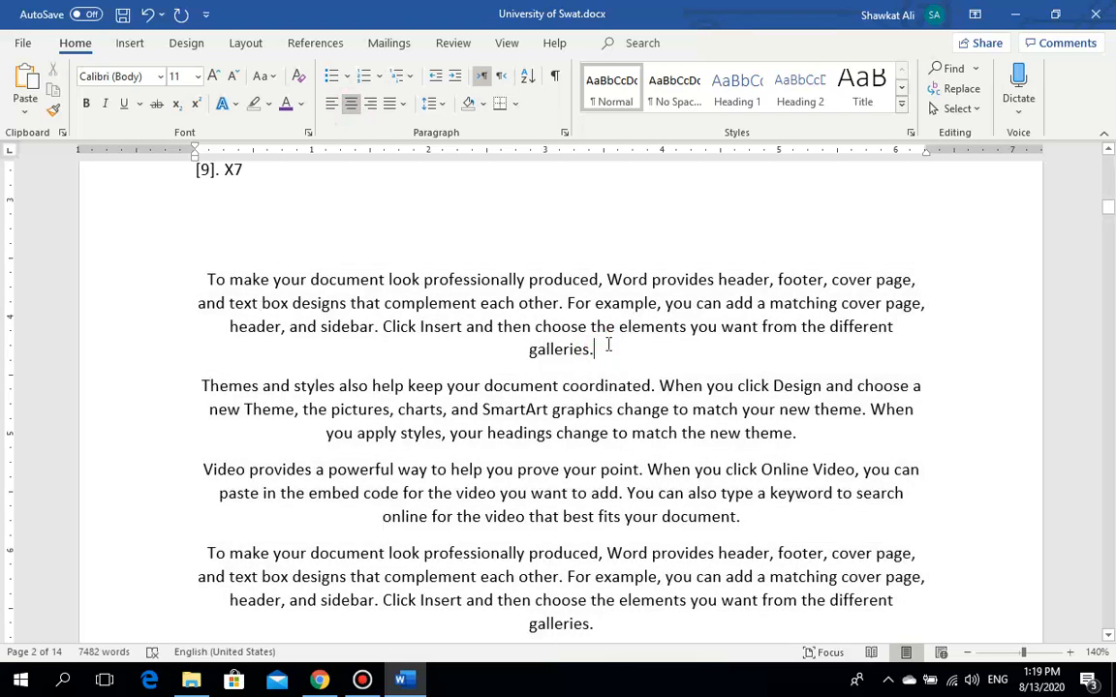
{"action": "key", "text": "Return"}
{"action": "type", "text": "dkjaflds"}
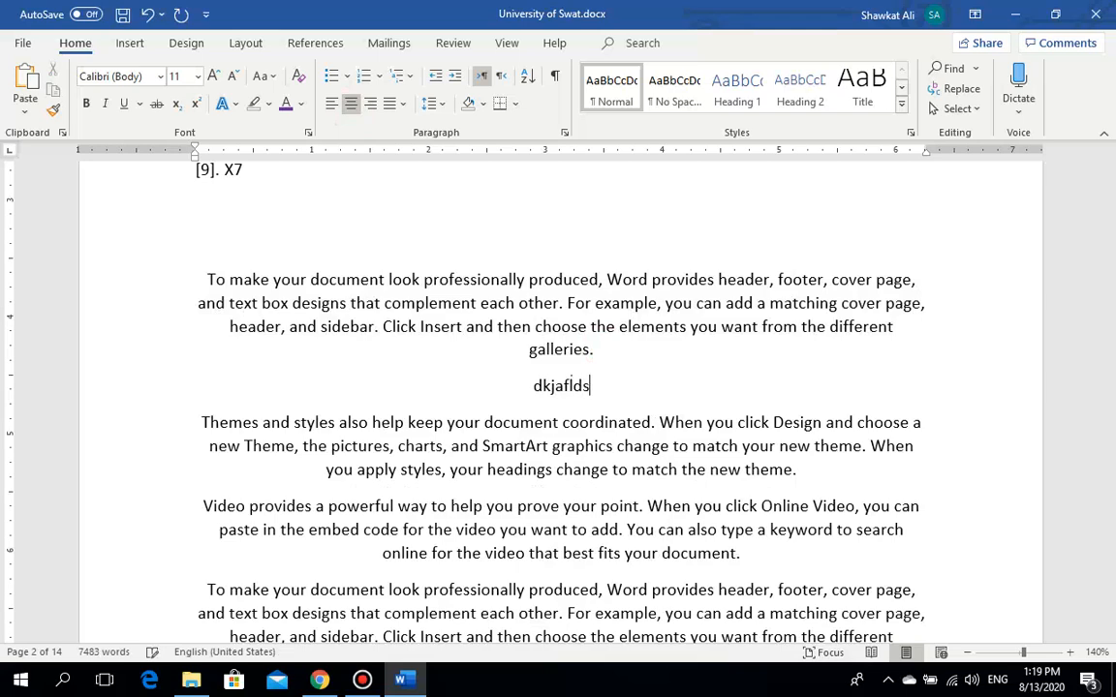
{"action": "key", "text": "BackSpace"}
{"action": "key", "text": "BackSpace"}
{"action": "key", "text": "BackSpace"}
{"action": "key", "text": "BackSpace"}
{"action": "key", "text": "BackSpace"}
{"action": "key", "text": "BackSpace"}
{"action": "key", "text": "BackSpace"}
Step: Centre the Dues List heading at the top of the page
{"action": "left_click_drag", "start_coordinate": [1112, 211], "coordinate": [1112, 132]}
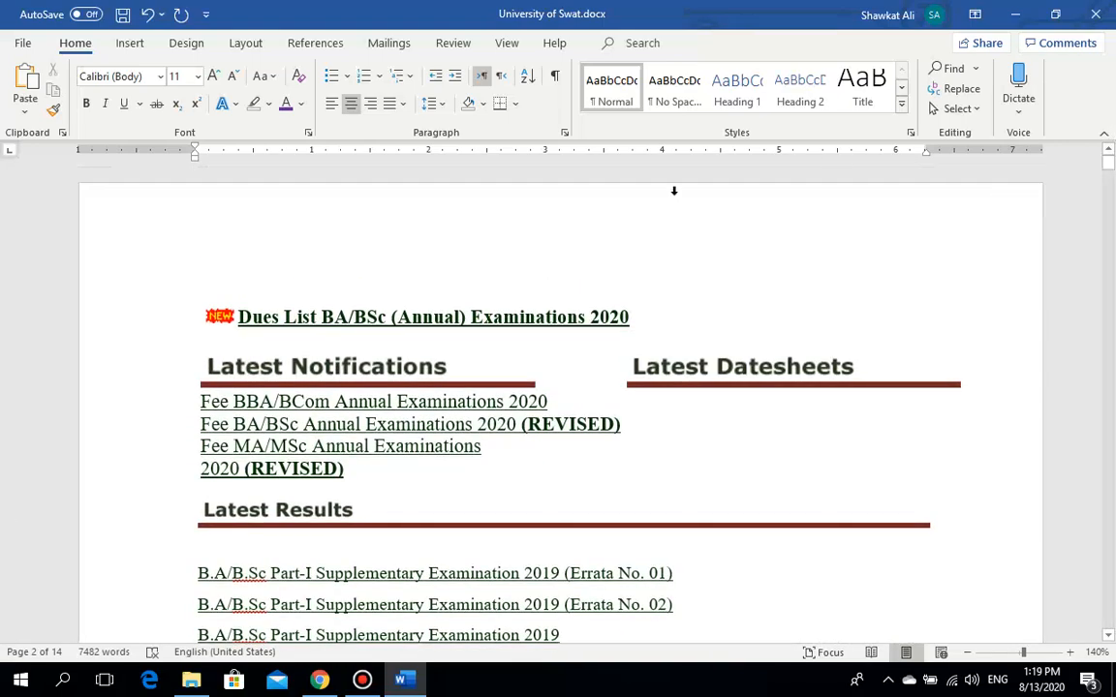
{"action": "left_click_drag", "start_coordinate": [629, 315], "coordinate": [204, 336]}
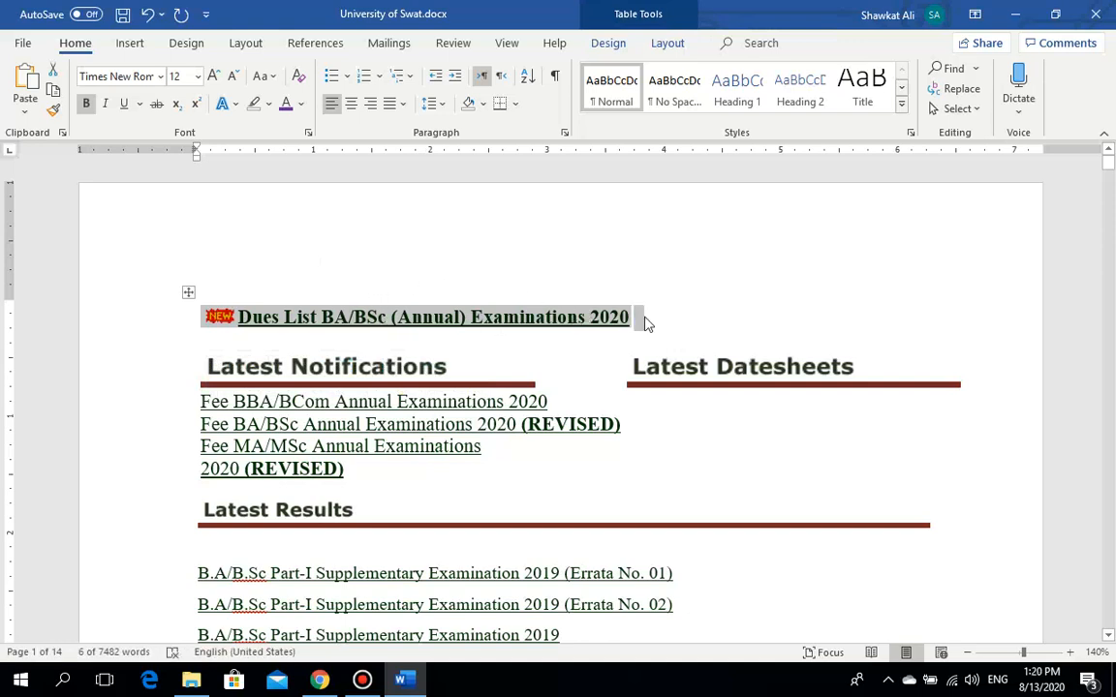
{"action": "left_click", "coordinate": [356, 114]}
{"action": "left_click", "coordinate": [355, 115]}
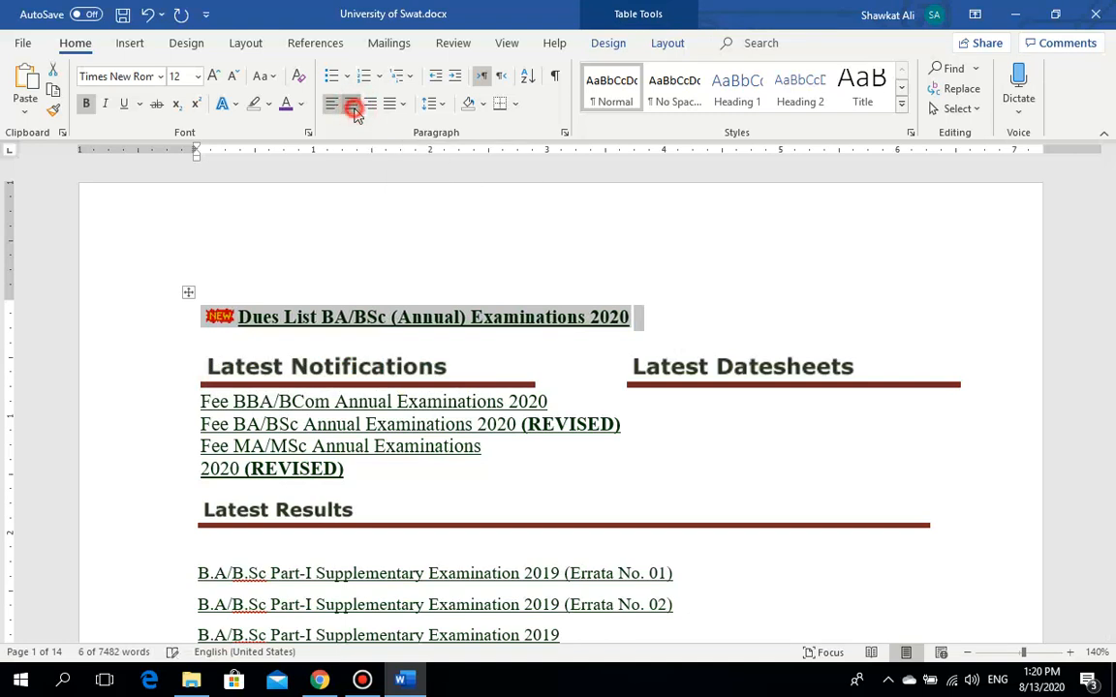
{"action": "left_click", "coordinate": [356, 114]}
{"action": "left_click", "coordinate": [639, 326]}
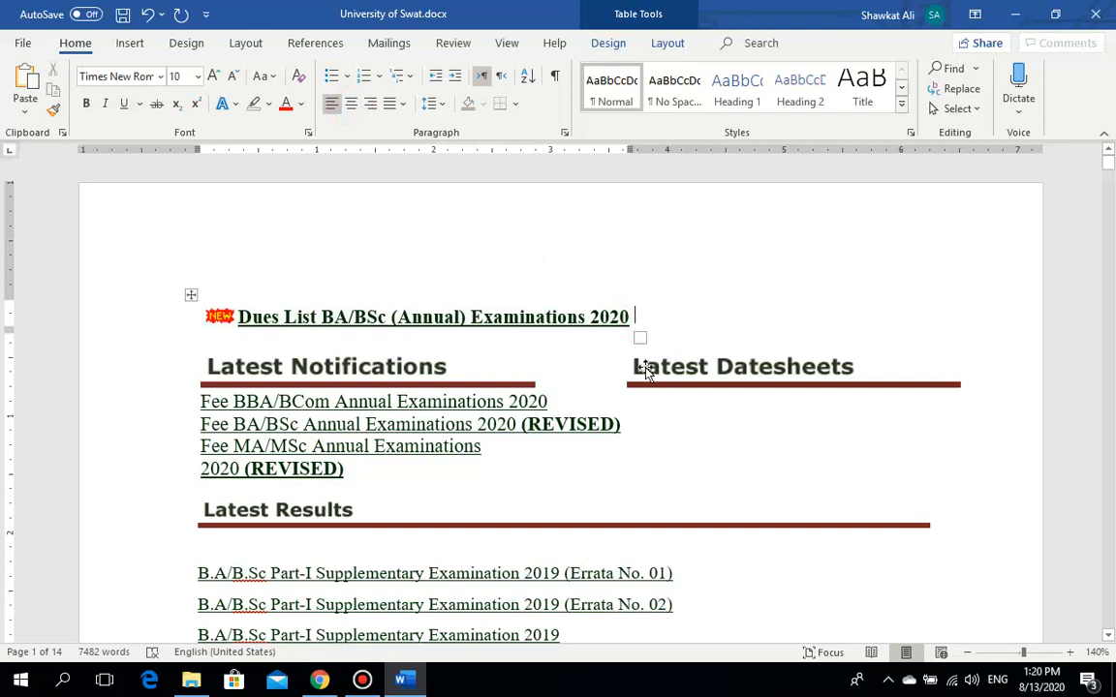
Step: Centre the plain 'Dues List BA/BSc (Annual) Examinations 2020' line below the linked results
{"action": "left_click", "coordinate": [1109, 164]}
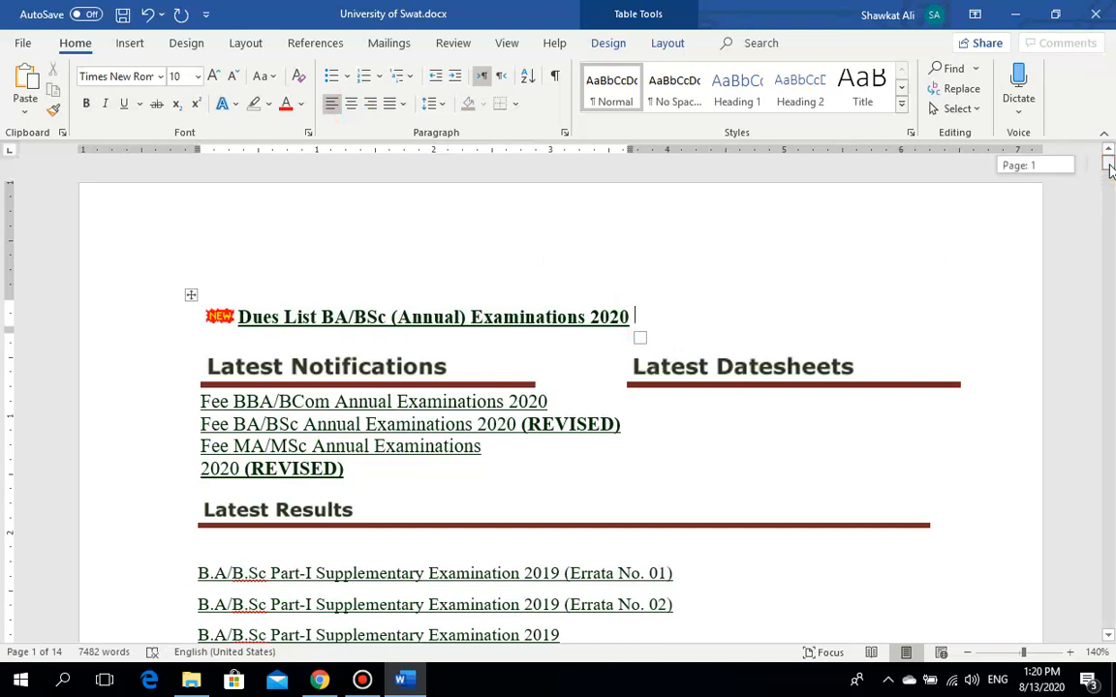
{"action": "left_click", "coordinate": [190, 295]}
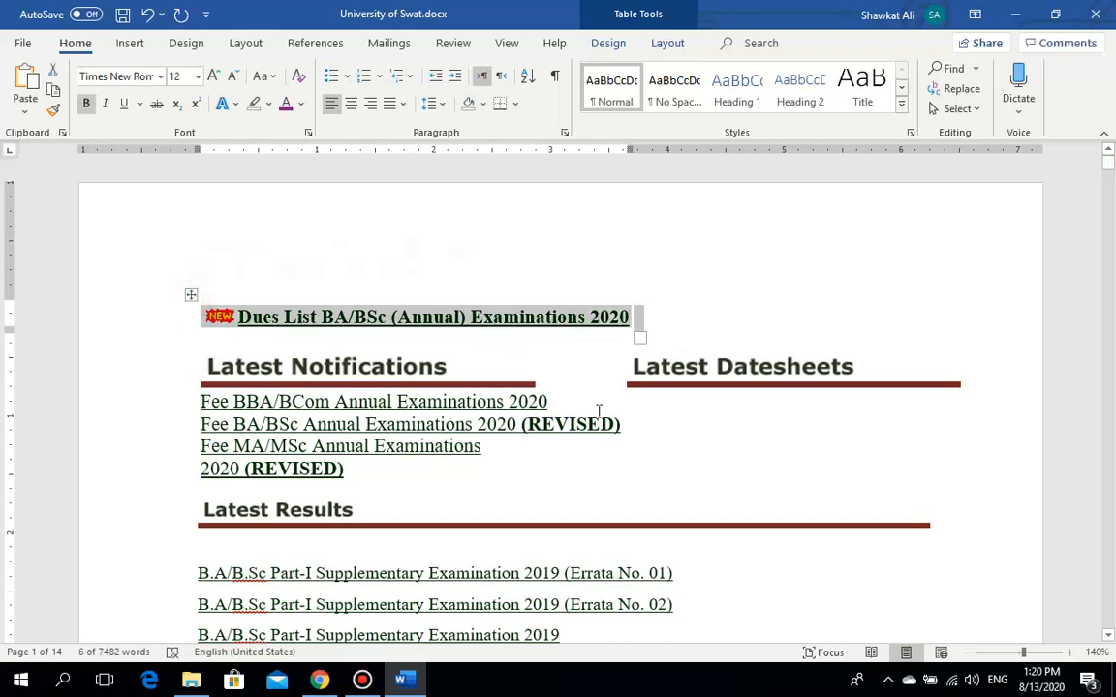
{"action": "mouse_move", "coordinate": [1112, 174]}
{"action": "left_mouse_down"}
{"action": "mouse_move", "coordinate": [1112, 186]}
{"action": "mouse_move", "coordinate": [1109, 177]}
{"action": "left_mouse_up"}
{"action": "left_click_drag", "start_coordinate": [526, 336], "coordinate": [195, 339]}
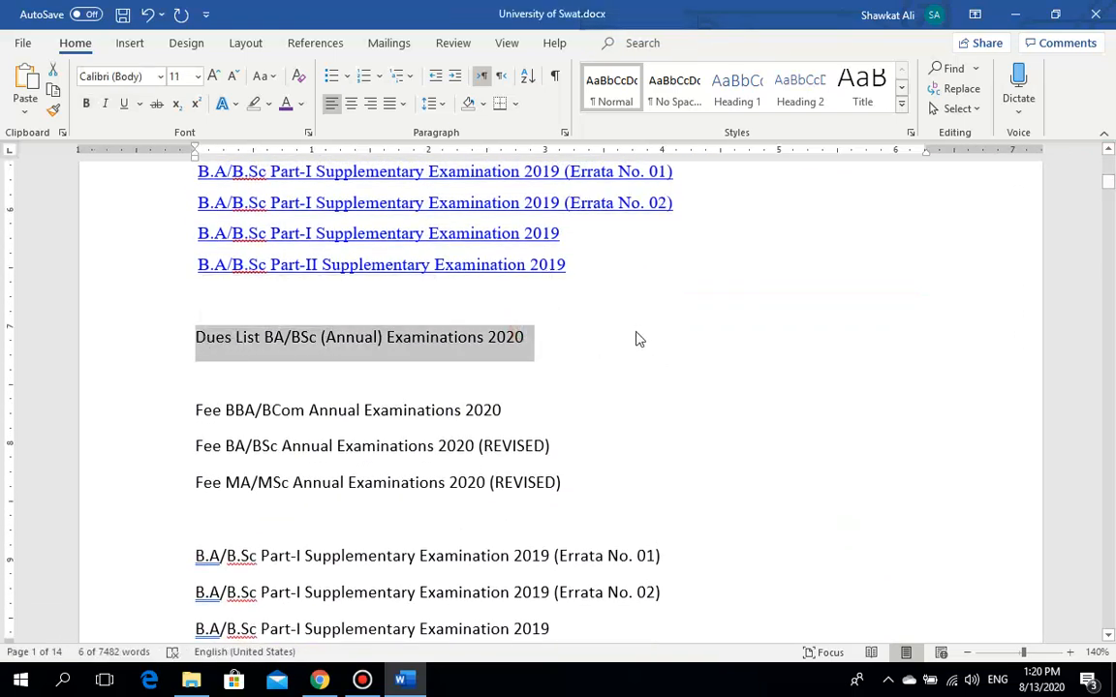
{"action": "left_click", "coordinate": [350, 103]}
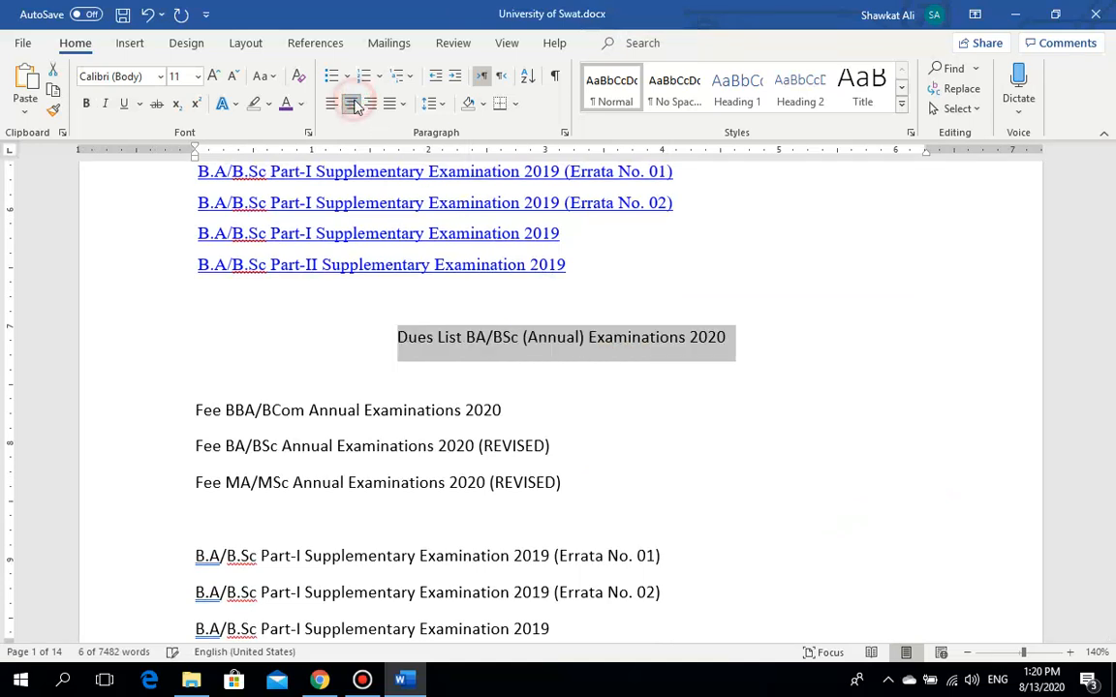
{"action": "left_click", "coordinate": [566, 403]}
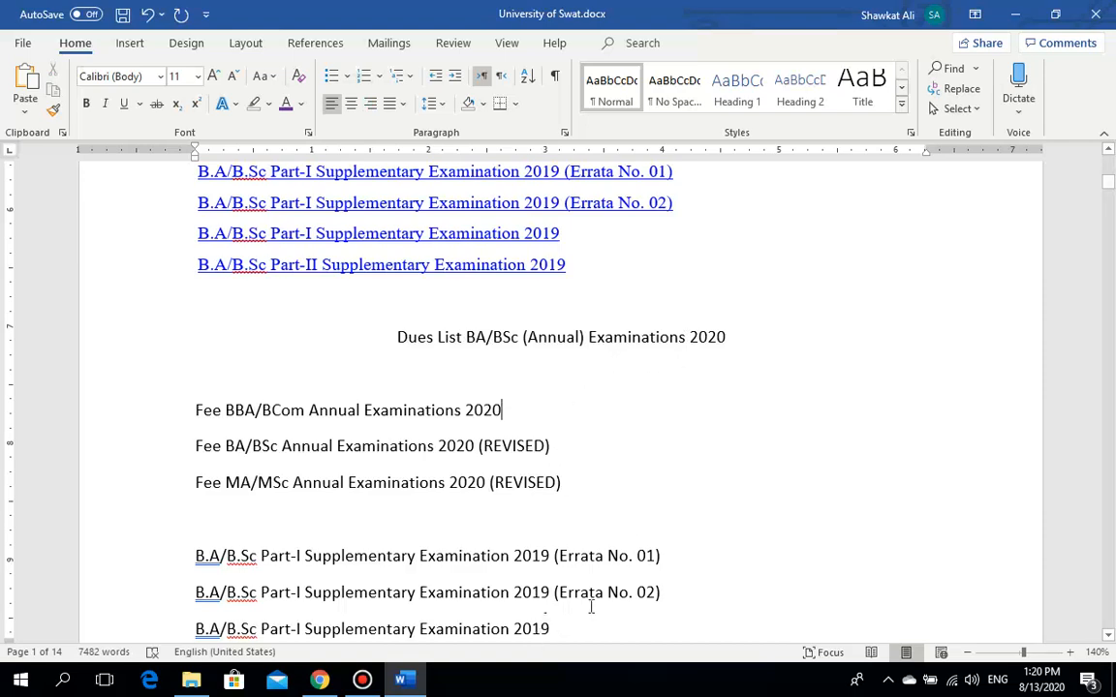
{"action": "left_click_drag", "start_coordinate": [1108, 181], "coordinate": [1110, 211]}
Step: Right-align the four centred paragraphs below the list
{"action": "left_click_drag", "start_coordinate": [1111, 212], "coordinate": [1110, 207]}
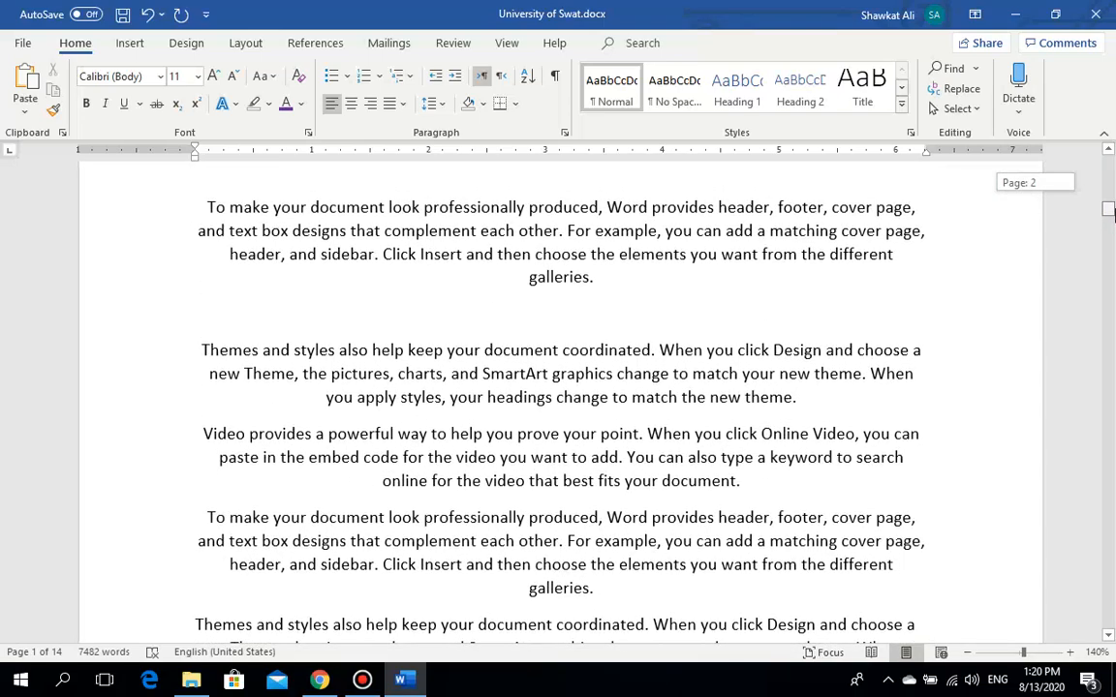
{"action": "left_click_drag", "start_coordinate": [615, 588], "coordinate": [205, 206]}
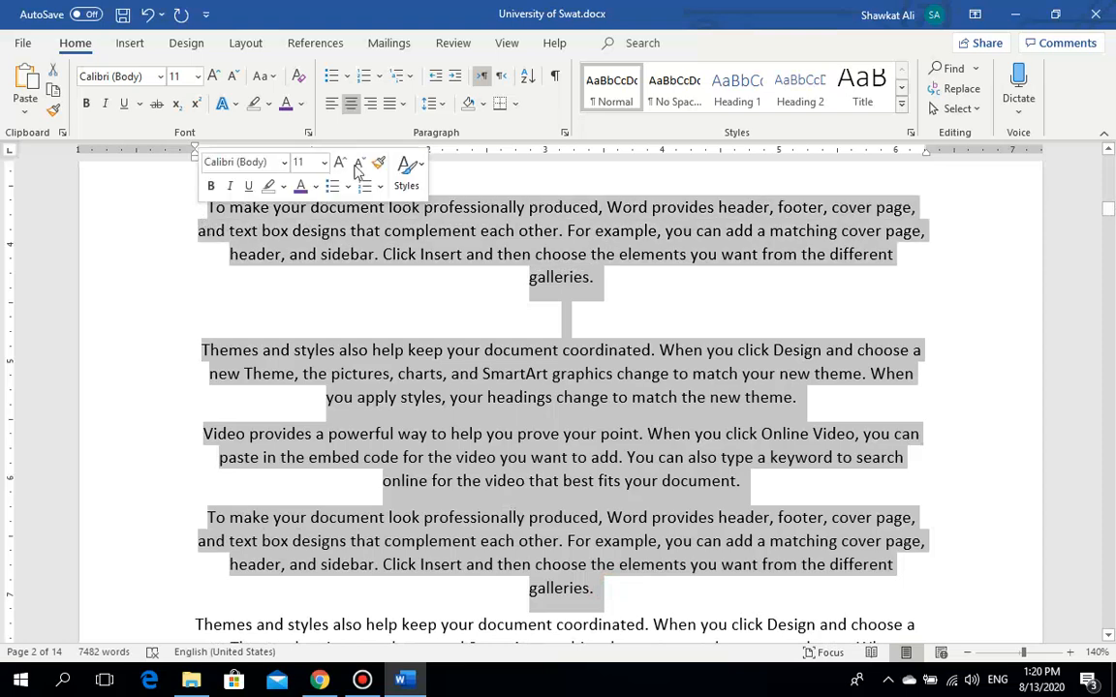
{"action": "left_click", "coordinate": [370, 103]}
{"action": "left_click", "coordinate": [867, 278]}
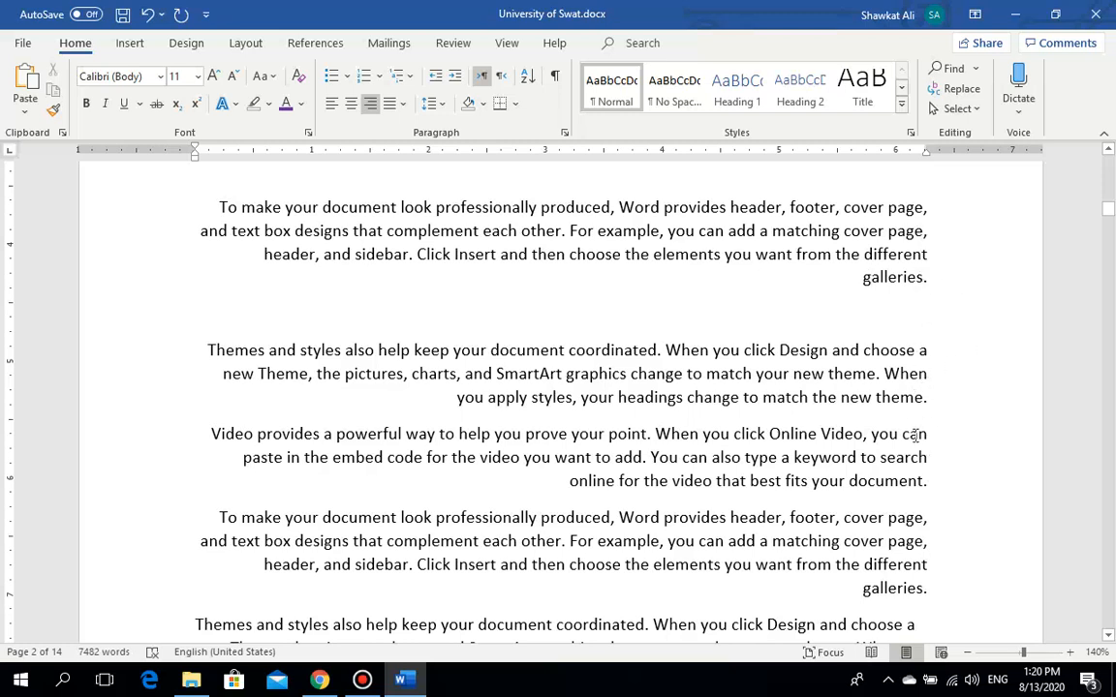
Step: Move 'galleries.' onto its own paragraph, trying the test text 'lajs' before it
{"action": "left_click", "coordinate": [860, 278]}
{"action": "key", "text": "Return"}
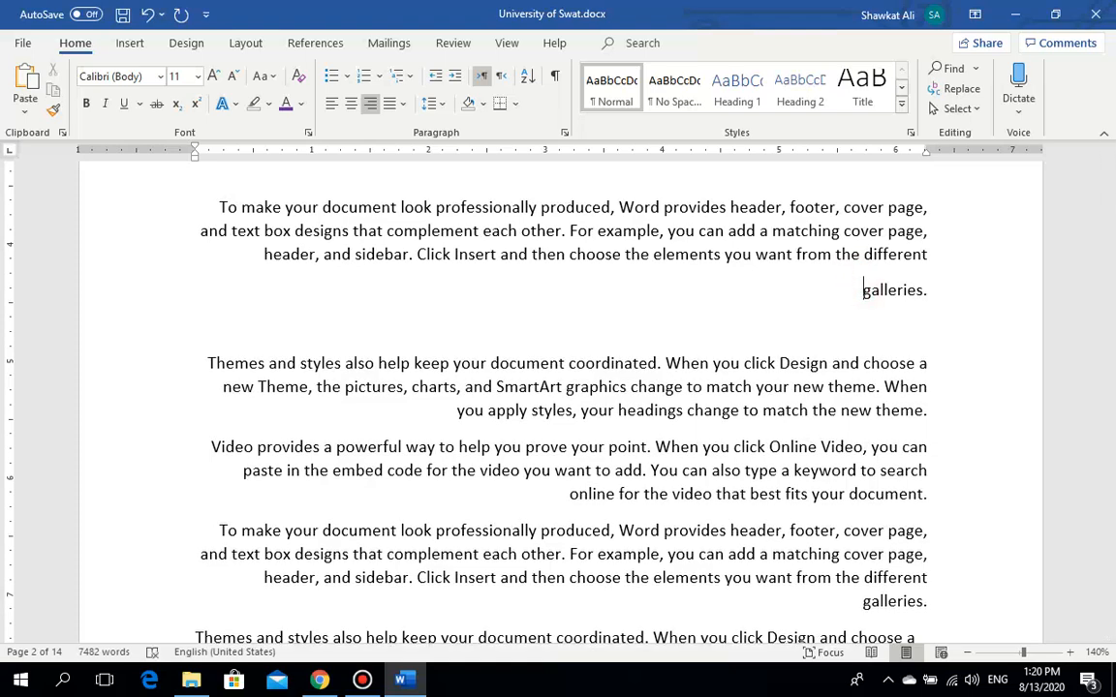
{"action": "type", "text": "lajs"}
{"action": "key", "text": "BackSpace"}
{"action": "key", "text": "BackSpace"}
Step: Justify the four sample paragraphs and delete the blank line after 'galleries.'
{"action": "left_click_drag", "start_coordinate": [926, 601], "coordinate": [206, 213]}
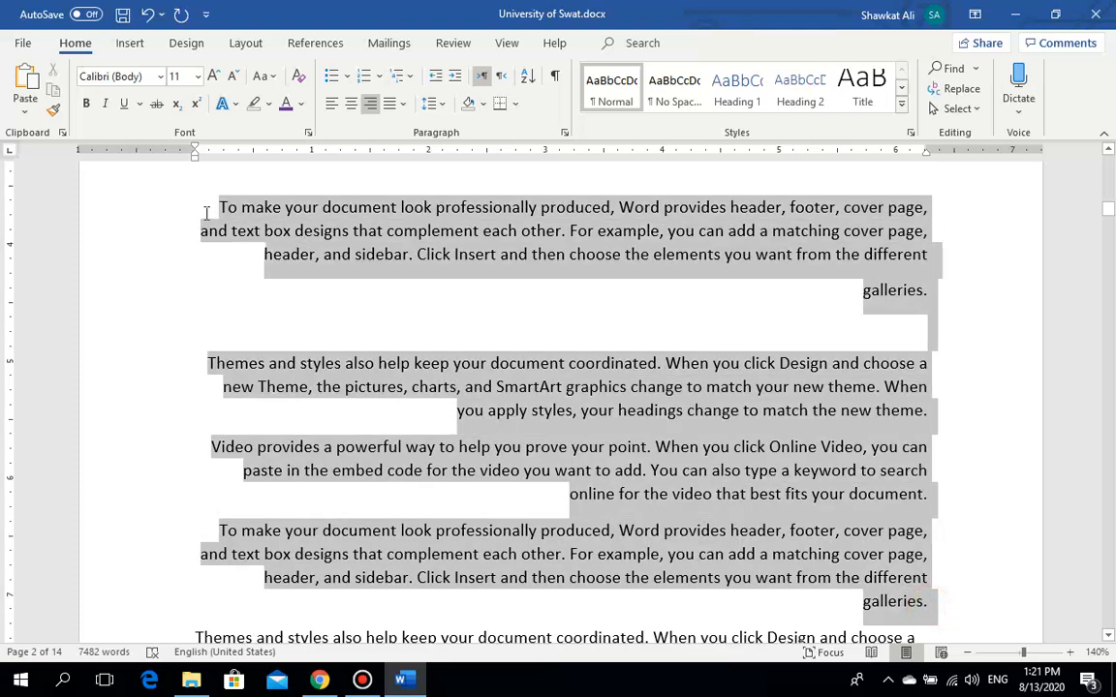
{"action": "left_click", "coordinate": [402, 103]}
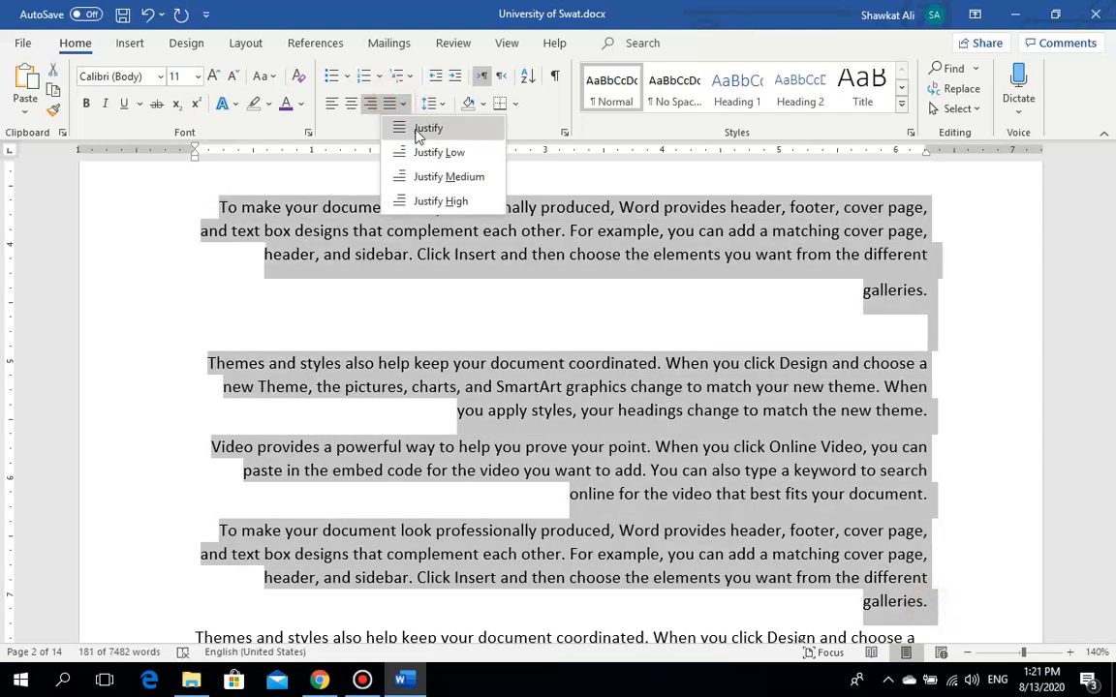
{"action": "left_click", "coordinate": [426, 129]}
{"action": "left_click", "coordinate": [604, 341]}
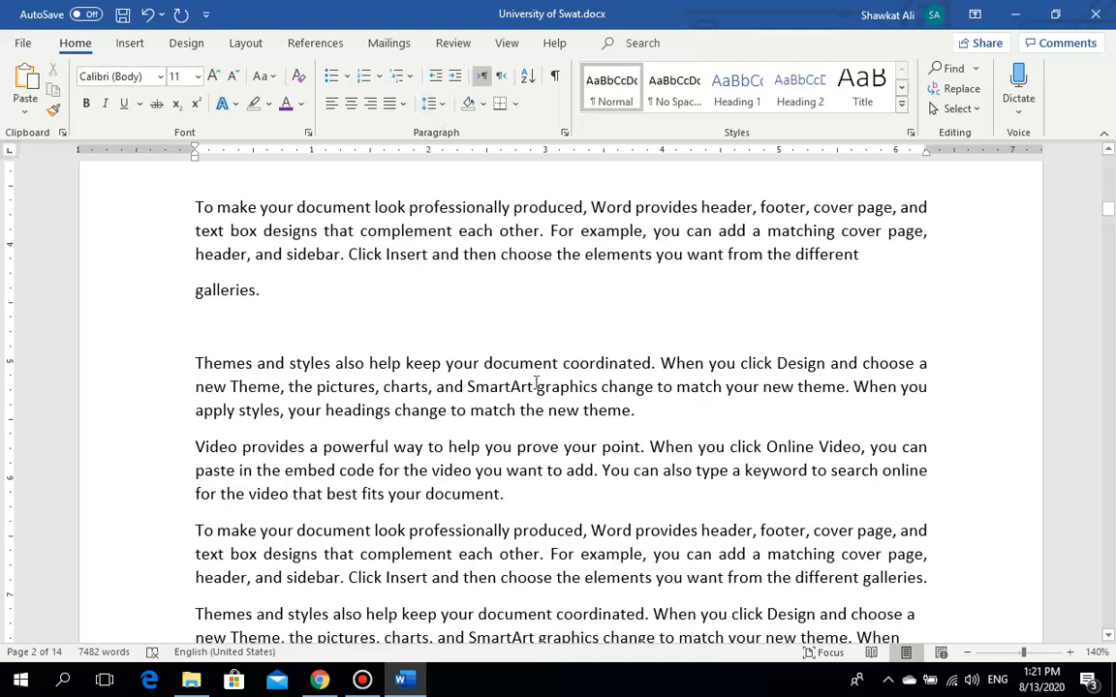
{"action": "key", "text": "BackSpace"}
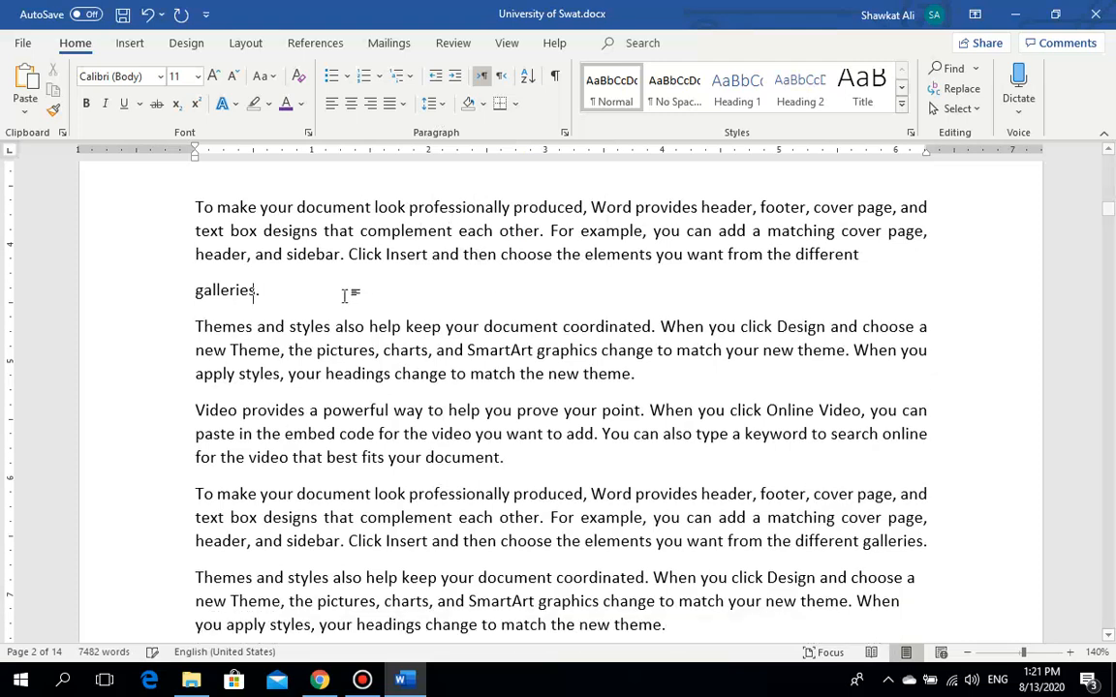
Step: Apply 1.5 line spacing to the three paragraphs from 'To make your document look' to 'document.'
{"action": "left_click", "coordinate": [391, 227]}
{"action": "left_click_drag", "start_coordinate": [504, 458], "coordinate": [175, 211]}
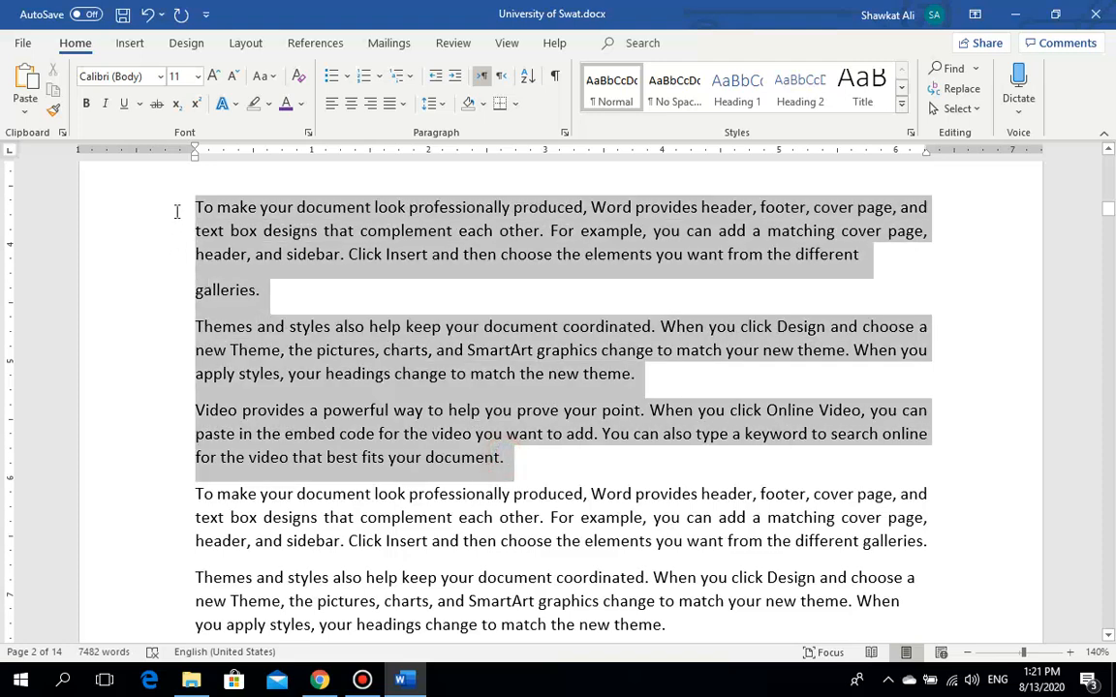
{"action": "left_click", "coordinate": [438, 107]}
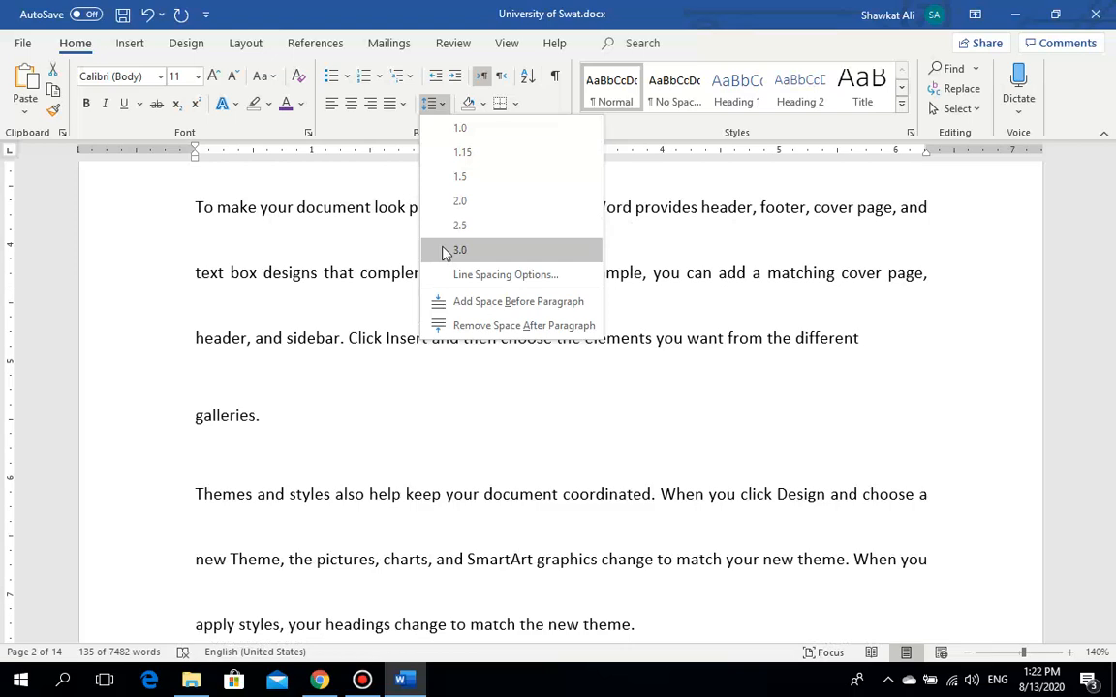
{"action": "left_click", "coordinate": [459, 180]}
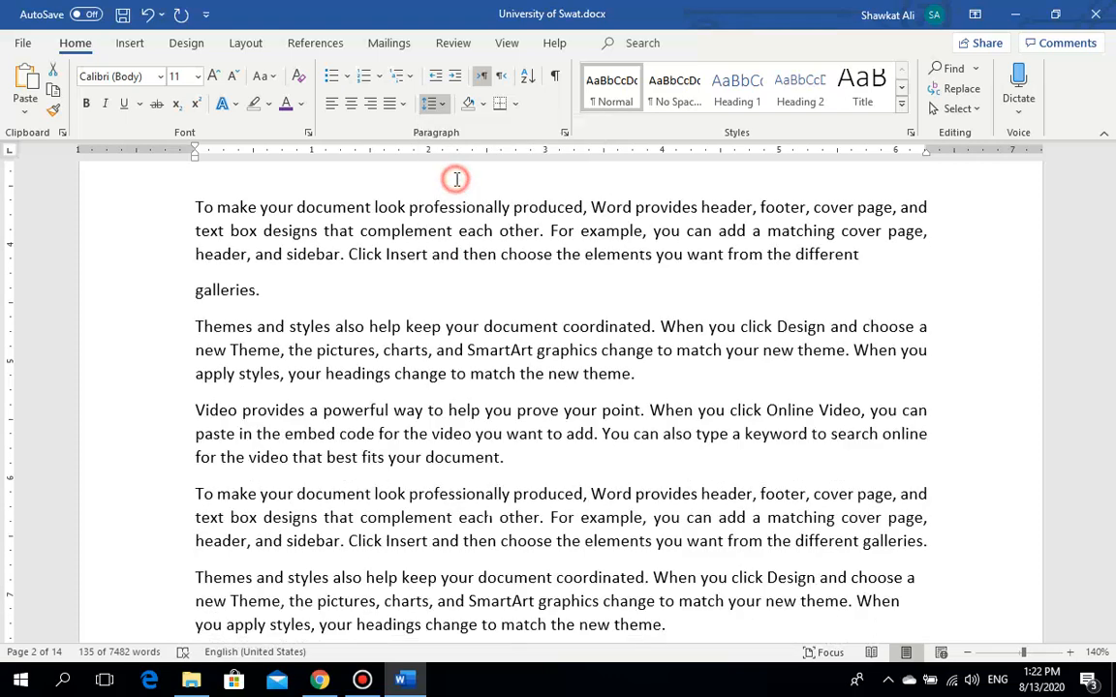
Step: Reselect the three paragraphs and review the spacing options without changing anything
{"action": "left_click", "coordinate": [510, 543]}
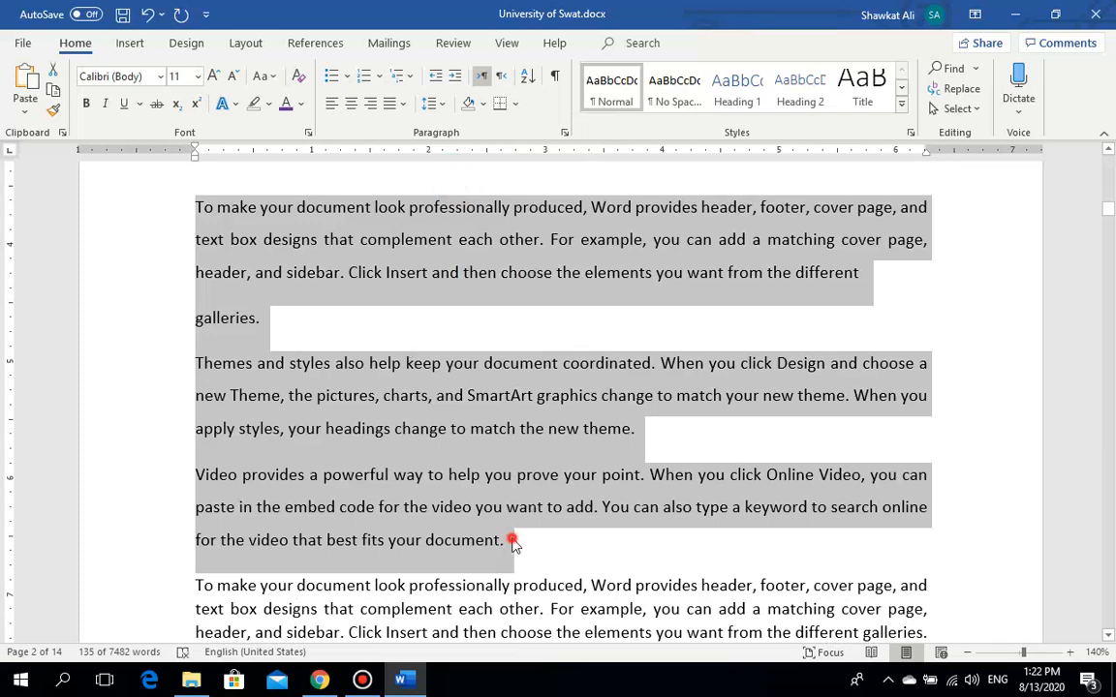
{"action": "left_click_drag", "start_coordinate": [510, 543], "coordinate": [196, 208]}
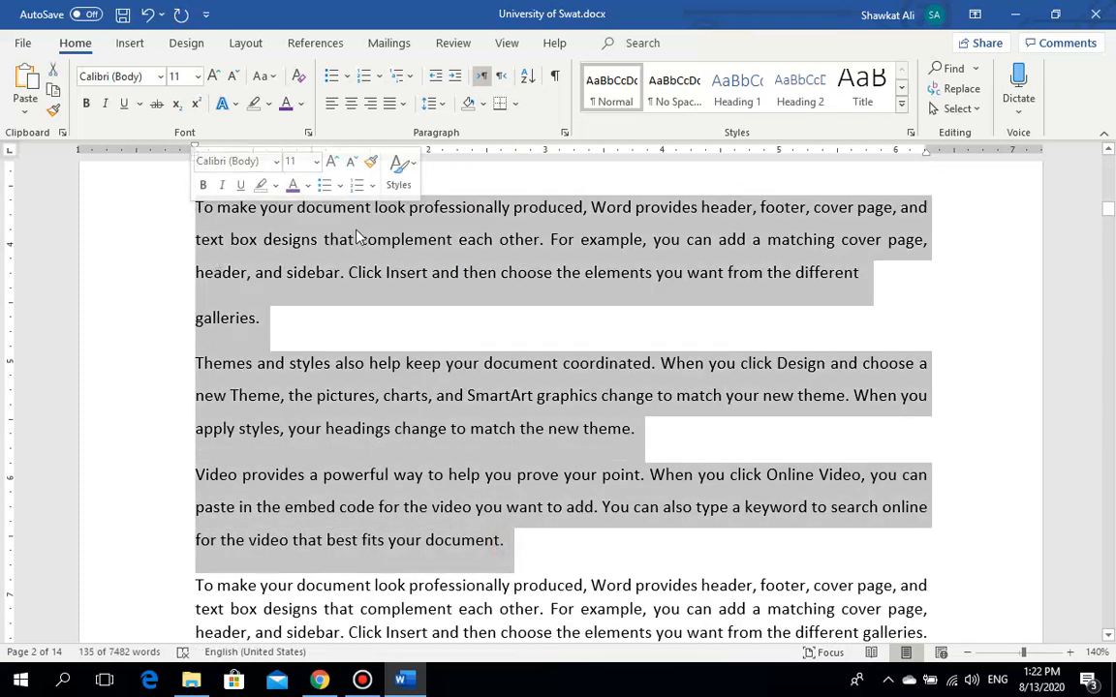
{"action": "left_click", "coordinate": [433, 103]}
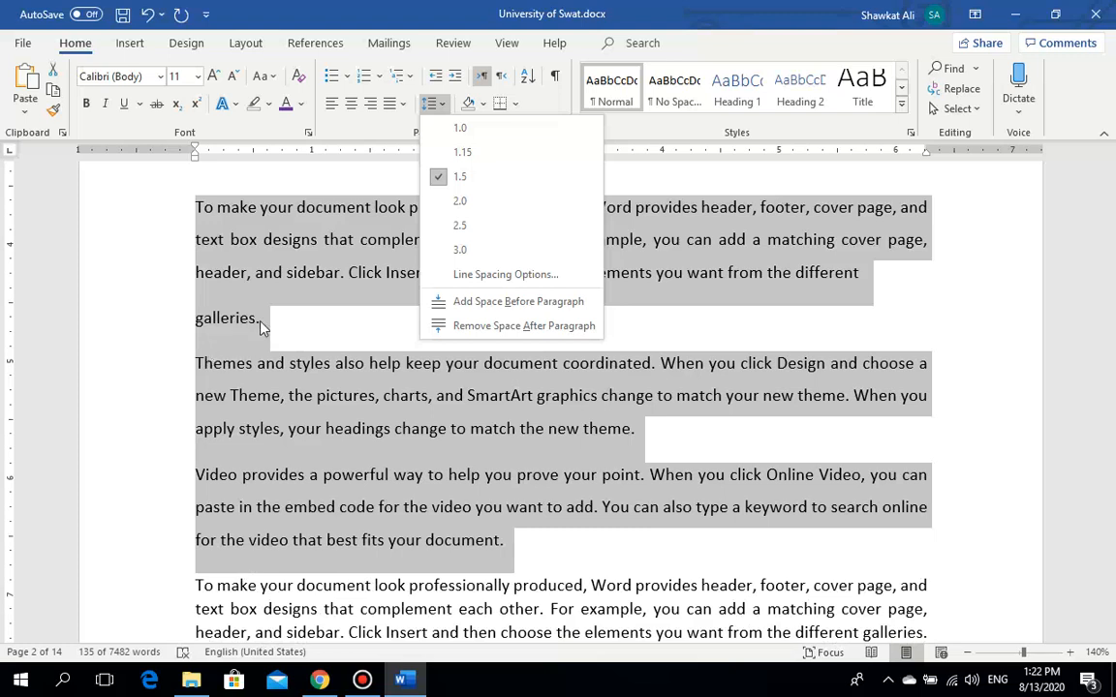
{"action": "left_click", "coordinate": [255, 235]}
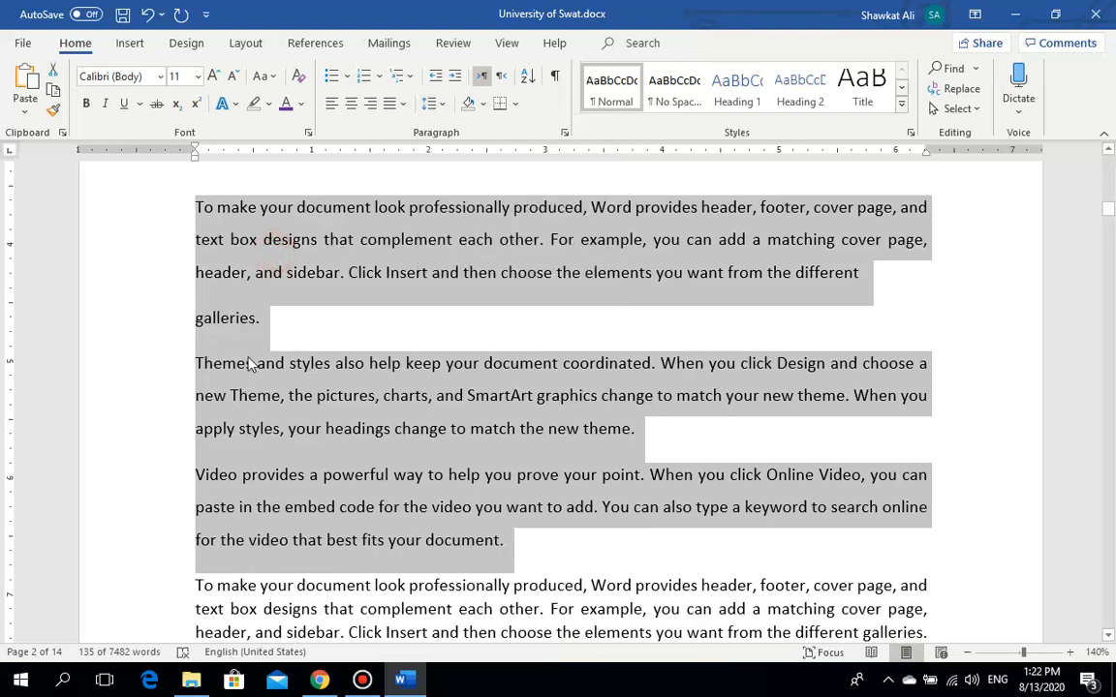
{"action": "left_click", "coordinate": [433, 106]}
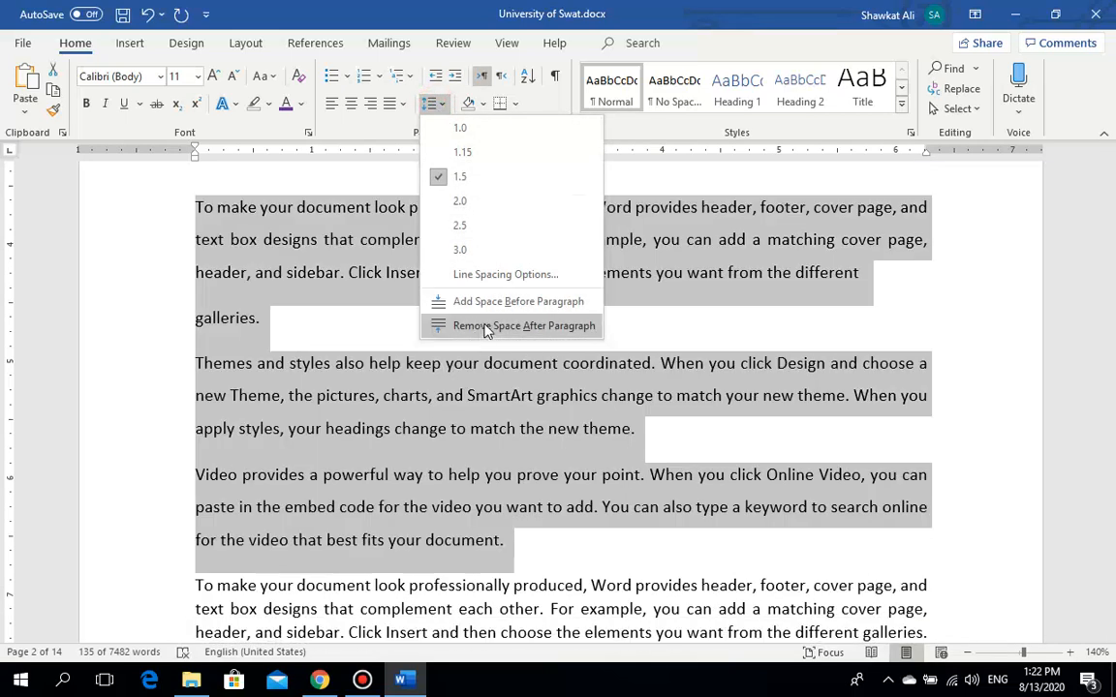
{"action": "left_click", "coordinate": [486, 326]}
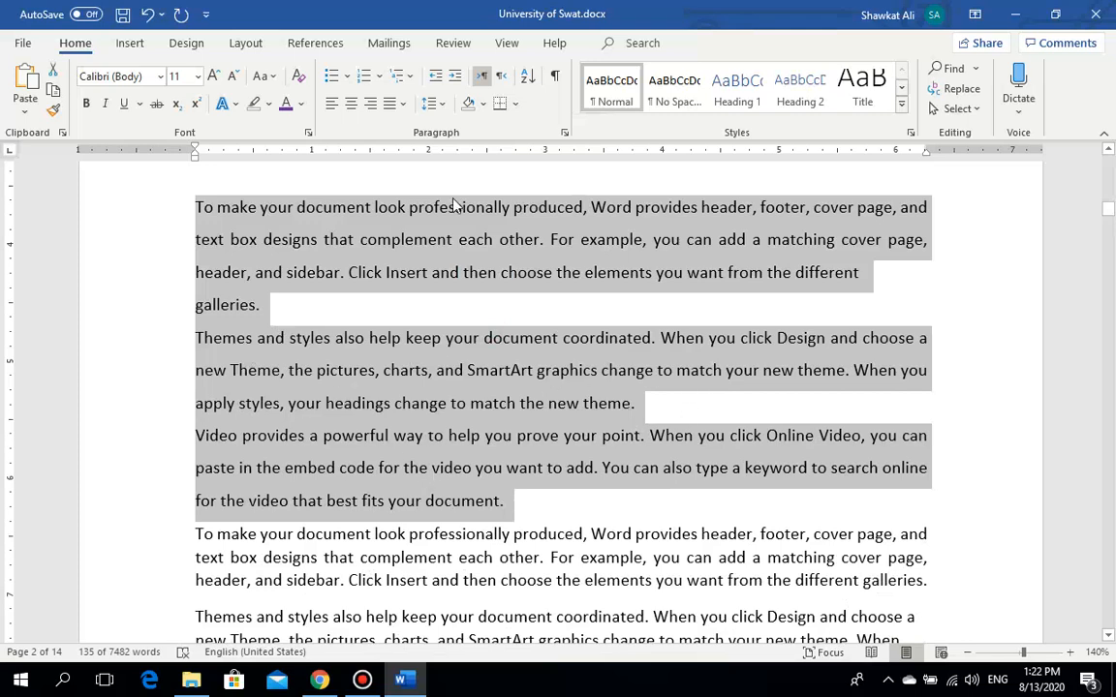
{"action": "left_click", "coordinate": [433, 105]}
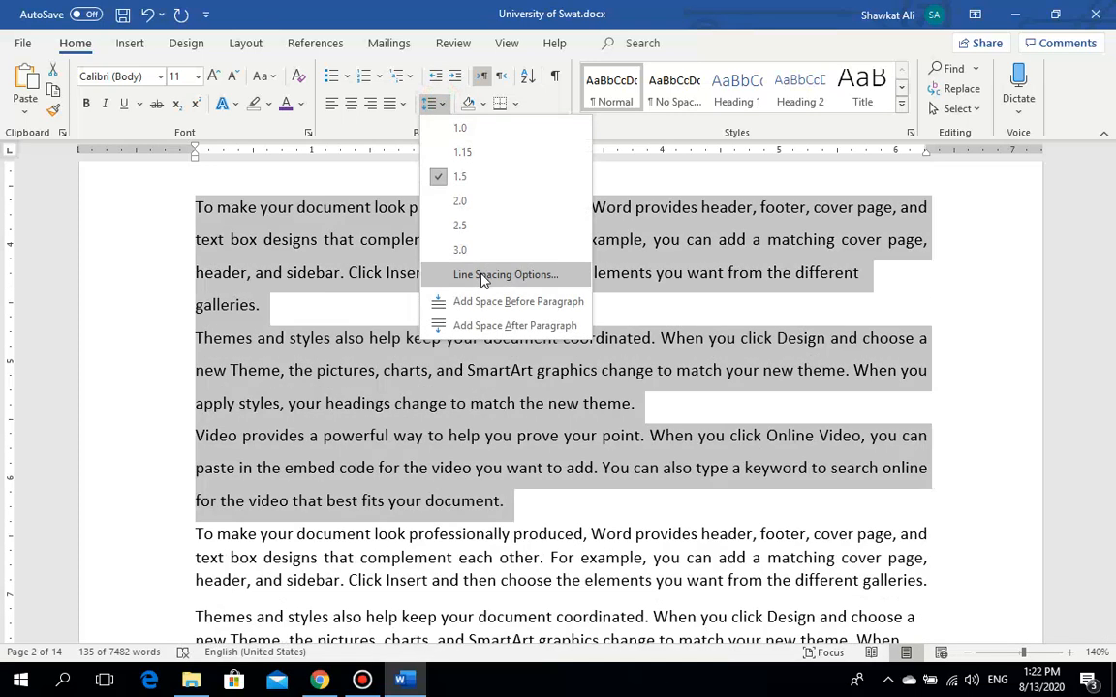
{"action": "left_click", "coordinate": [479, 327]}
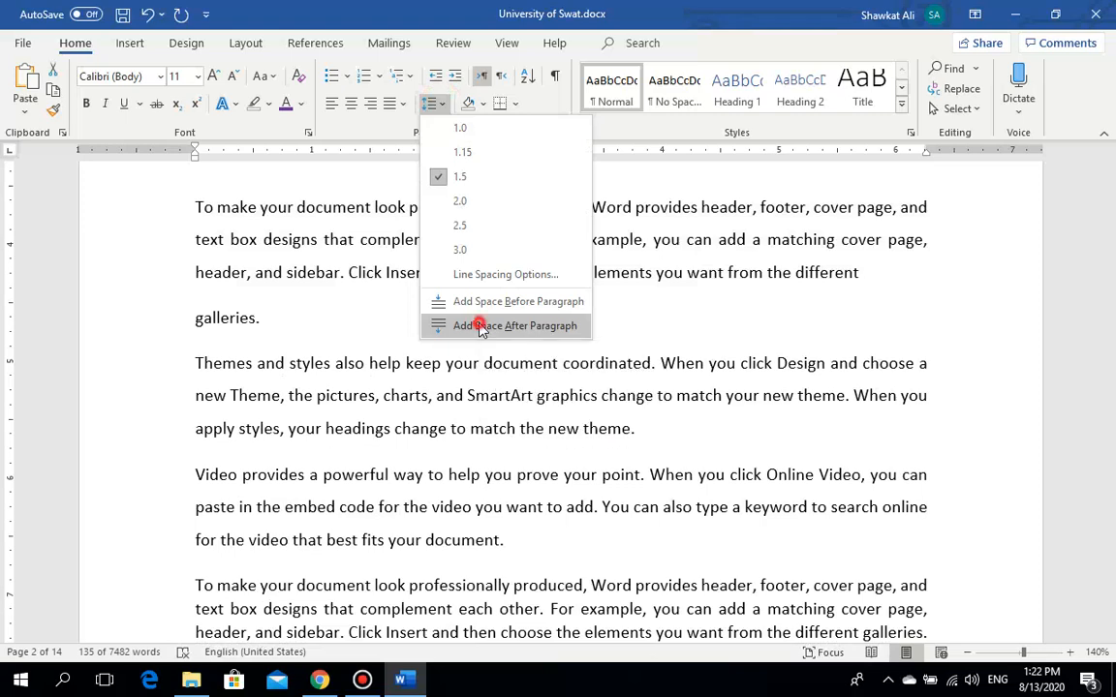
{"action": "left_click", "coordinate": [431, 103]}
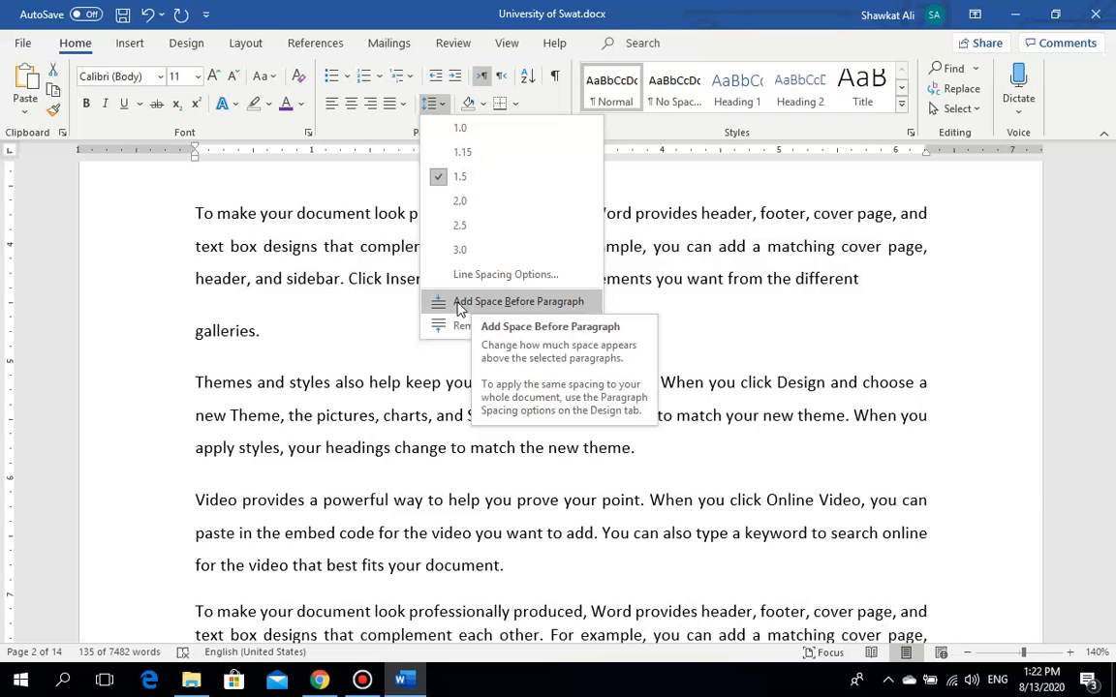
{"action": "left_click", "coordinate": [550, 105]}
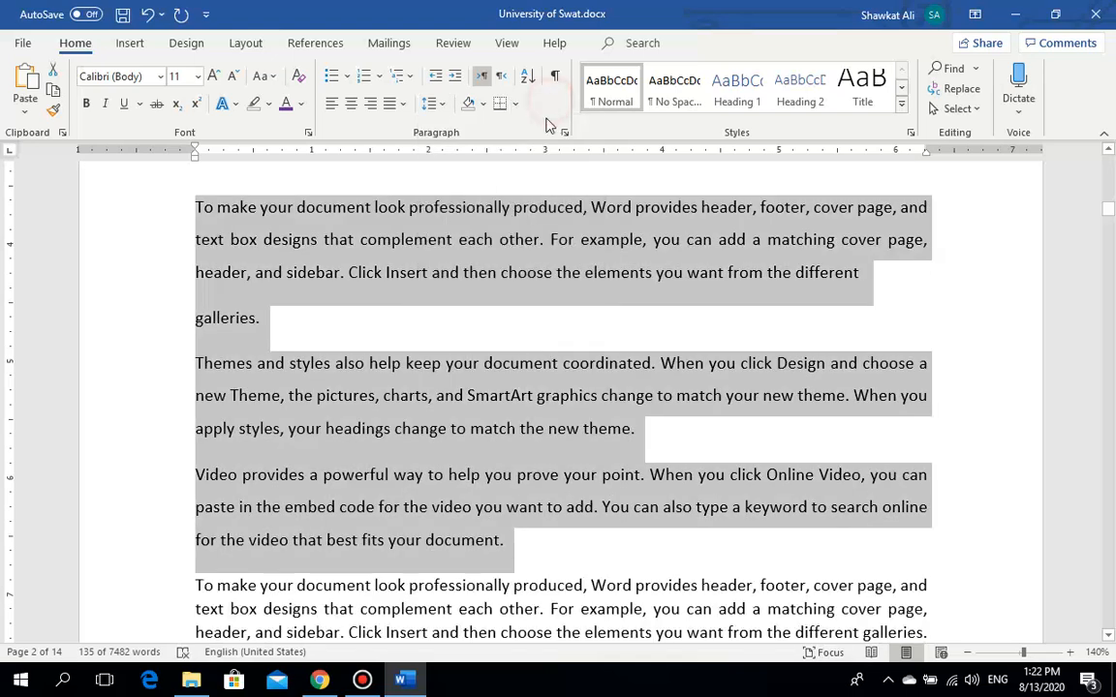
Step: Shade the whole first paragraph light peach
{"action": "left_click", "coordinate": [484, 104]}
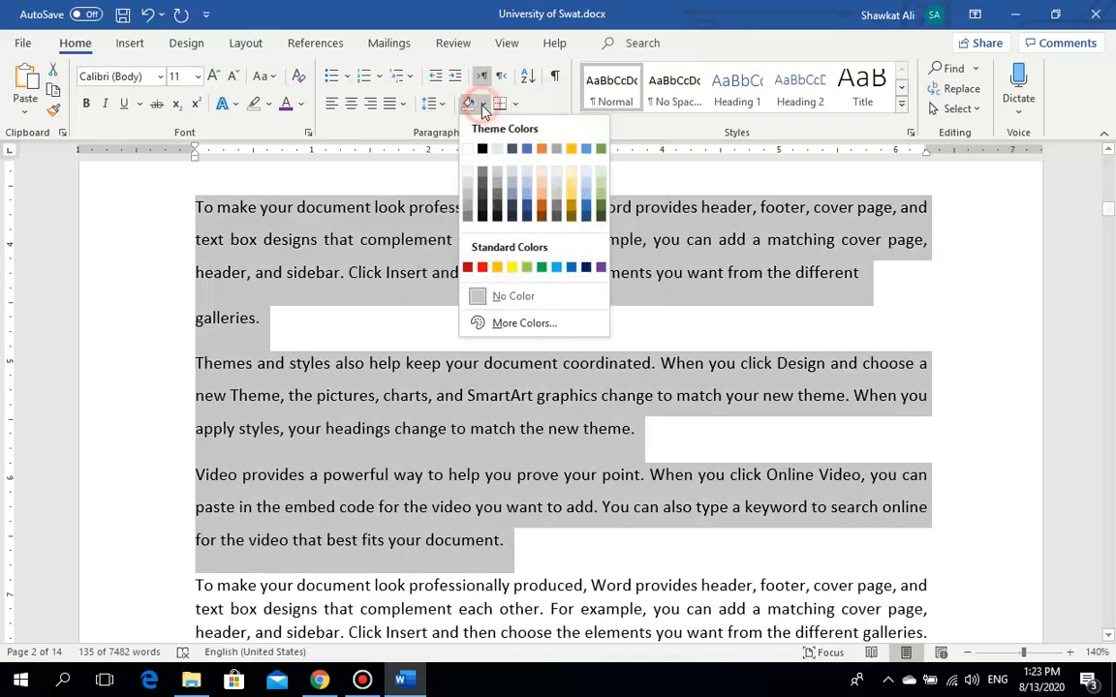
{"action": "left_click", "coordinate": [399, 240]}
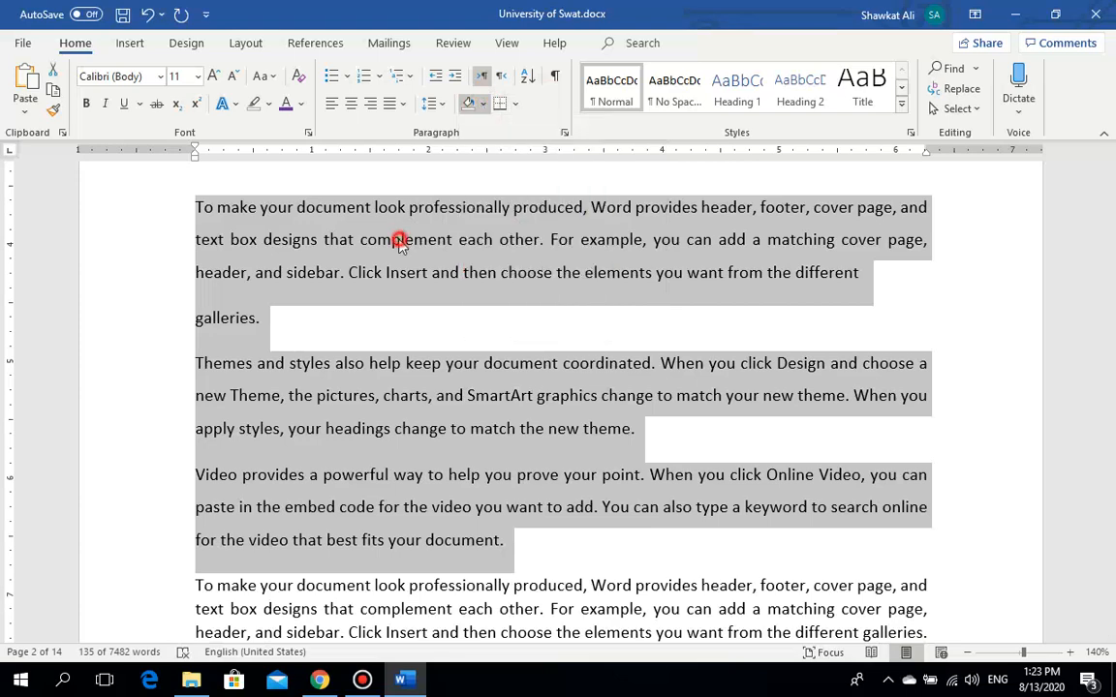
{"action": "left_click", "coordinate": [391, 309]}
{"action": "triple_click", "coordinate": [268, 318]}
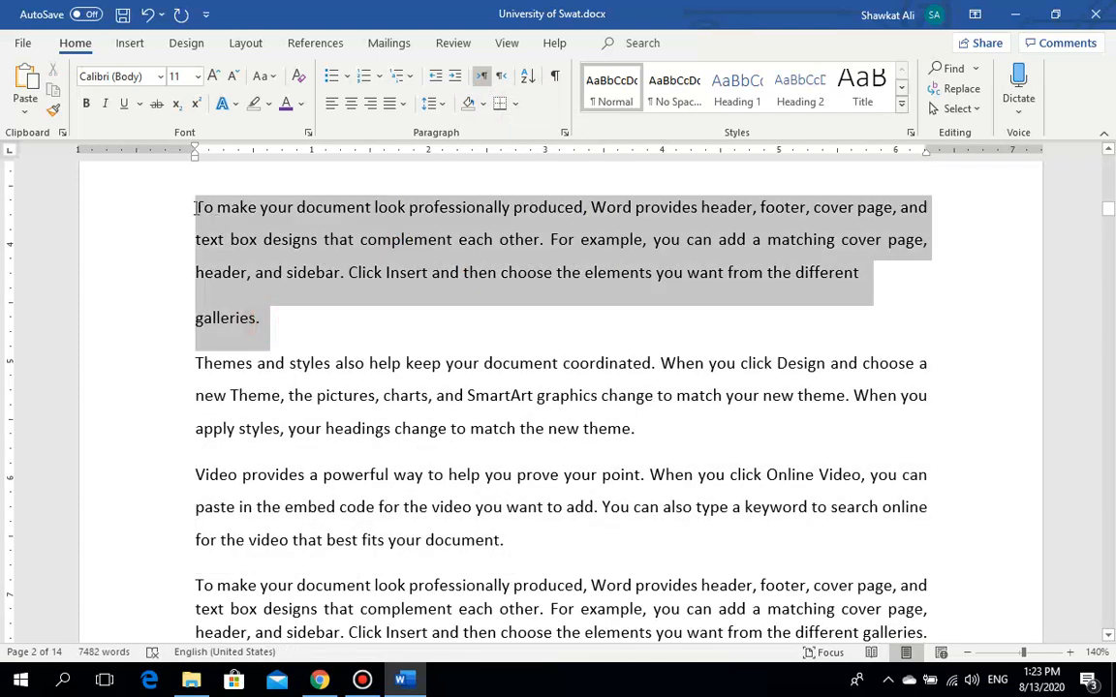
{"action": "left_click", "coordinate": [483, 104]}
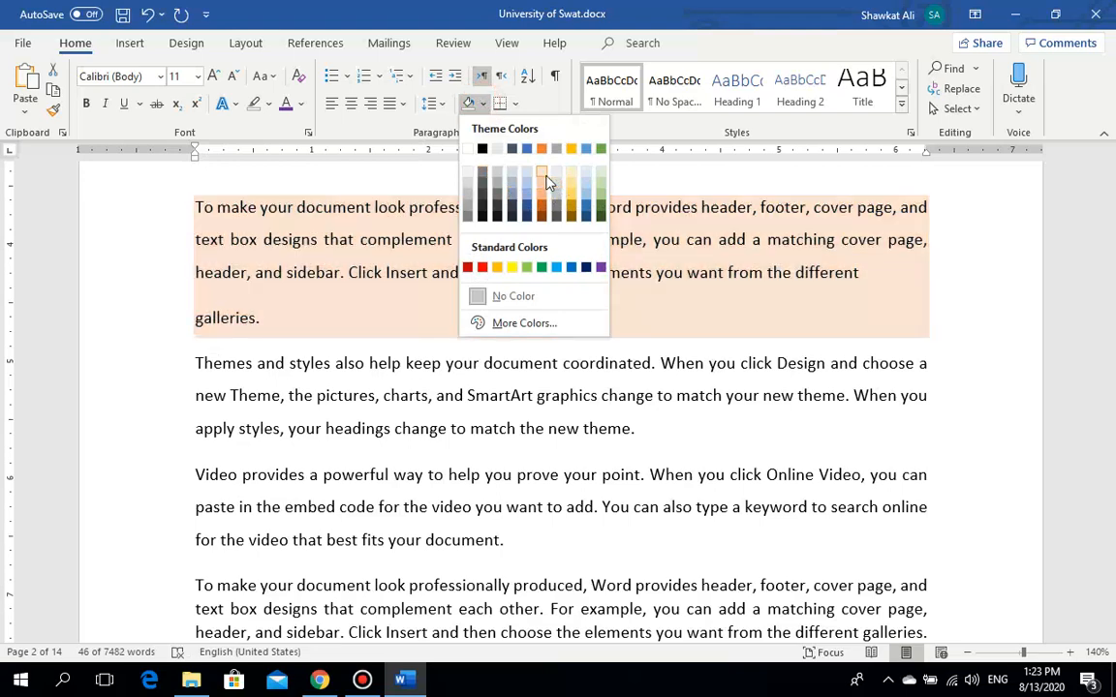
{"action": "left_click", "coordinate": [550, 181]}
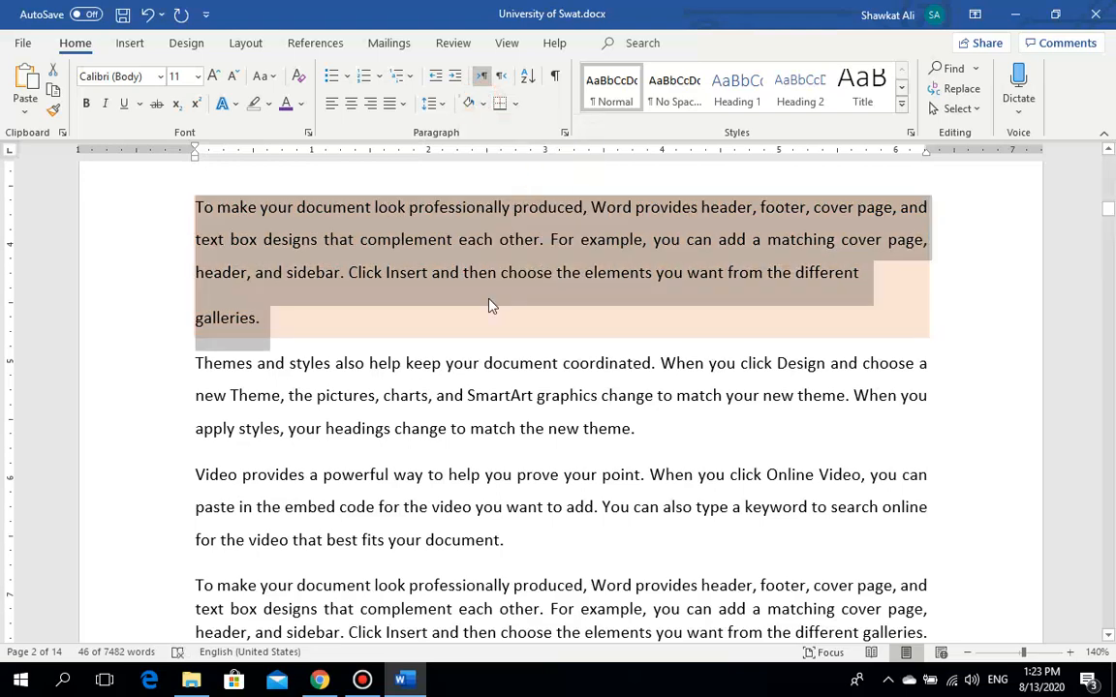
{"action": "left_click", "coordinate": [380, 359]}
{"action": "left_click", "coordinate": [362, 681]}
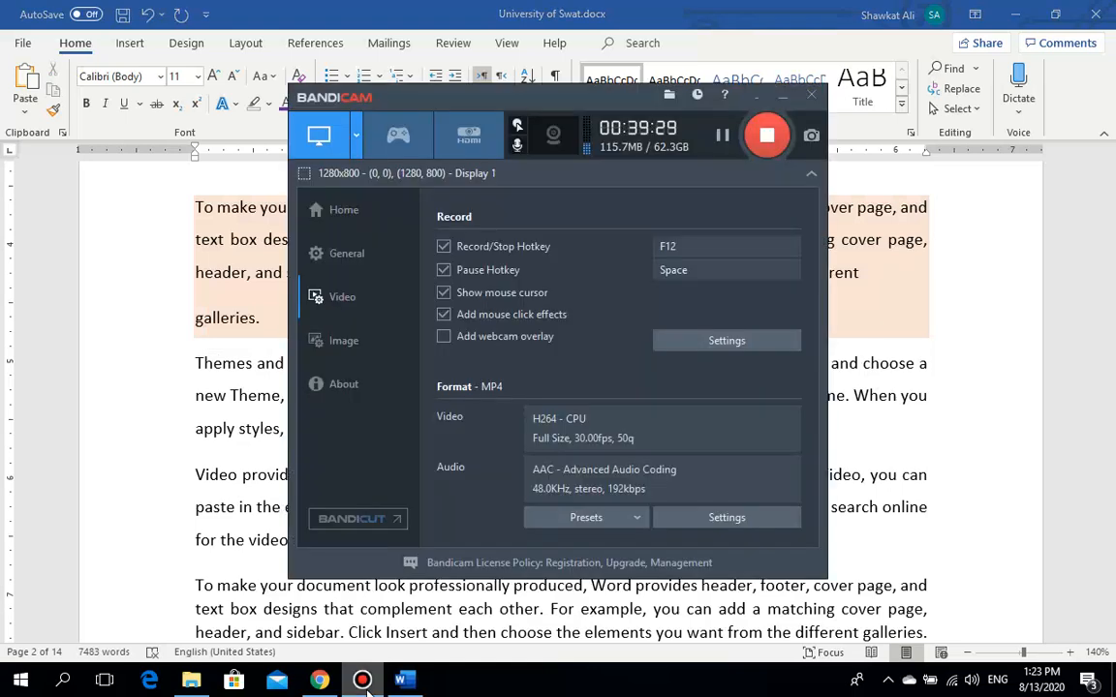
{"action": "left_click", "coordinate": [362, 681]}
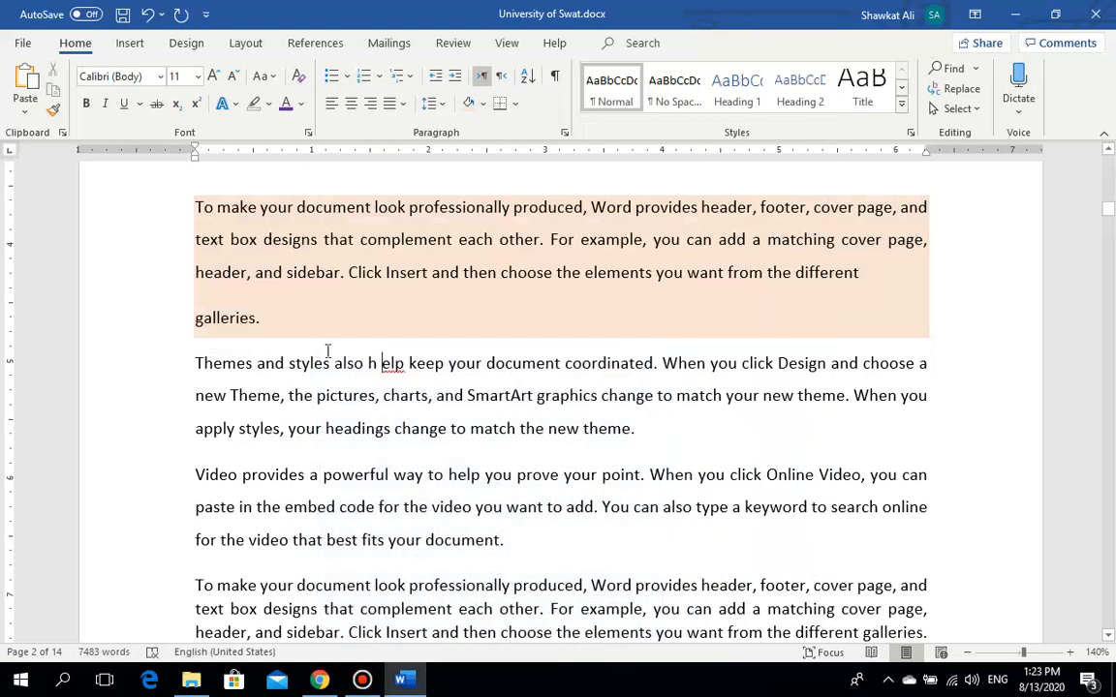
Step: Remove the peach shading from the first paragraph, then reselect the three paragraphs
{"action": "left_click_drag", "start_coordinate": [269, 319], "coordinate": [194, 205]}
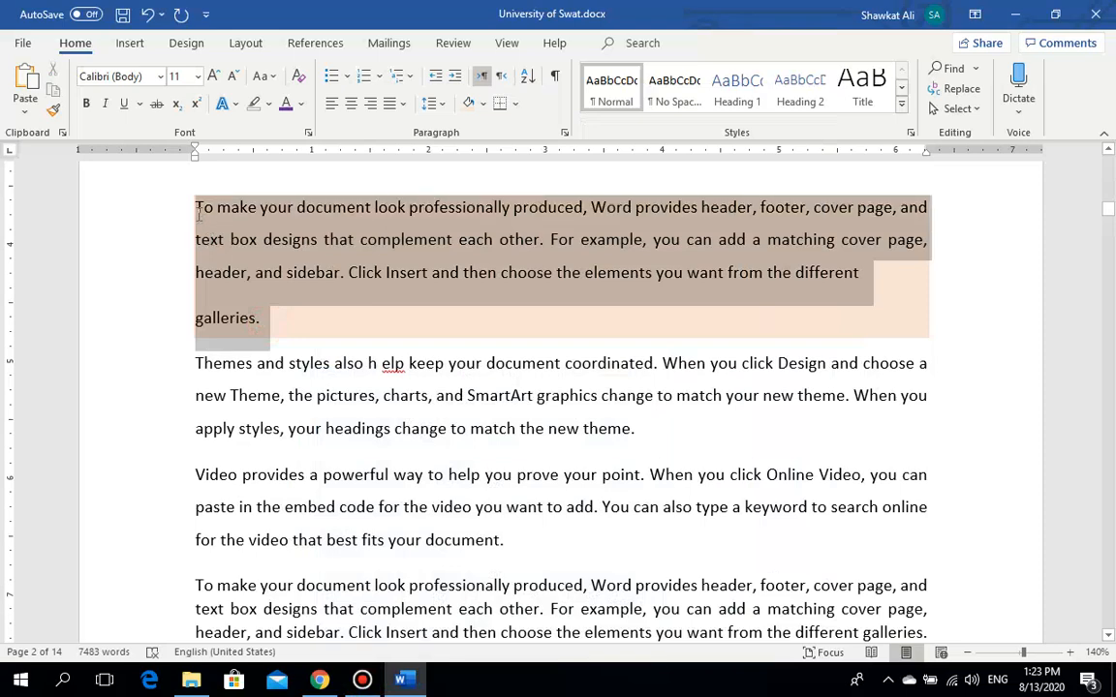
{"action": "left_click", "coordinate": [481, 107]}
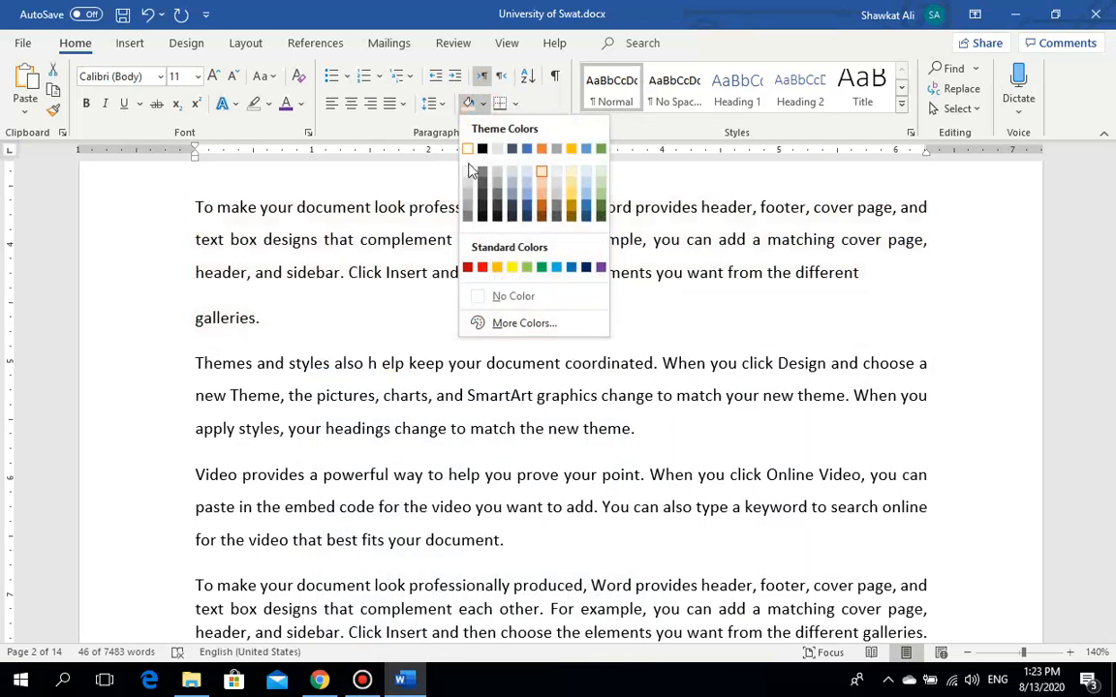
{"action": "left_click", "coordinate": [493, 295]}
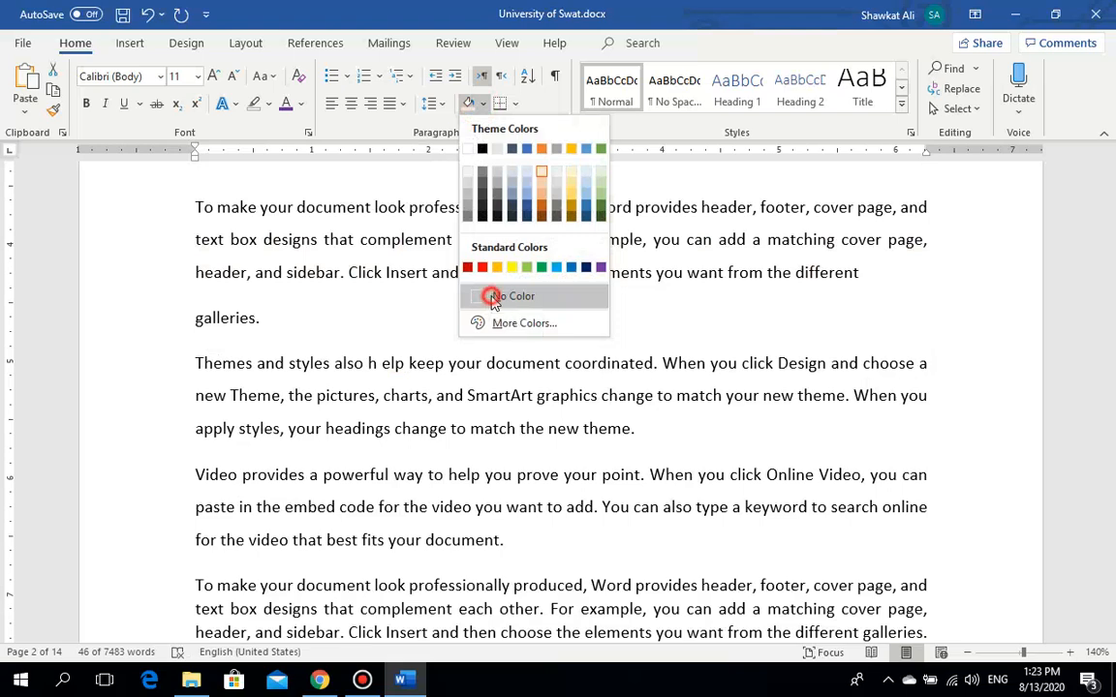
{"action": "left_click", "coordinate": [281, 327]}
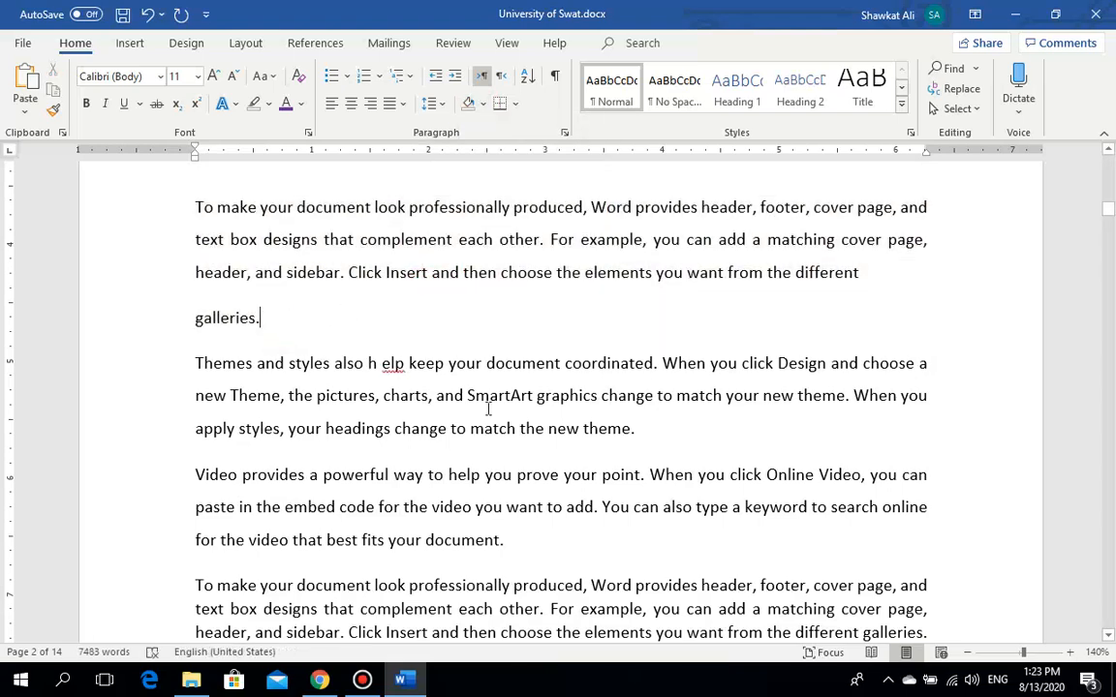
{"action": "left_click_drag", "start_coordinate": [471, 476], "coordinate": [198, 210]}
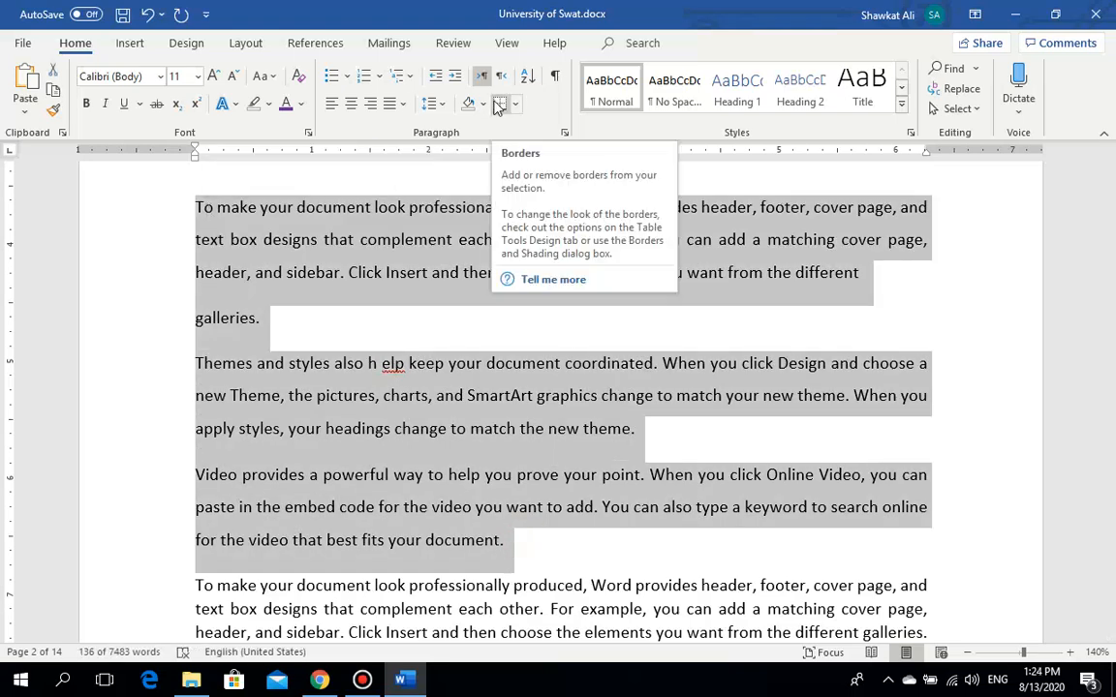
Step: Insert a horizontal line beneath the 'galleries.' paragraph from the Borders list
{"action": "left_click", "coordinate": [513, 105]}
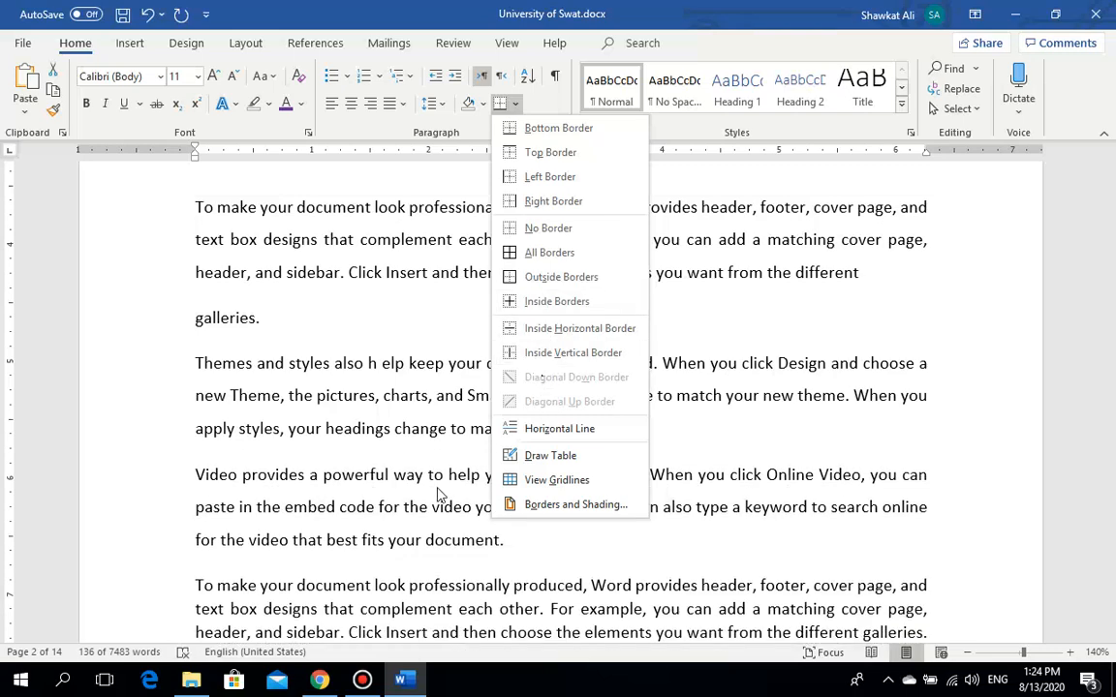
{"action": "left_click", "coordinate": [329, 322]}
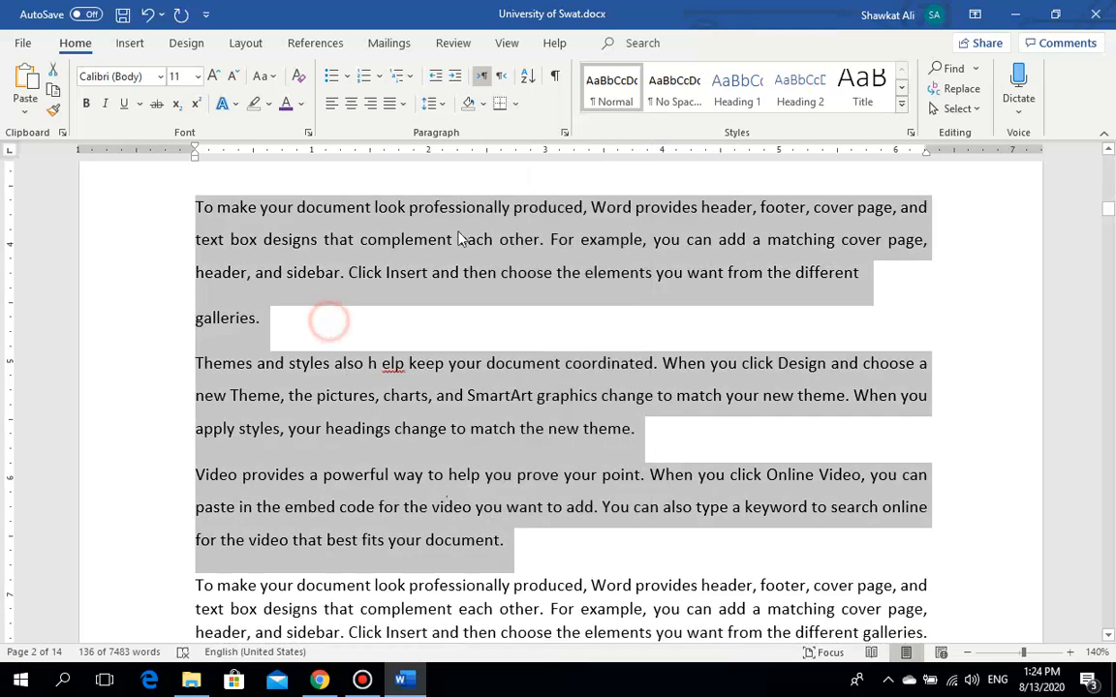
{"action": "left_click", "coordinate": [336, 316]}
{"action": "left_click", "coordinate": [513, 108]}
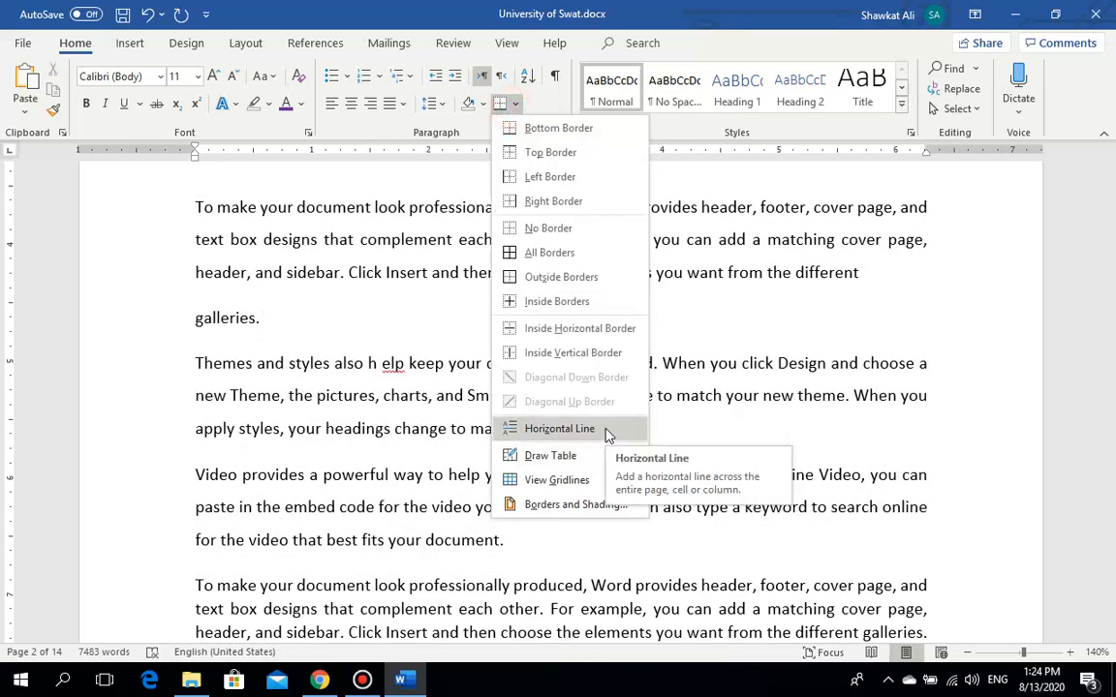
{"action": "left_click", "coordinate": [561, 429]}
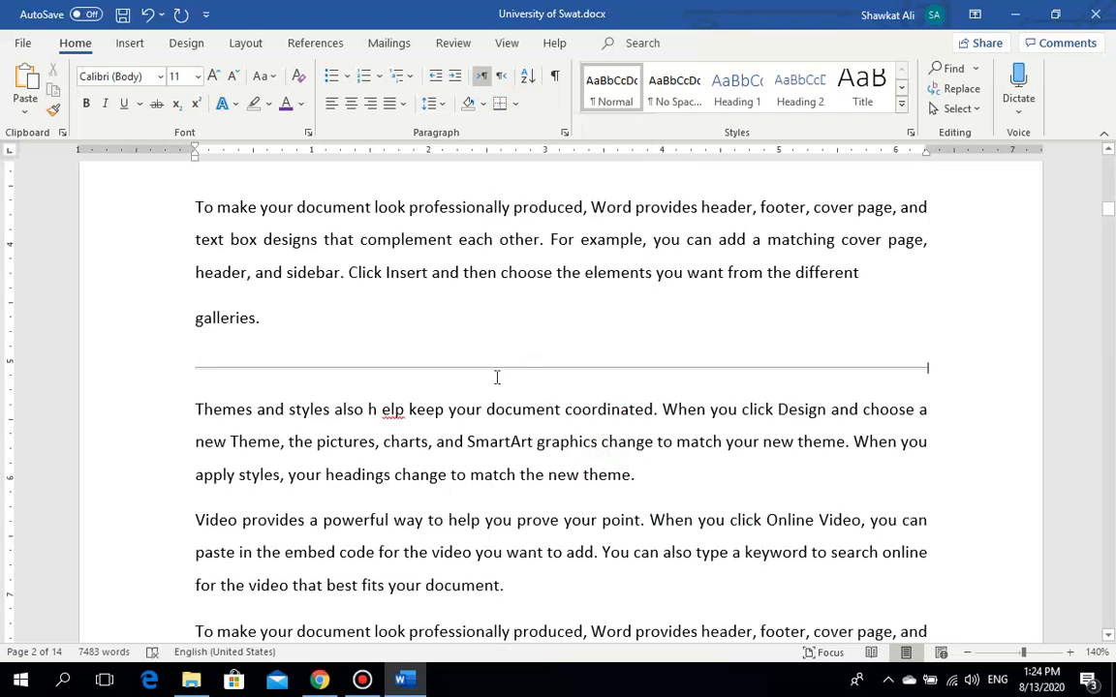
Step: Toggle View Gridlines from the Borders list
{"action": "left_click", "coordinate": [508, 319]}
{"action": "left_click", "coordinate": [515, 104]}
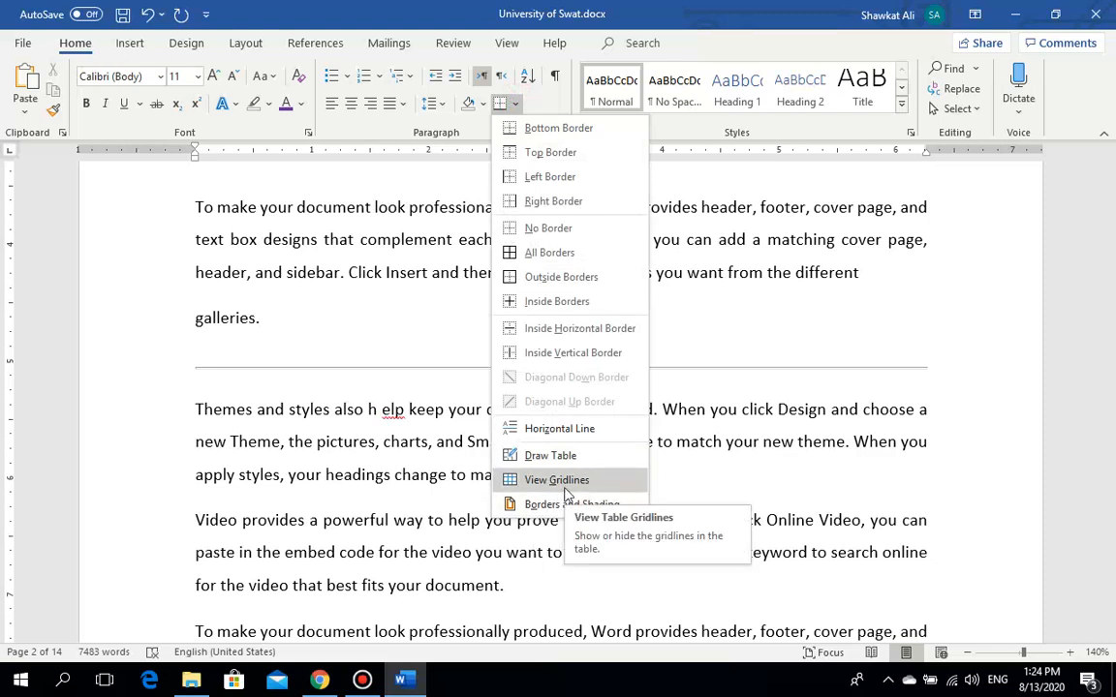
{"action": "left_click", "coordinate": [567, 485]}
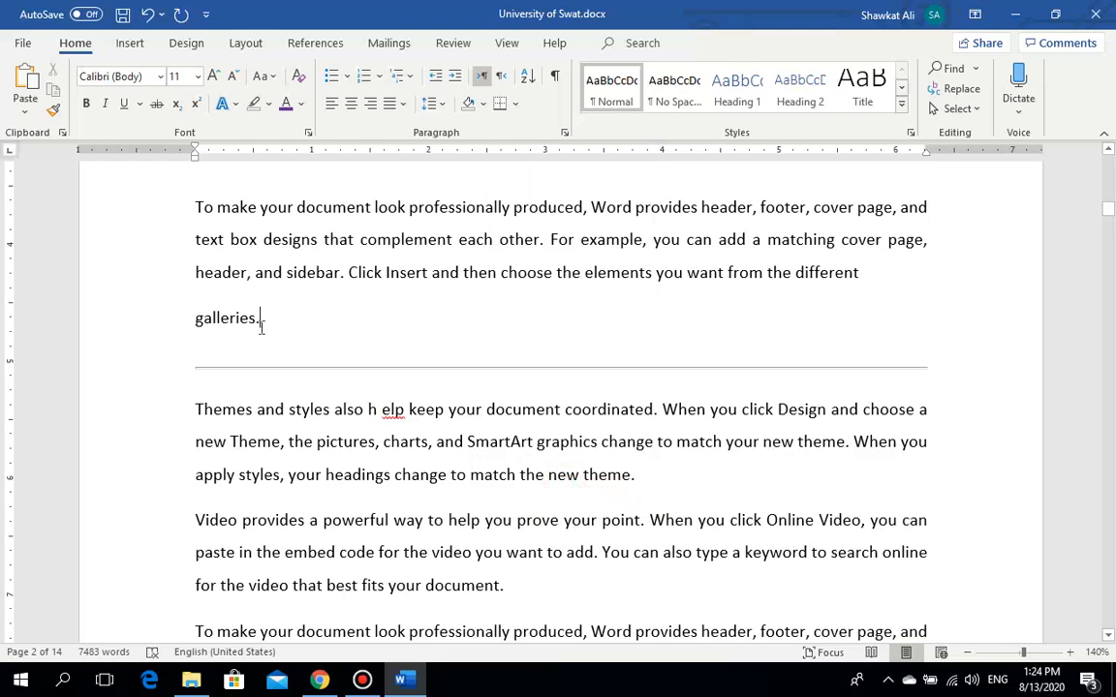
Step: Select the 'galleries.' paragraph and toggle View Gridlines twice from the Borders list
{"action": "left_click_drag", "start_coordinate": [259, 320], "coordinate": [197, 204]}
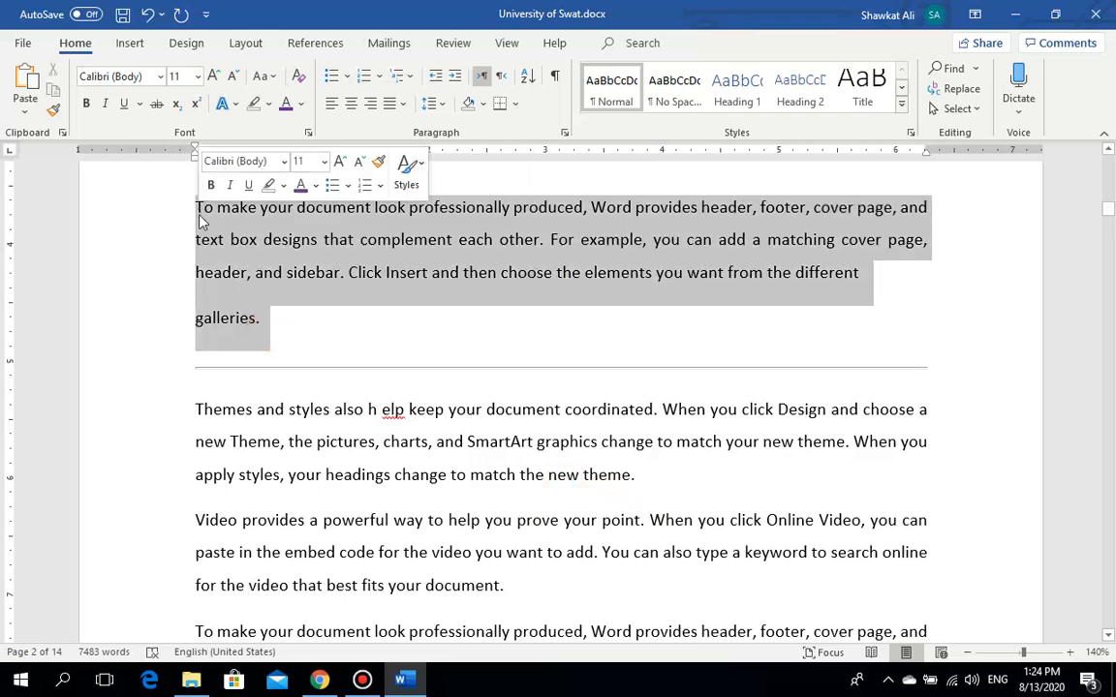
{"action": "left_click", "coordinate": [435, 103]}
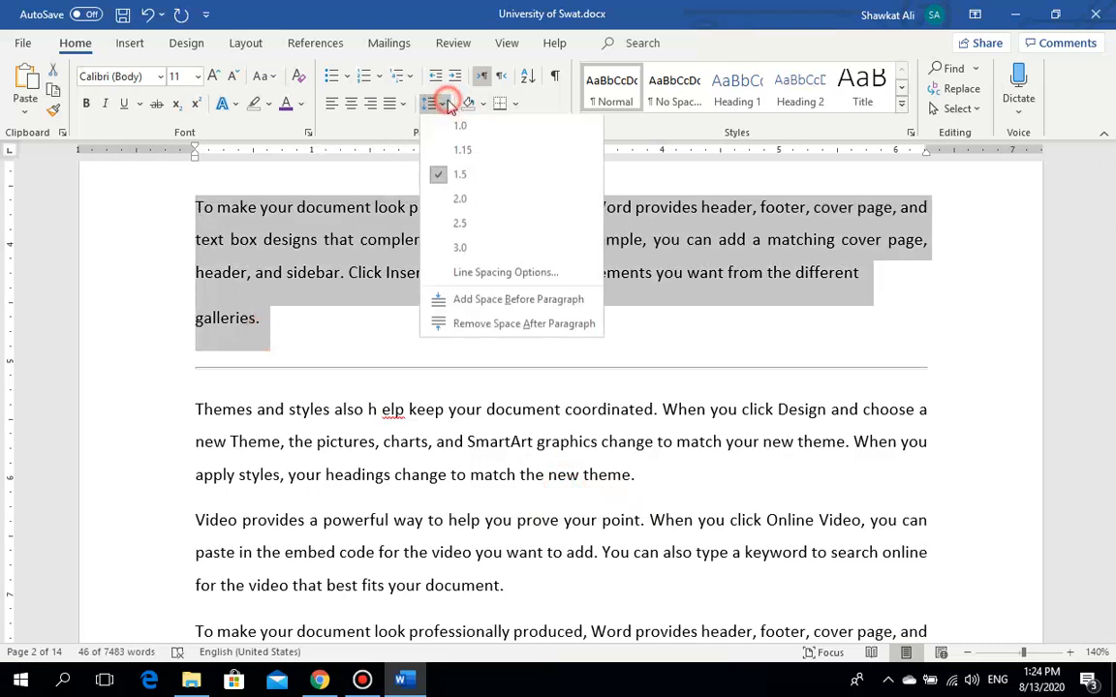
{"action": "left_click", "coordinate": [513, 104]}
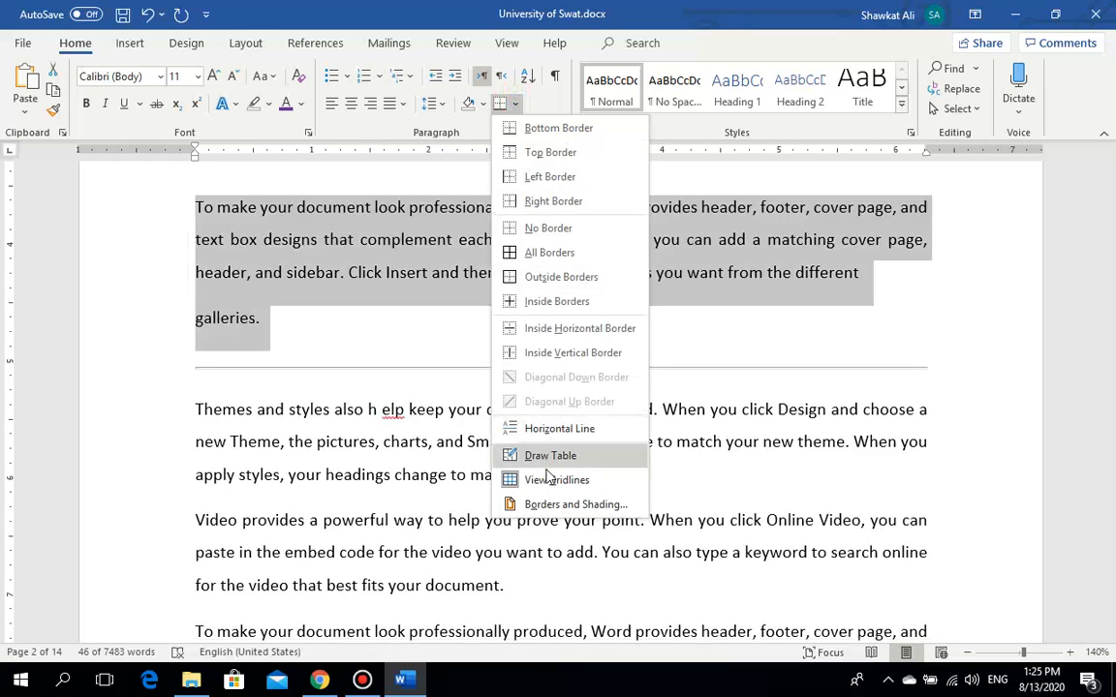
{"action": "left_click", "coordinate": [545, 480]}
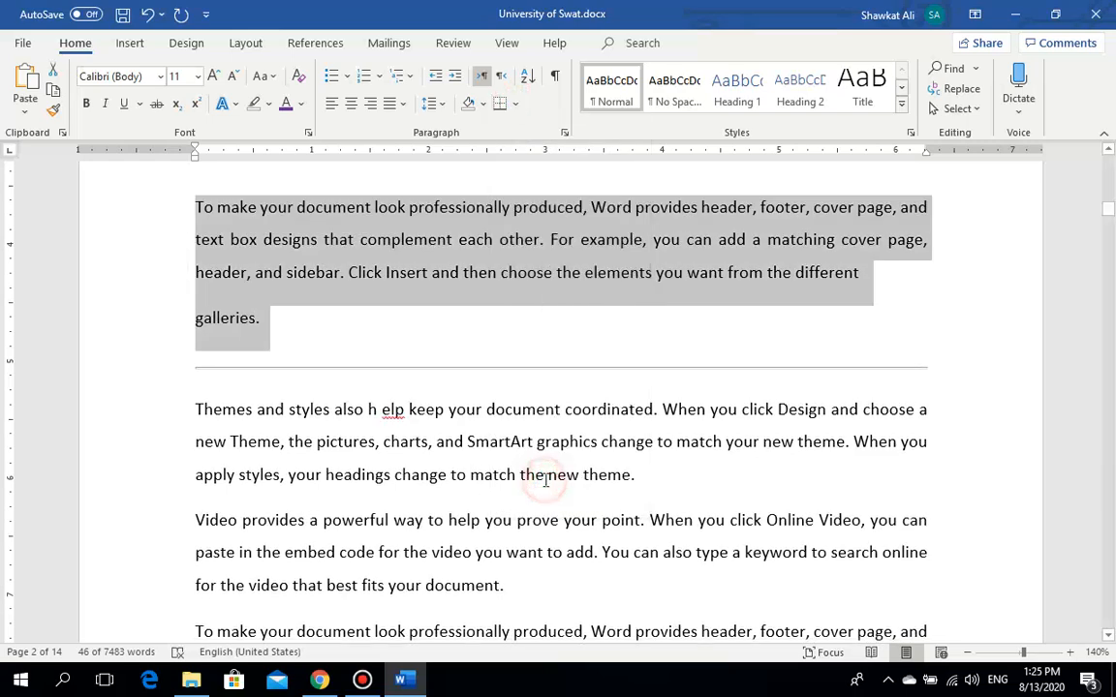
{"action": "left_click", "coordinate": [514, 105]}
{"action": "left_click", "coordinate": [584, 481]}
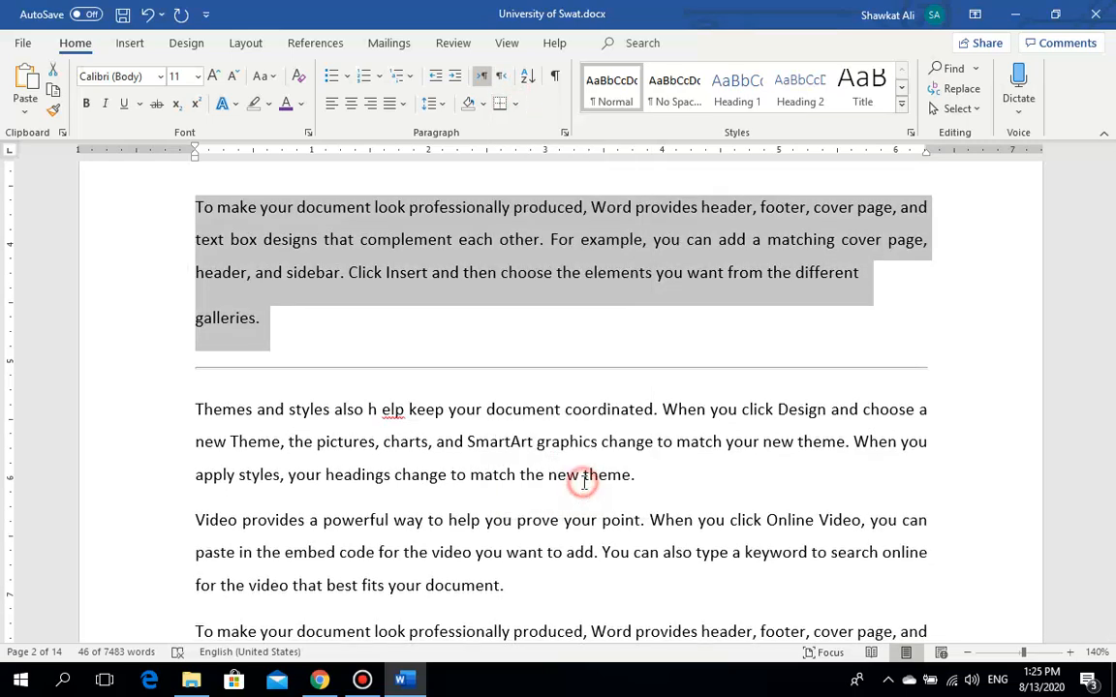
{"action": "left_click", "coordinate": [625, 526]}
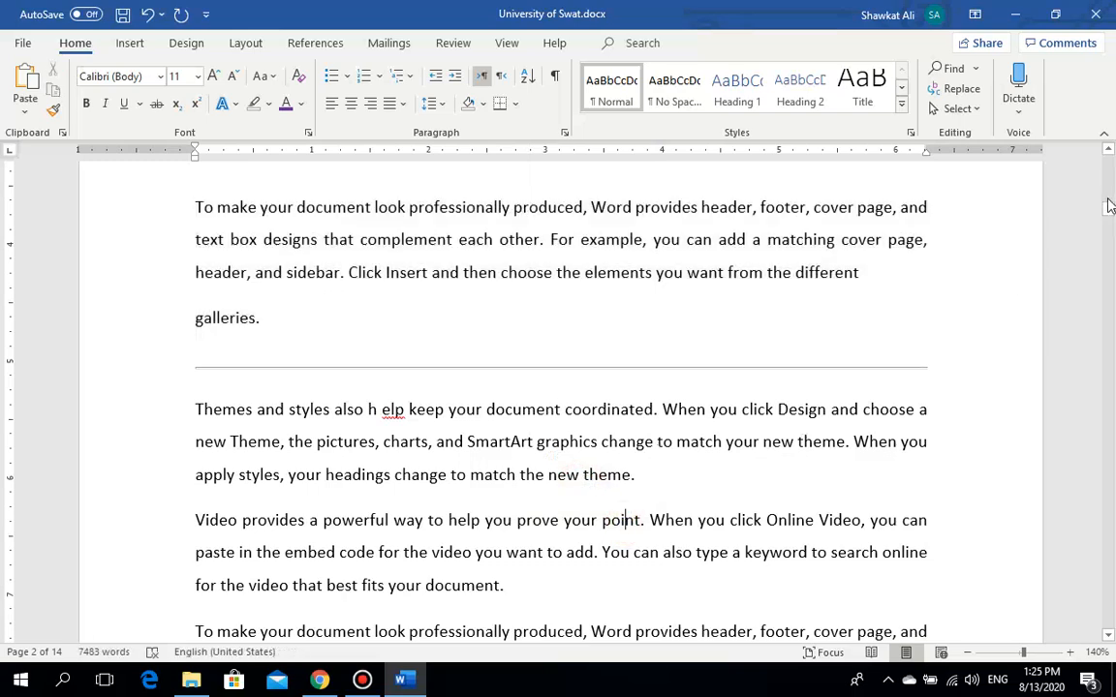
Step: Look over the Design and Layout tabs, then return to Home
{"action": "left_click_drag", "start_coordinate": [1109, 209], "coordinate": [1110, 220]}
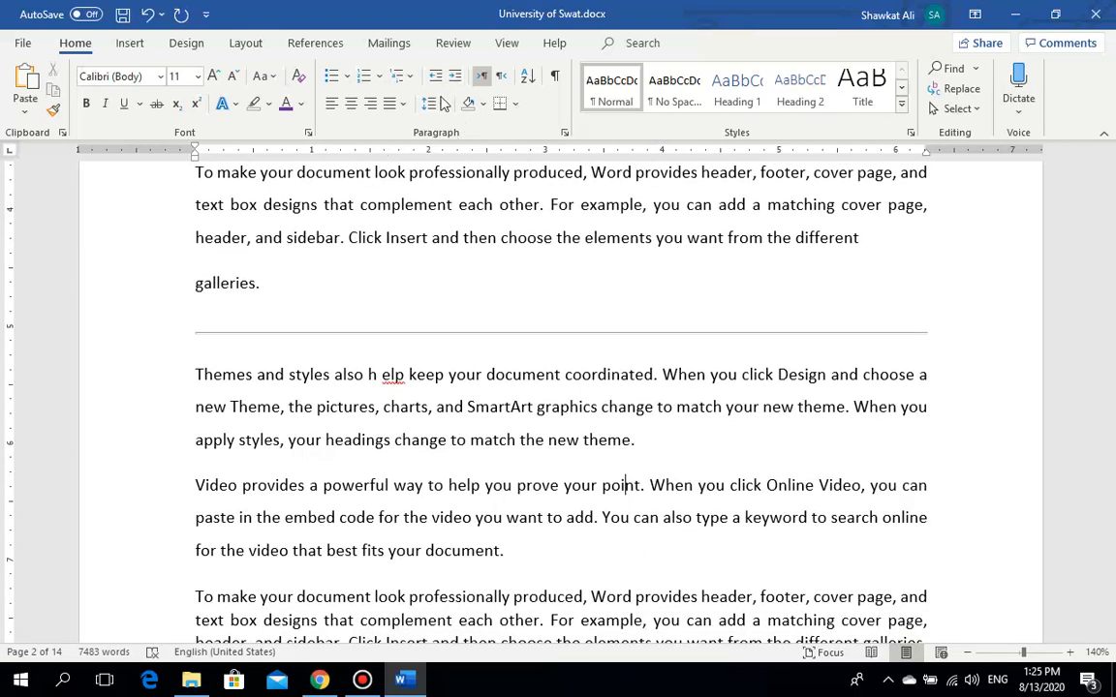
{"action": "left_click", "coordinate": [187, 44]}
{"action": "left_click", "coordinate": [246, 43]}
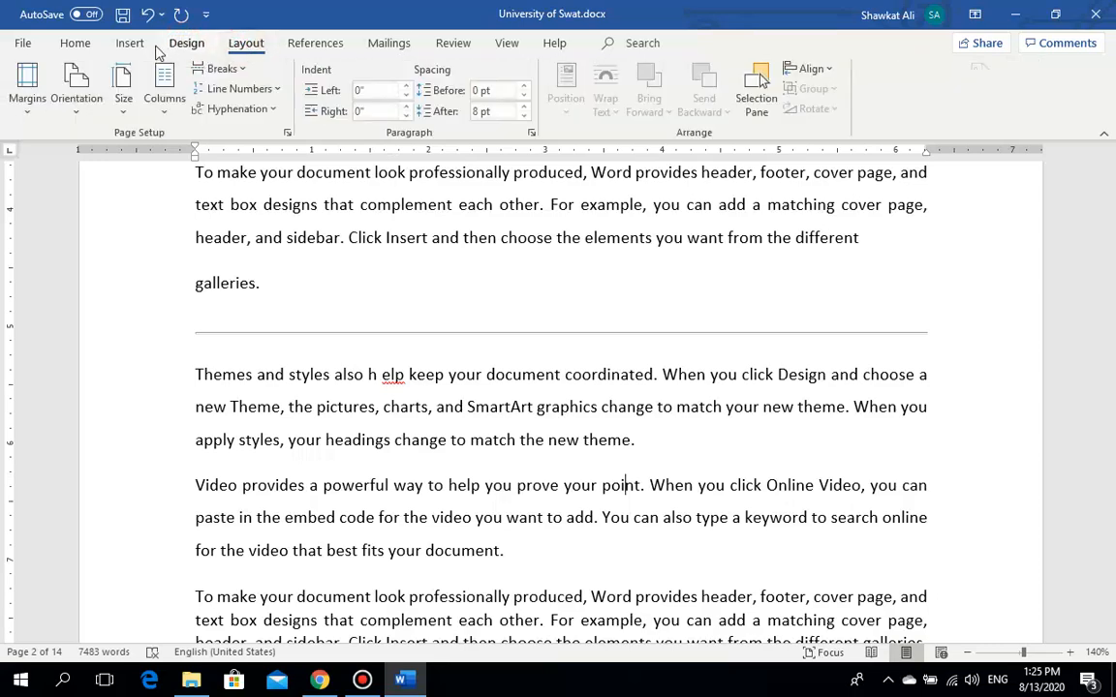
{"action": "left_click", "coordinate": [76, 44]}
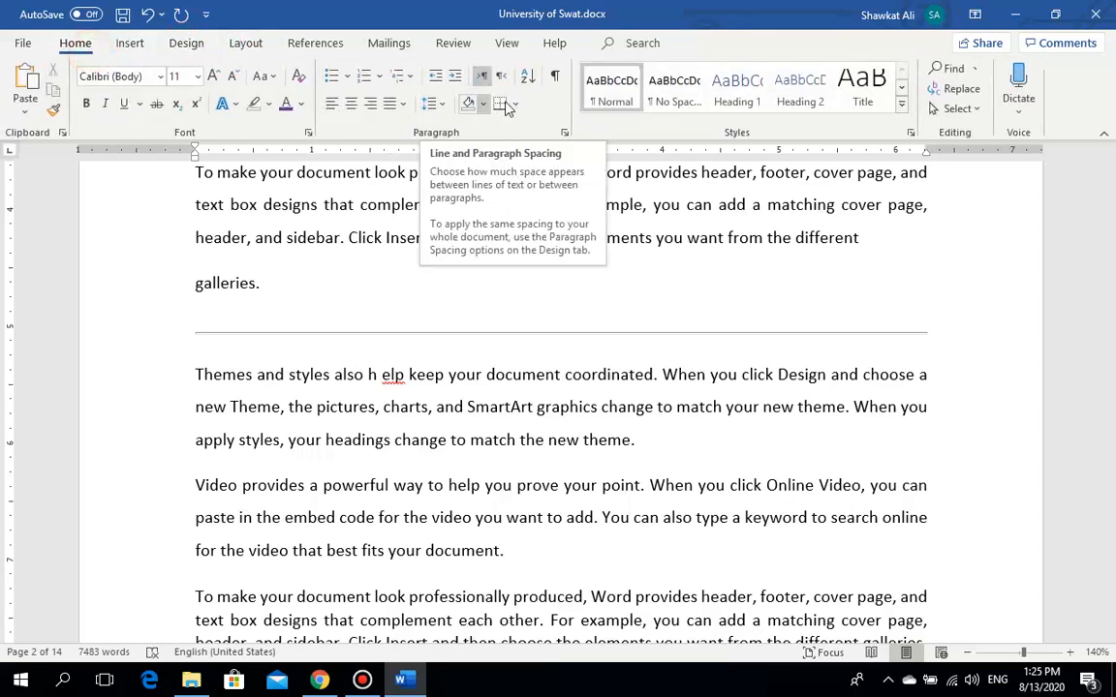
Step: Reselect the first paragraph and toggle View Gridlines again, reopening the Borders list
{"action": "left_click", "coordinate": [311, 299]}
{"action": "left_click_drag", "start_coordinate": [239, 244], "coordinate": [194, 173]}
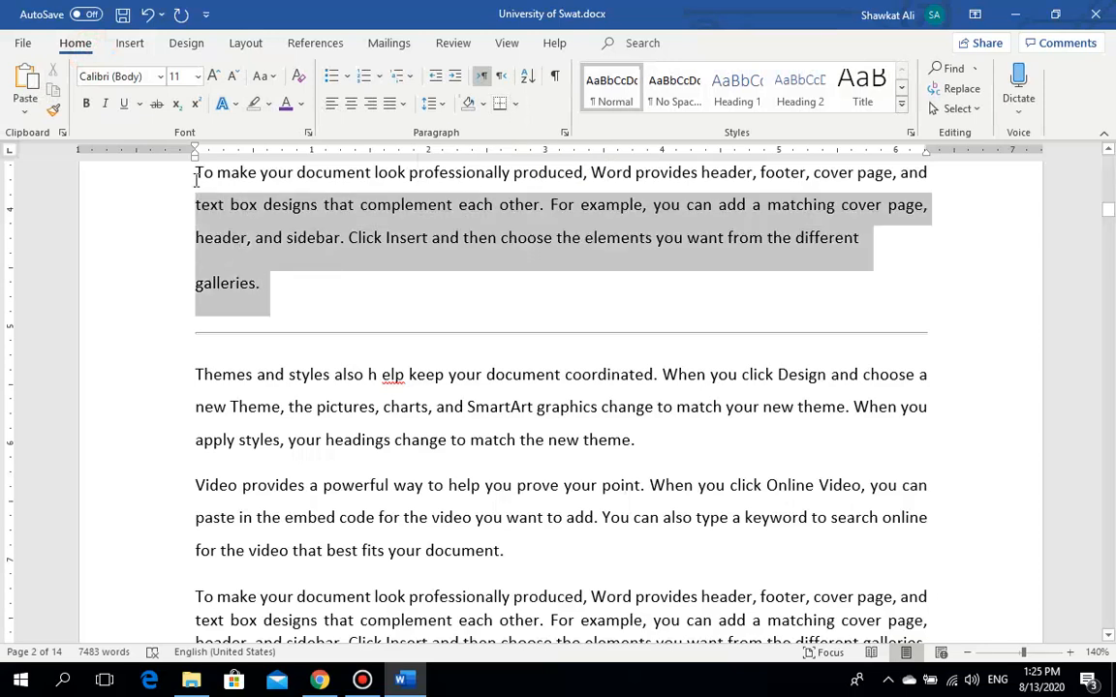
{"action": "left_click", "coordinate": [518, 104]}
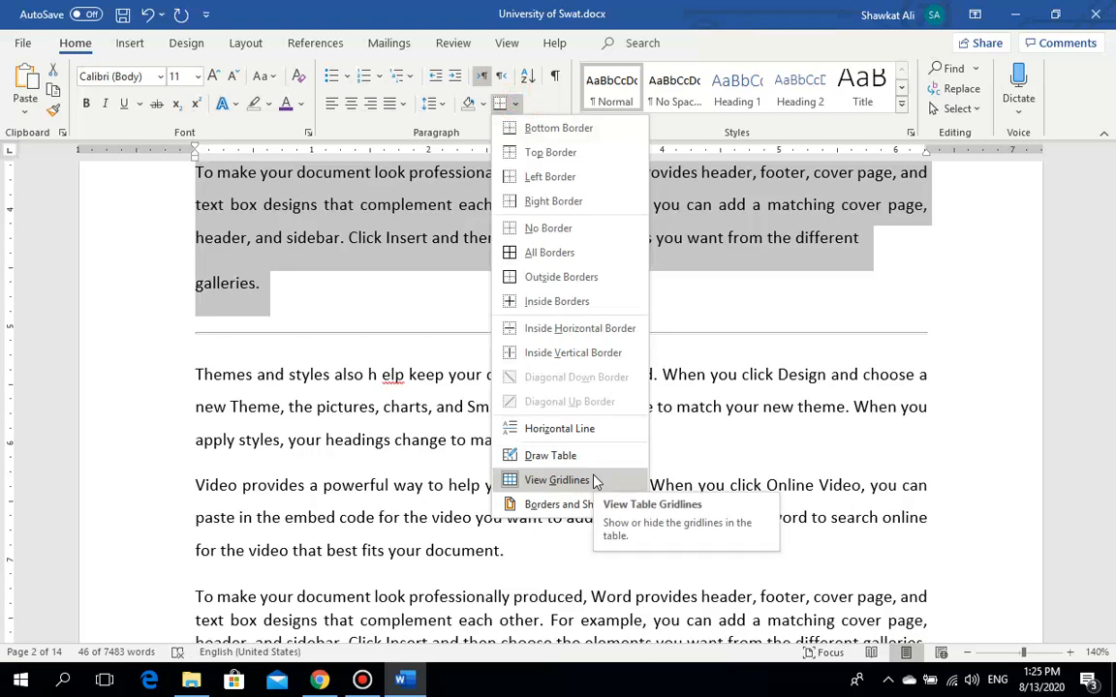
{"action": "left_click", "coordinate": [593, 478]}
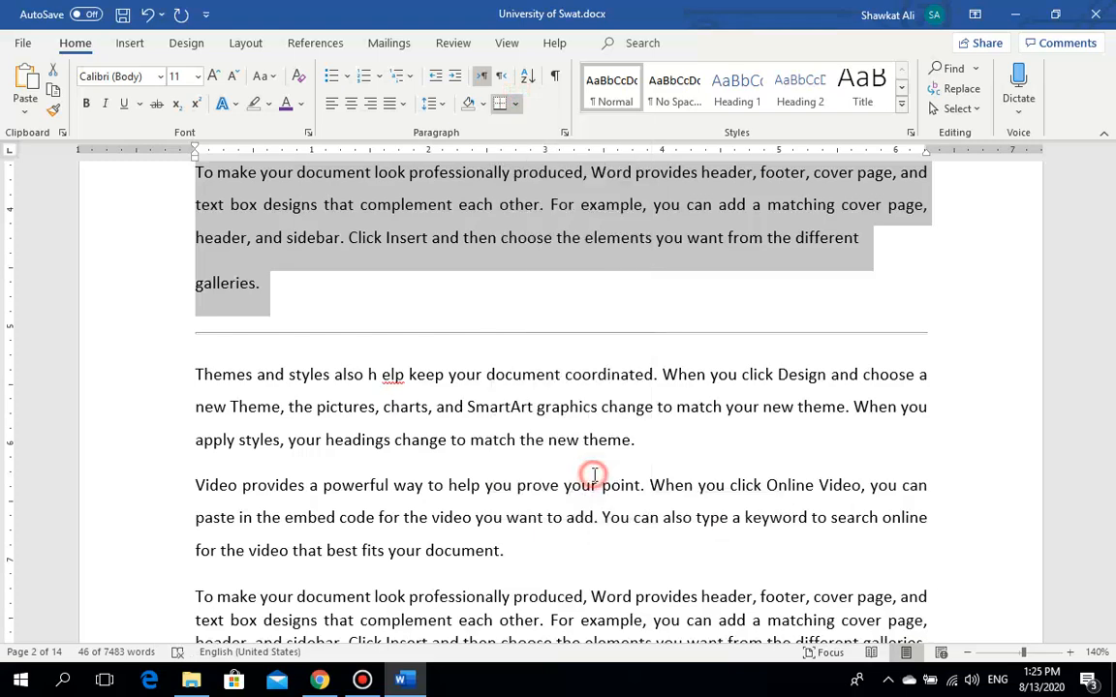
{"action": "left_click", "coordinate": [516, 103]}
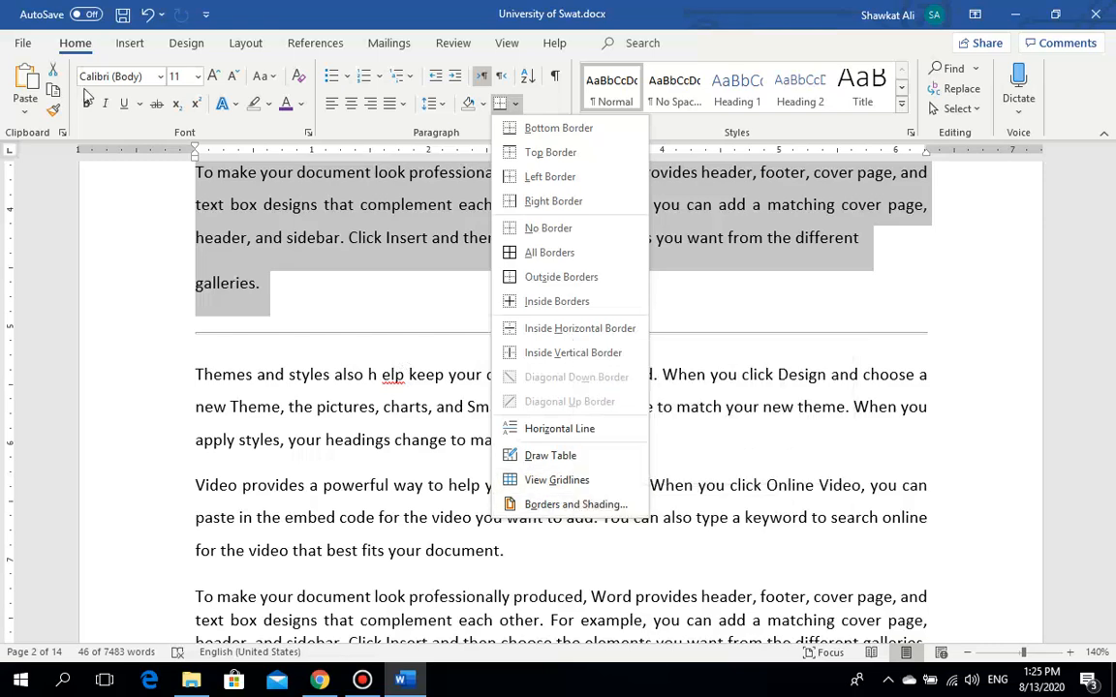
Step: Glance at the Design tab, reselect the first paragraph and show its border options
{"action": "left_click", "coordinate": [178, 52]}
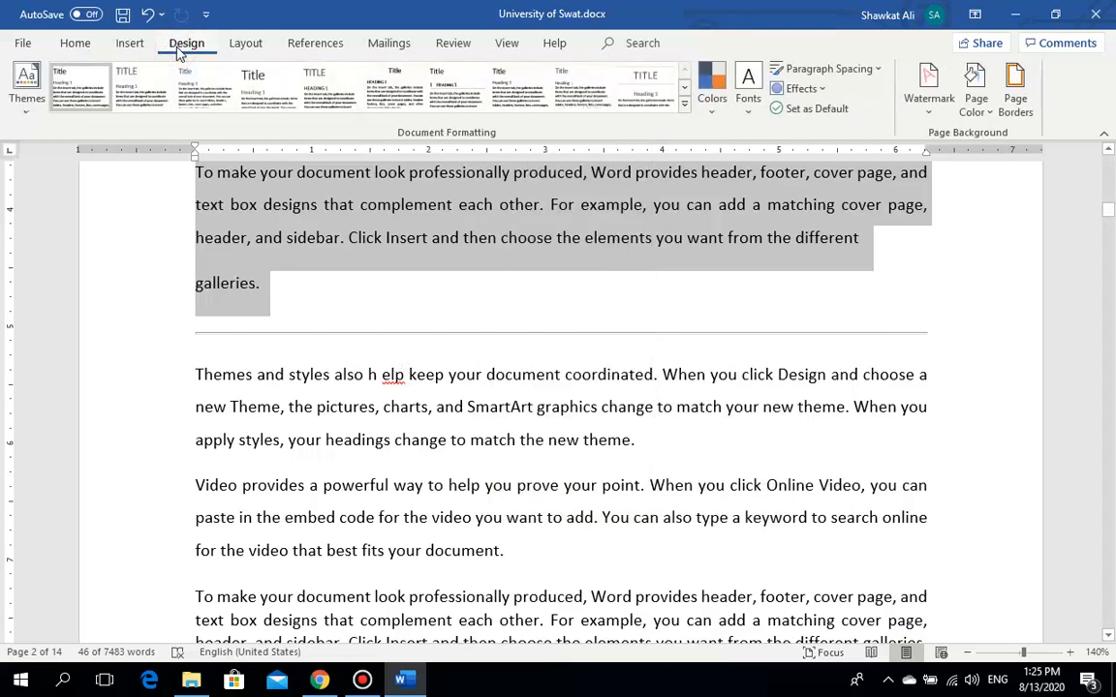
{"action": "left_click", "coordinate": [83, 49]}
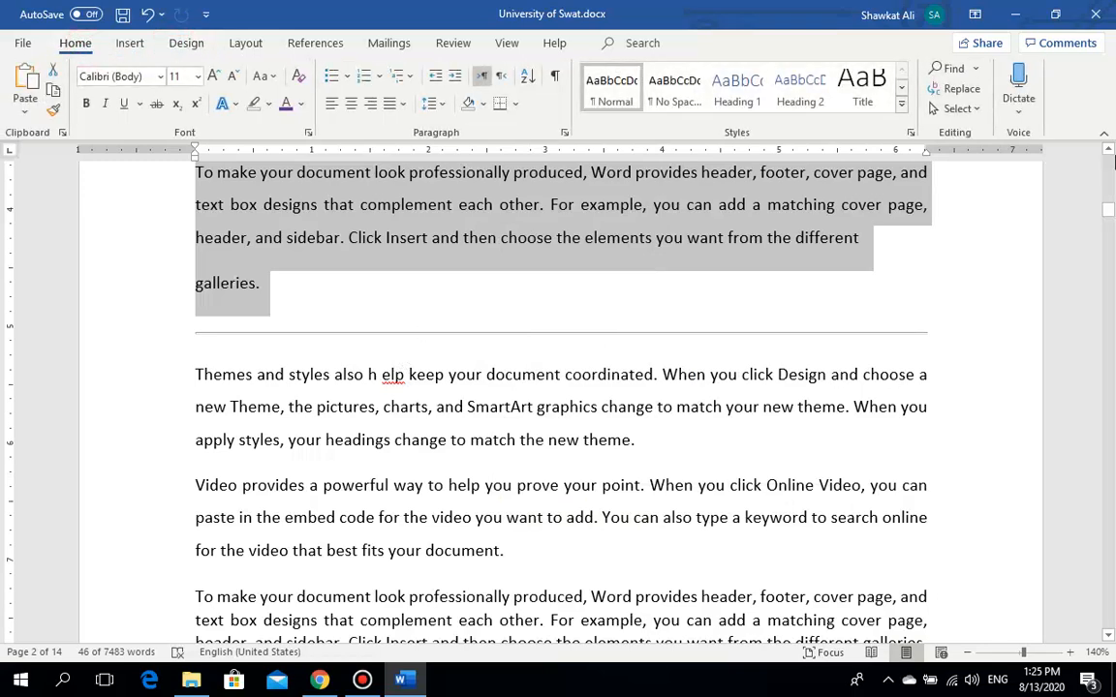
{"action": "left_click_drag", "start_coordinate": [1111, 211], "coordinate": [1110, 206]}
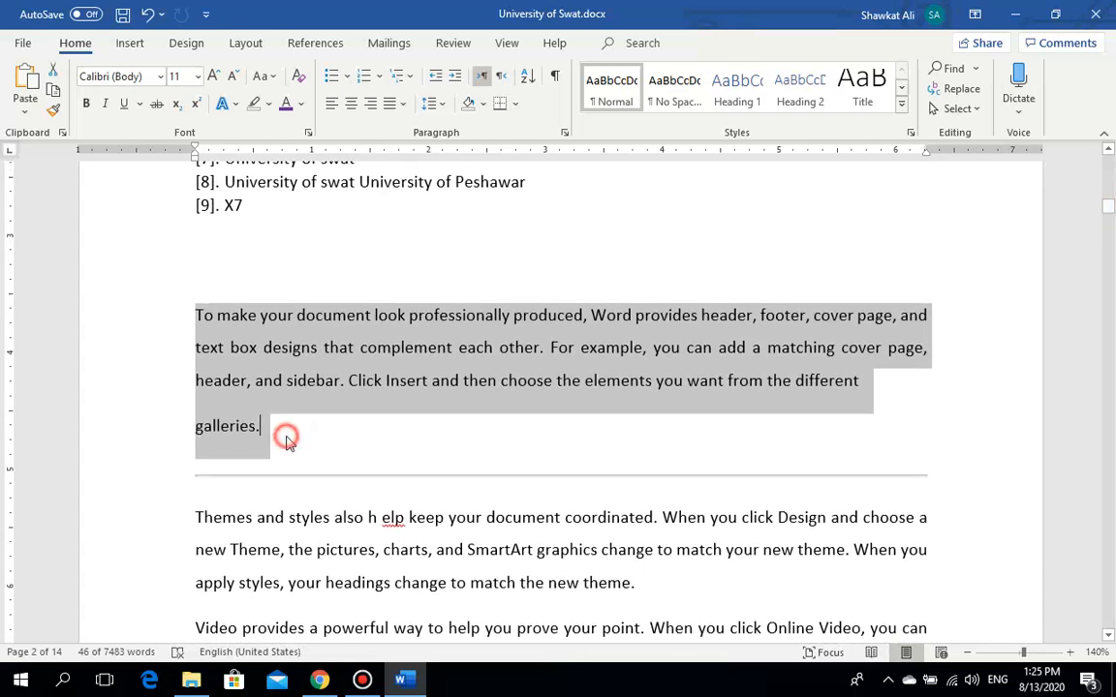
{"action": "left_click_drag", "start_coordinate": [287, 436], "coordinate": [197, 322]}
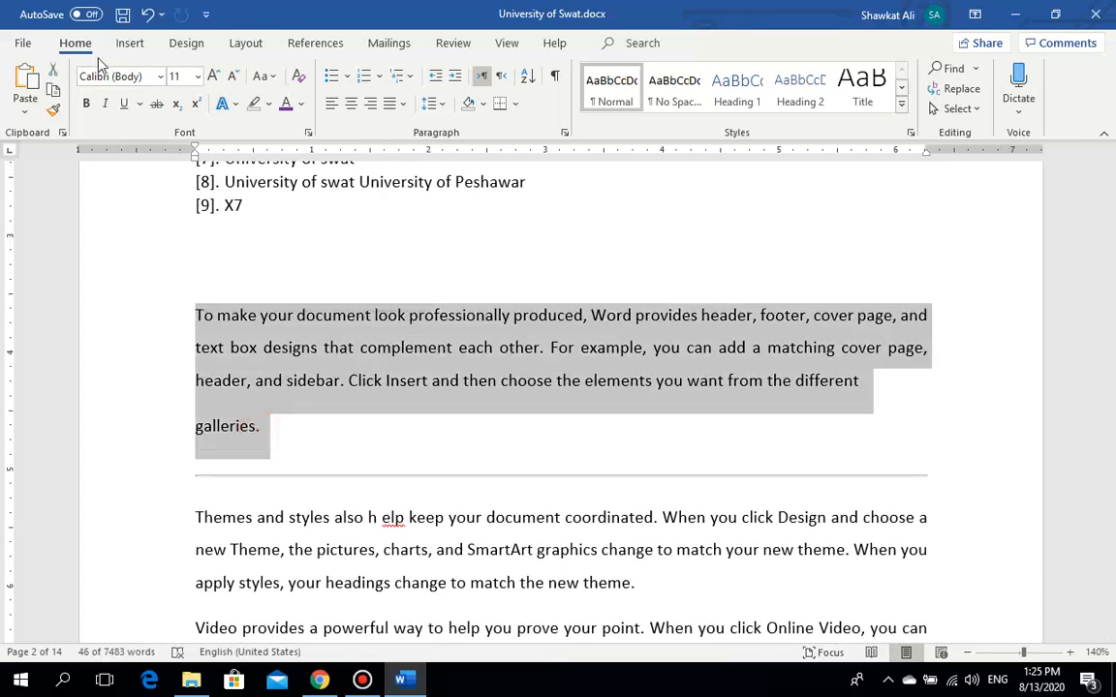
{"action": "left_click", "coordinate": [513, 104]}
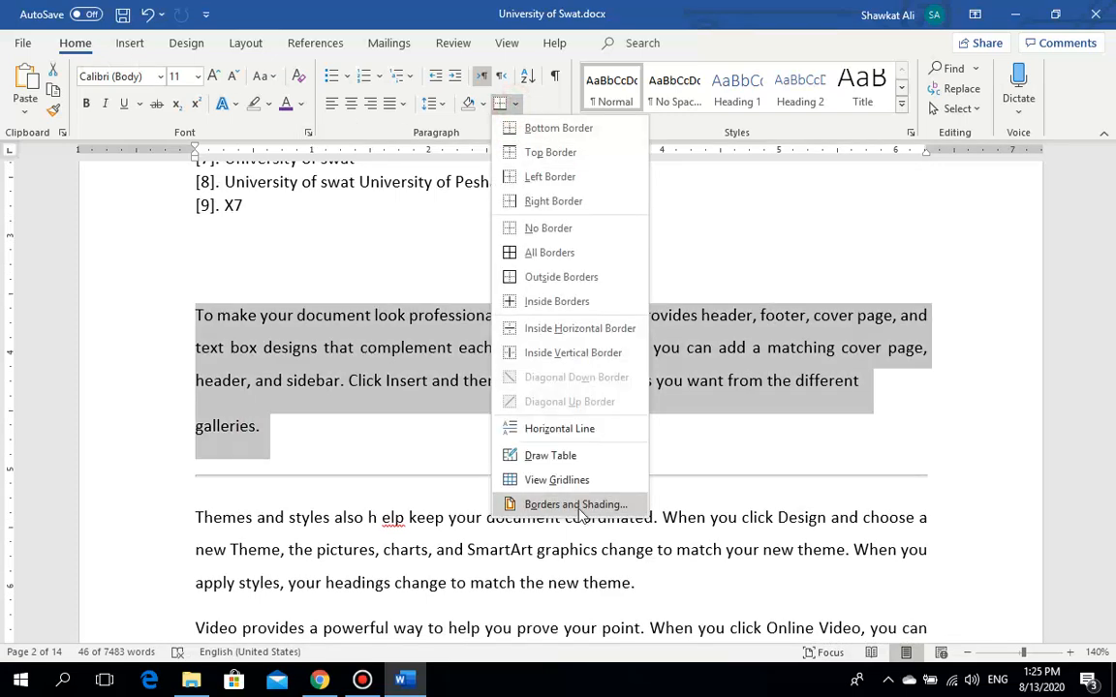
Step: Apply a blue dashed 1 ½ pt Box border to the 'galleries.' paragraph
{"action": "left_click", "coordinate": [579, 505]}
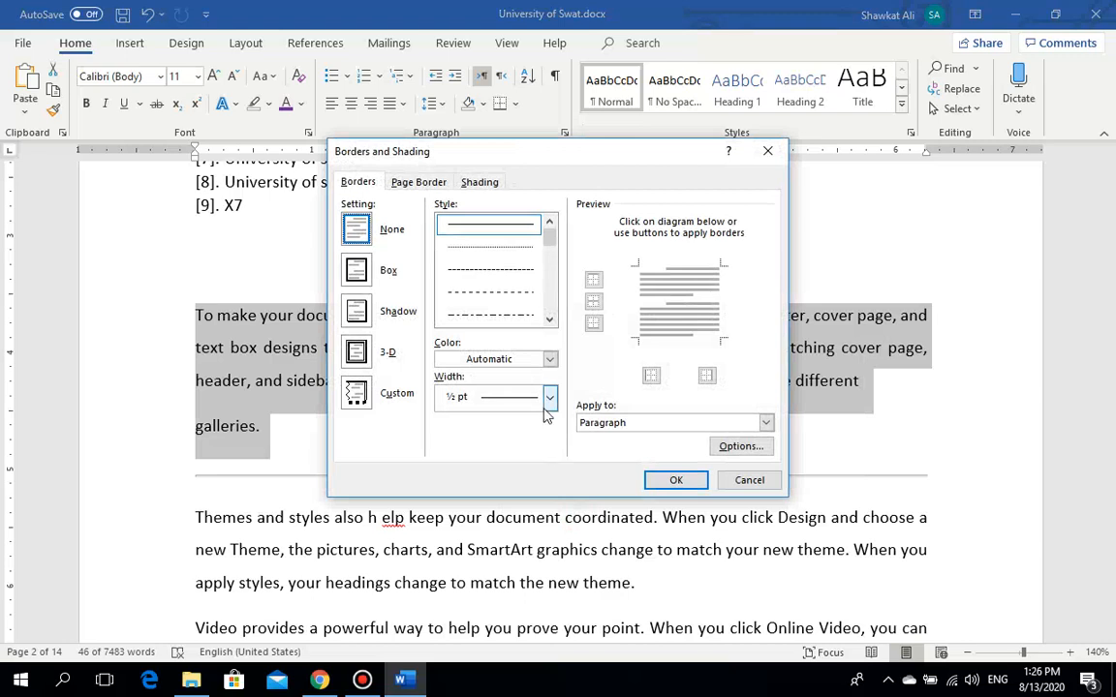
{"action": "left_click", "coordinate": [597, 424]}
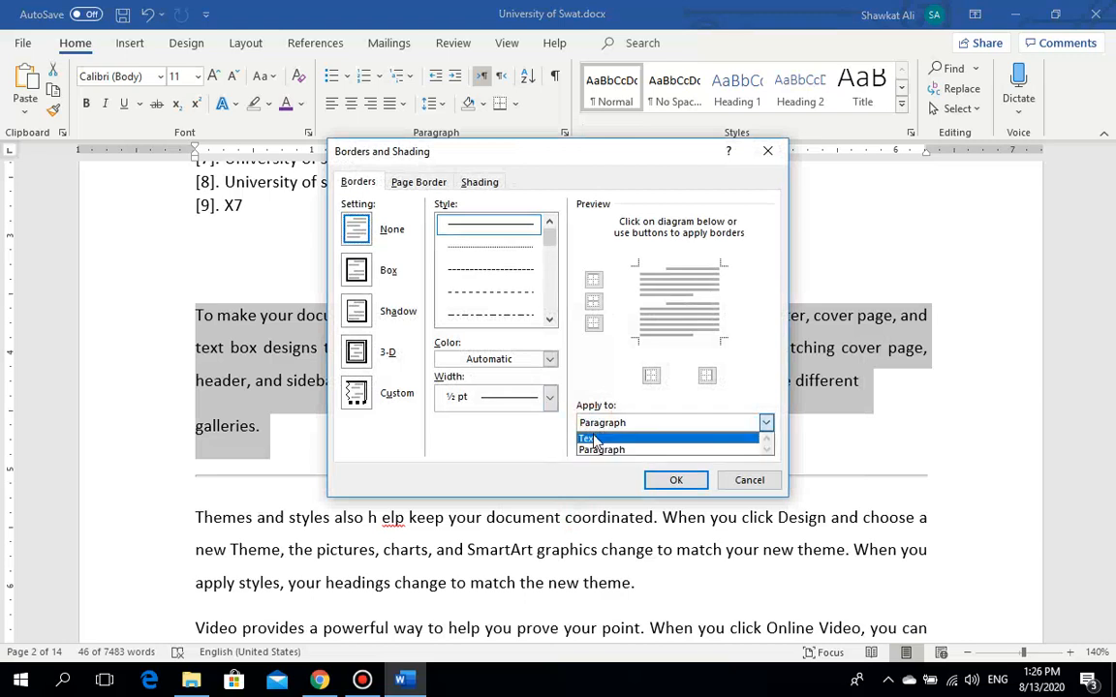
{"action": "left_click", "coordinate": [592, 450]}
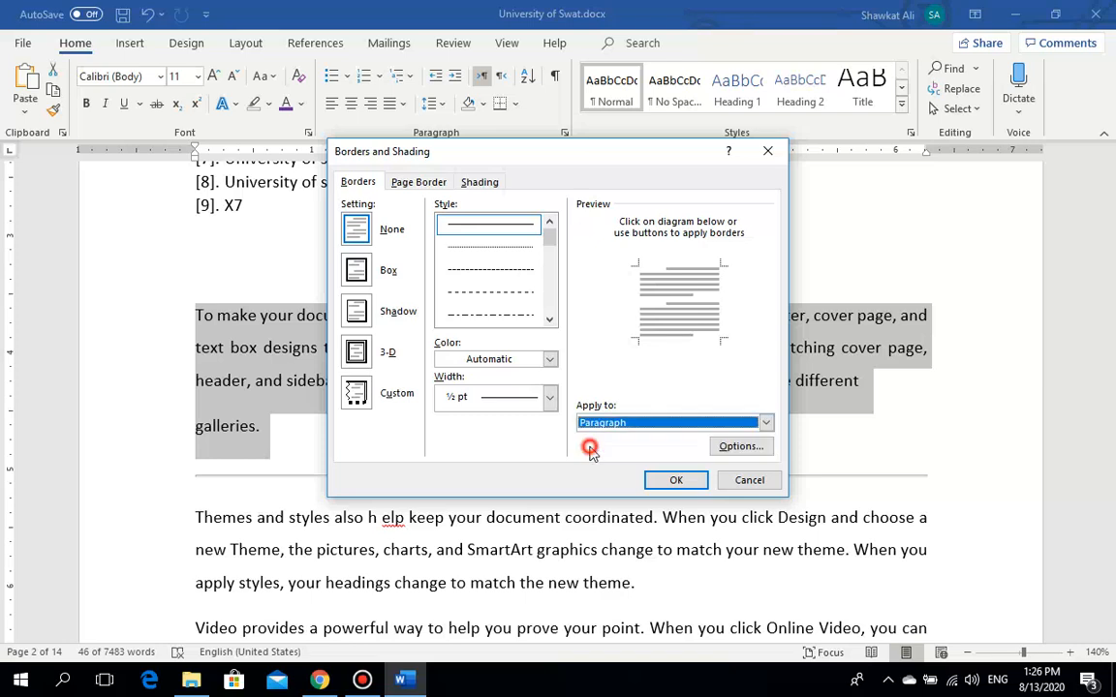
{"action": "left_click", "coordinate": [479, 276]}
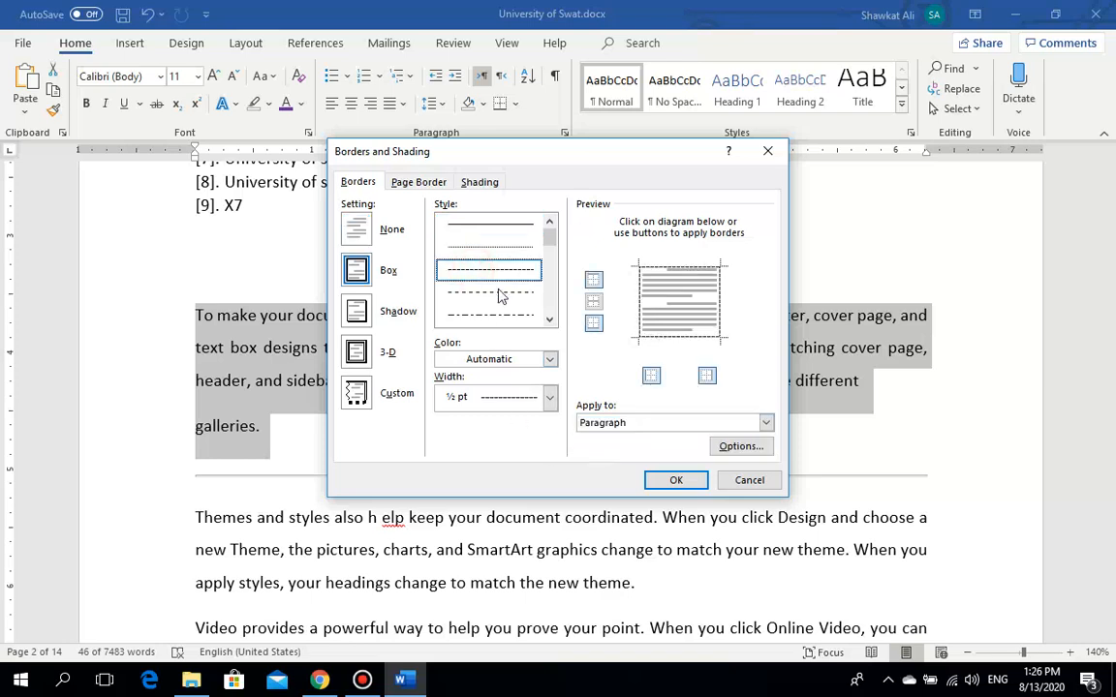
{"action": "left_click", "coordinate": [515, 359]}
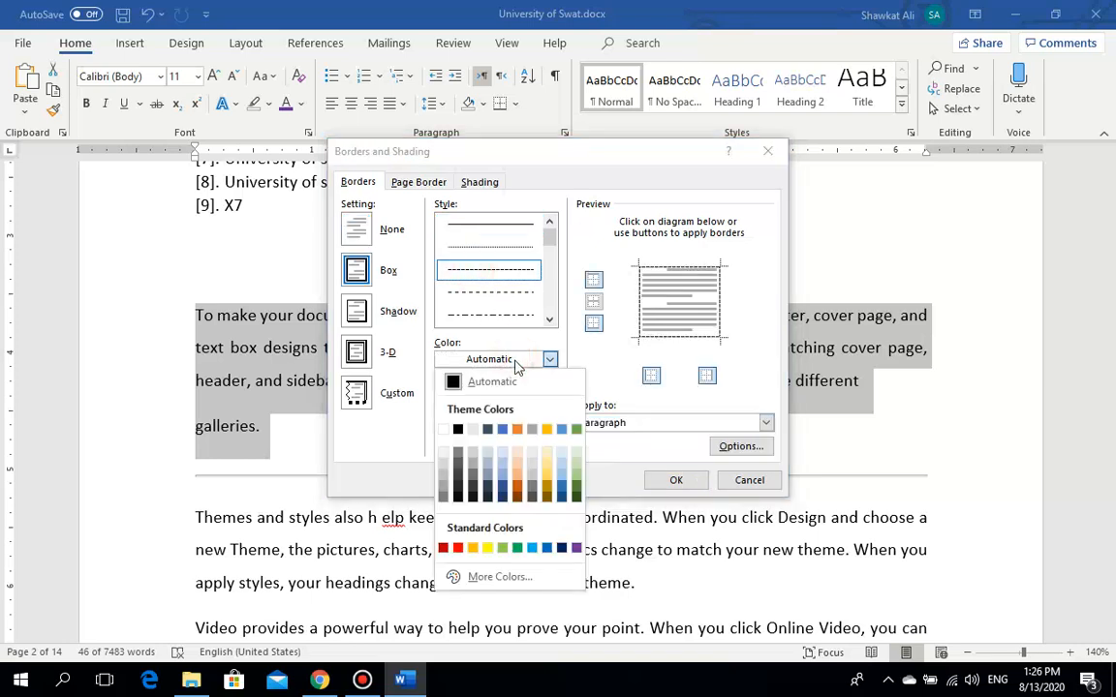
{"action": "left_click", "coordinate": [510, 432]}
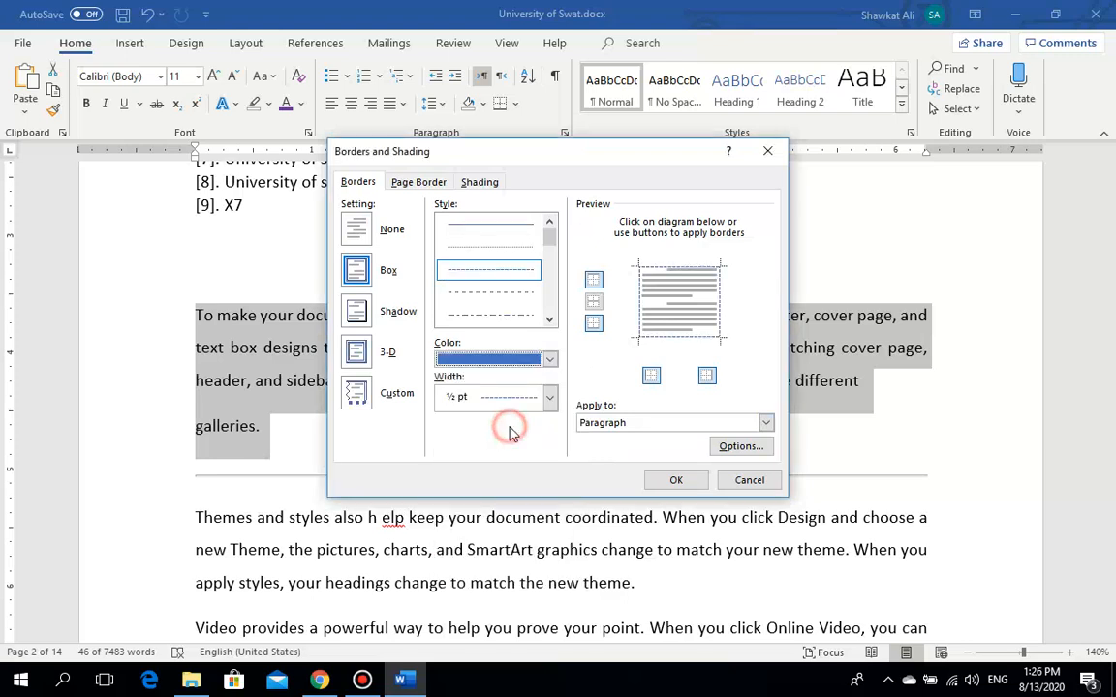
{"action": "left_click", "coordinate": [550, 398]}
{"action": "left_click", "coordinate": [523, 513]}
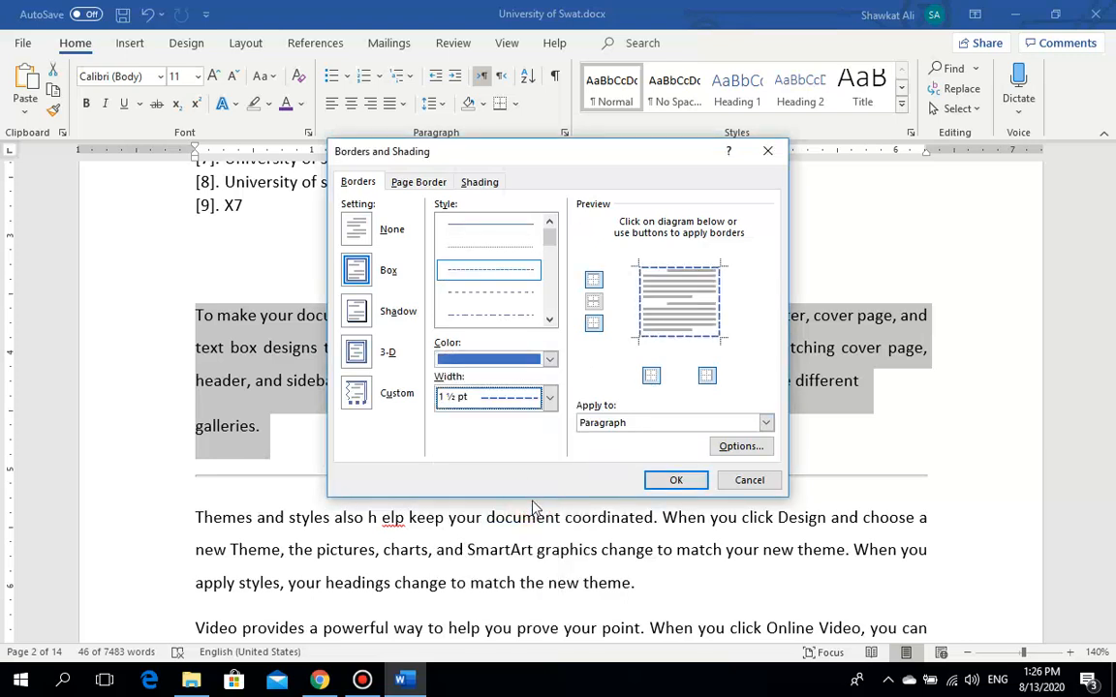
{"action": "left_click", "coordinate": [675, 480]}
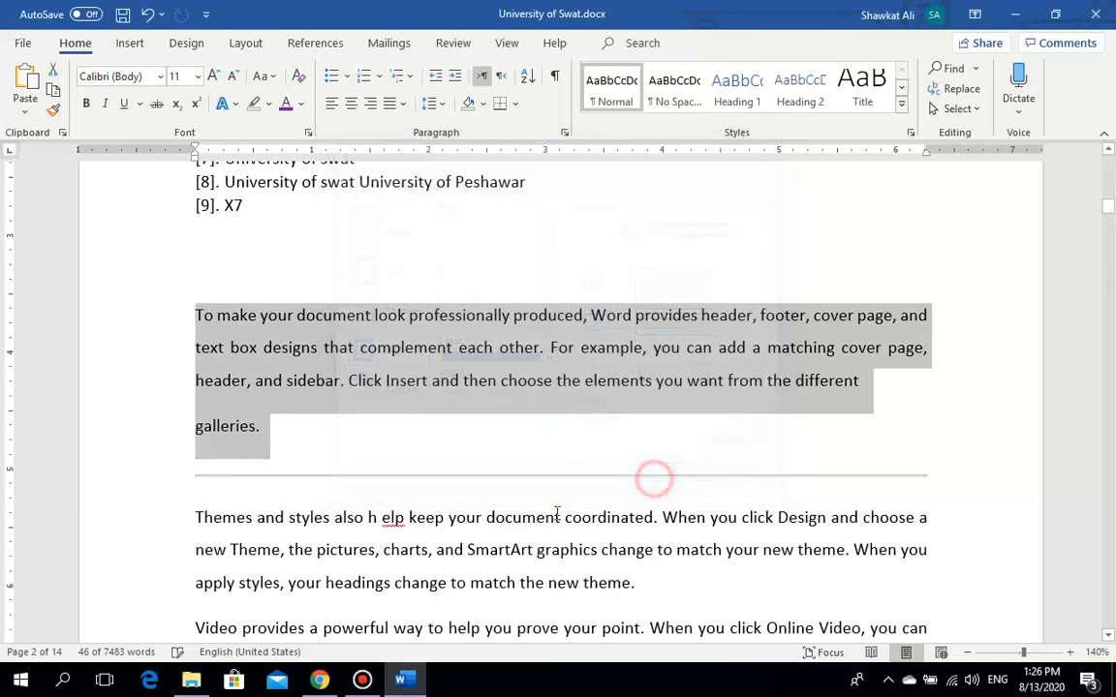
{"action": "left_click", "coordinate": [393, 445]}
{"action": "left_click_drag", "start_coordinate": [281, 436], "coordinate": [191, 313]}
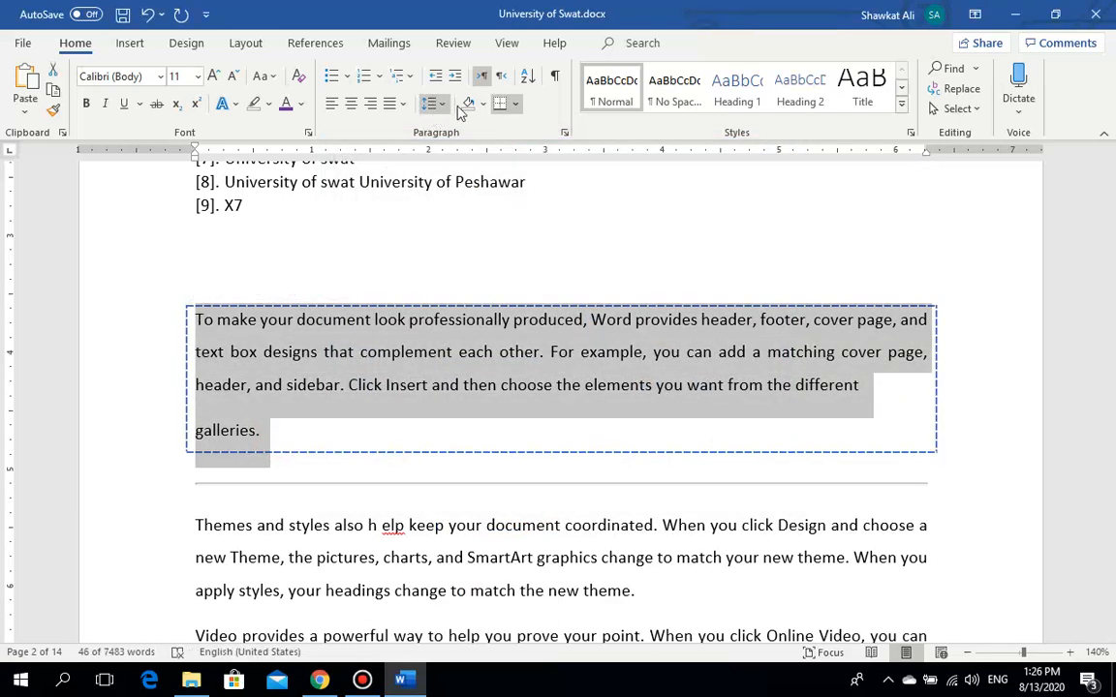
Step: Select the horizontal line below the bordered paragraph
{"action": "left_click", "coordinate": [515, 105]}
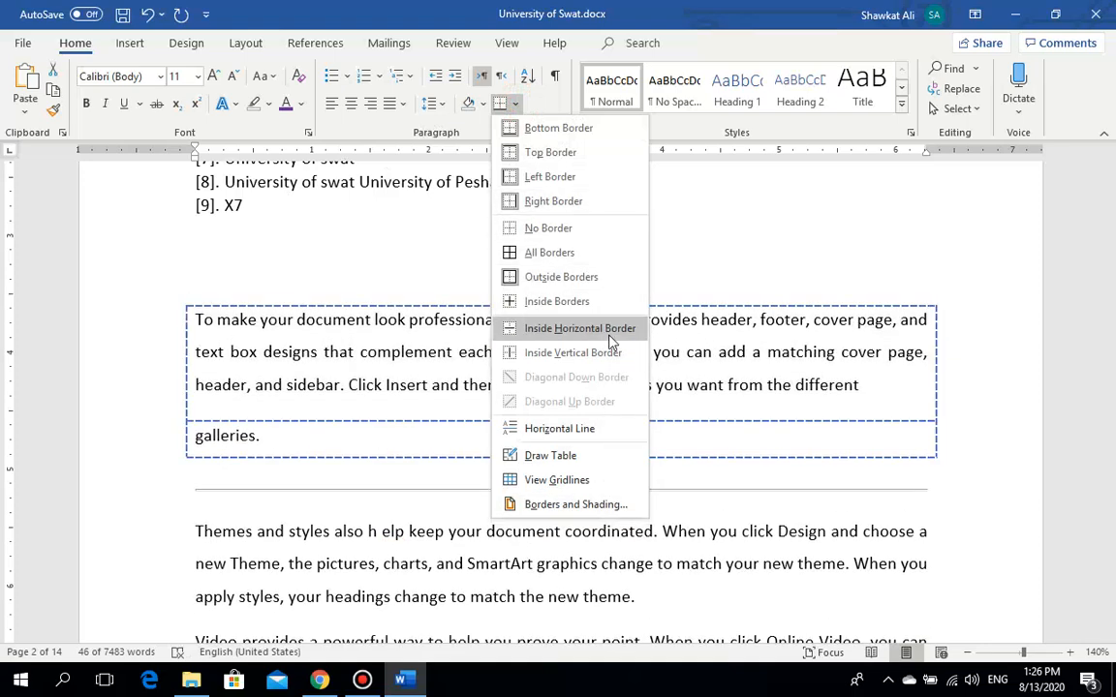
{"action": "left_click", "coordinate": [441, 463]}
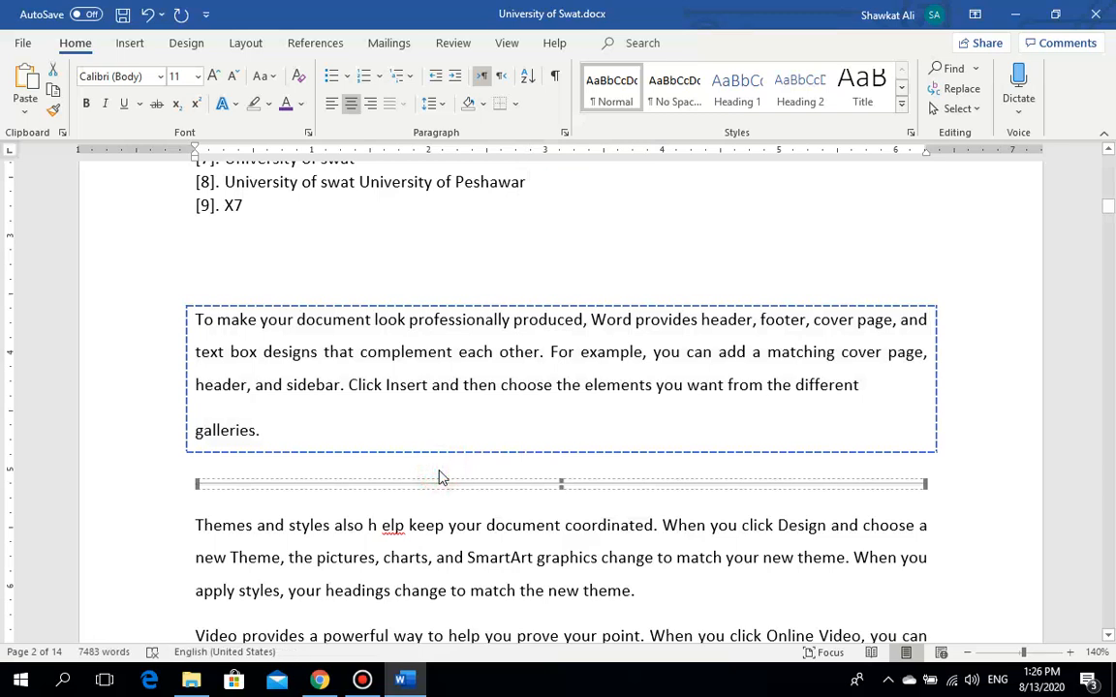
{"action": "left_click", "coordinate": [414, 435]}
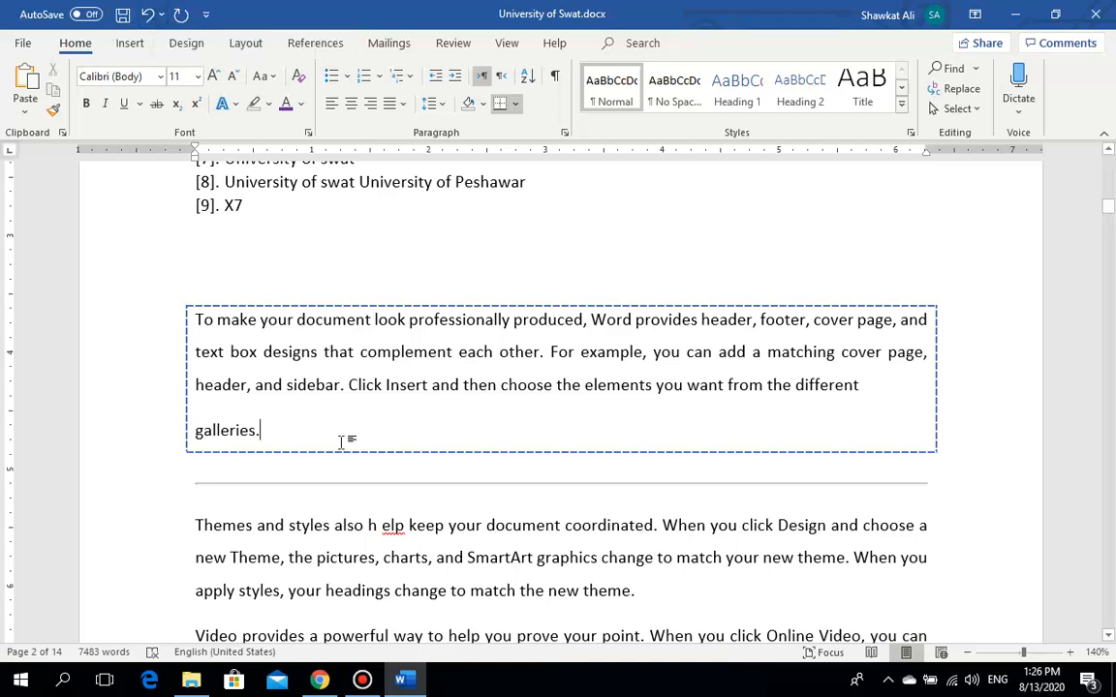
Step: Undo the dashed border, highlight and horizontal line, after briefly redoing them
{"action": "left_click", "coordinate": [149, 14]}
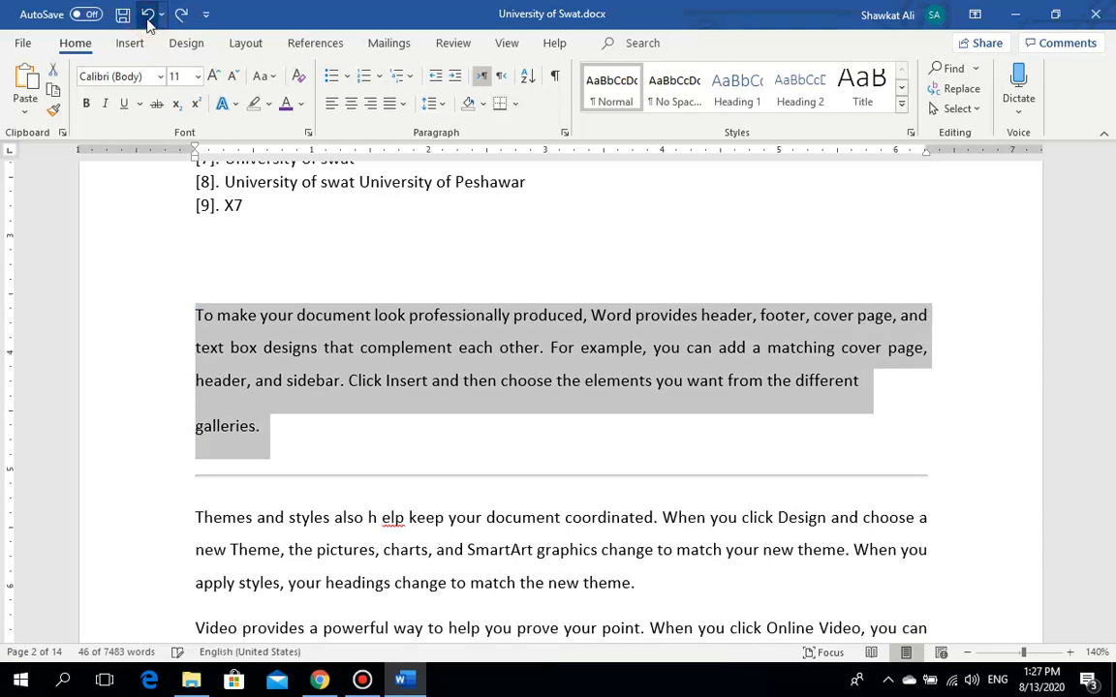
{"action": "left_click", "coordinate": [148, 18]}
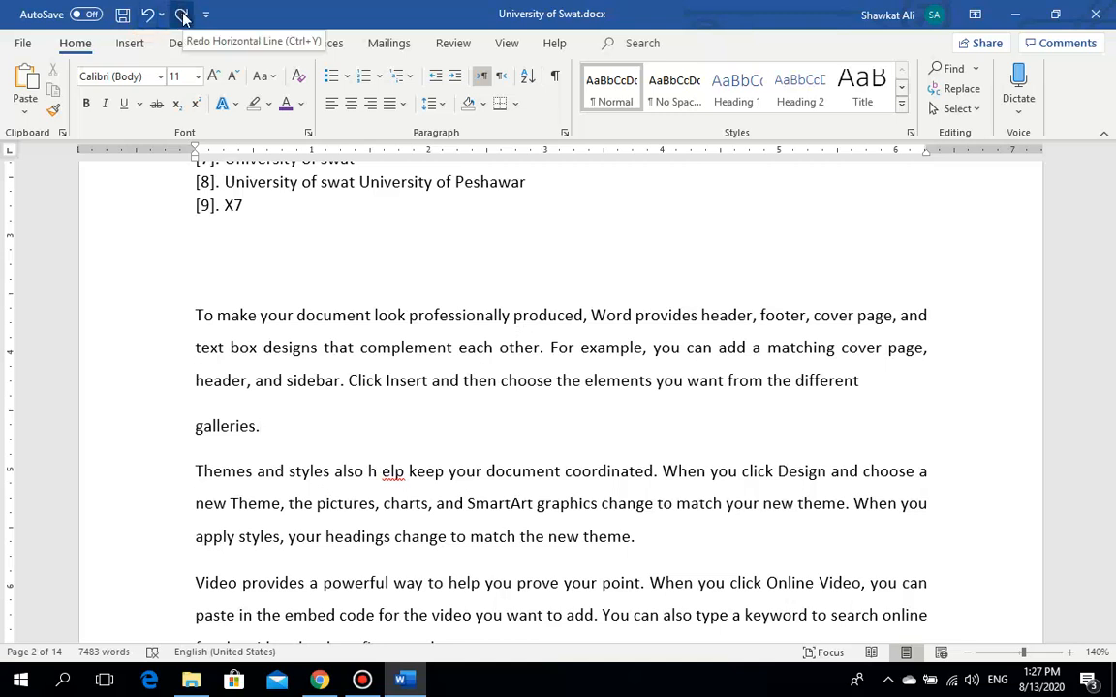
{"action": "left_click", "coordinate": [183, 15]}
{"action": "left_click", "coordinate": [183, 16]}
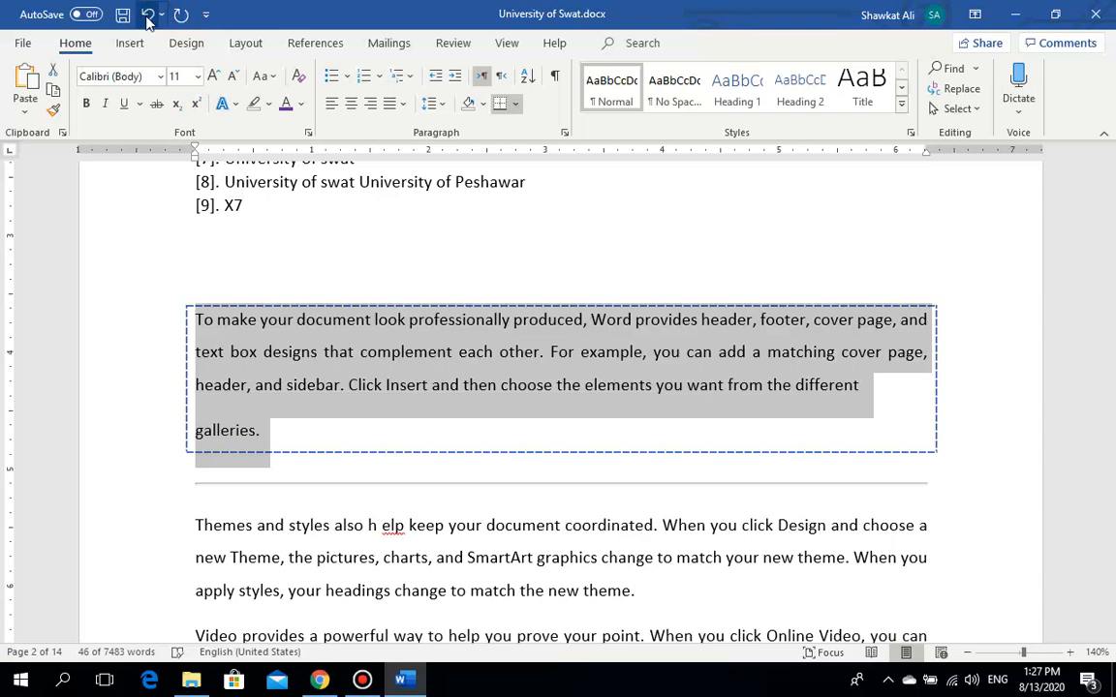
{"action": "left_click", "coordinate": [147, 13]}
{"action": "left_click", "coordinate": [147, 14]}
{"action": "left_click", "coordinate": [147, 14]}
{"action": "left_click", "coordinate": [324, 291]}
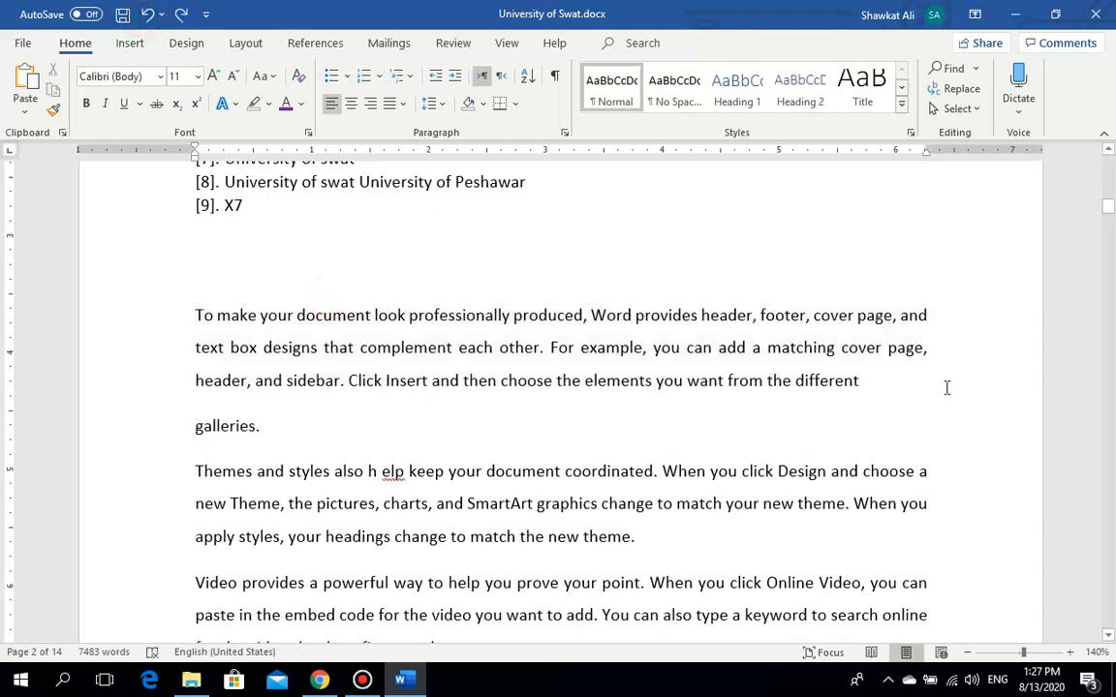
Step: Adjust spacing around 'way' and add an empty paragraph after 'document.'
{"action": "left_click_drag", "start_coordinate": [1110, 207], "coordinate": [1110, 196]}
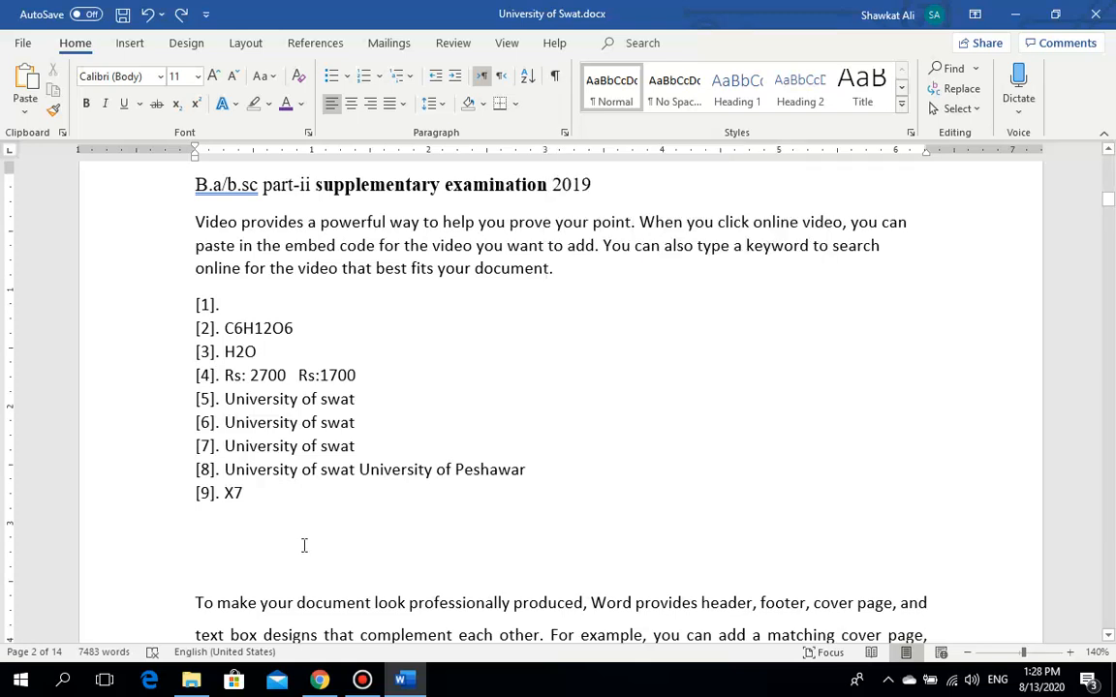
{"action": "left_click", "coordinate": [393, 222]}
{"action": "key", "text": "ctrl+Right"}
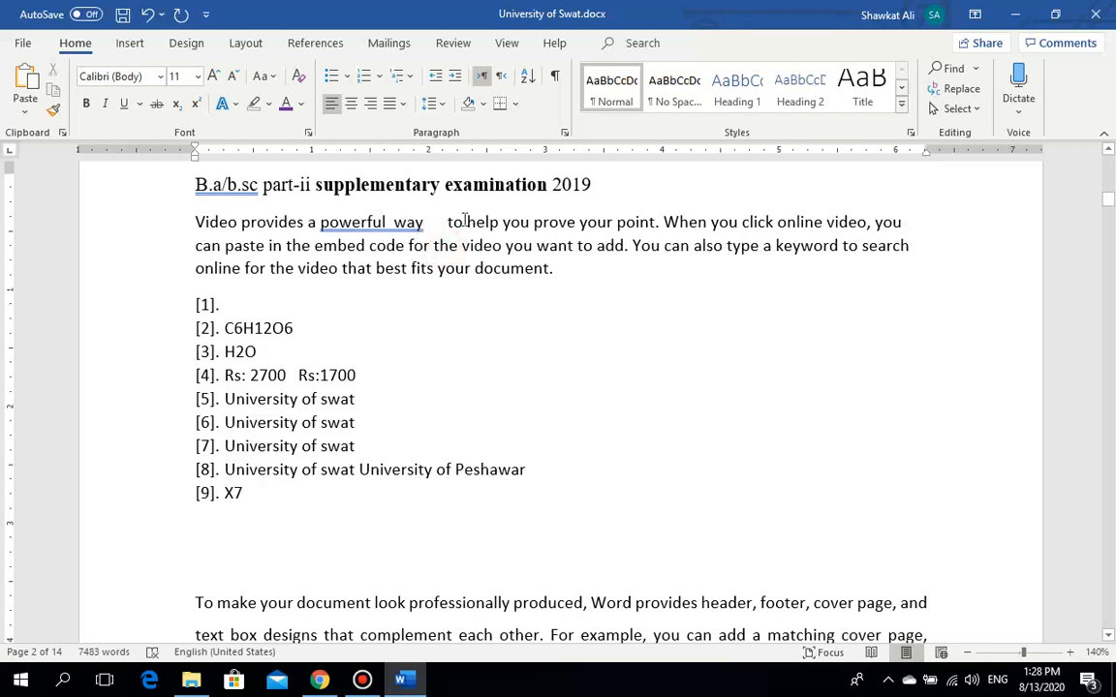
{"action": "left_click", "coordinate": [566, 268]}
{"action": "key", "text": "Return"}
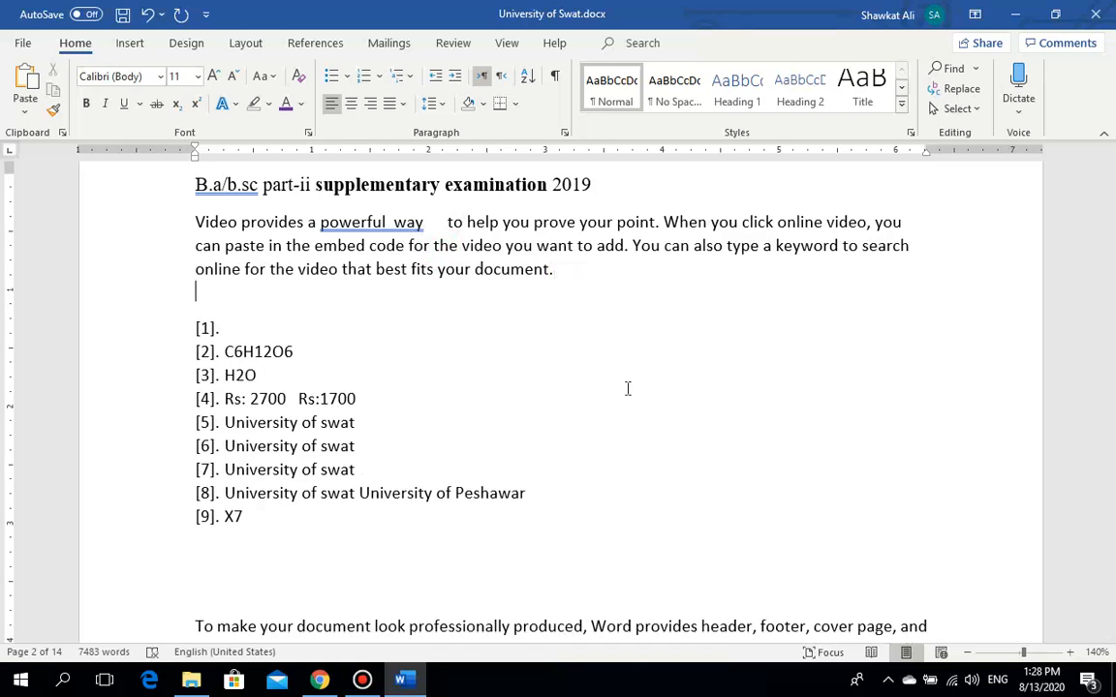
Step: Break the video paragraph before 'You can also' and start a new paragraph at 'When you click'
{"action": "left_click", "coordinate": [914, 258]}
{"action": "left_click", "coordinate": [633, 253]}
{"action": "key", "text": "Return"}
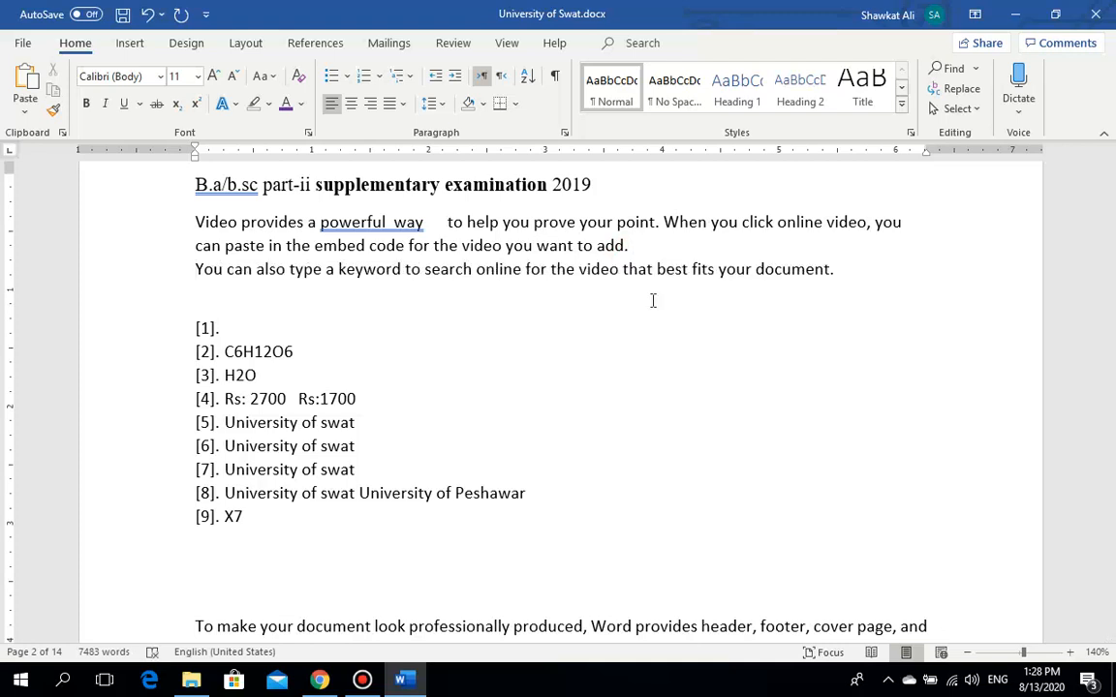
{"action": "left_click", "coordinate": [641, 246]}
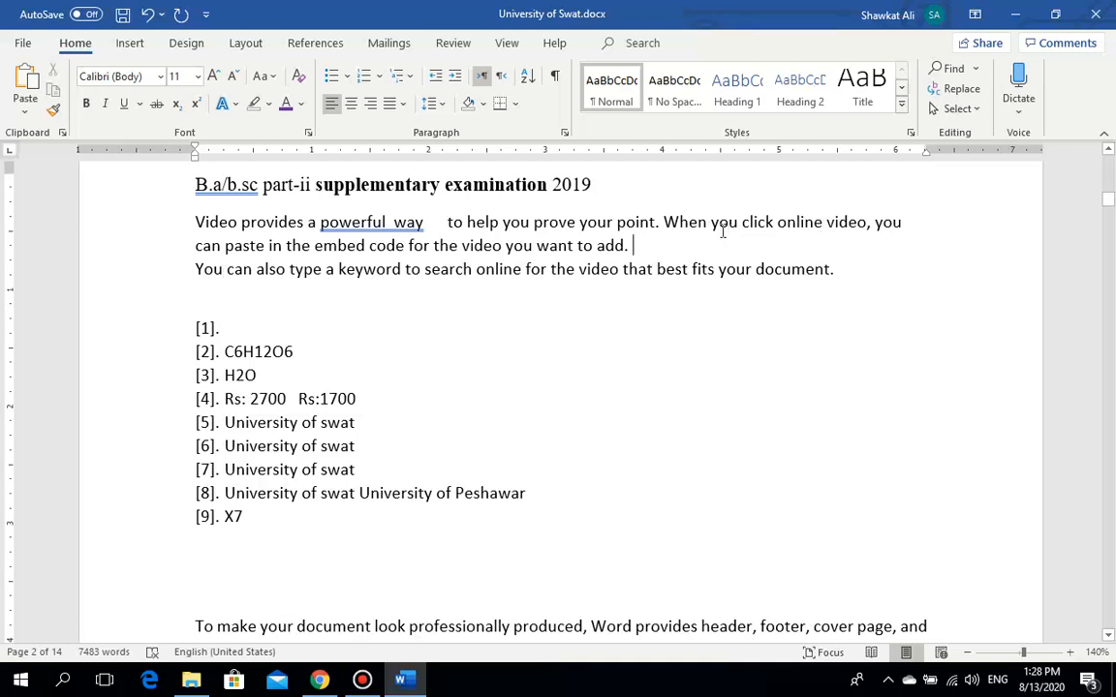
{"action": "left_click", "coordinate": [664, 221]}
{"action": "key", "text": "Return"}
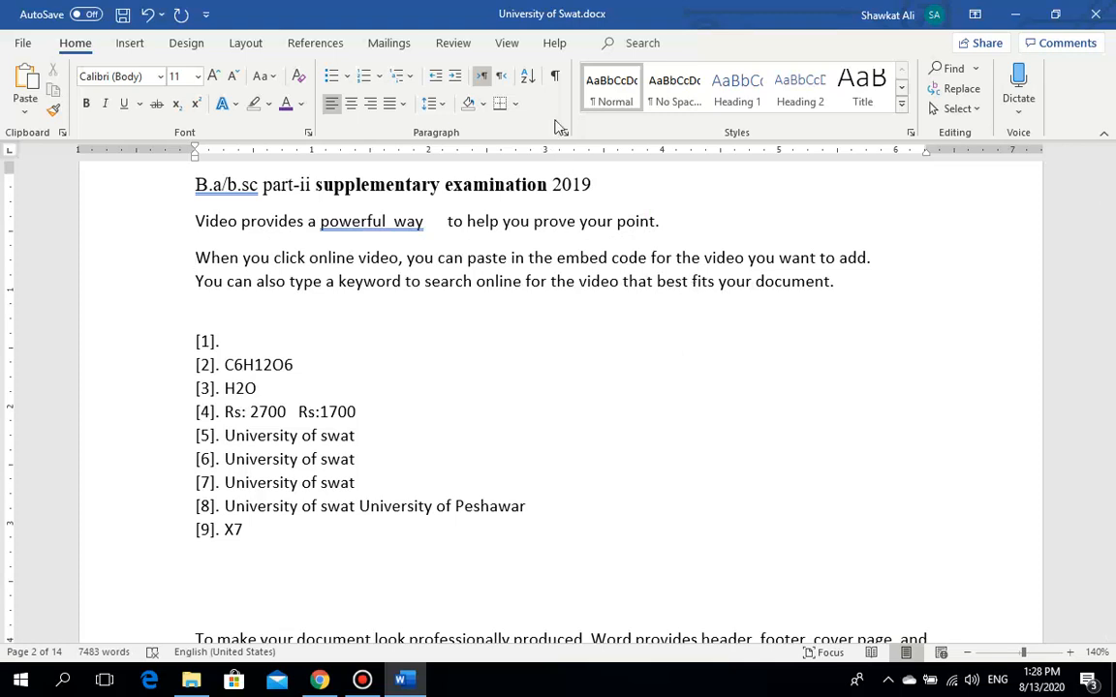
{"action": "left_click", "coordinate": [554, 77]}
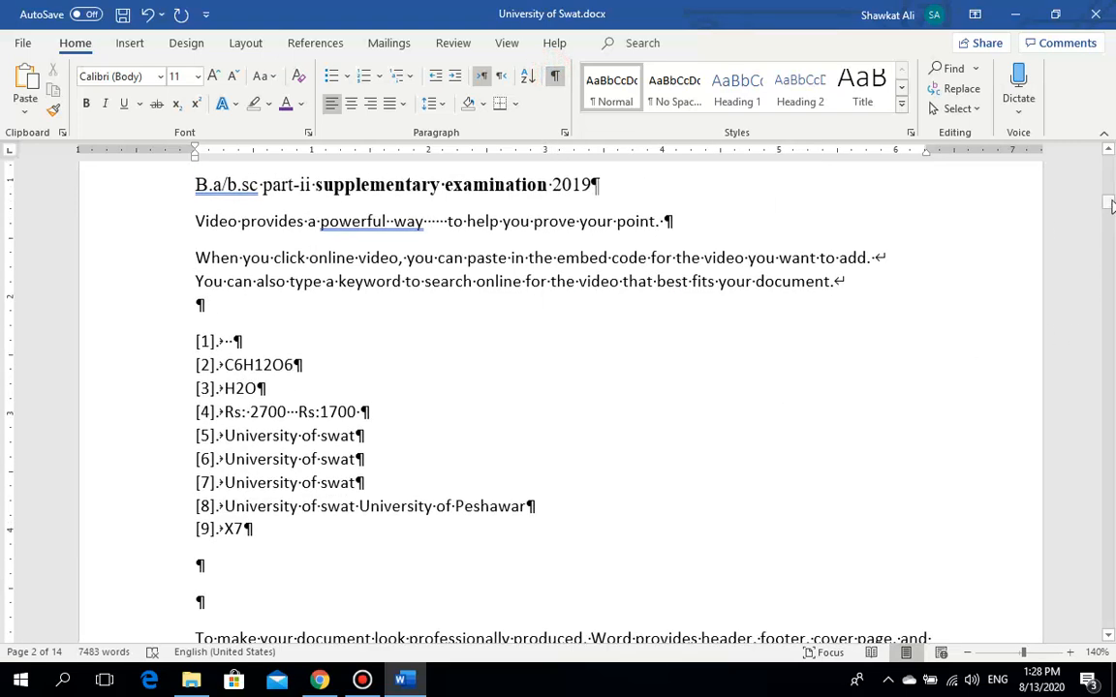
{"action": "left_click", "coordinate": [362, 680]}
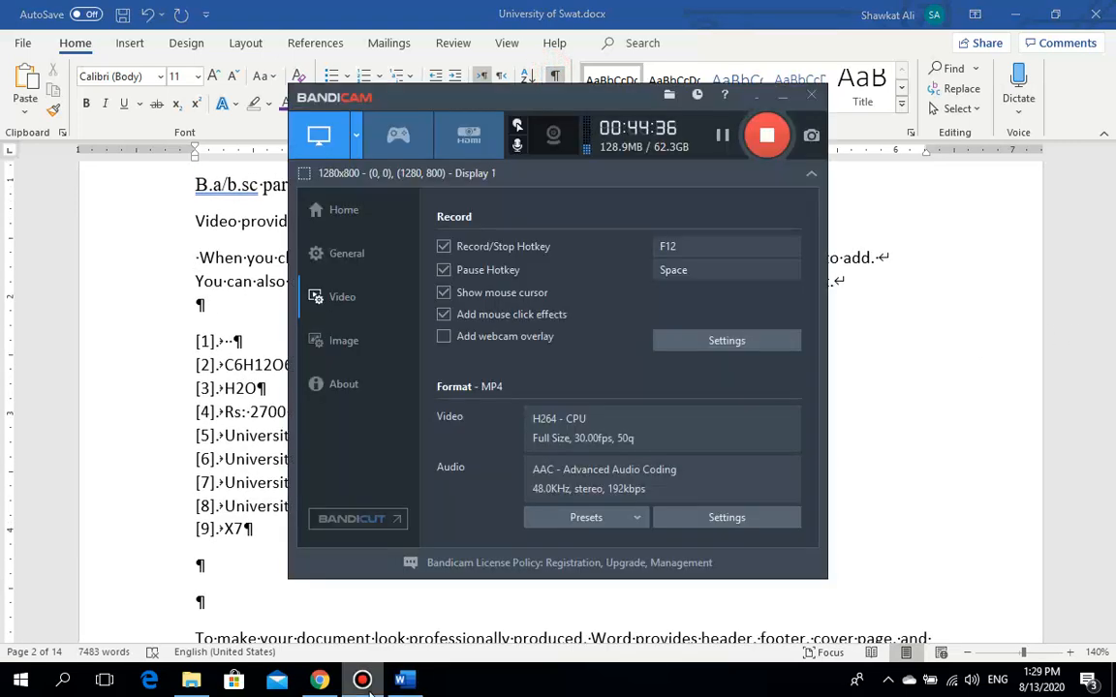
{"action": "left_click", "coordinate": [364, 682]}
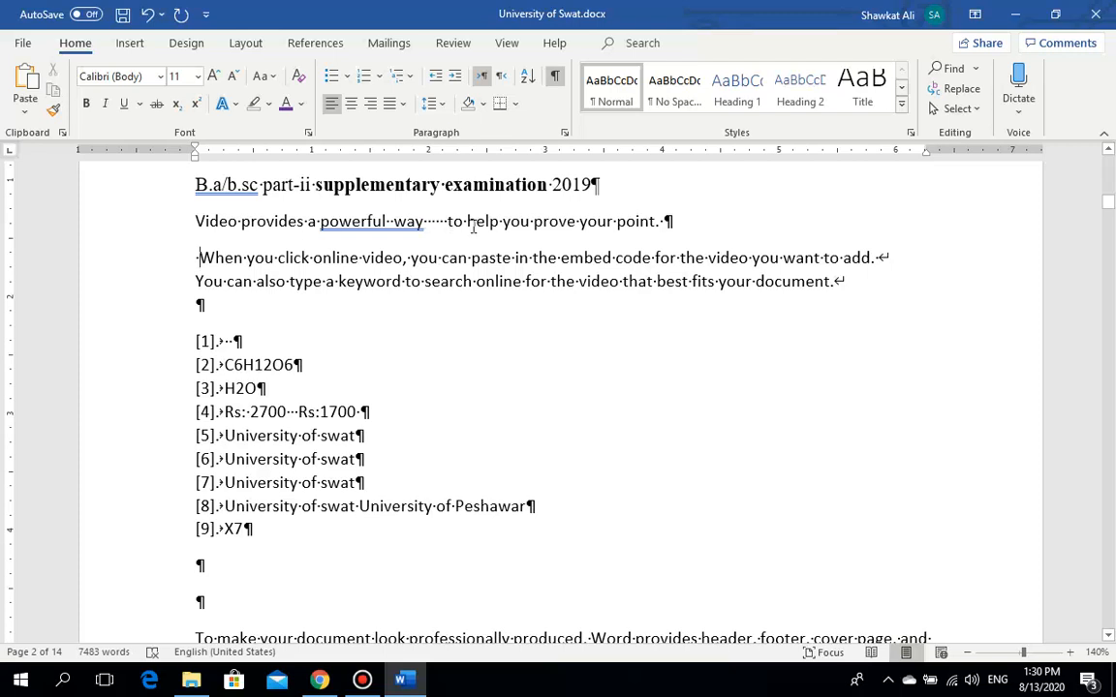
{"action": "left_click_drag", "start_coordinate": [664, 222], "coordinate": [678, 222]}
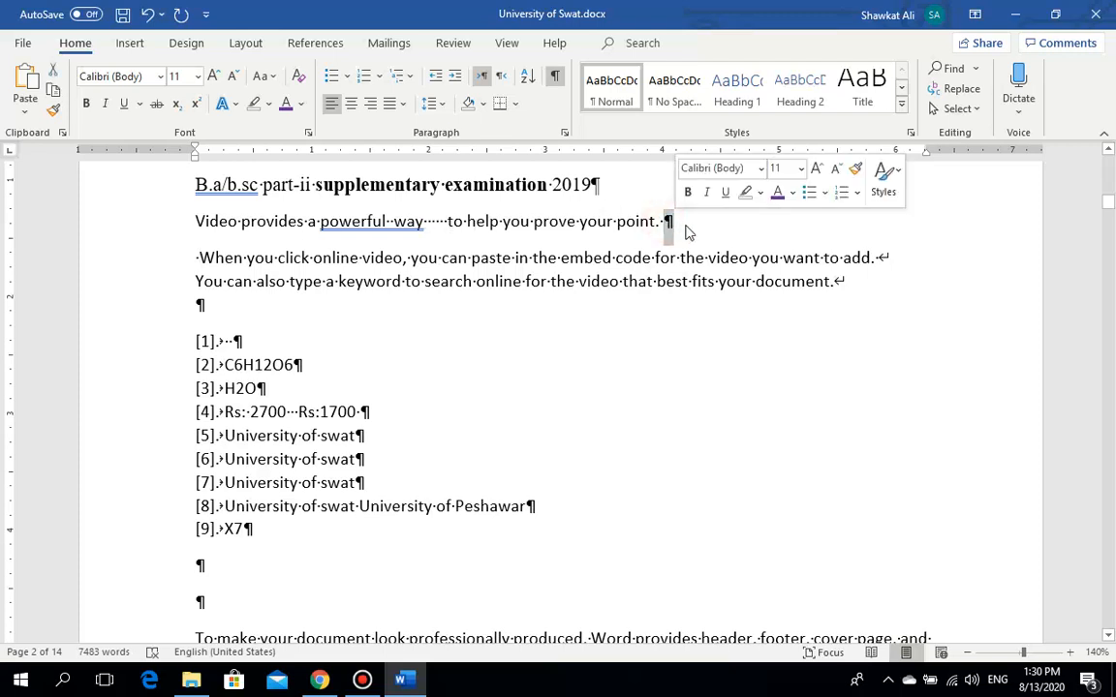
{"action": "left_click", "coordinate": [670, 225]}
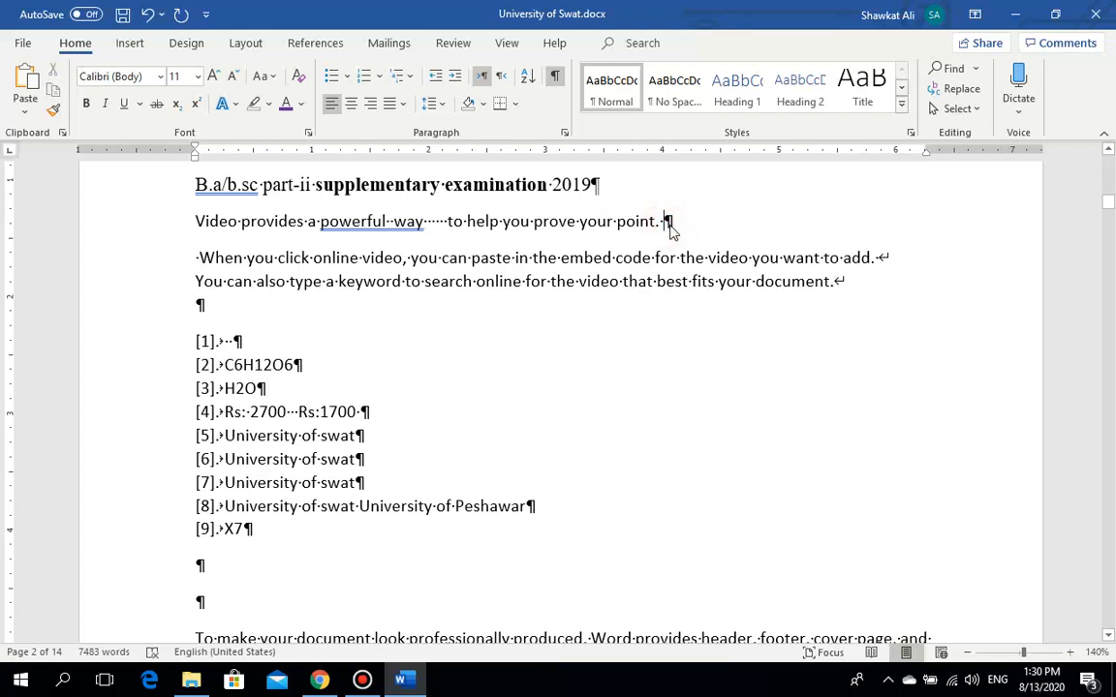
{"action": "left_click", "coordinate": [882, 259]}
{"action": "left_click_drag", "start_coordinate": [887, 259], "coordinate": [893, 260]}
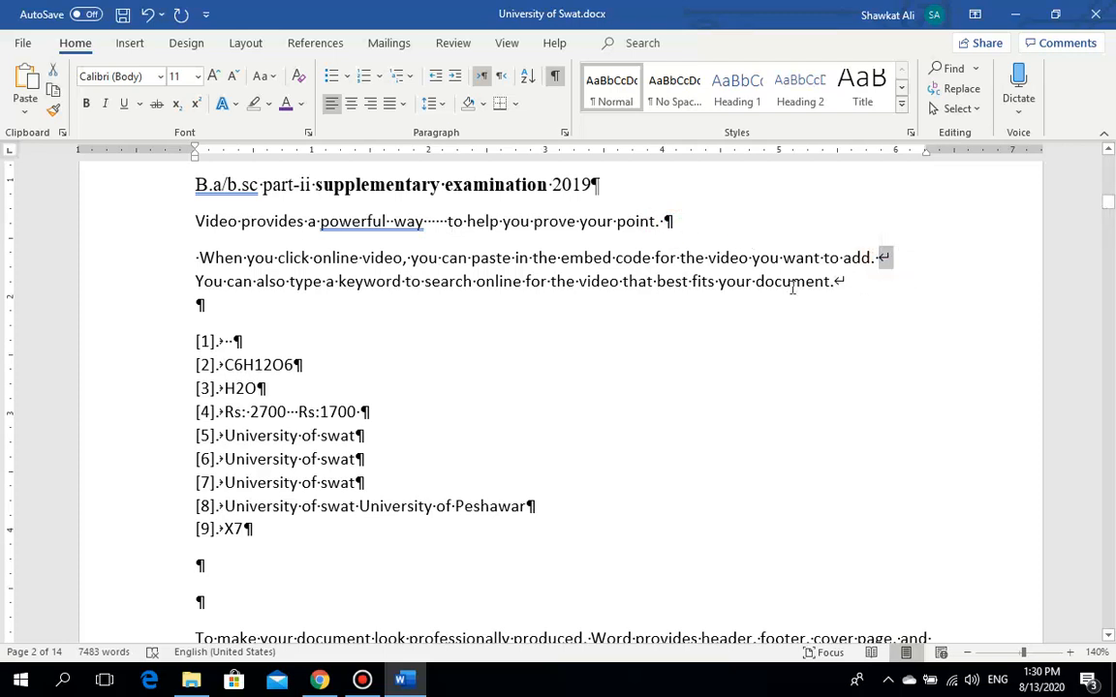
{"action": "left_click", "coordinate": [841, 281]}
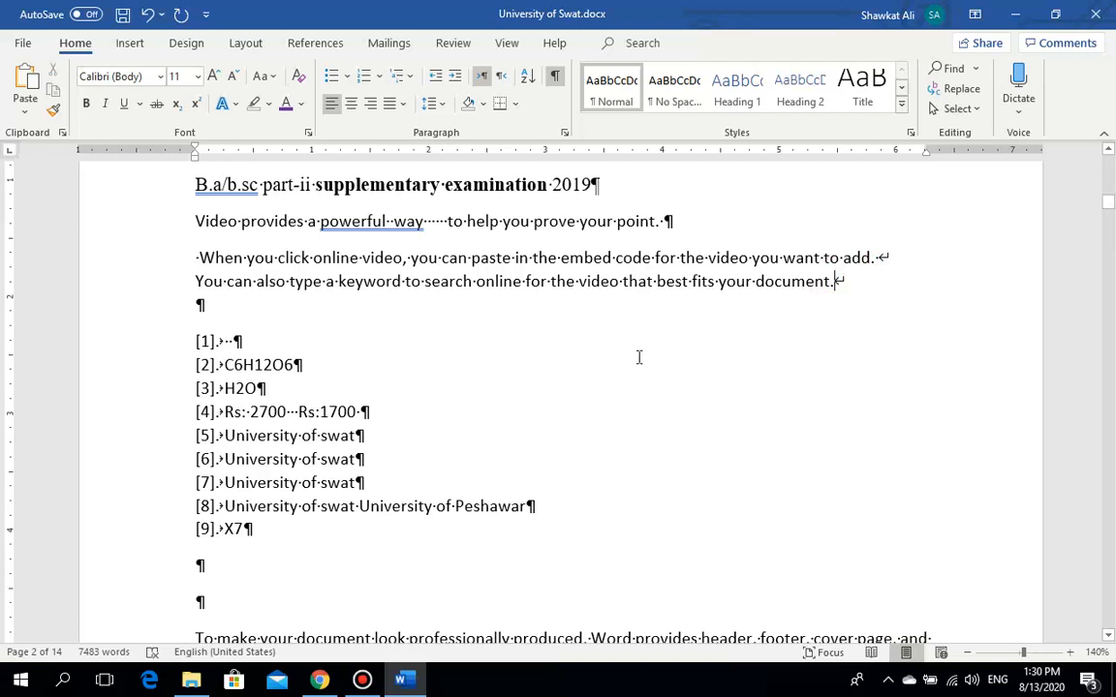
{"action": "left_click", "coordinate": [1106, 203]}
{"action": "mouse_move", "coordinate": [1106, 202]}
{"action": "left_mouse_down"}
{"action": "mouse_move", "coordinate": [1109, 215]}
{"action": "mouse_move", "coordinate": [1108, 200]}
{"action": "left_mouse_up"}
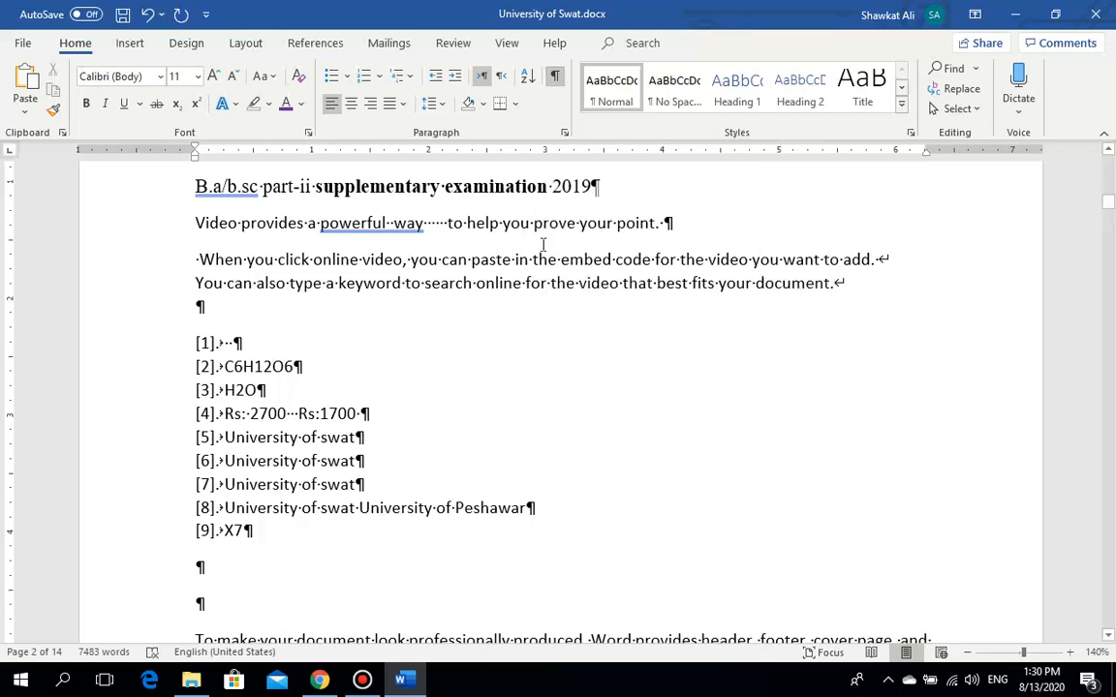
{"action": "left_click", "coordinate": [555, 83]}
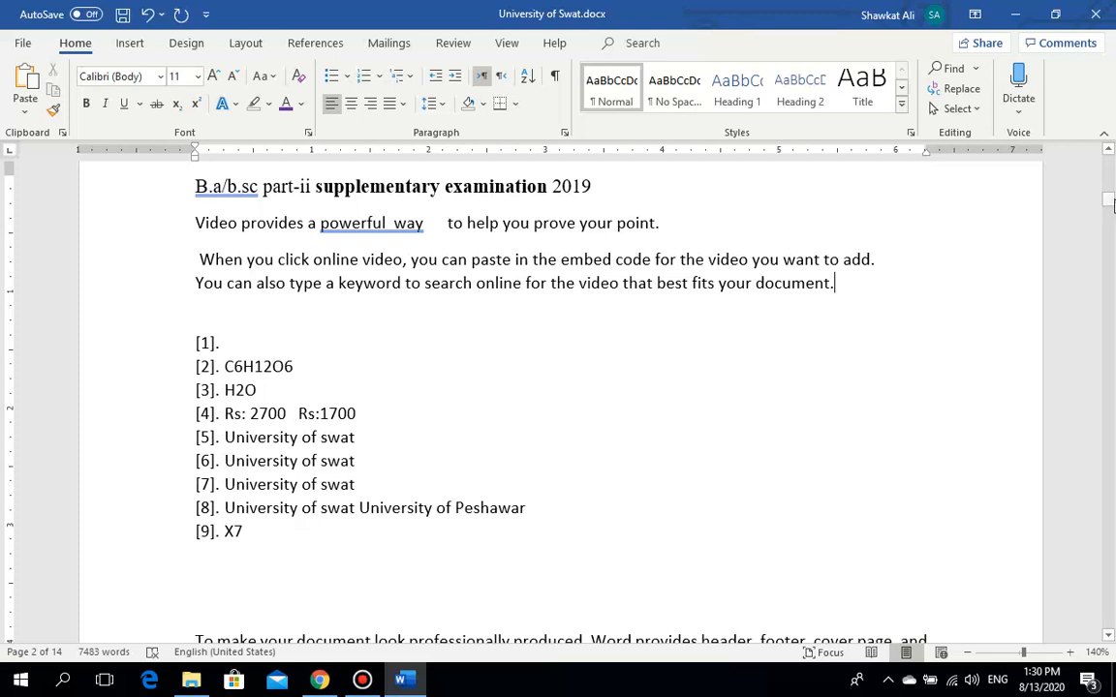
Step: Open the Navigation pane with Ctrl+F and search for 'university of'
{"action": "left_click_drag", "start_coordinate": [1112, 205], "coordinate": [1109, 194]}
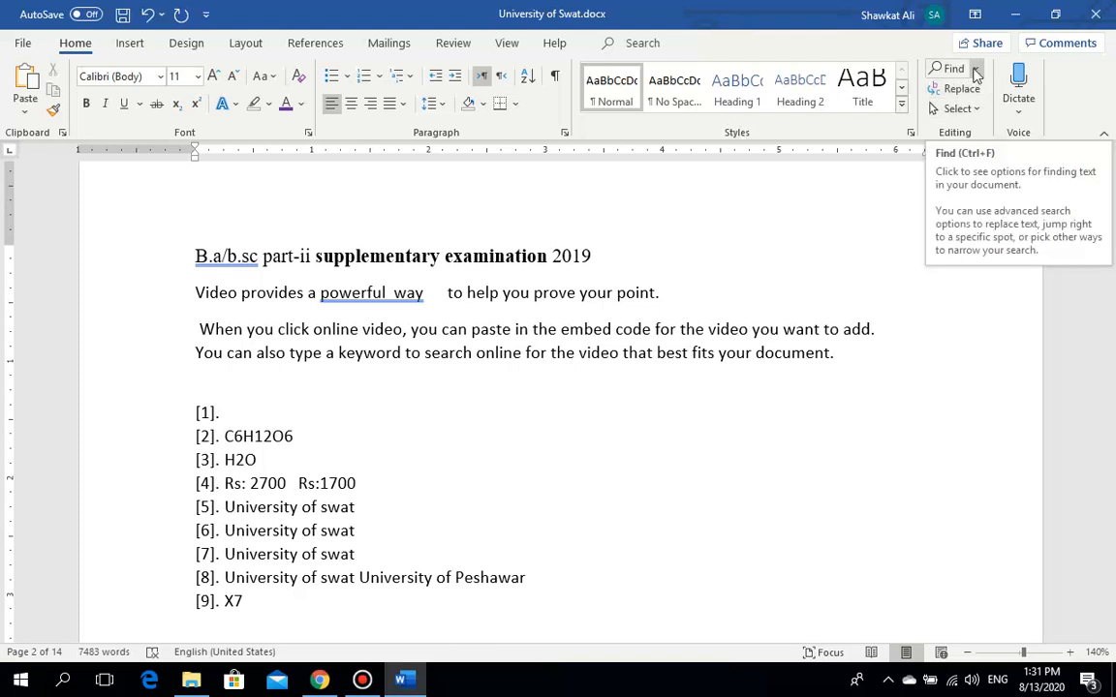
{"action": "left_click", "coordinate": [767, 316]}
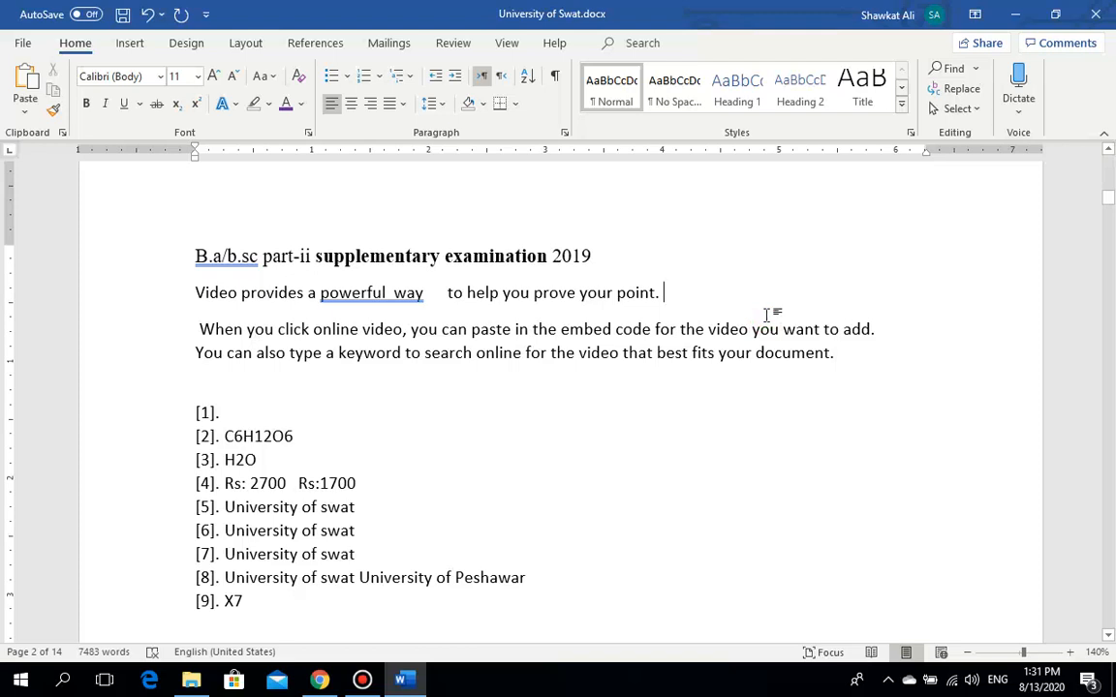
{"action": "key", "text": "ctrl+f"}
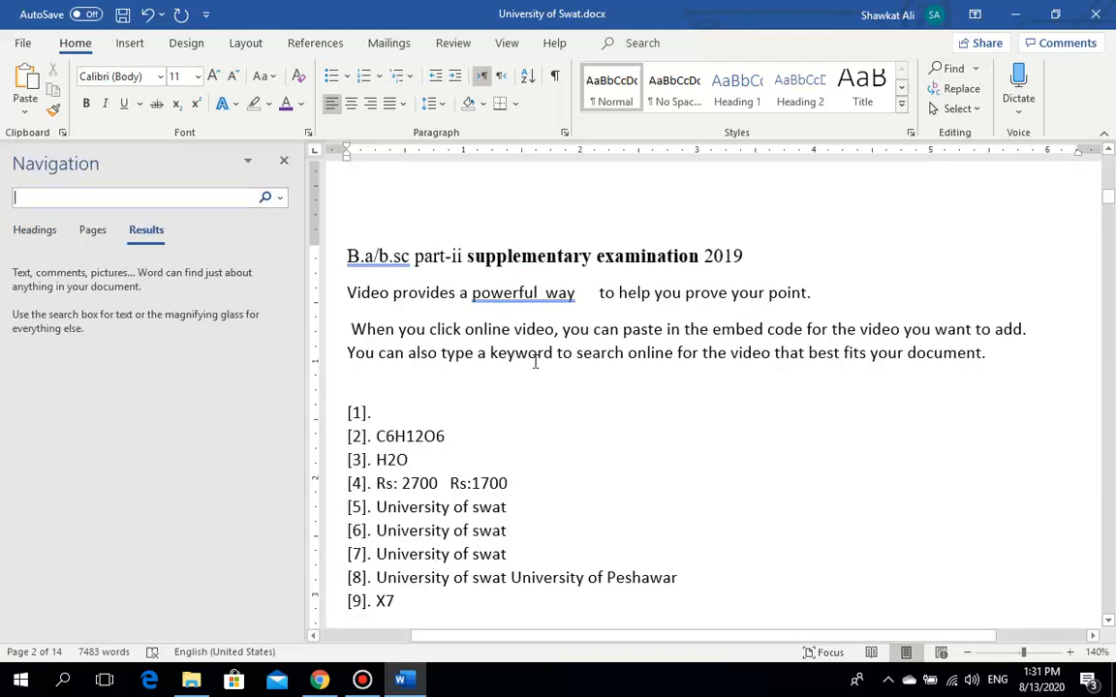
{"action": "type", "text": "university"}
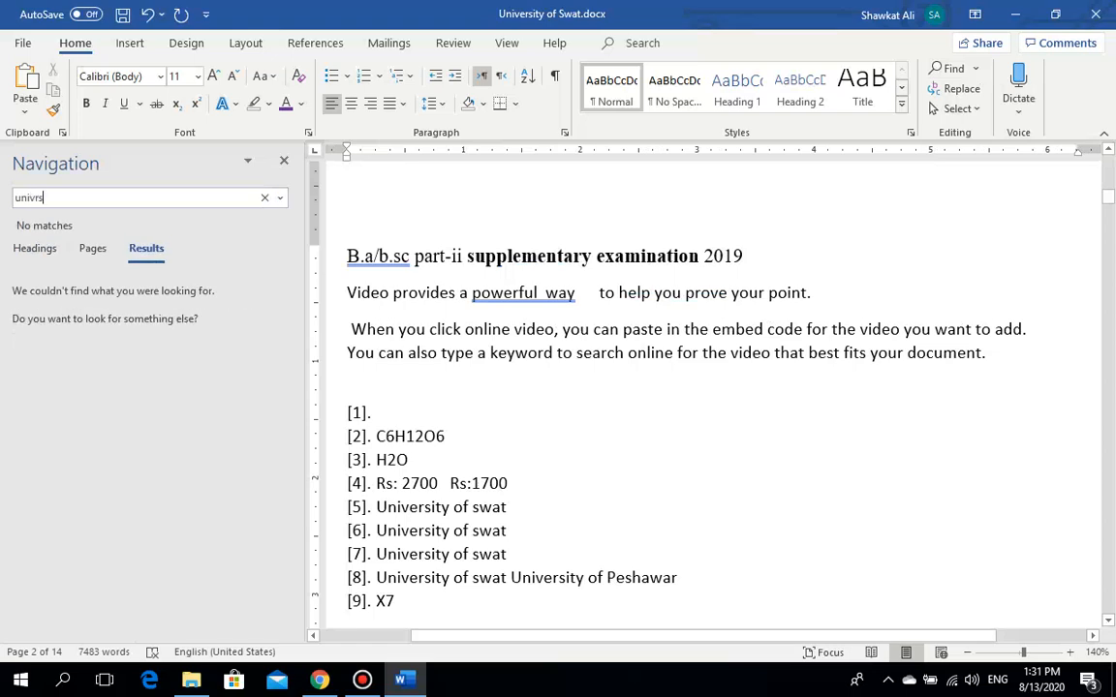